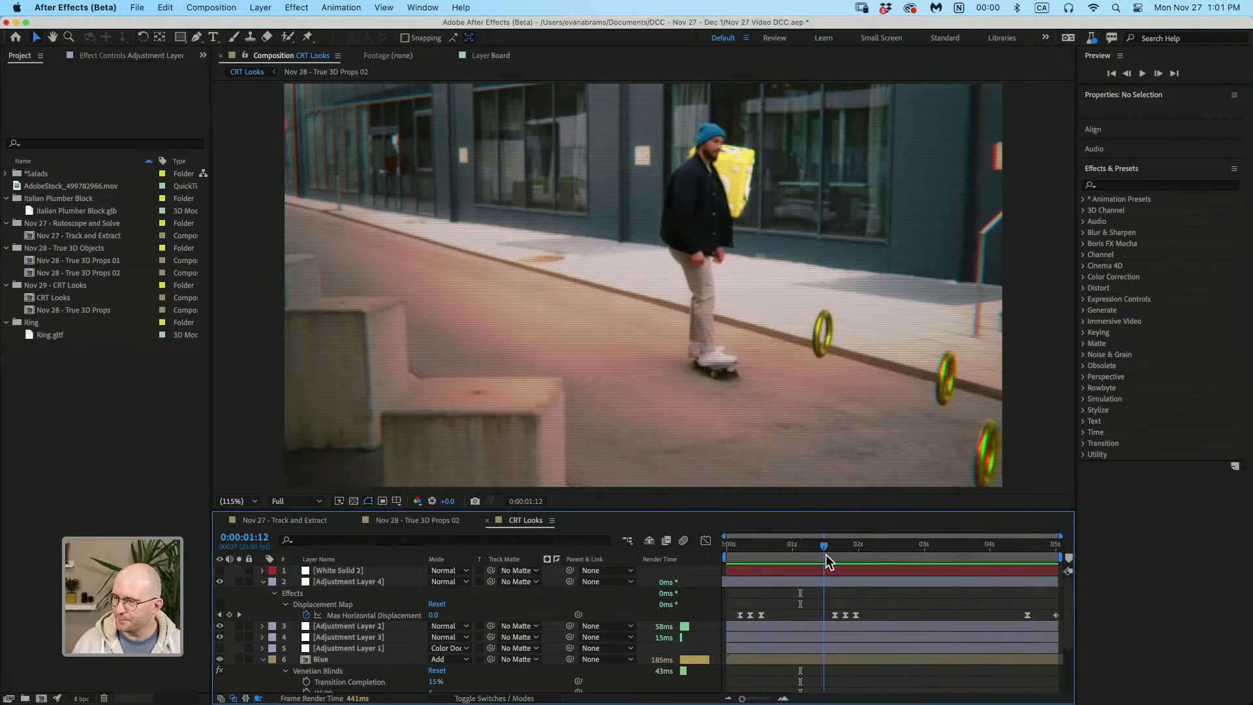
- Scrub through the CRT Looks composition between about 1 and 3 seconds to review the skateboarder, blocks and rings
drag(824, 554, 818, 555)
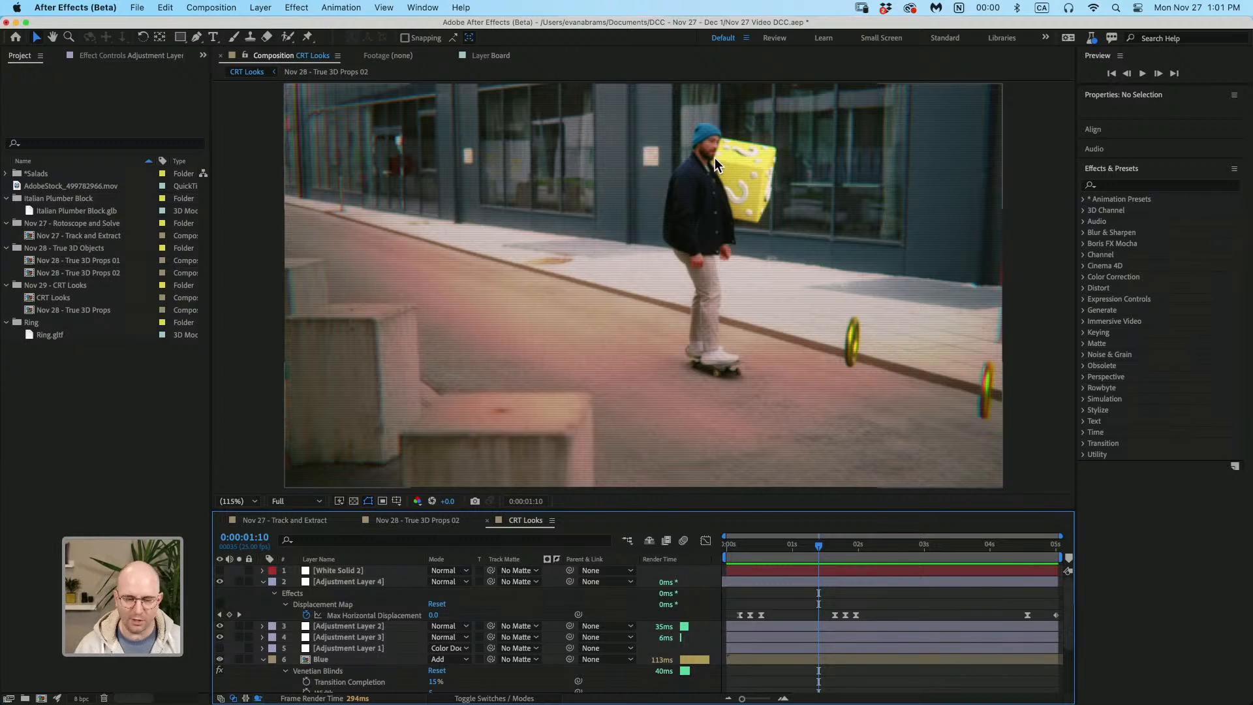
key(Page_Down)
key(Page_Down)
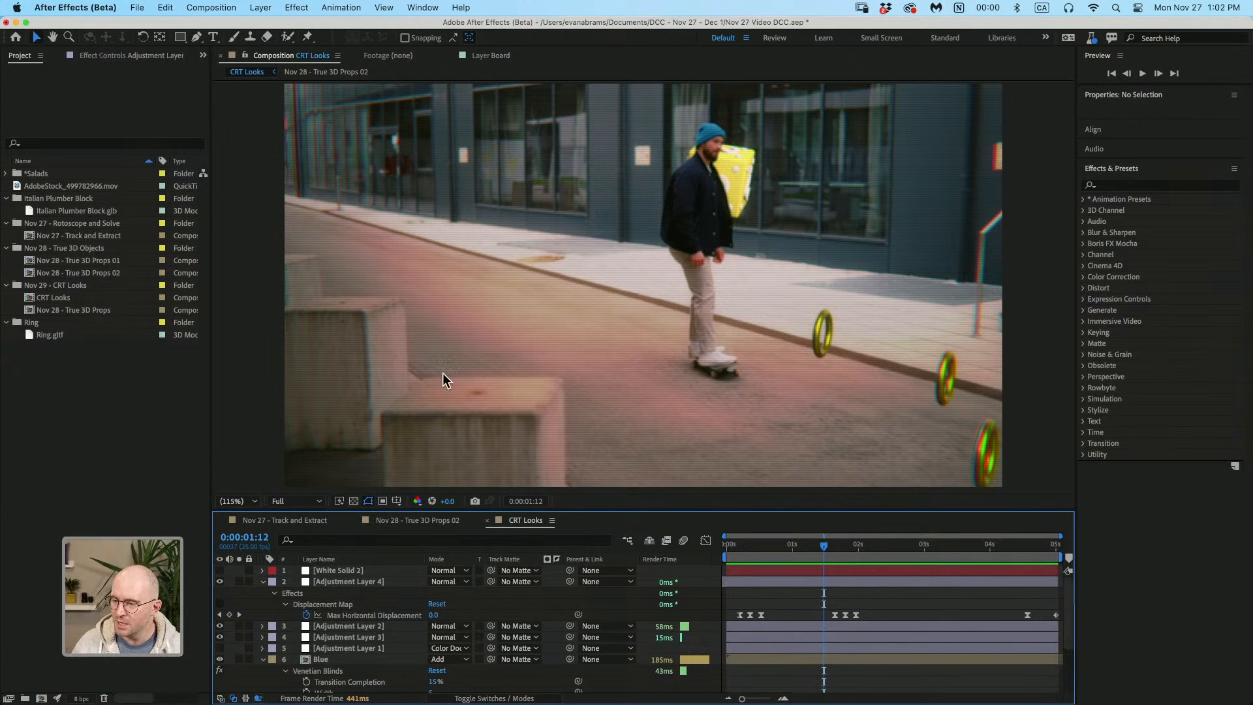
click(808, 543)
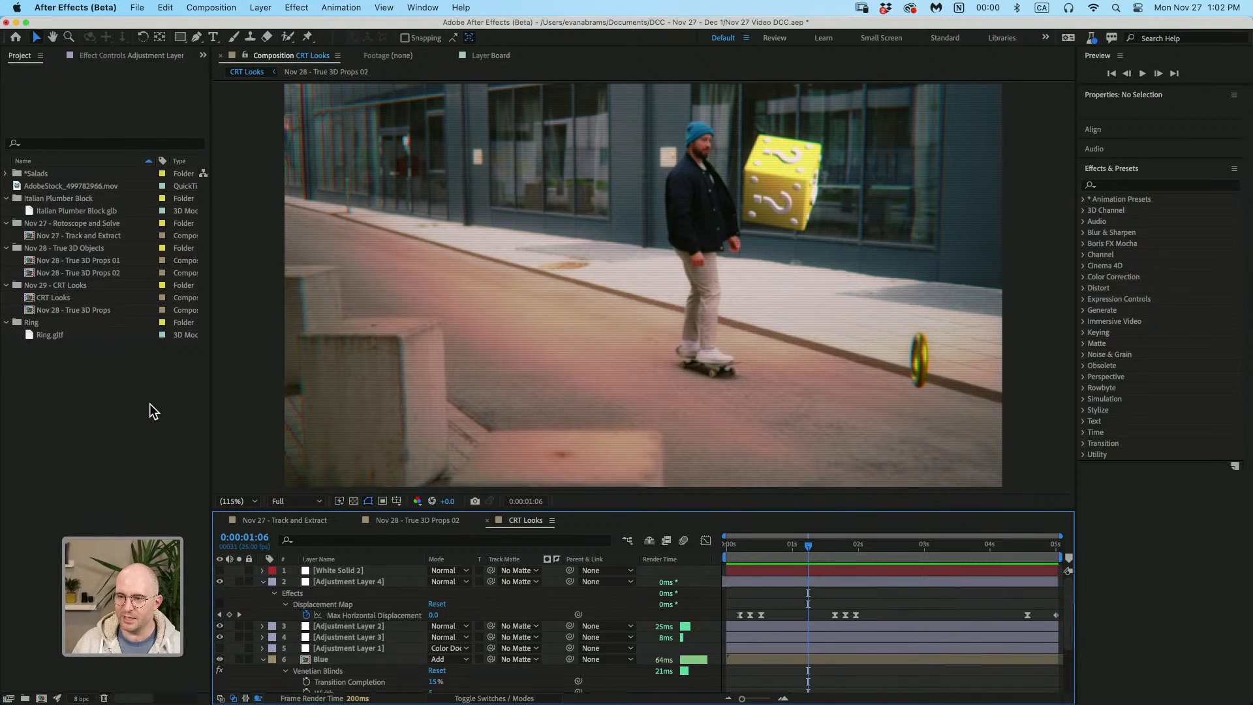
drag(809, 550, 903, 551)
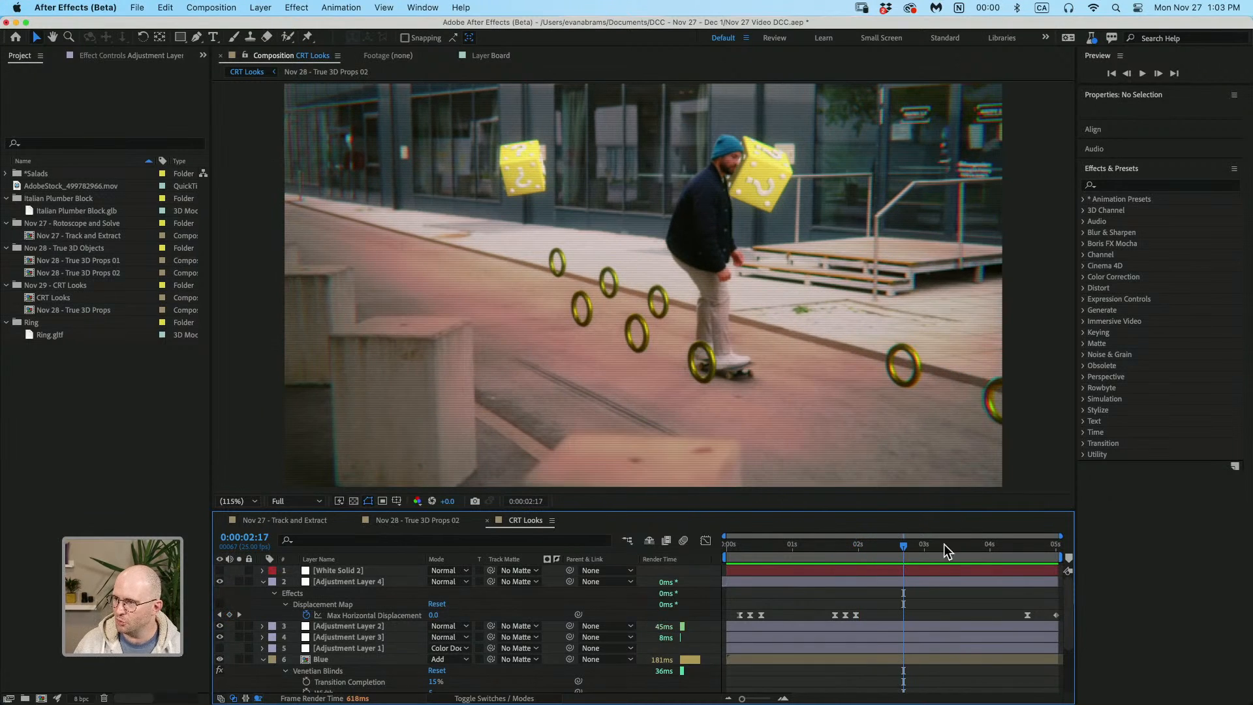
drag(919, 549, 916, 545)
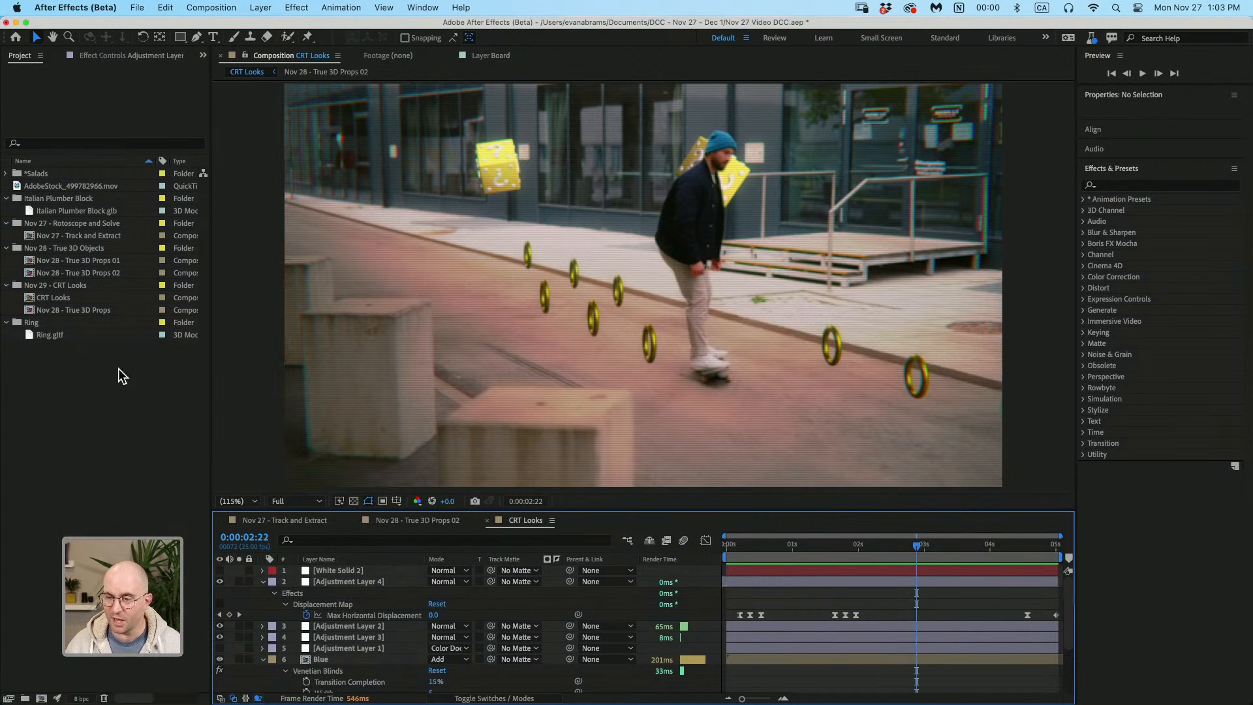
- Open the Nov 27 - Track and Extract composition and move the playhead to 0:00:03:08
click(115, 415)
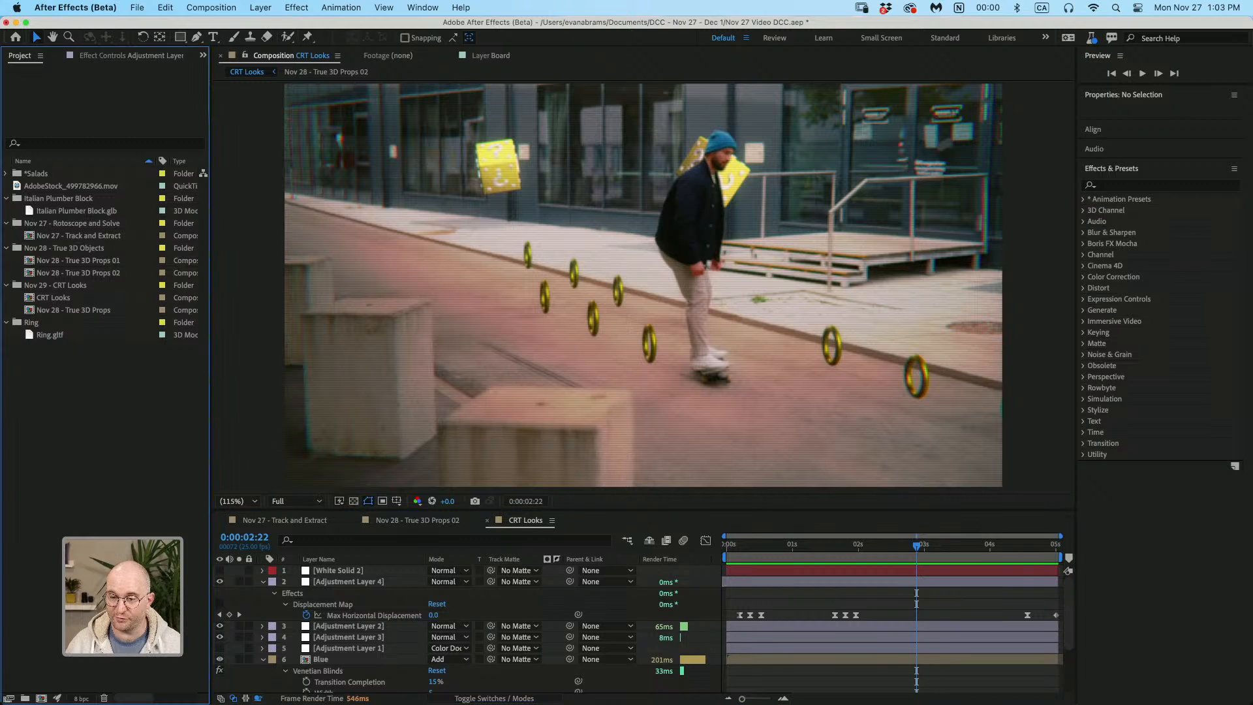
double_click(75, 236)
drag(740, 545, 811, 542)
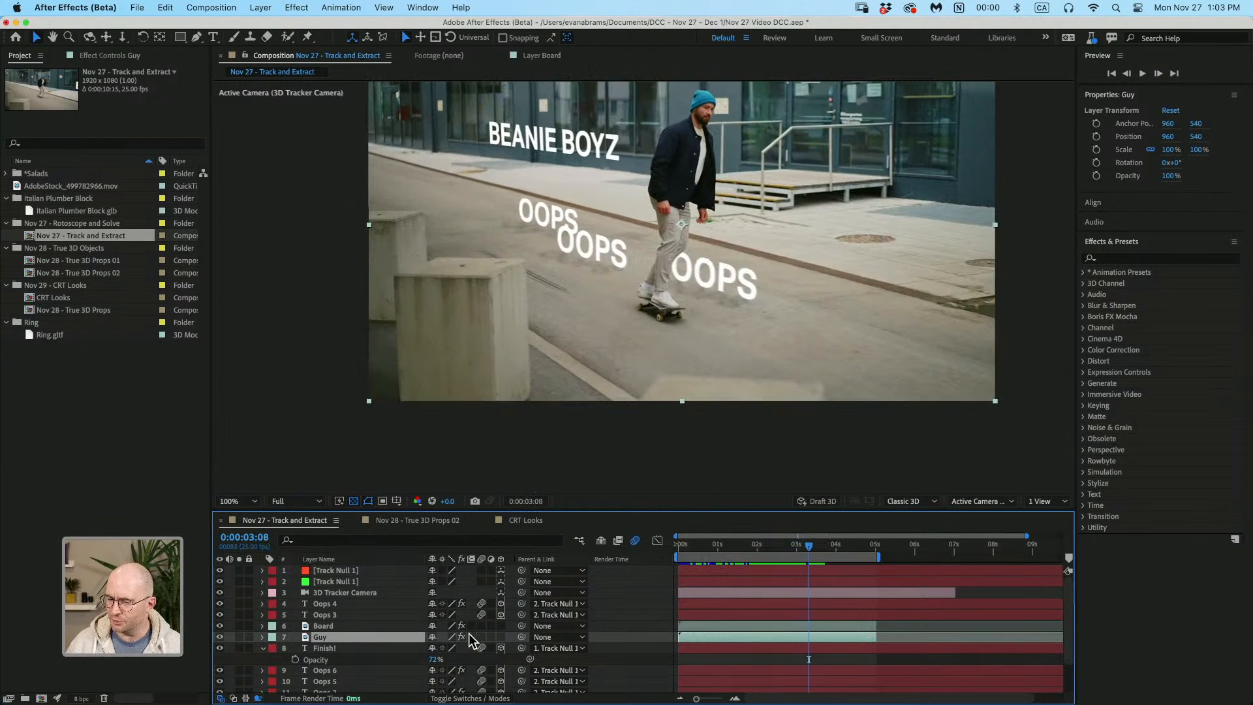
- Collapse the revealed layer properties, enlarge the timeline area to show all 14 layers, and deselect everything
shift+click(389, 625)
key(super+a)
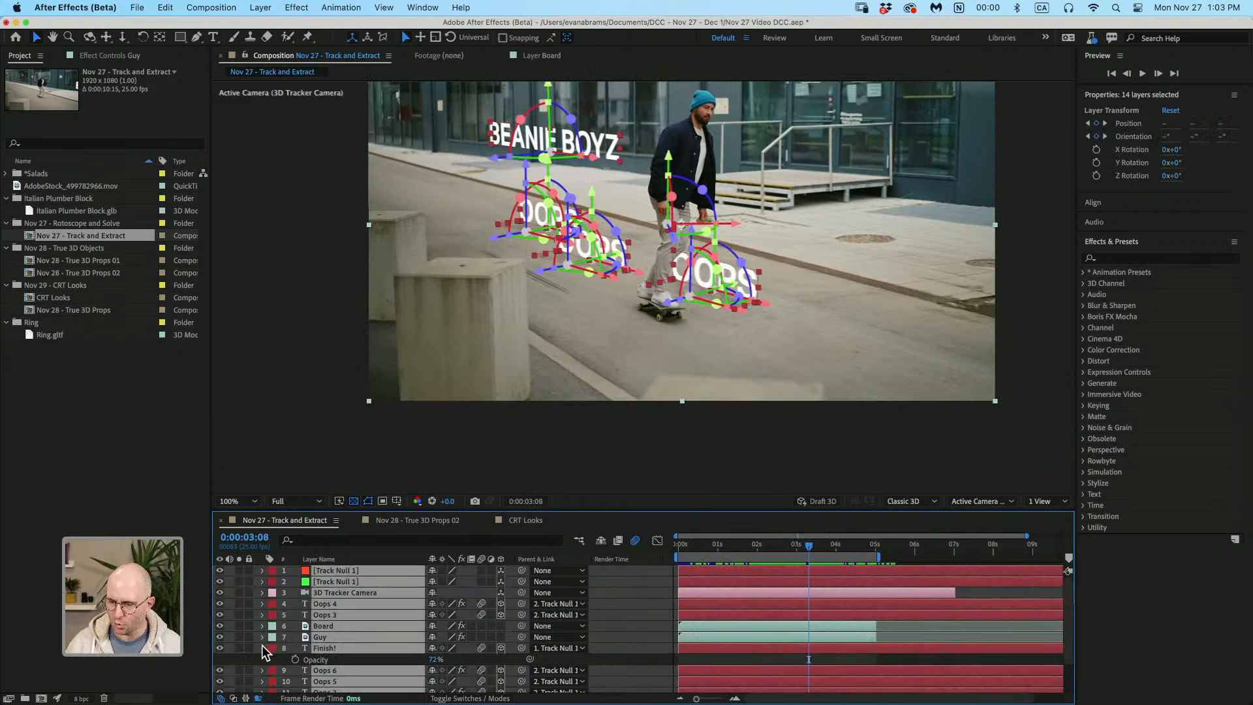
click(263, 647)
drag(540, 511, 541, 331)
click(439, 610)
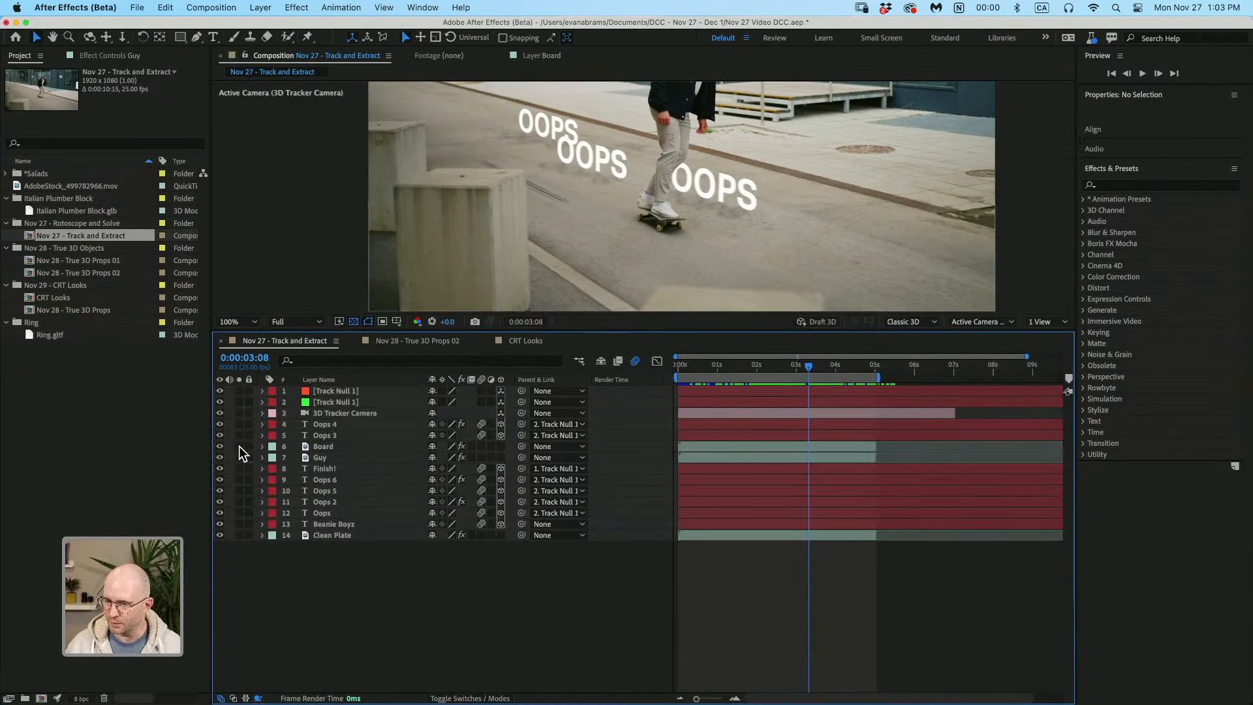
- Solo the Board, Guy and Clean Plate layers and view the whole frame at 50%
click(239, 447)
click(238, 458)
click(239, 535)
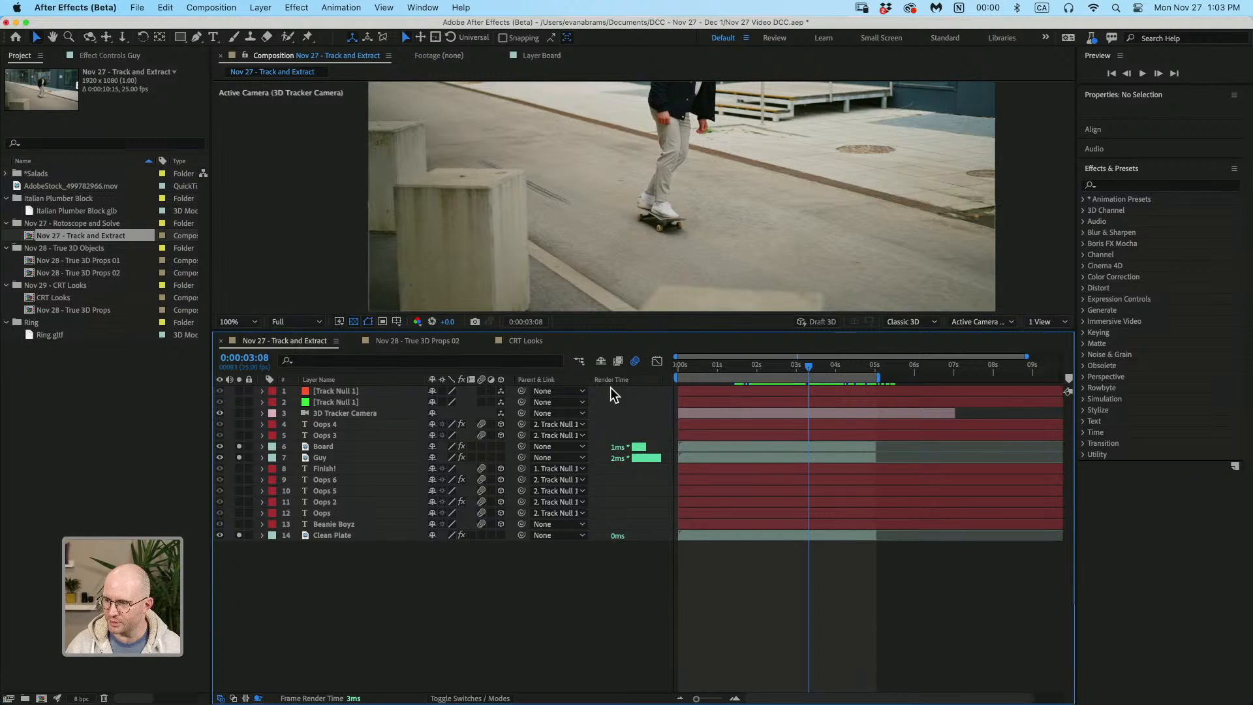
scroll(657, 214, down, 2)
drag(658, 214, 669, 193)
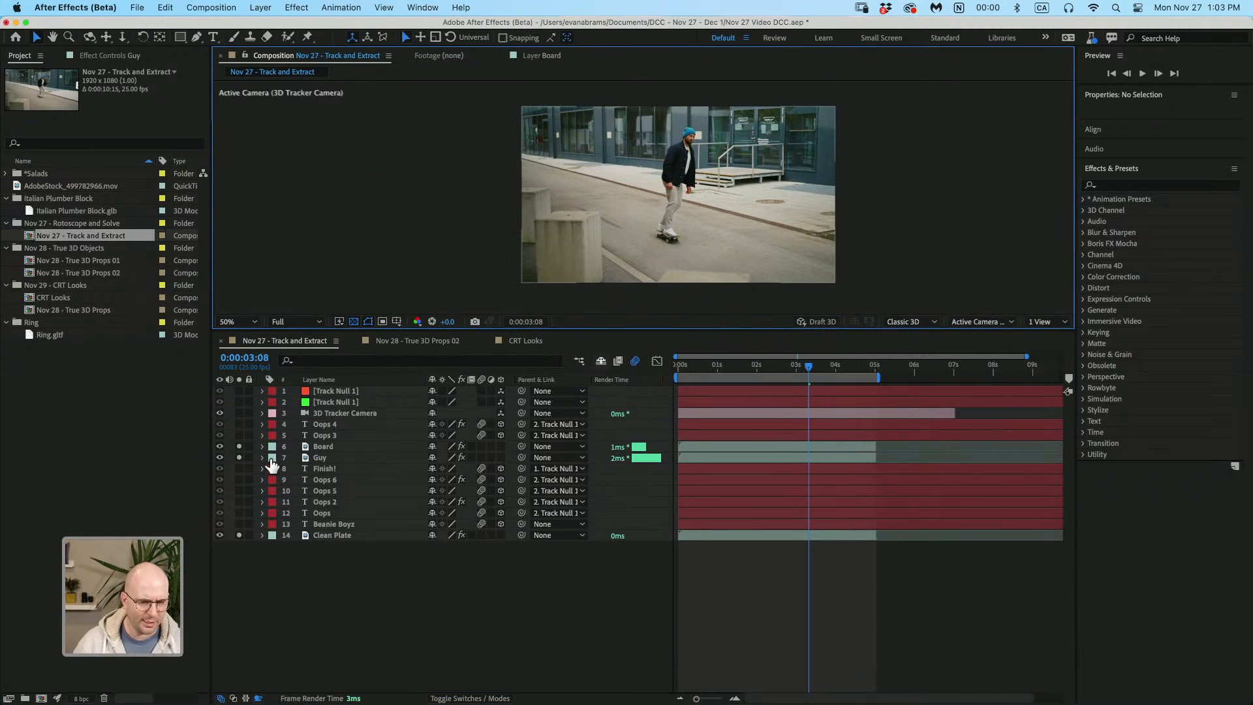
- Leave only Clean Plate soloed and show its 3D Camera Tracker effect settings
click(443, 582)
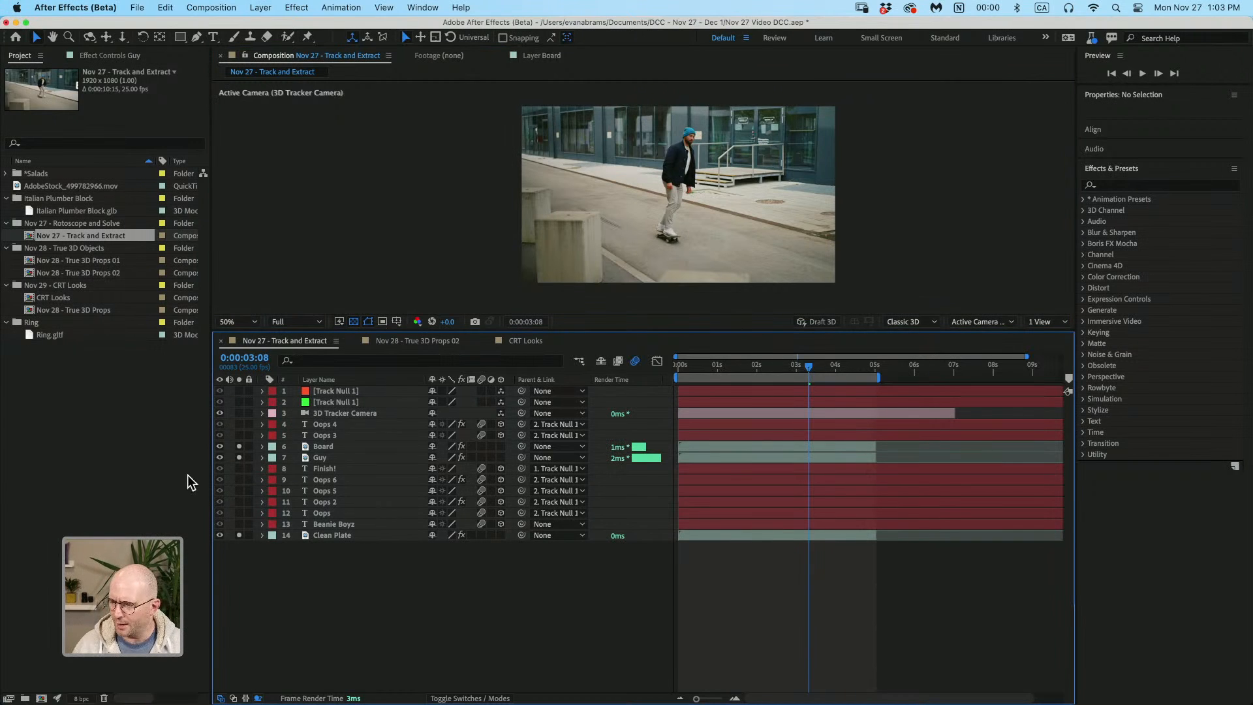
drag(239, 446, 238, 455)
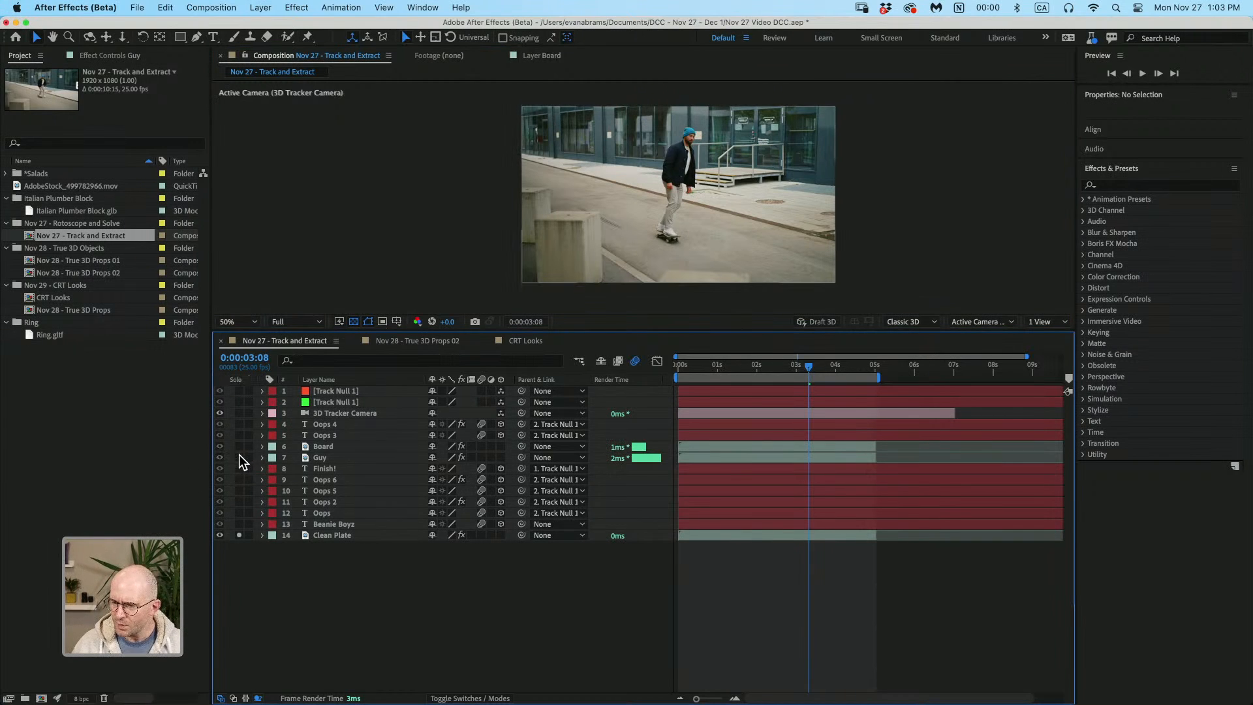
click(355, 534)
click(150, 60)
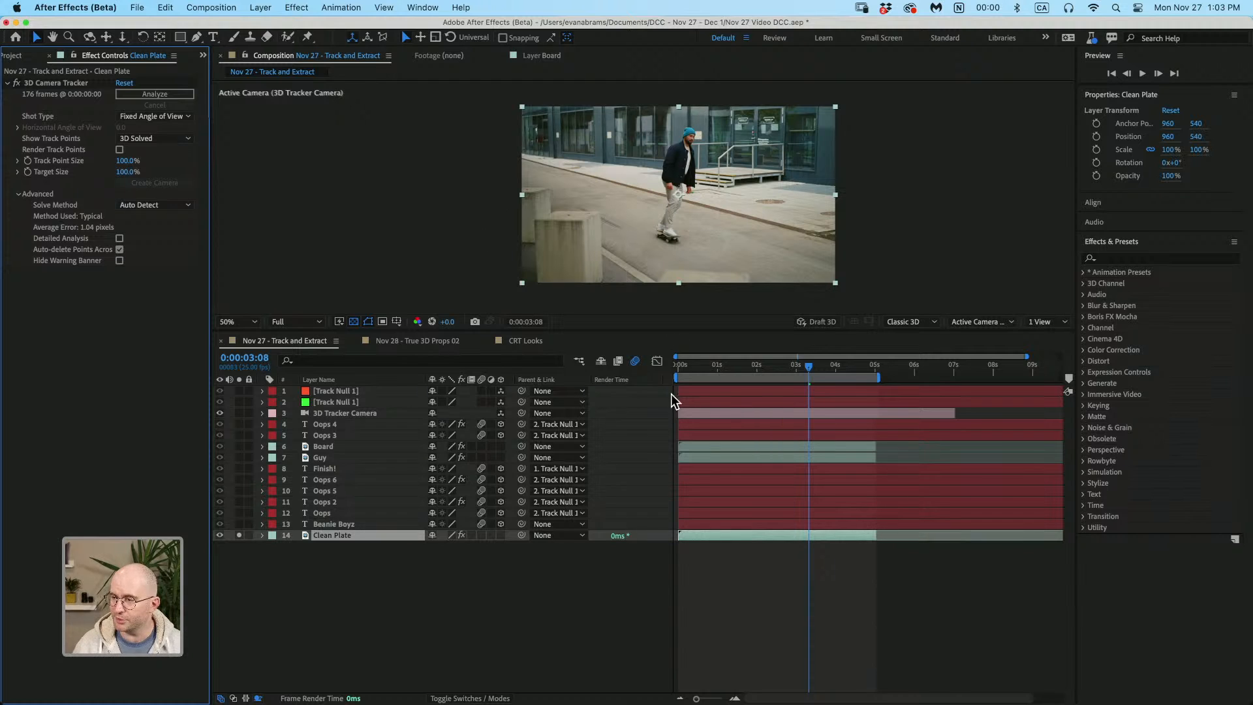
click(737, 539)
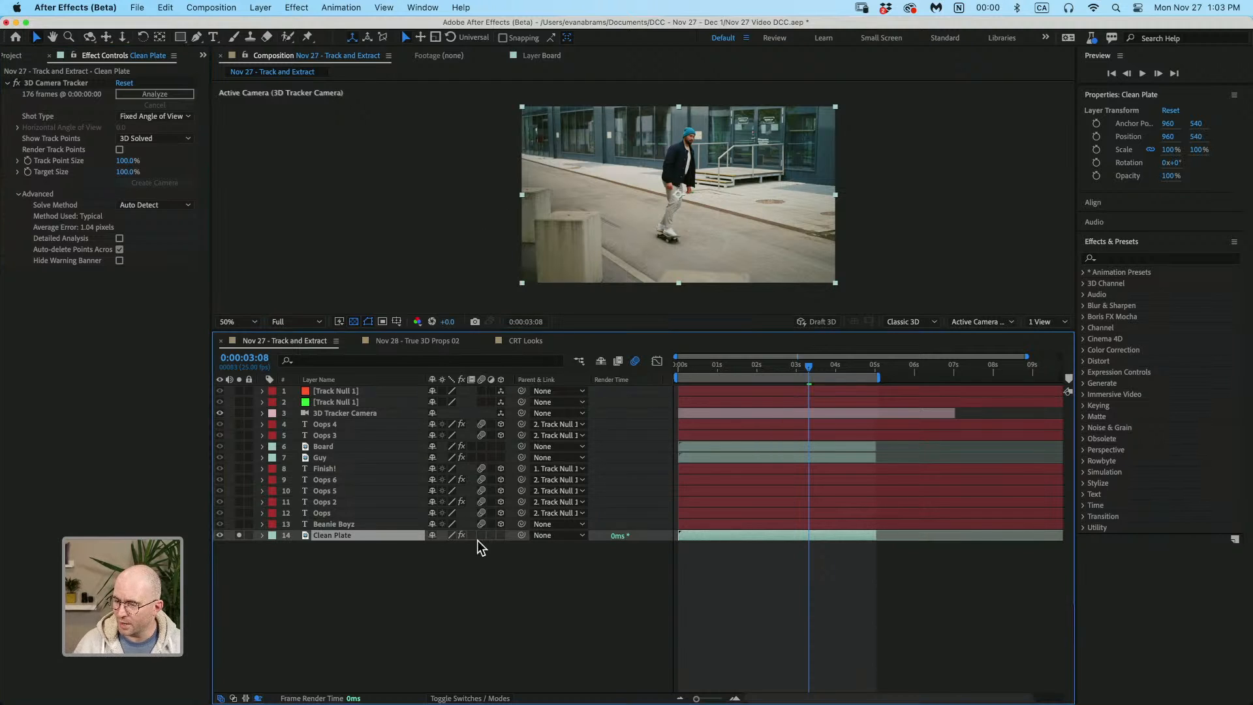
- Solo only the Guy layer and inspect the cutout's edges and feet at 200% around 0:00:02:24
click(238, 458)
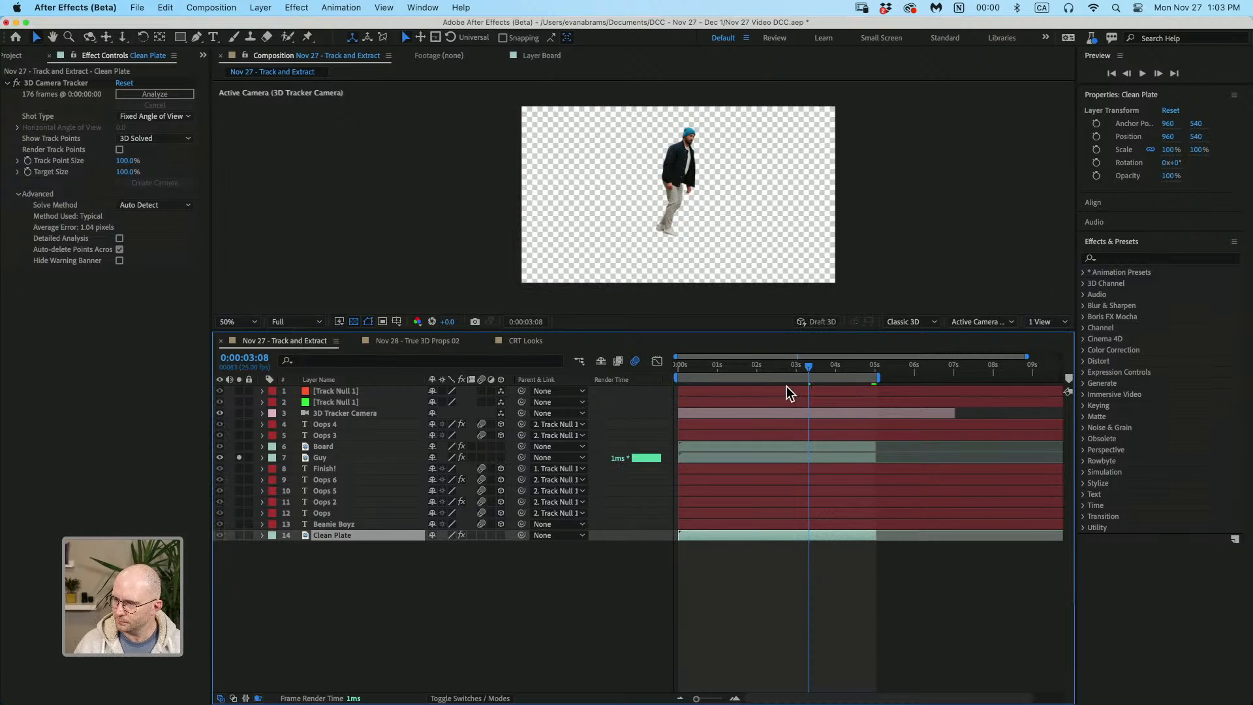
drag(802, 377, 785, 376)
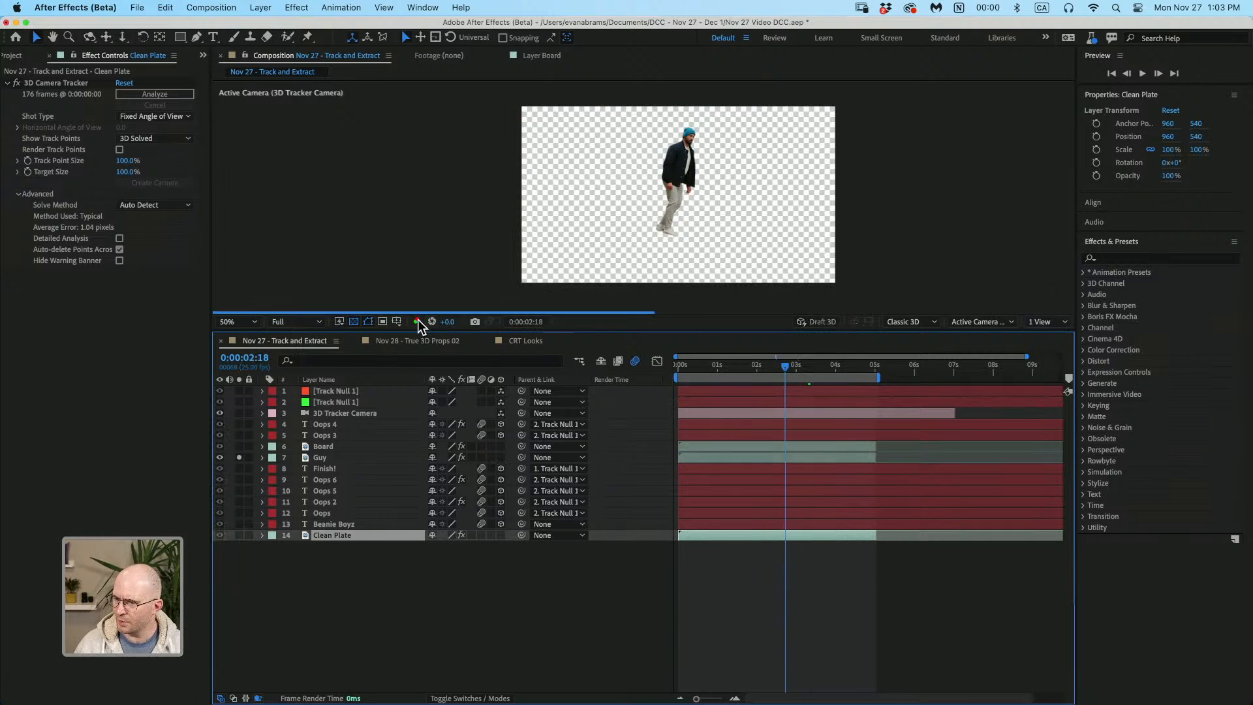
click(353, 321)
click(353, 321)
mouse_move(777, 376)
mouse_down()
mouse_move(695, 378)
mouse_move(817, 378)
mouse_move(796, 378)
mouse_up()
scroll(711, 189, up, 4)
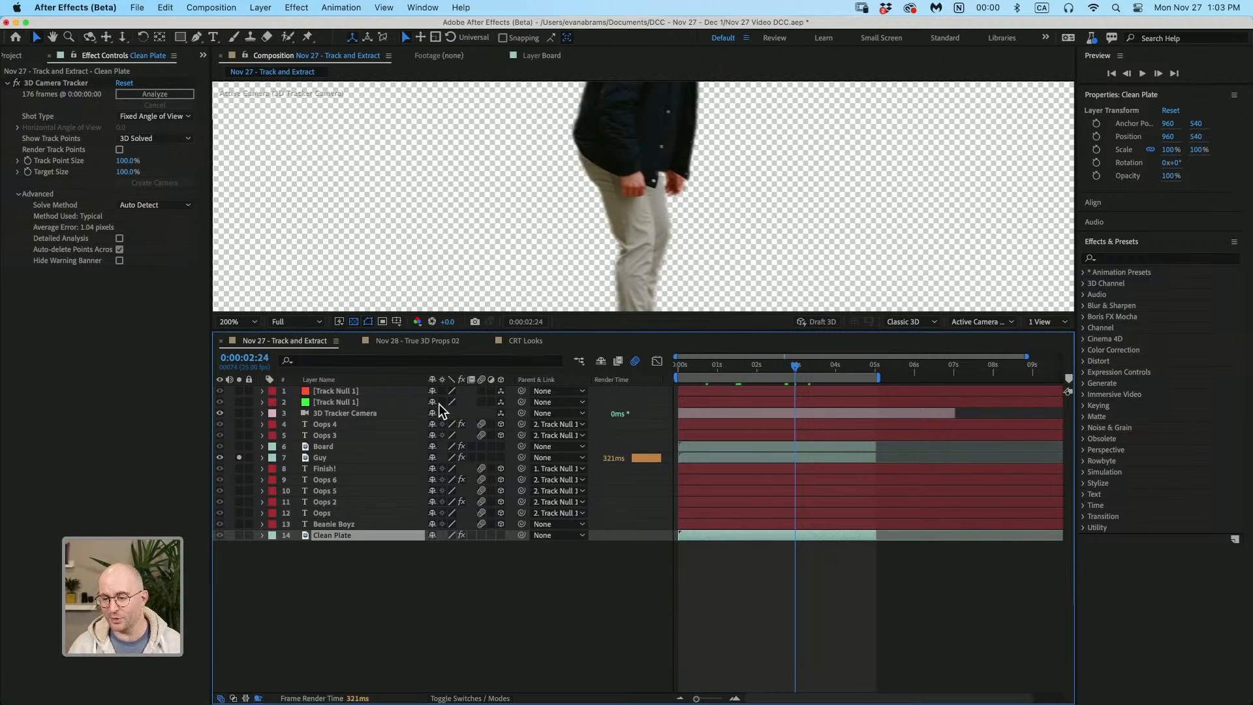
key(space)
drag(536, 287, 574, 167)
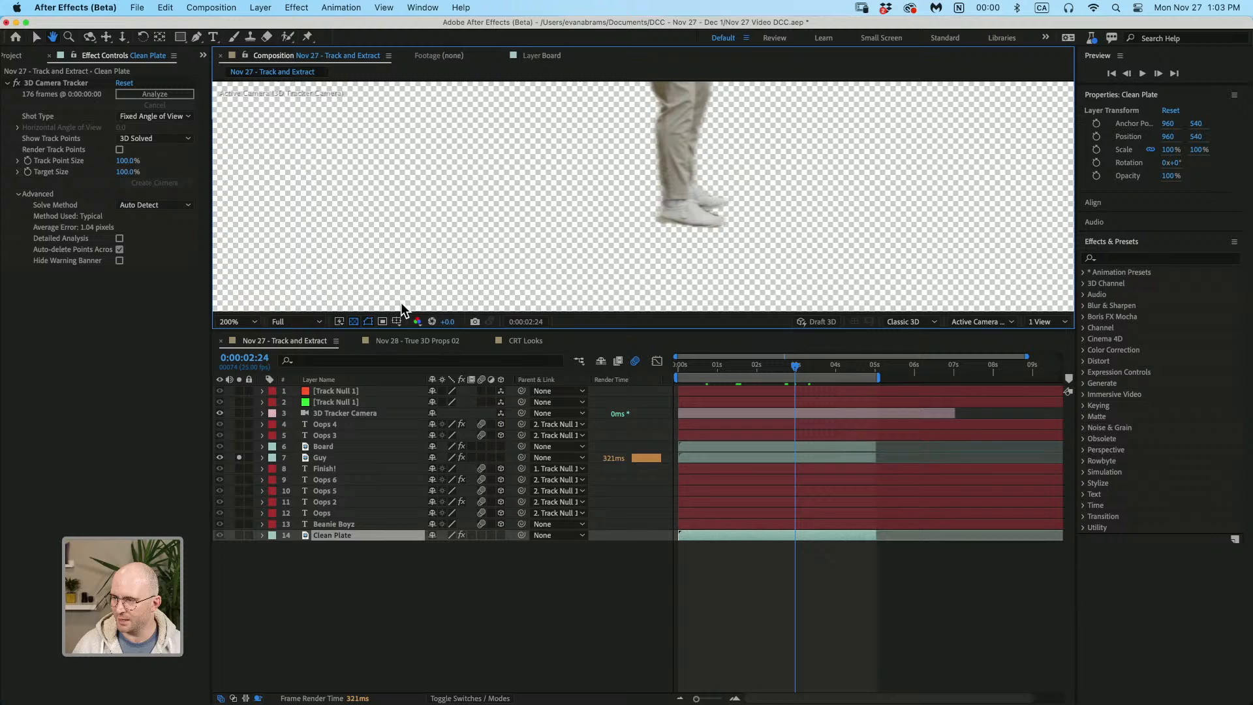
- Solo only the Board layer and inspect the skateboard cutout back to 0:00:02:12
click(239, 446)
click(238, 458)
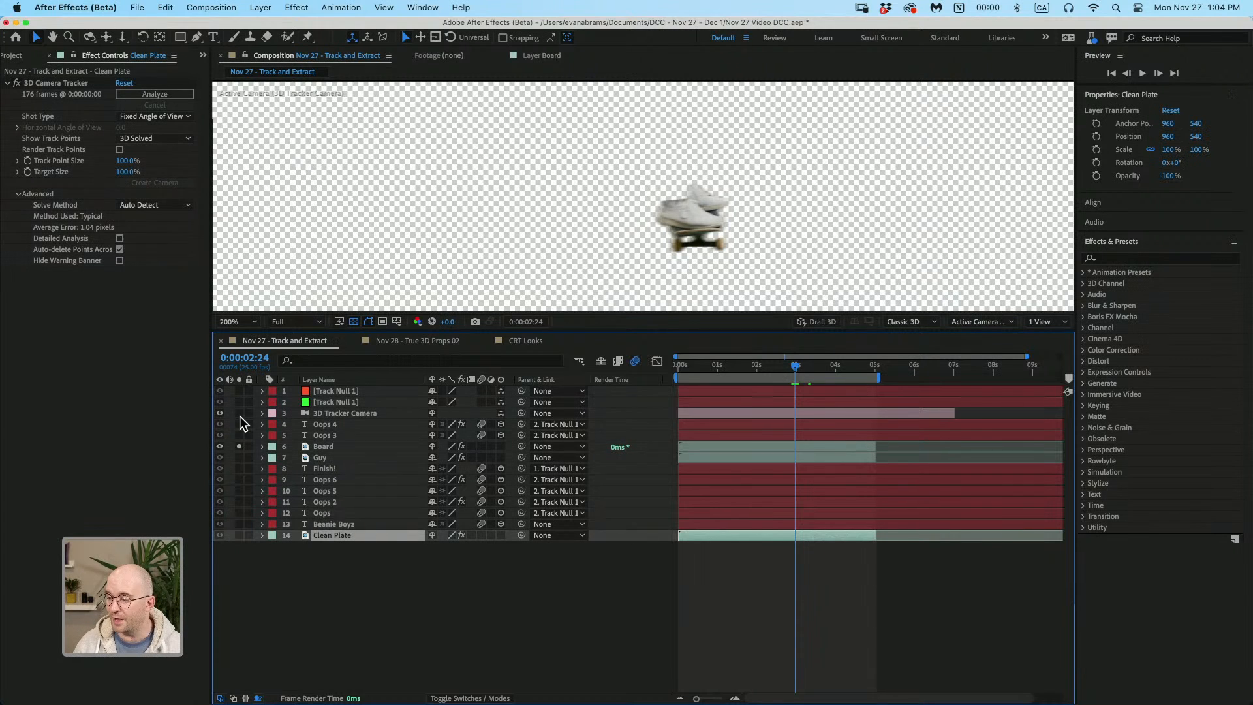
click(779, 373)
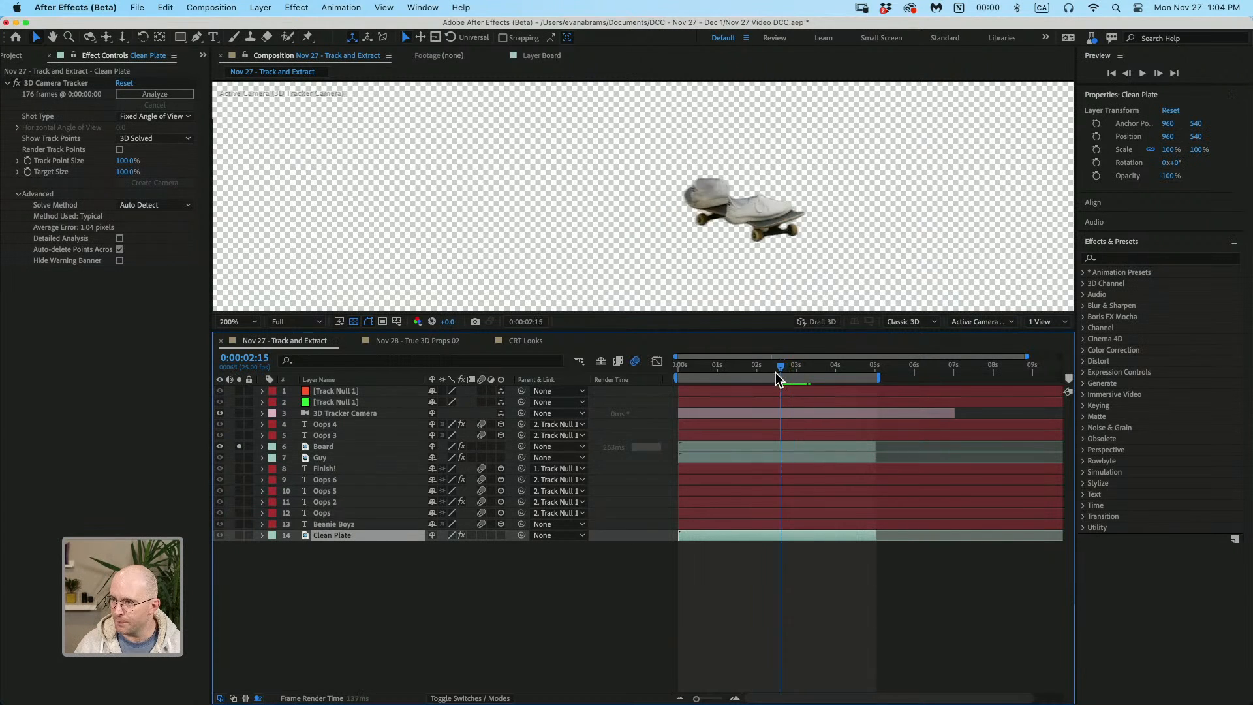
drag(779, 379, 776, 376)
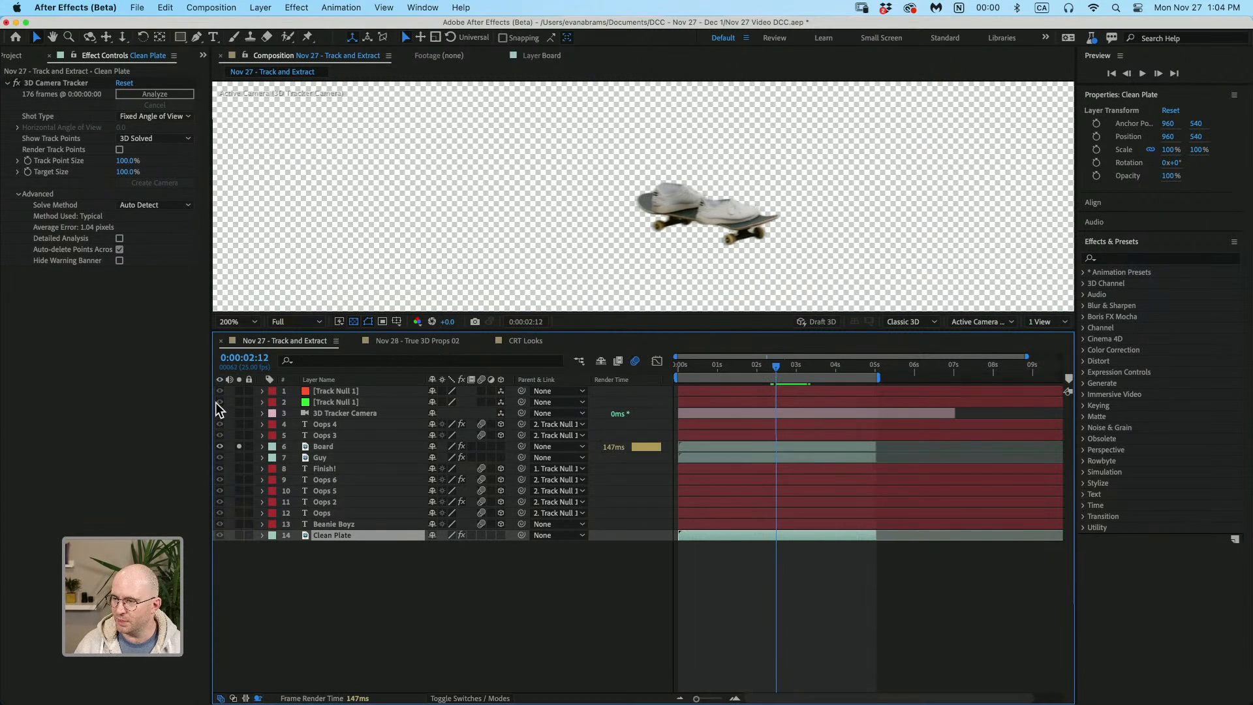
- Solo only the Guy layer, show its Roto Brush & Refine Edge settings, and inspect the upper body cutout
click(239, 458)
click(238, 446)
click(320, 457)
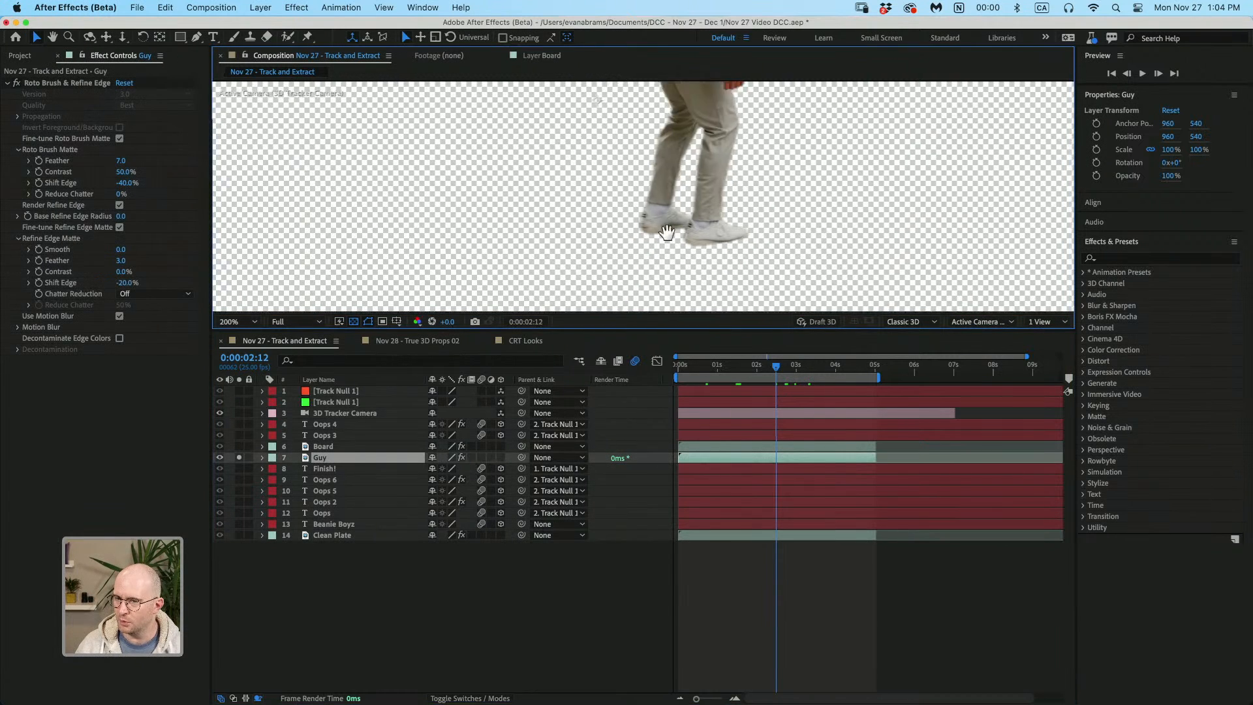
drag(667, 233, 644, 359)
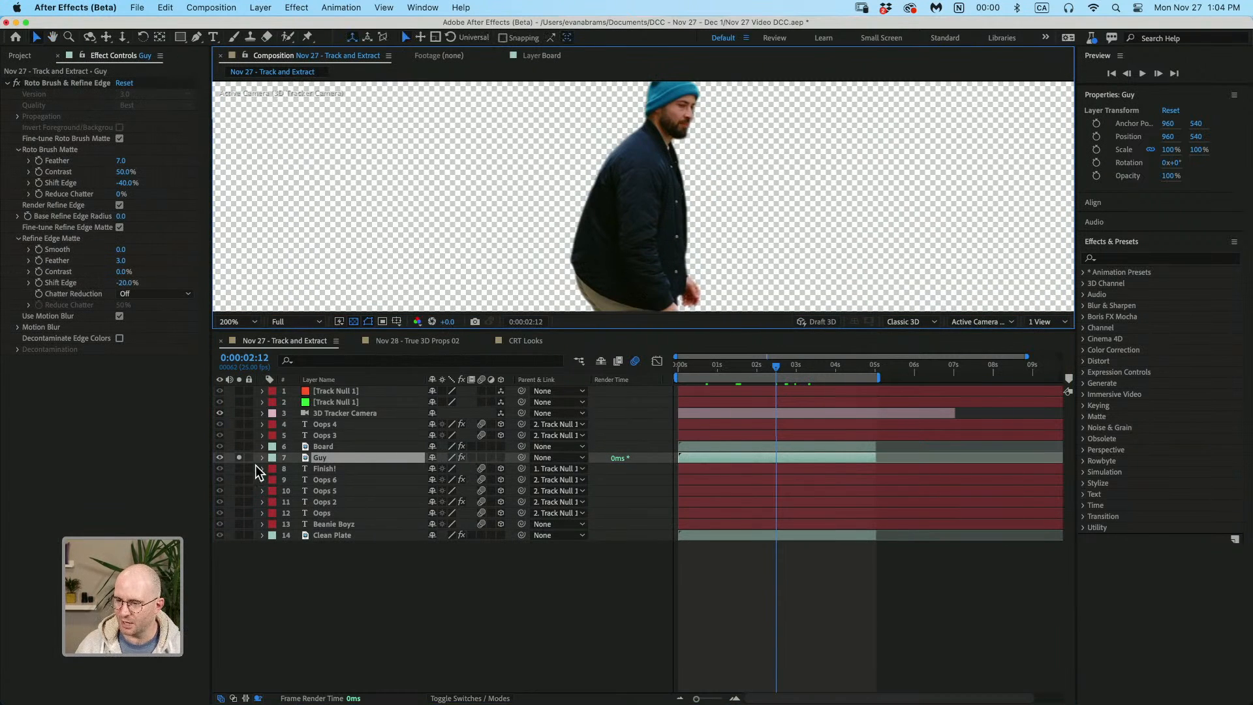
- Solo only the Board layer and review its Roto Brush & Refine Edge settings
click(239, 458)
click(239, 446)
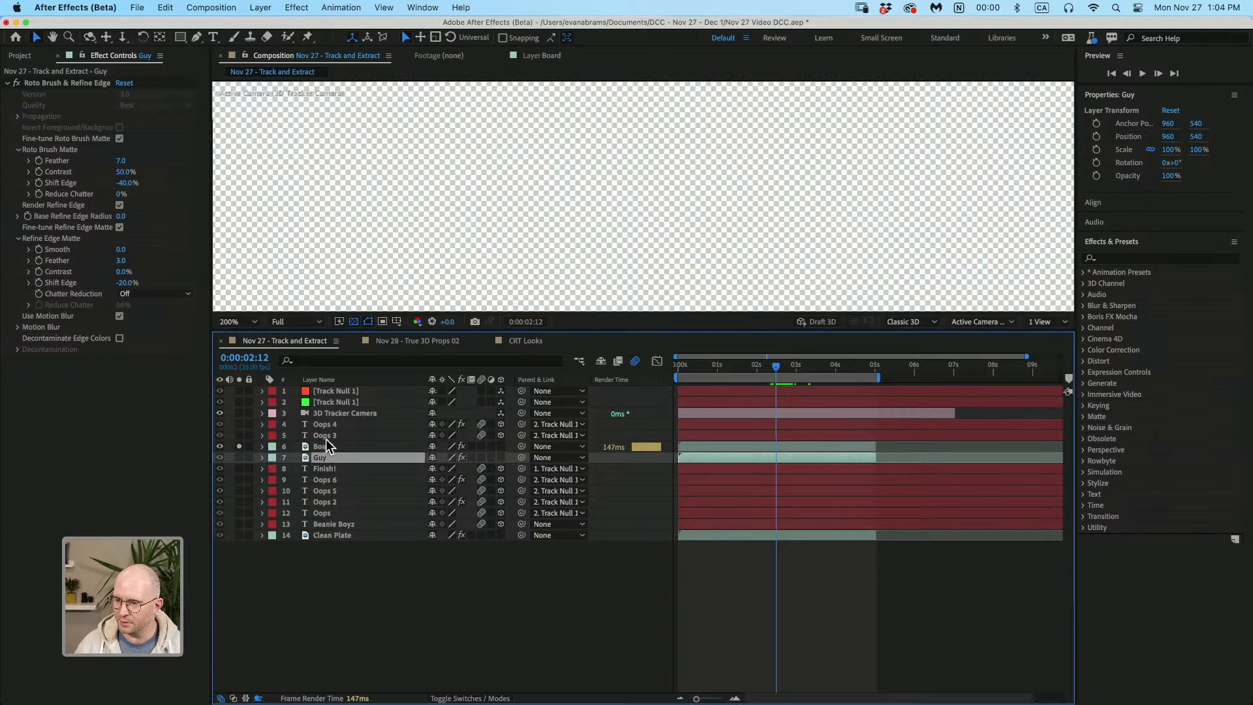
click(326, 446)
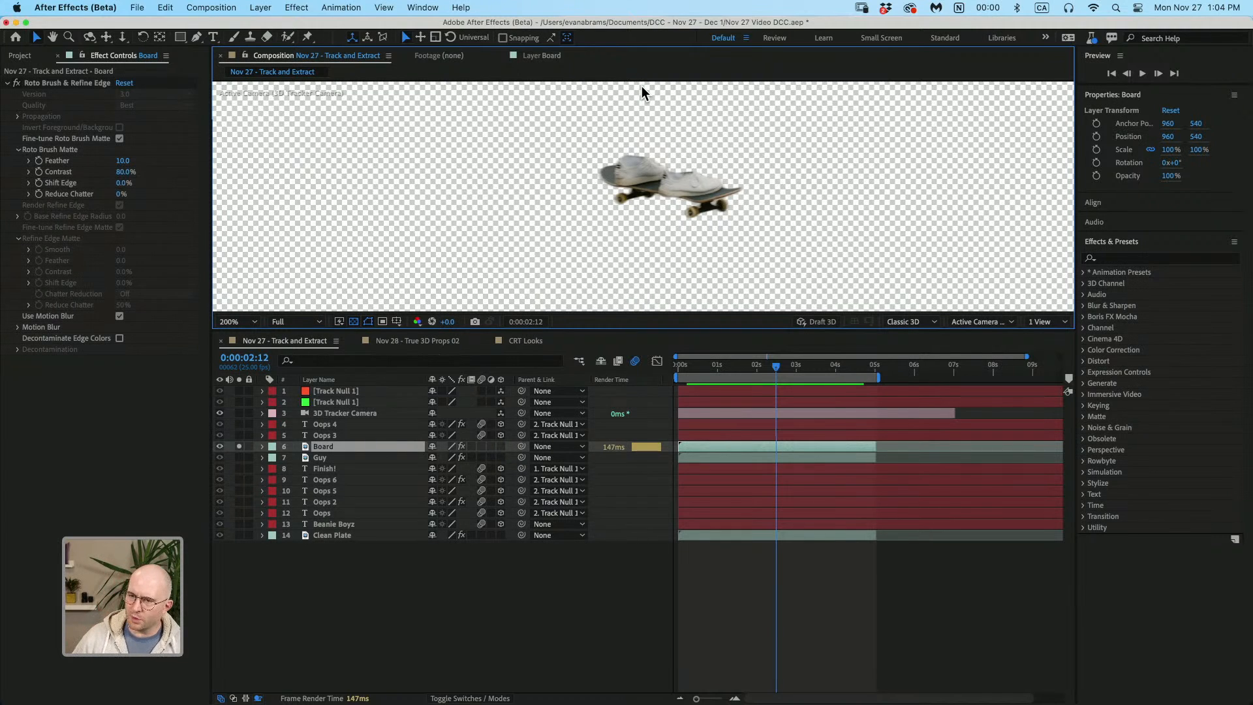
click(514, 614)
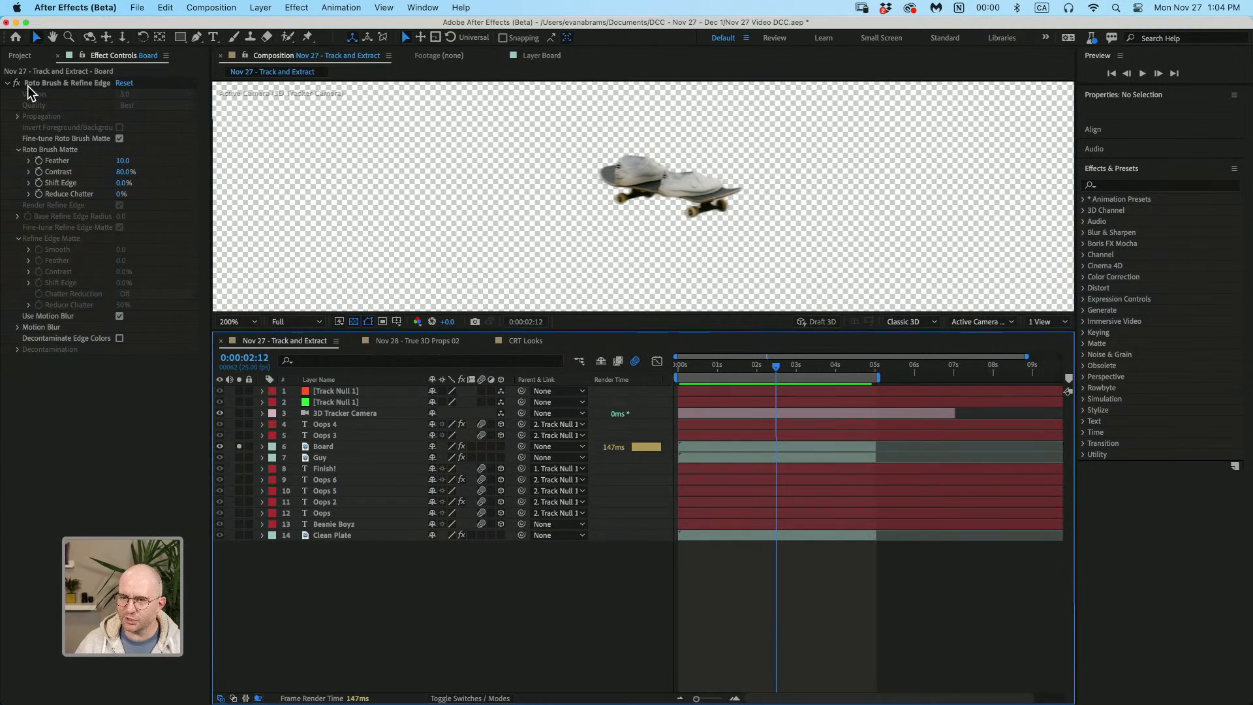
- Create a new composition from the AdobeStock_499782966.mov footage
click(20, 56)
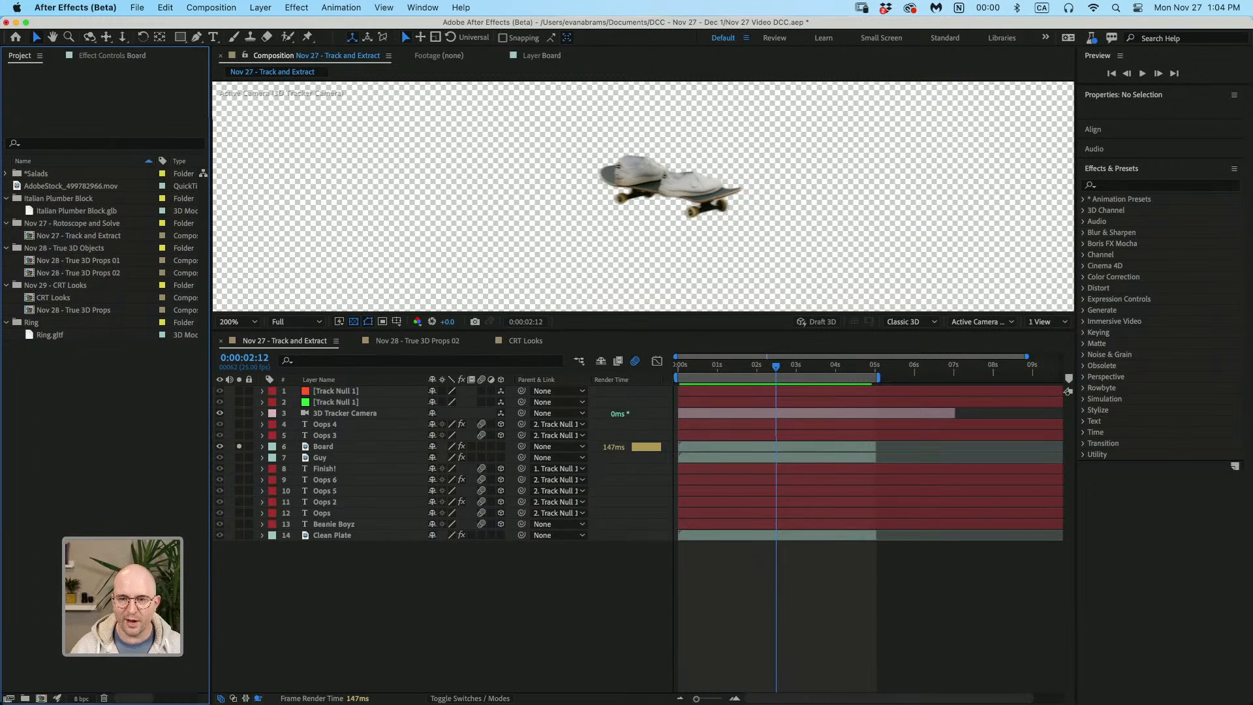
click(93, 185)
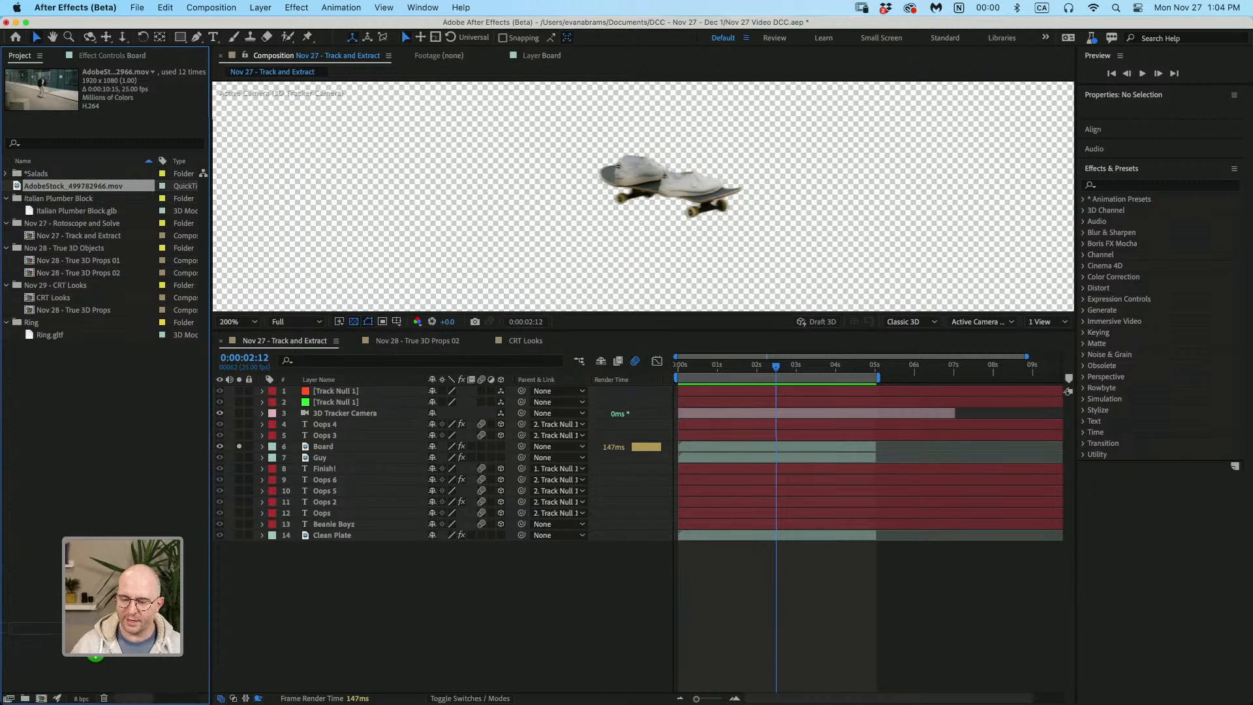
click(46, 696)
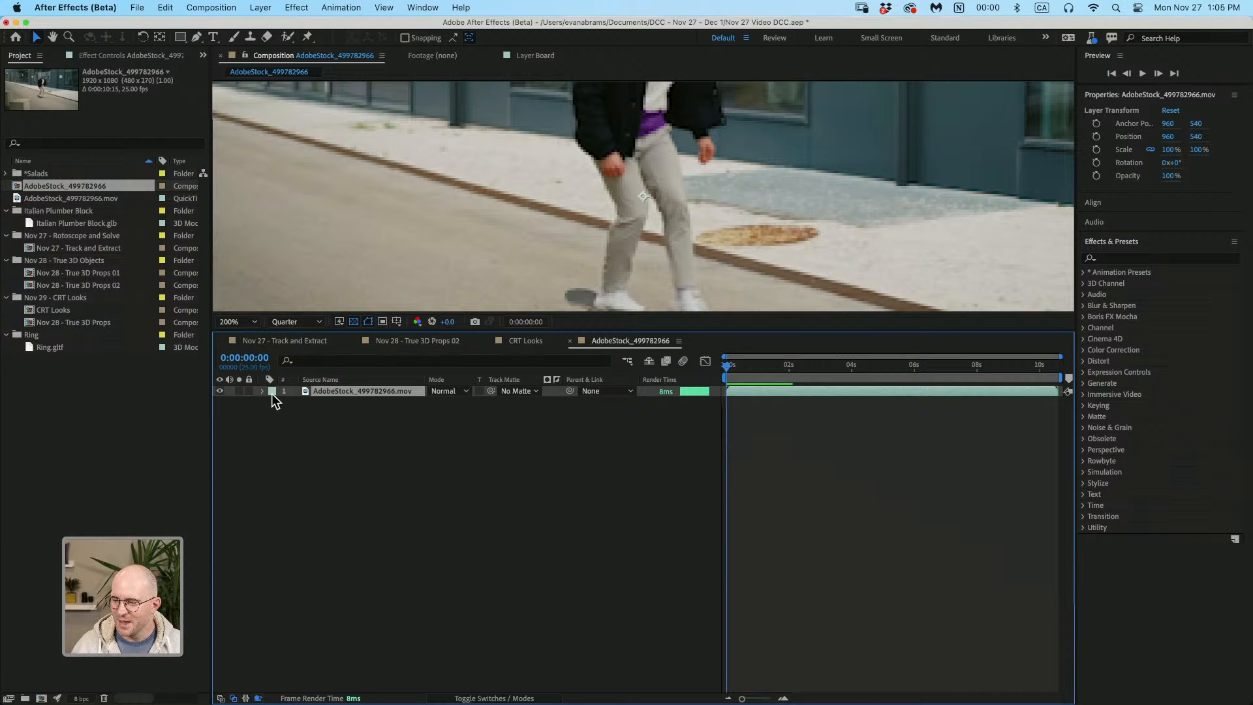
- Enlarge the composition viewer and centre the full frame in it at 100%
scroll(664, 150, down, 1)
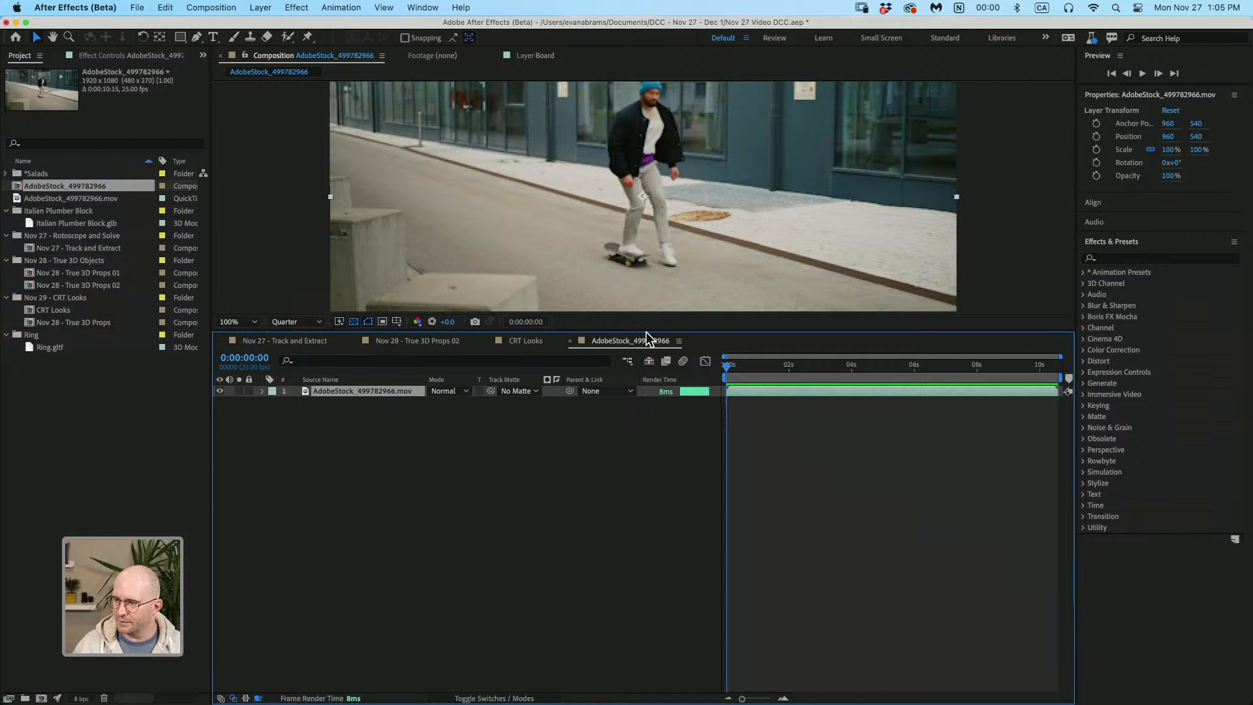
drag(646, 332, 643, 531)
key(h)
drag(621, 348, 628, 349)
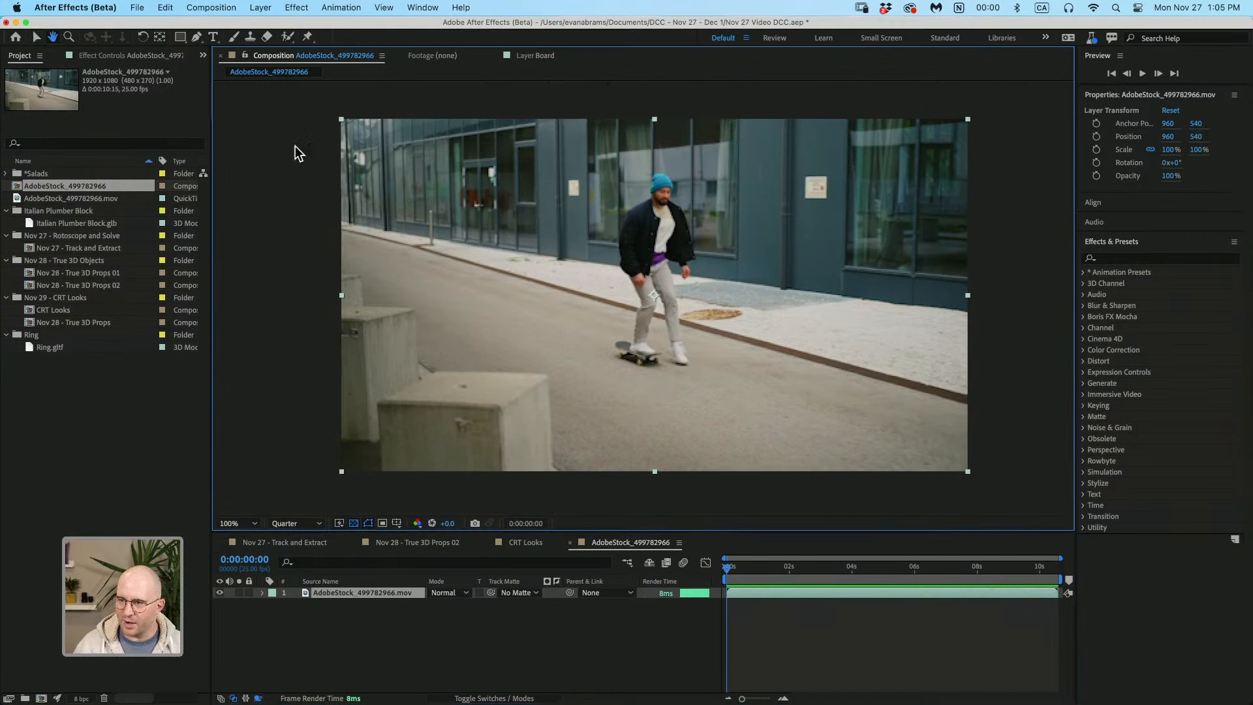
key(v)
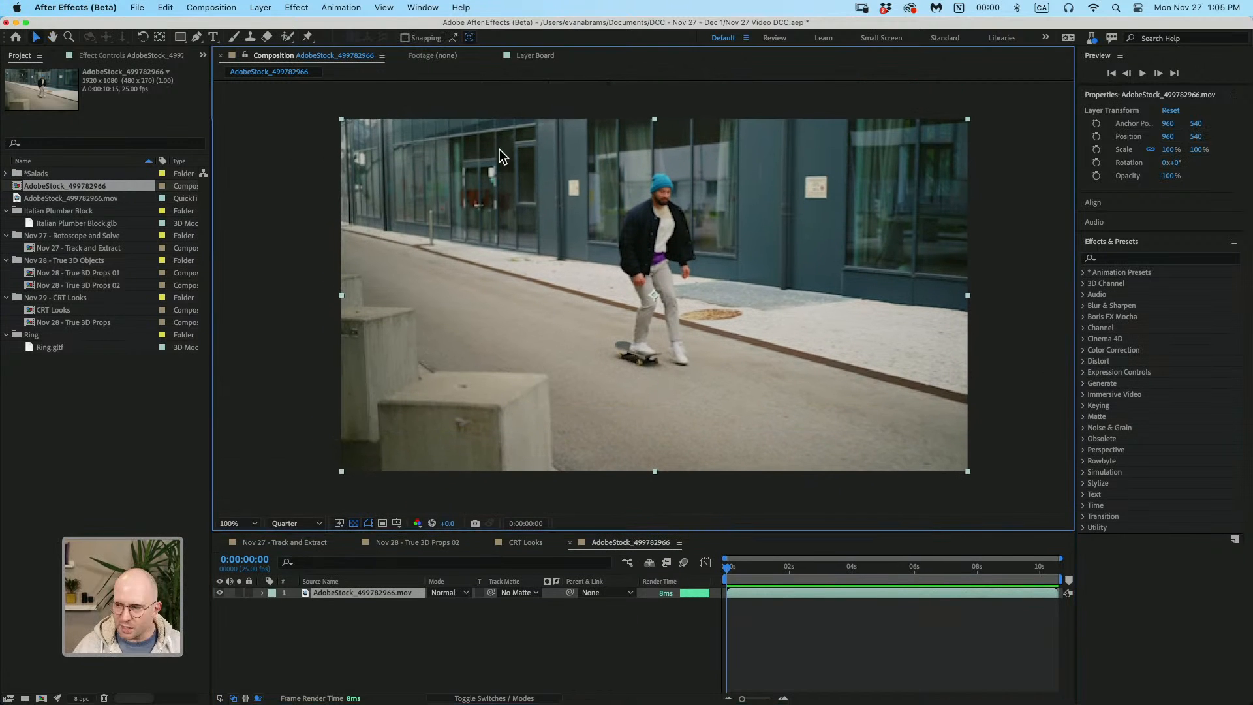
- Trim the first 12 frames off the skateboarder footage layer and move it back to the composition's start
click(774, 612)
mouse_move(732, 573)
mouse_down()
mouse_move(991, 568)
mouse_move(1059, 551)
mouse_move(963, 610)
mouse_move(682, 595)
mouse_move(742, 595)
mouse_up()
click(728, 595)
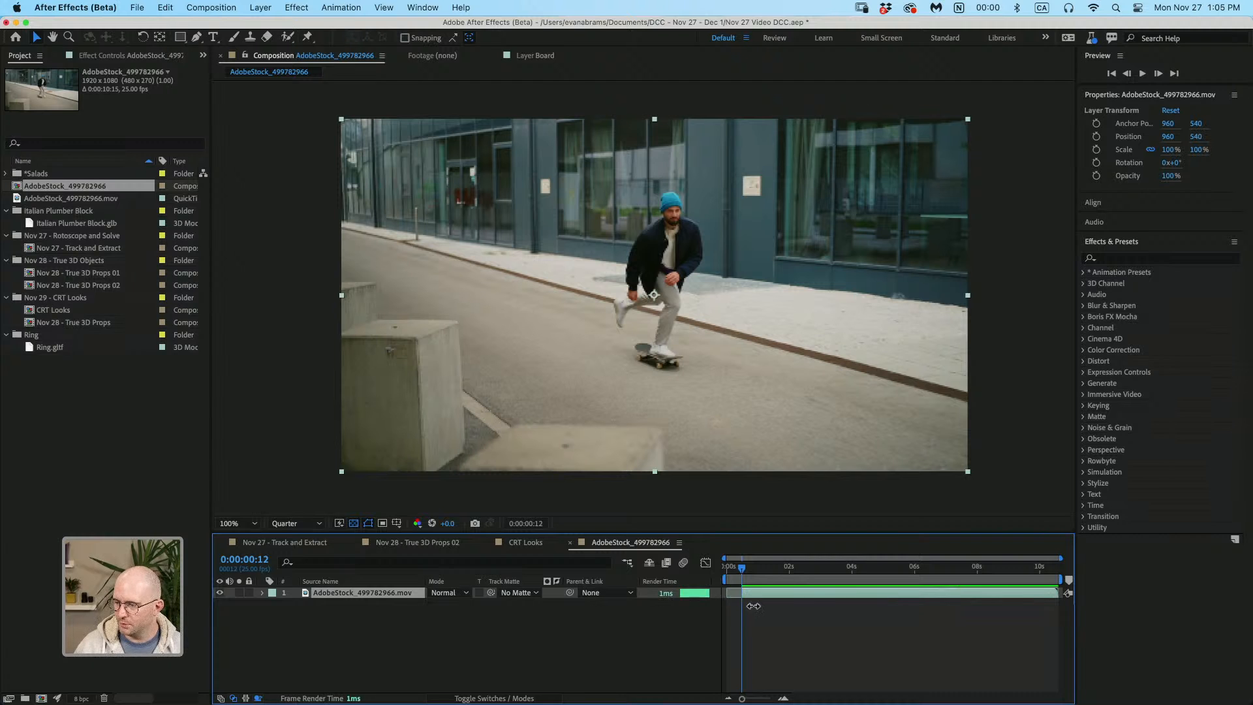
- Trim the footage layer's end at 0:00:05:00, end the work area there, and trim the composition to the work area
drag(742, 568, 882, 574)
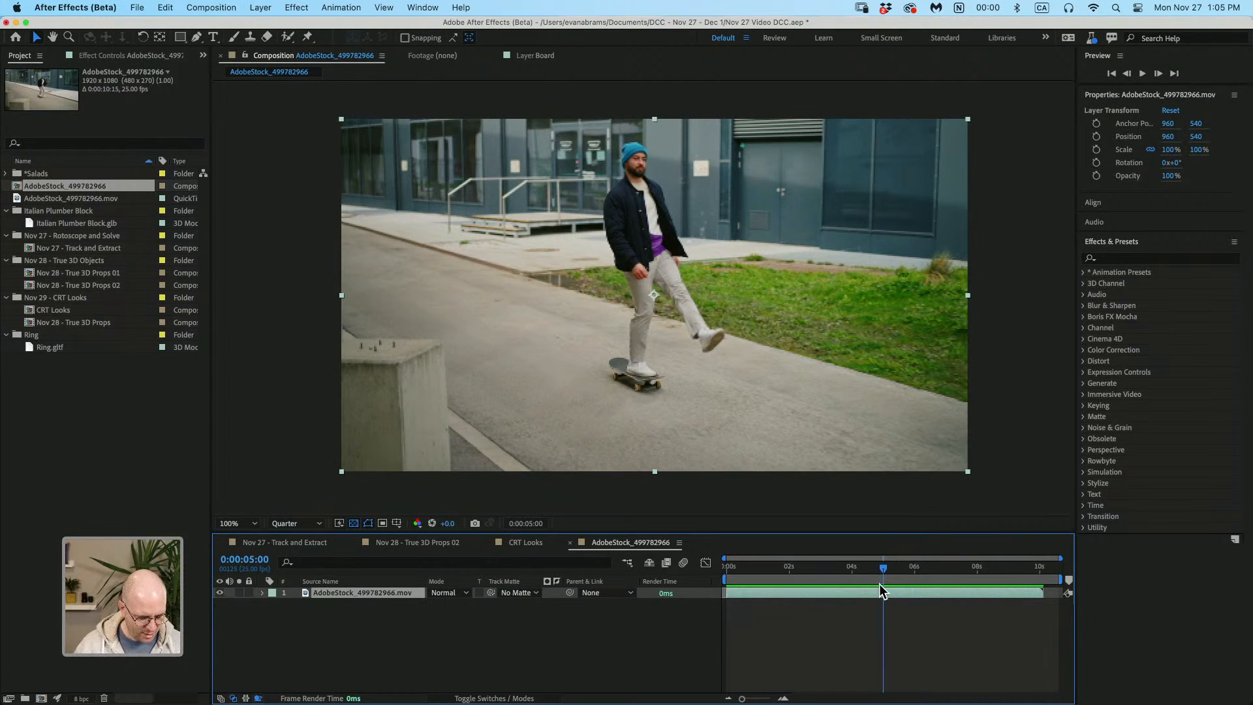
key(alt+])
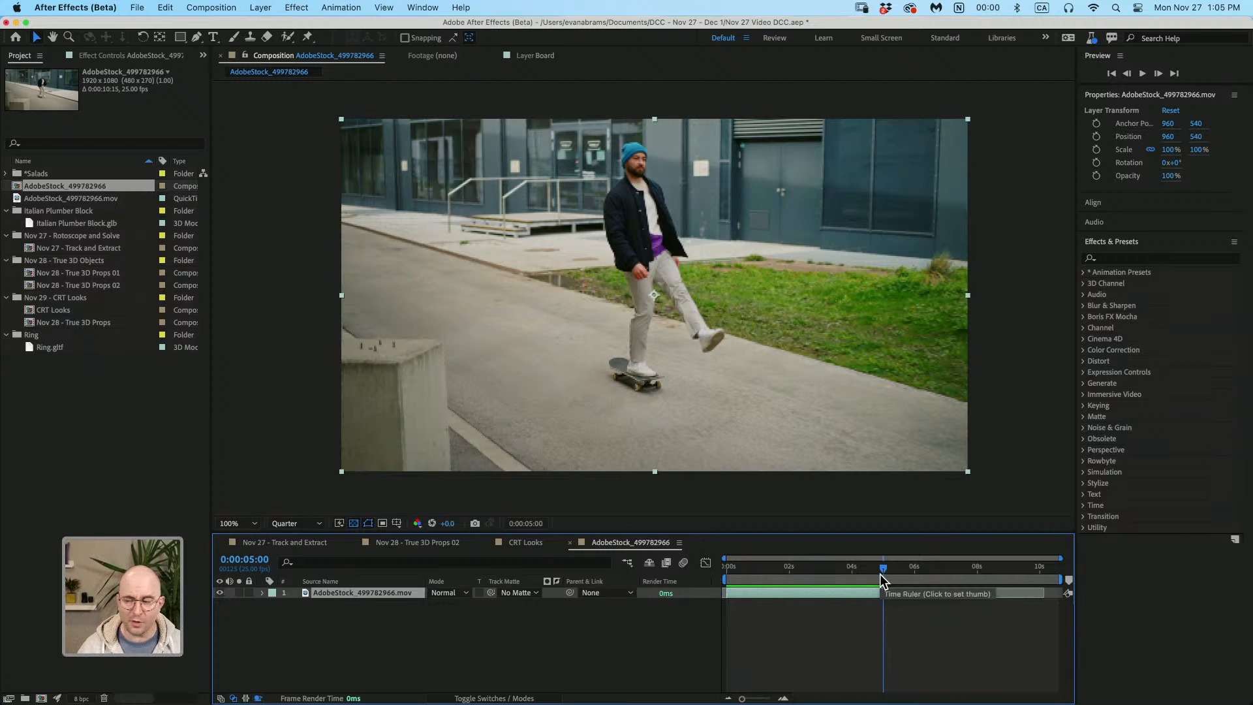
key(n)
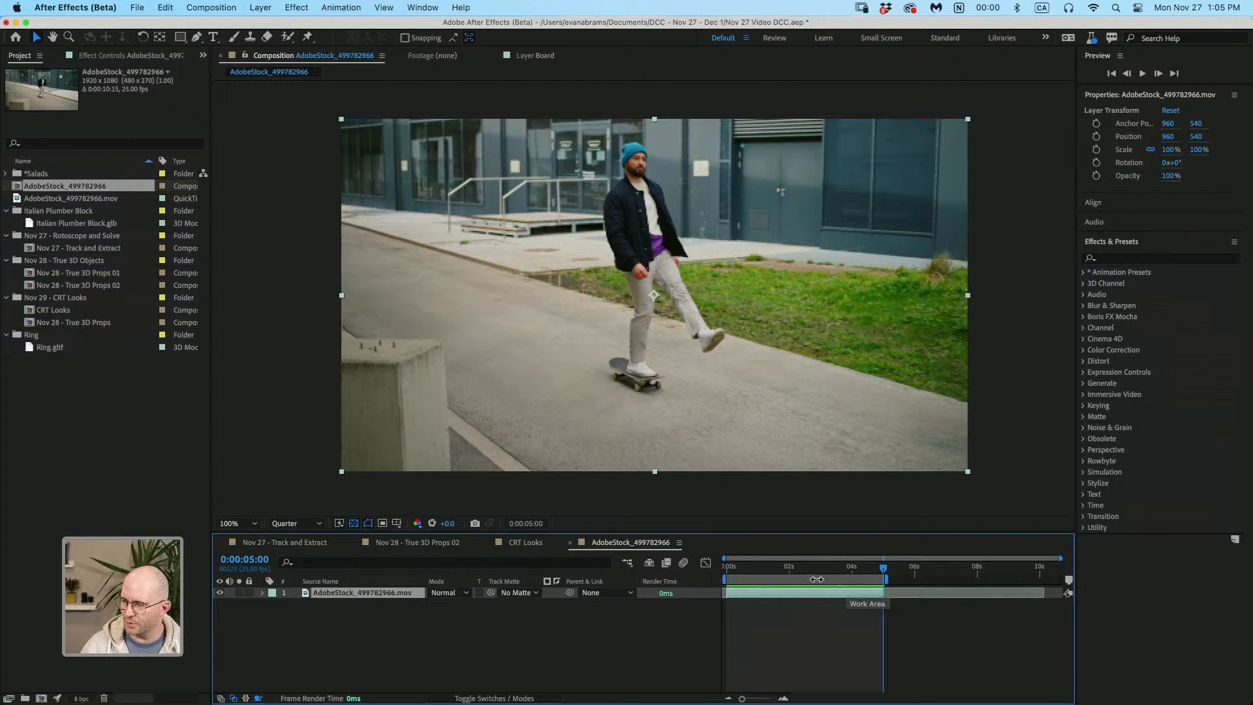
right_click(819, 580)
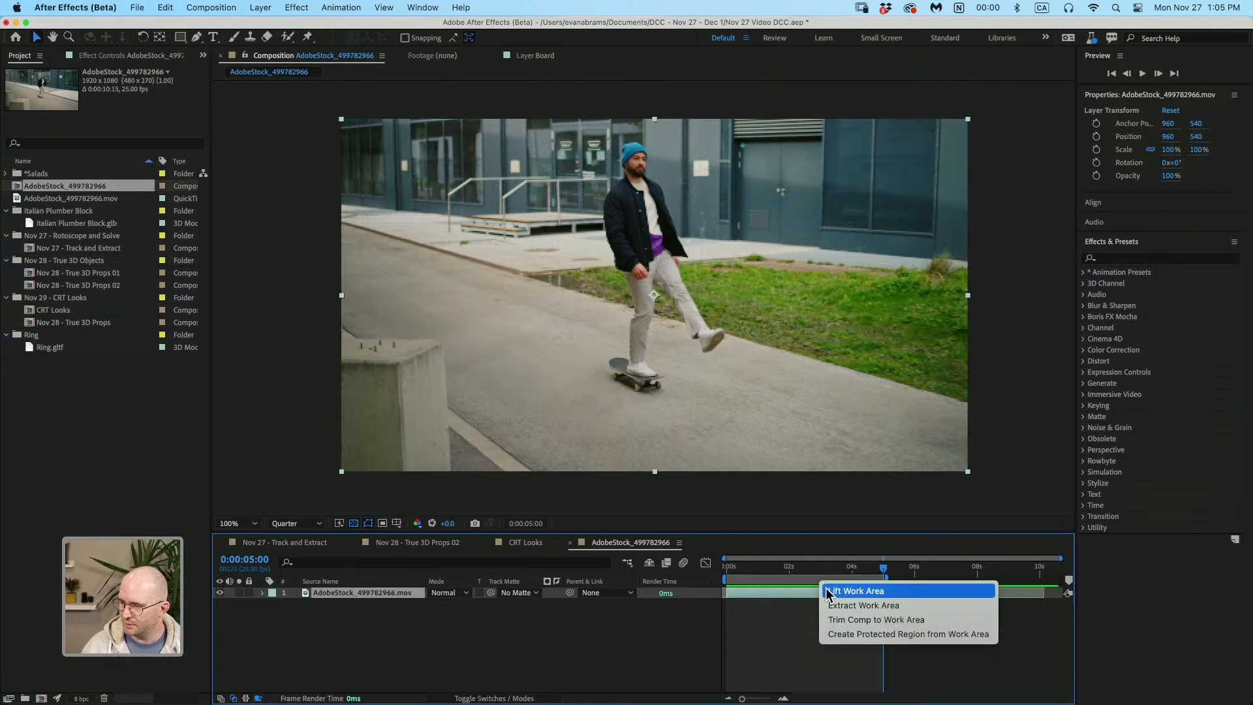
click(854, 620)
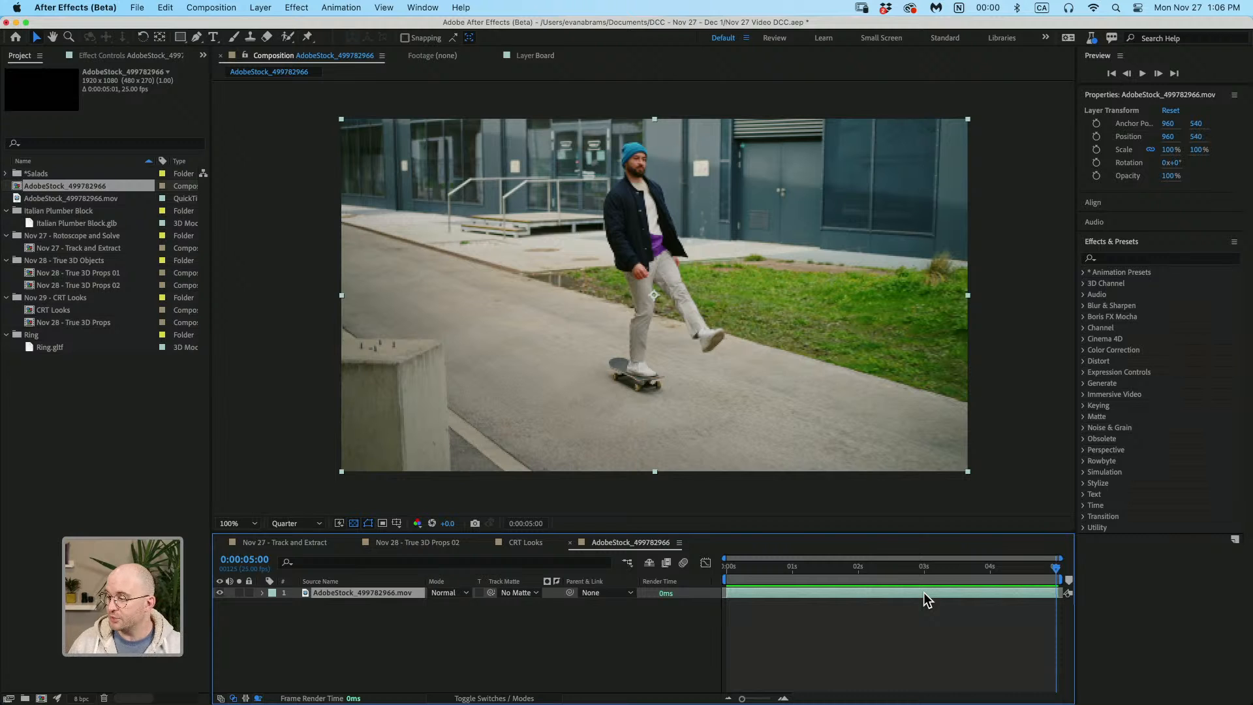
- Scrub through the trimmed clip to review the skateboarder's movement and park the current time at 0:00:00:09
drag(957, 571, 836, 569)
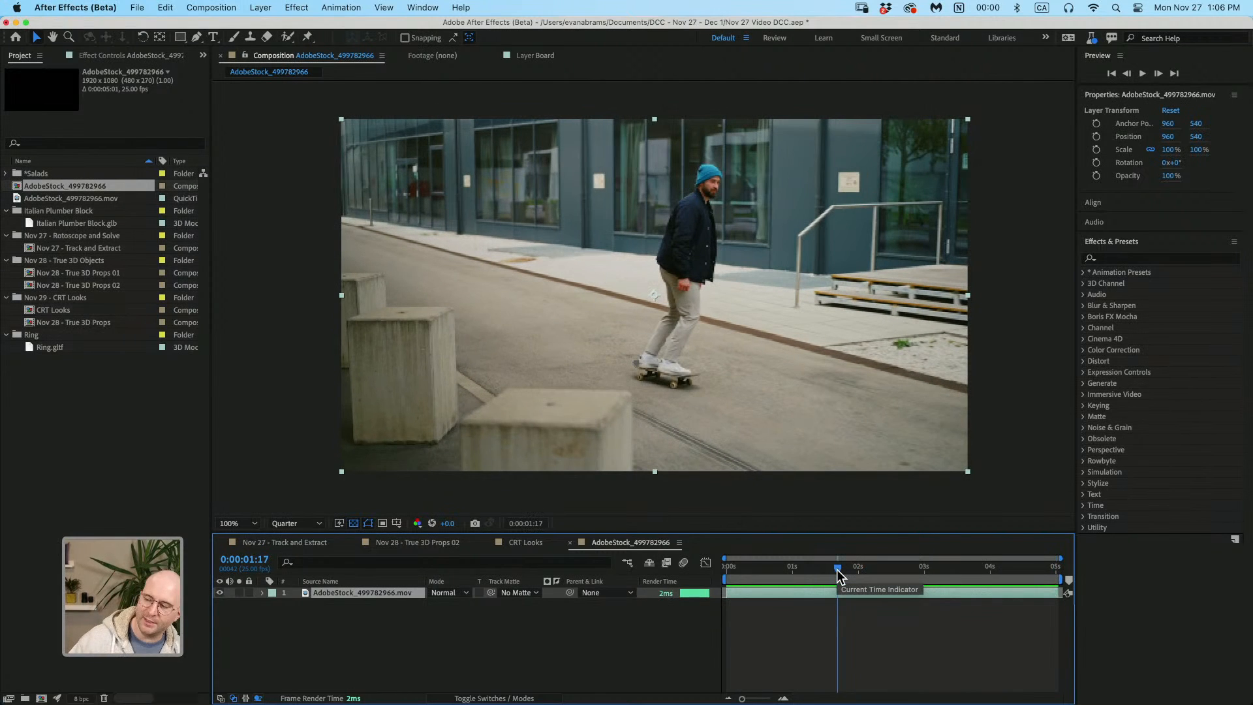
drag(837, 569, 1062, 581)
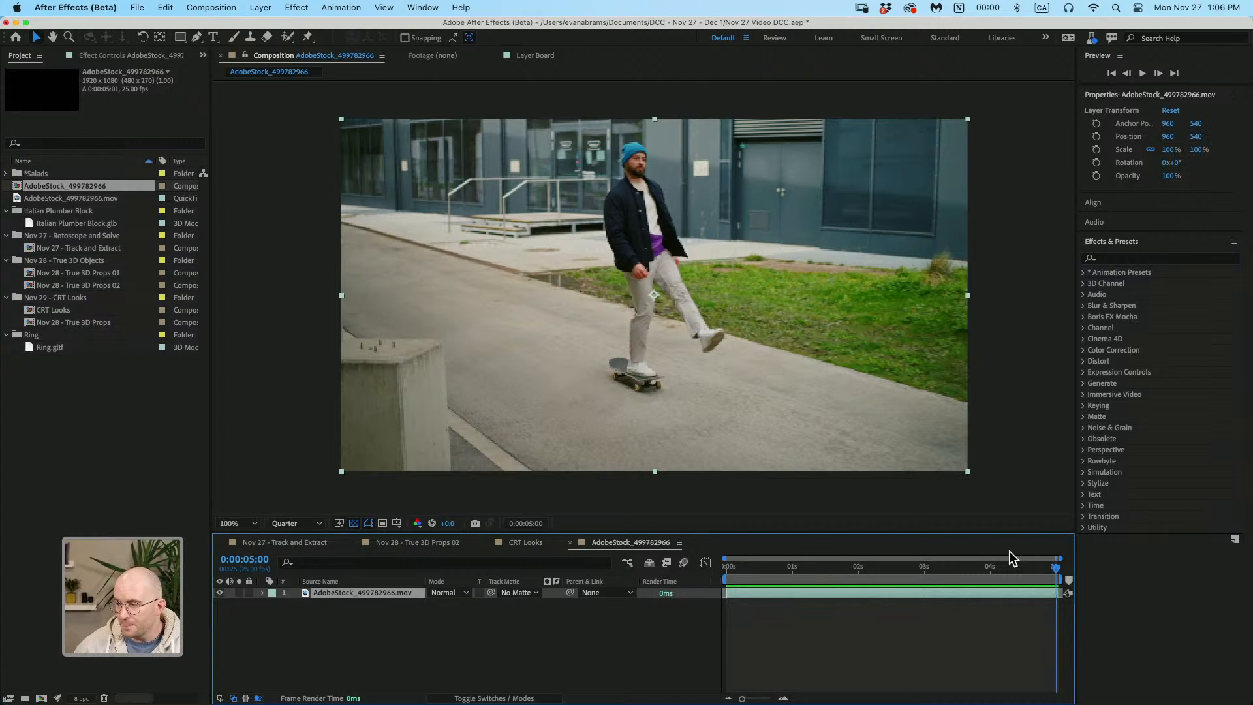
drag(766, 574, 636, 621)
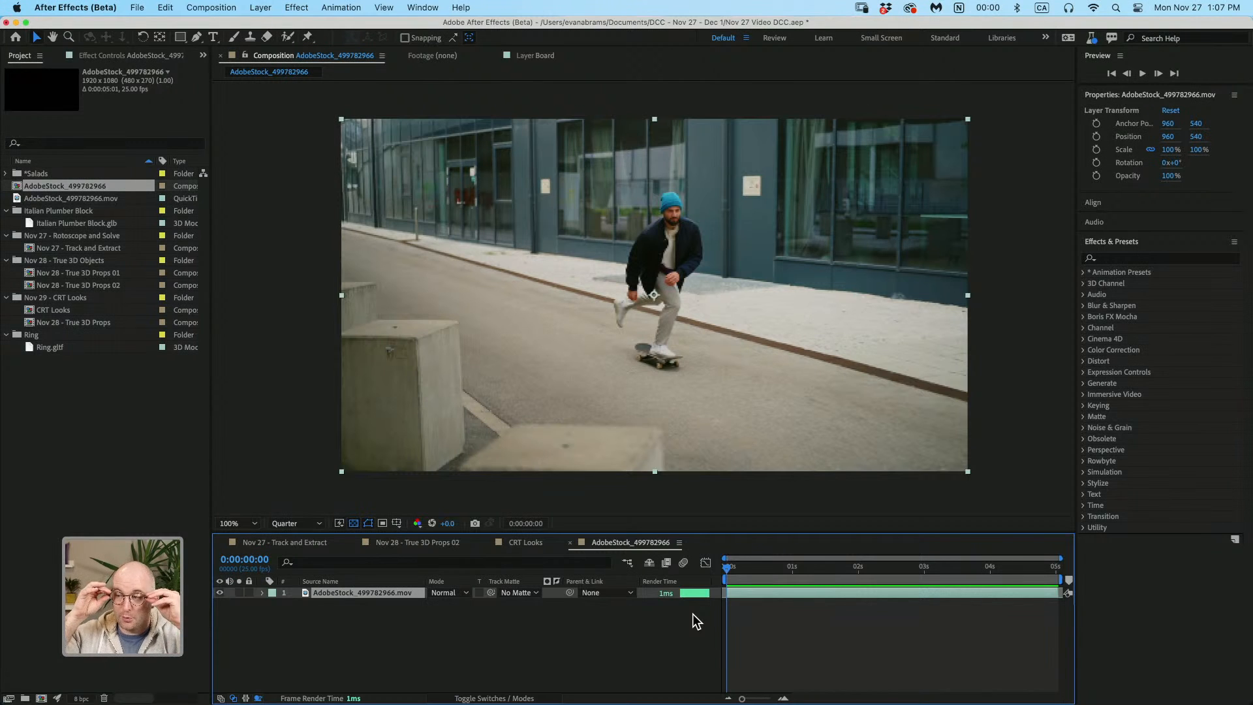
drag(750, 580, 749, 581)
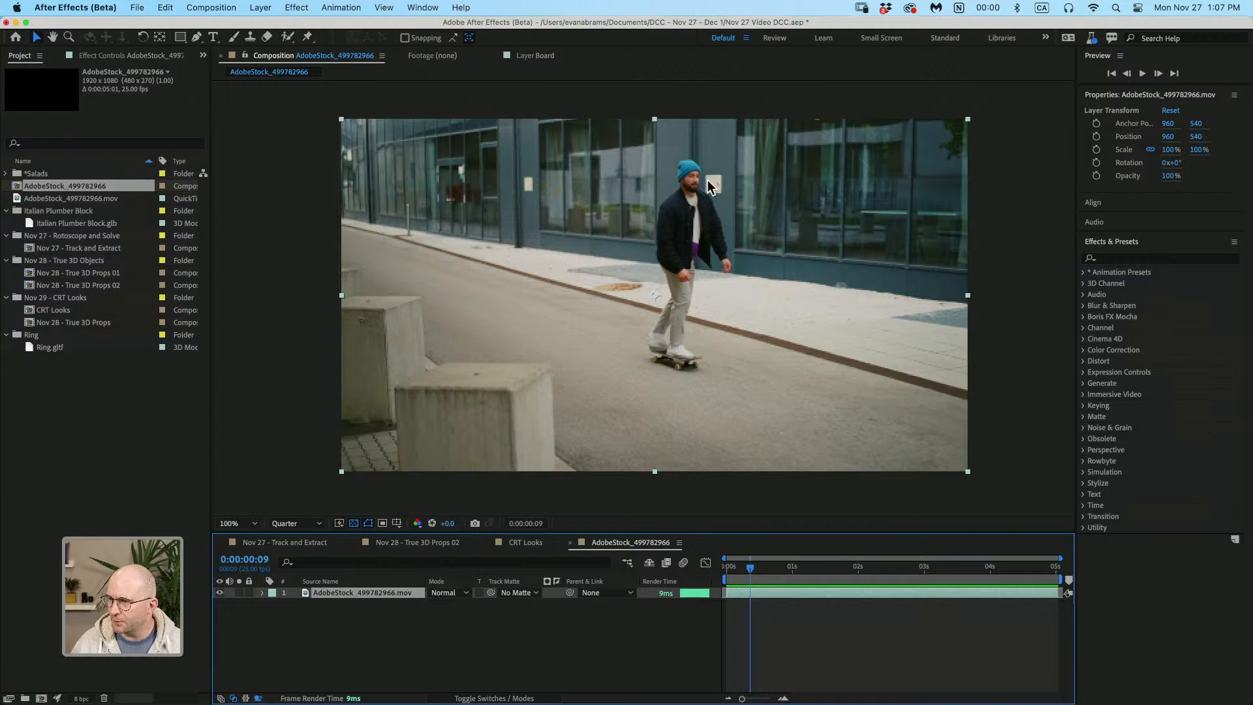
- Add a red text layer reading "Stuff" beside the skateboarder, above the footage layer
click(541, 654)
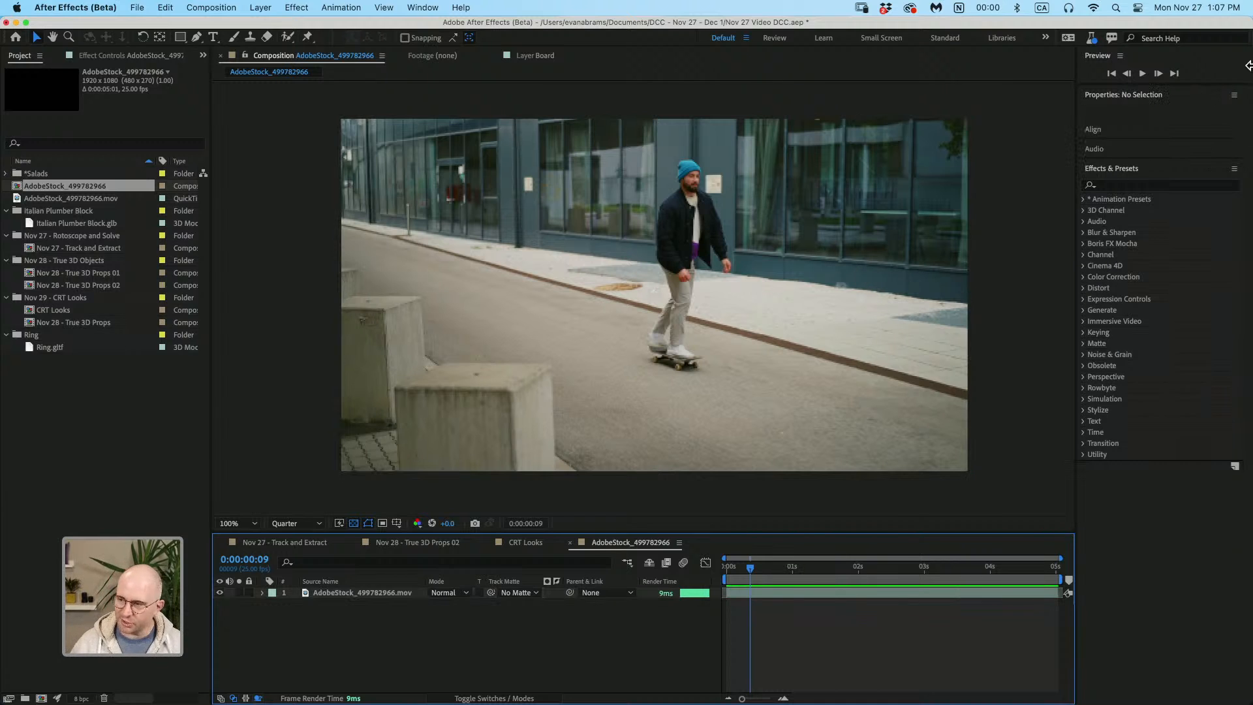
key(ctrl+t)
click(552, 259)
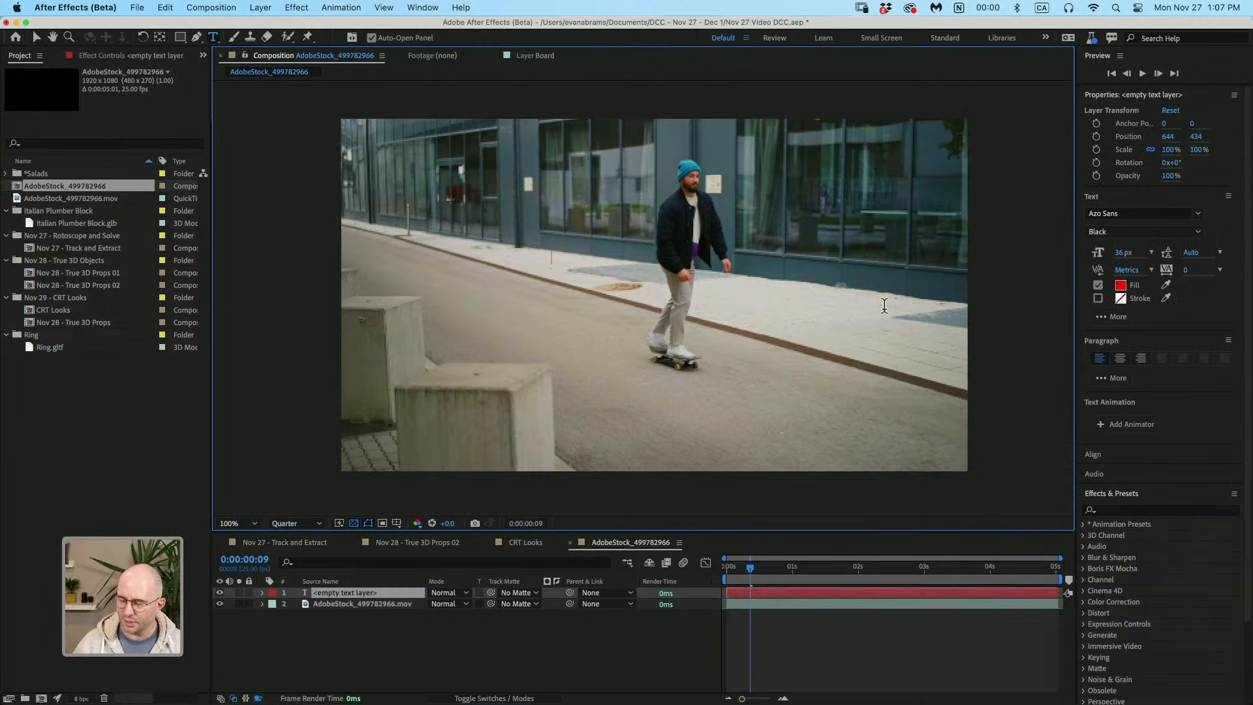
text(Stuff)
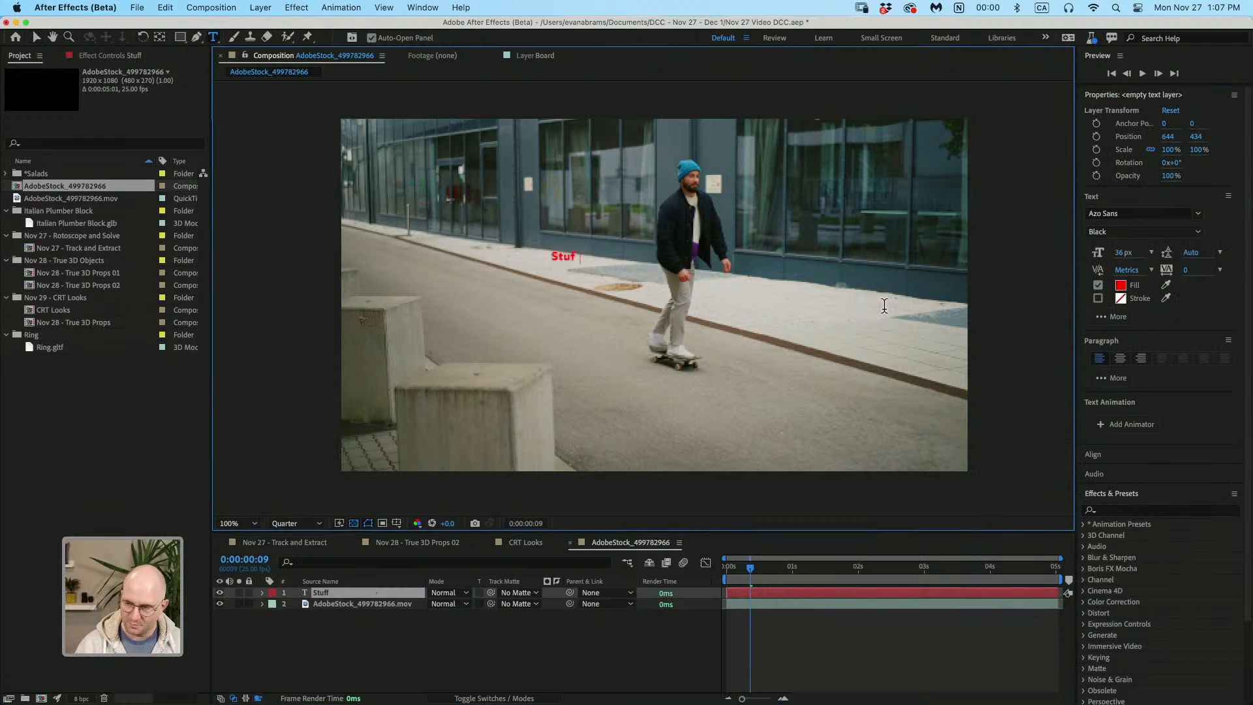
key(Escape)
key(v)
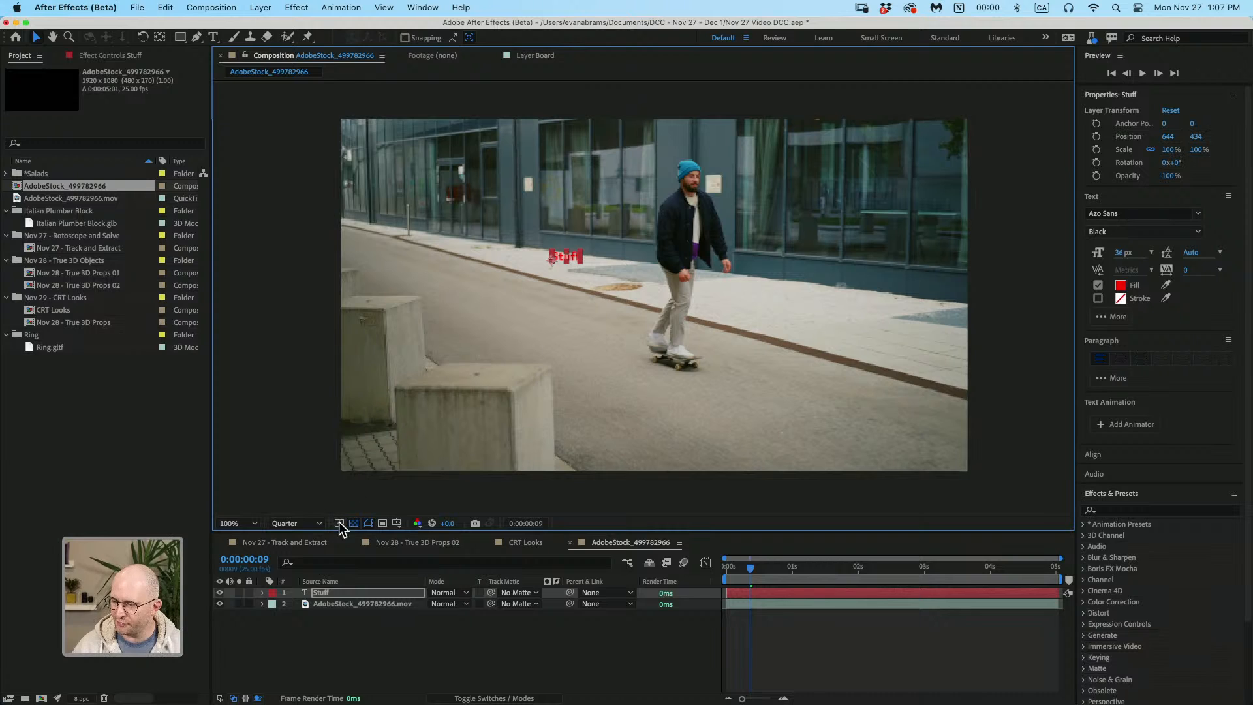
- Set the composition preview resolution to Full and scale the Stuff text to about 1395% so it spans across the skateboarder
click(311, 523)
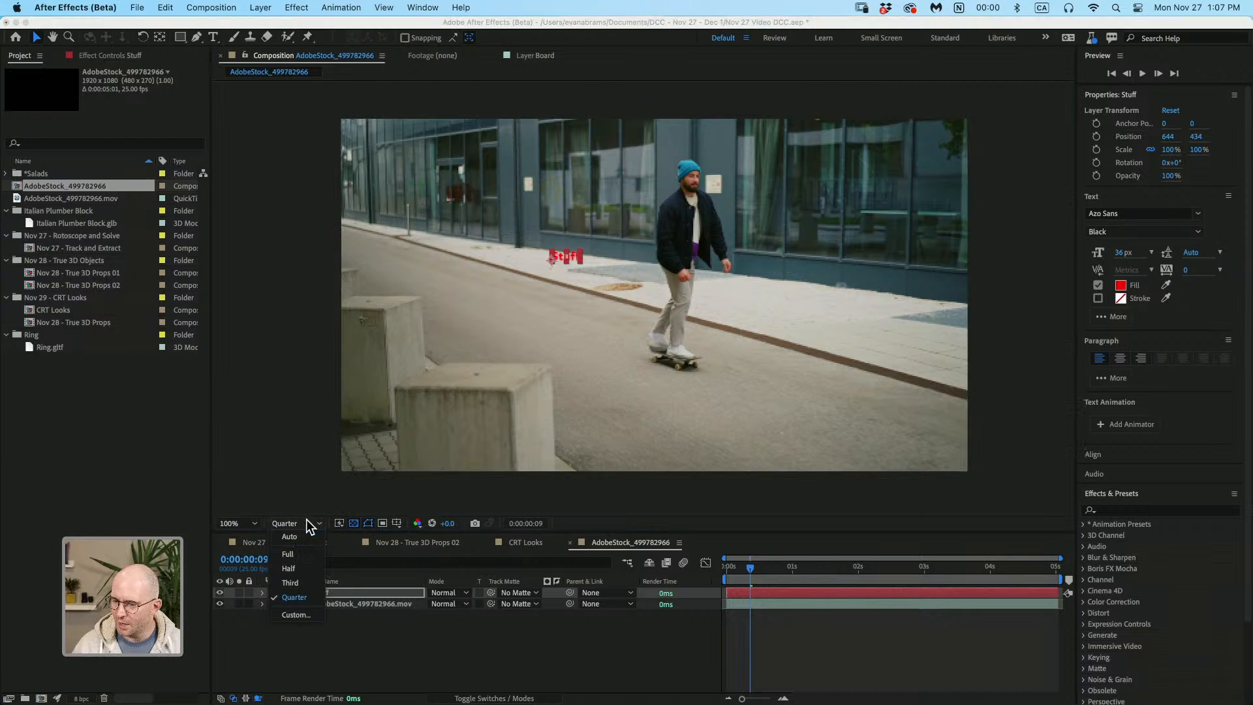
click(295, 555)
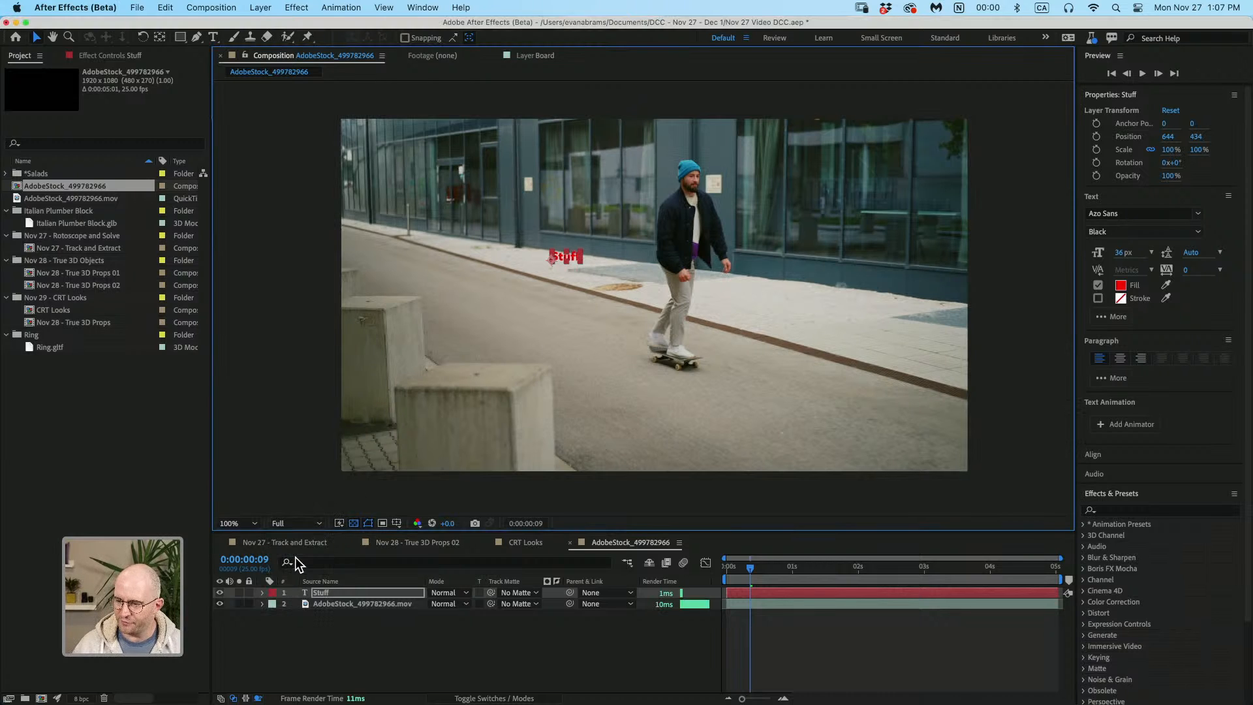
click(295, 523)
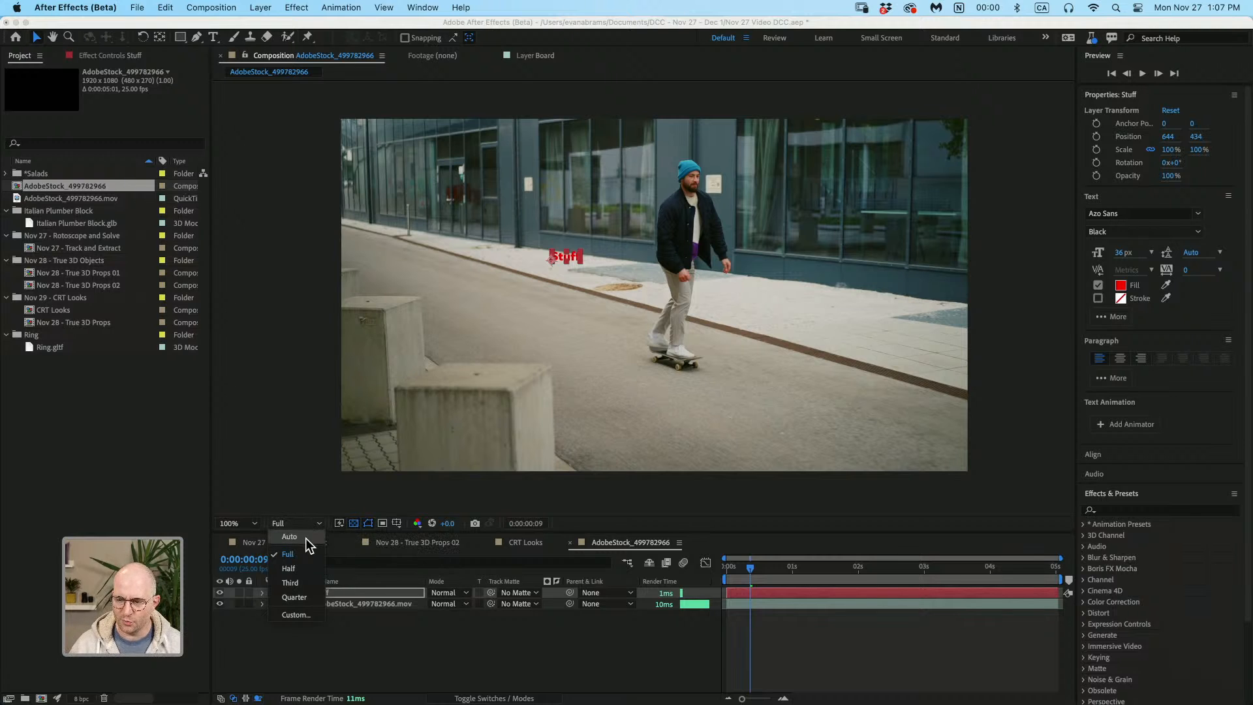
click(300, 554)
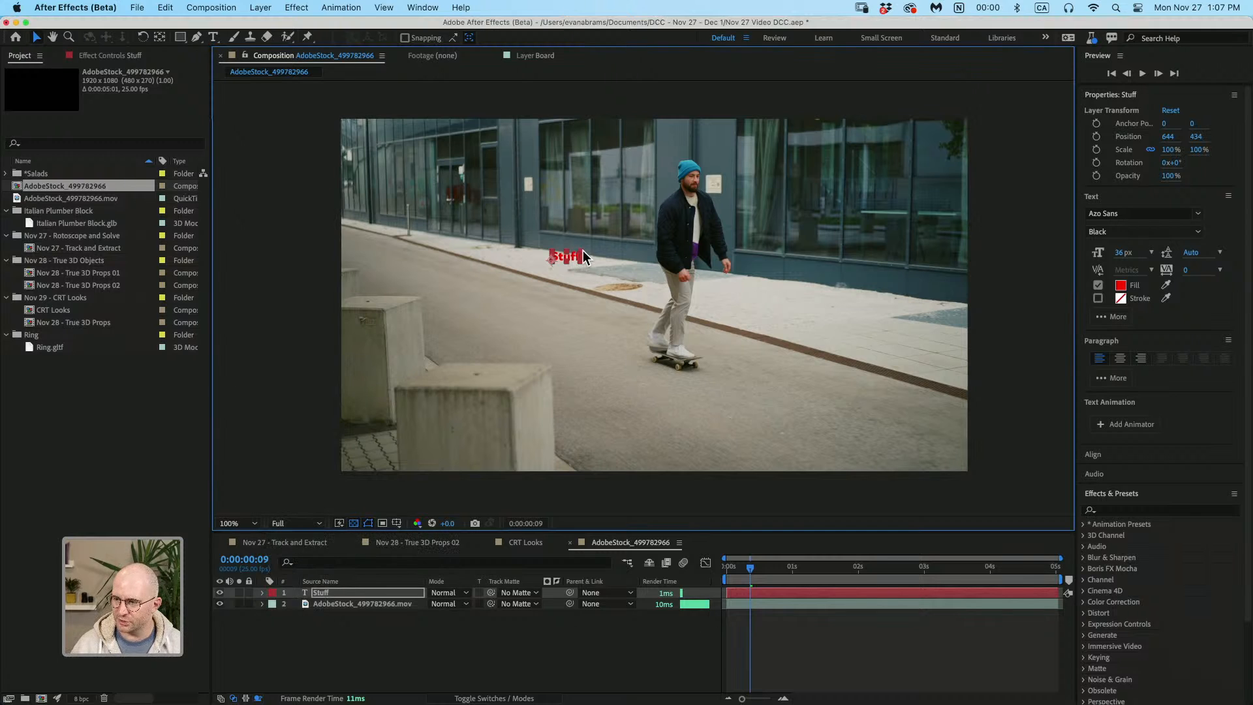
drag(583, 250, 800, 200)
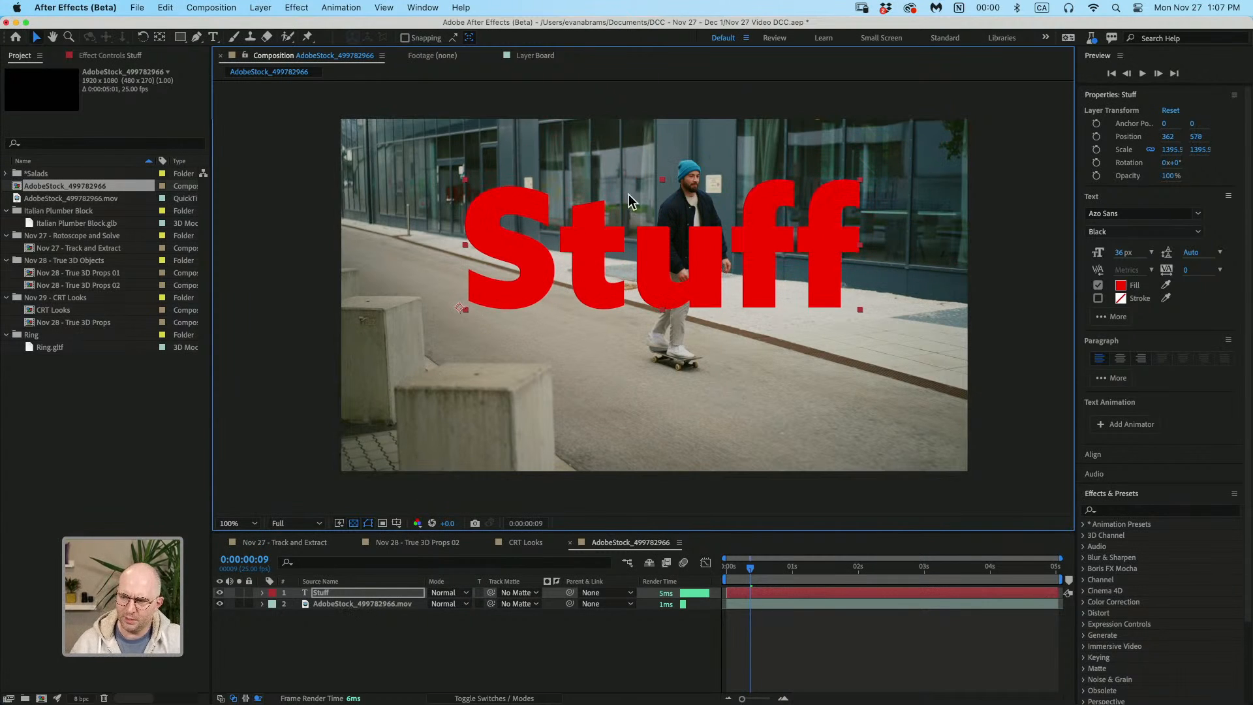
- Rename the AdobeStock_499782966.mov footage layer as Clean Plate
click(383, 602)
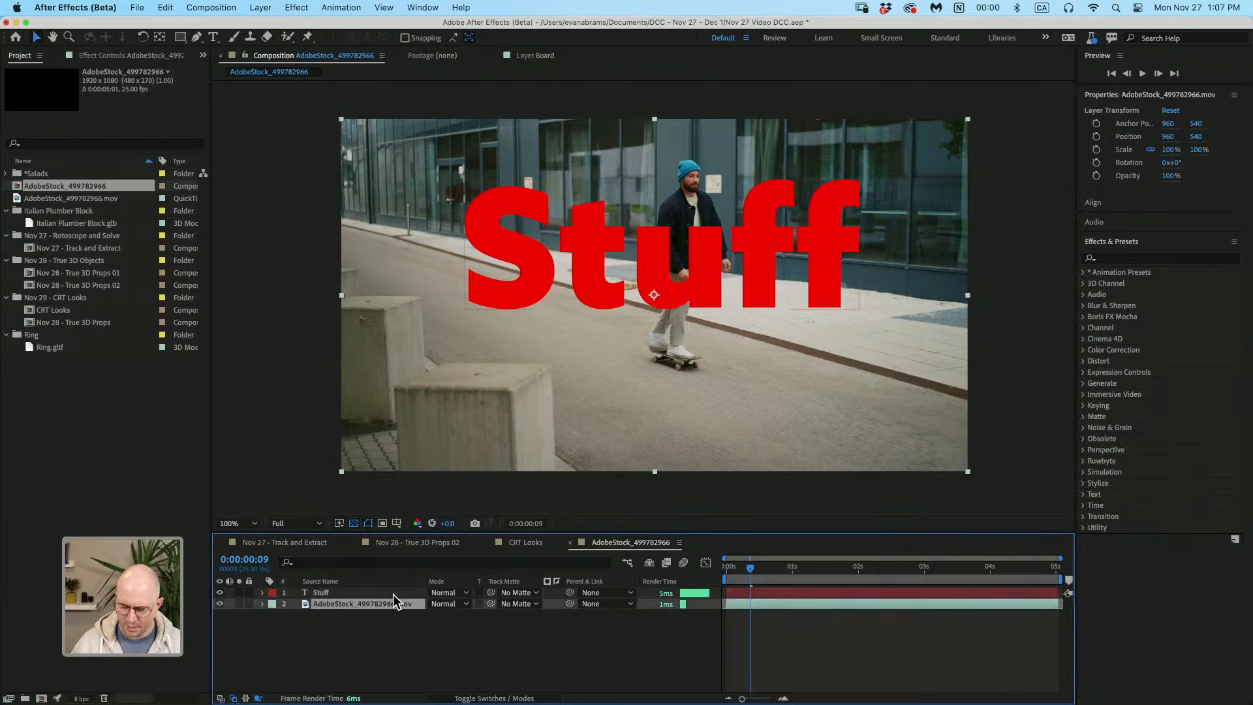
key(Return)
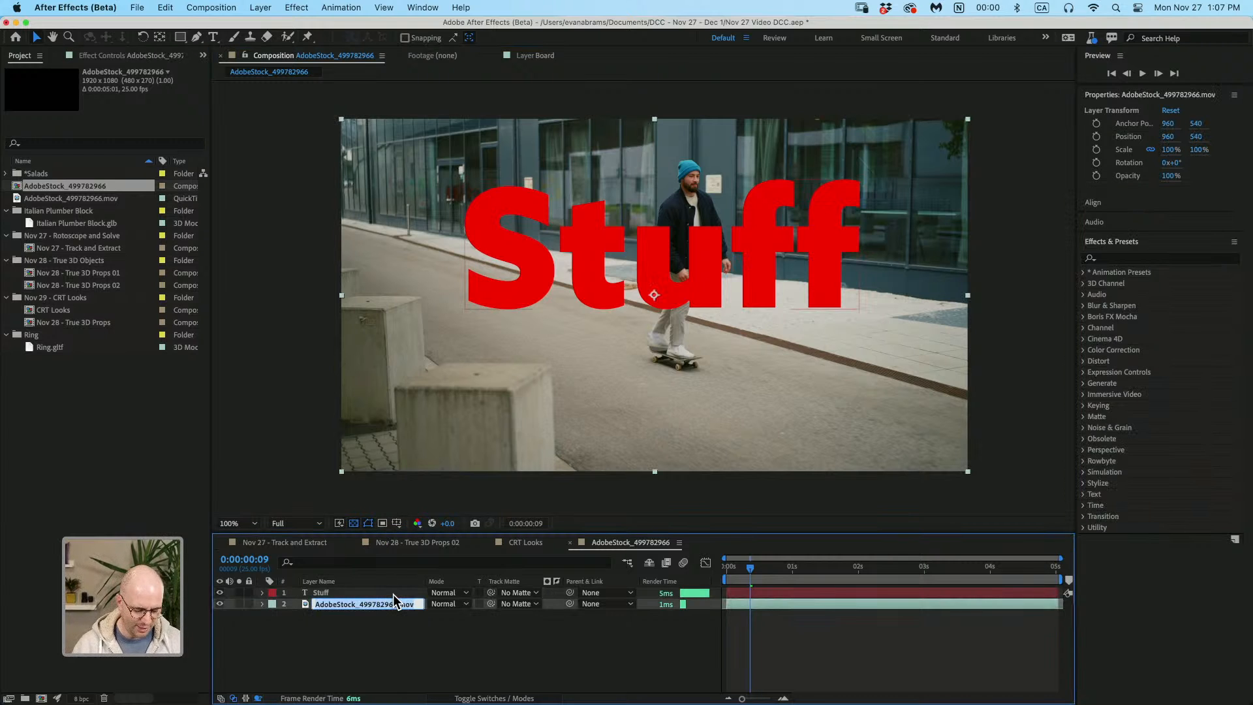
text(Clean Plate)
key(Return)
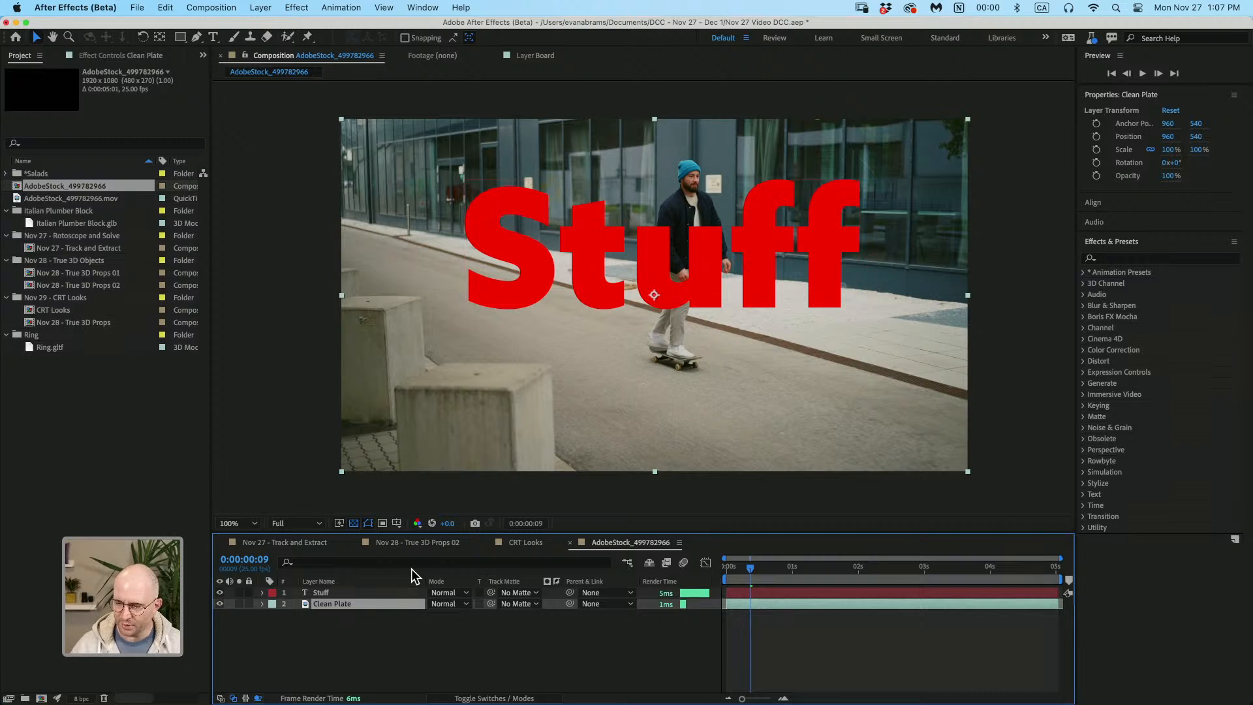
- Duplicate the Clean Plate layer, place the copy above the Stuff text, and name it Subject
key(super+d)
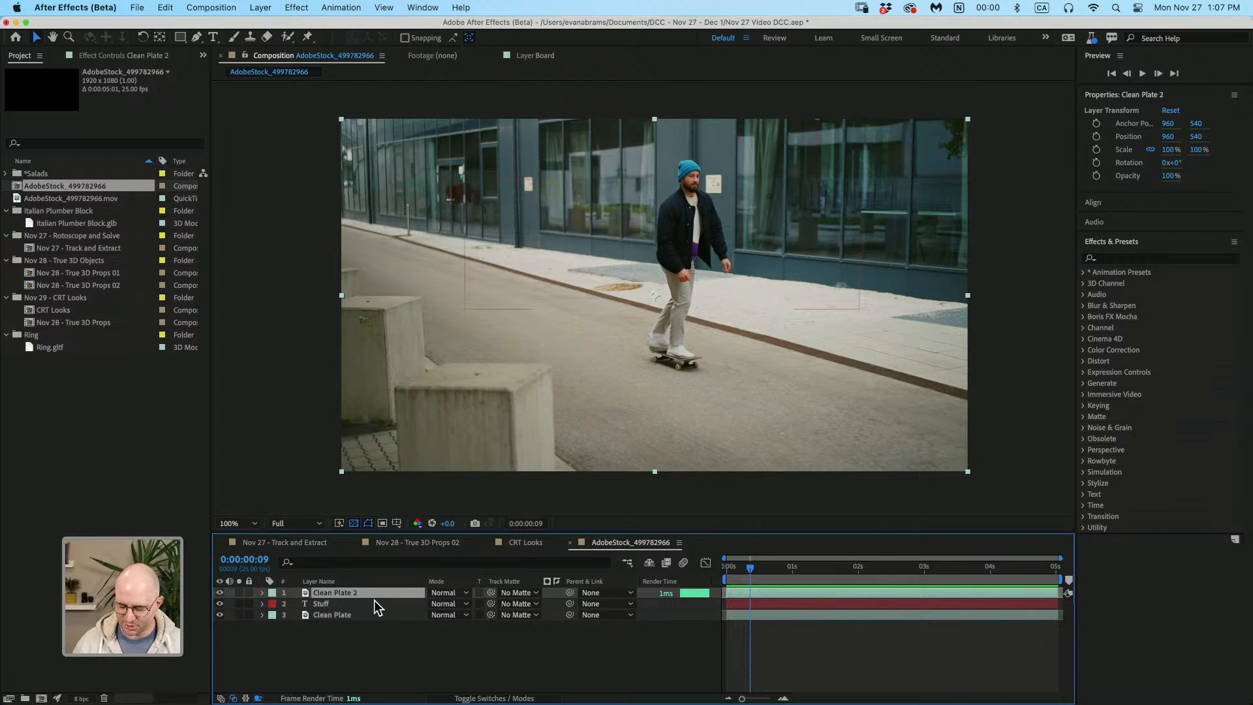
key(Return)
text(Subject)
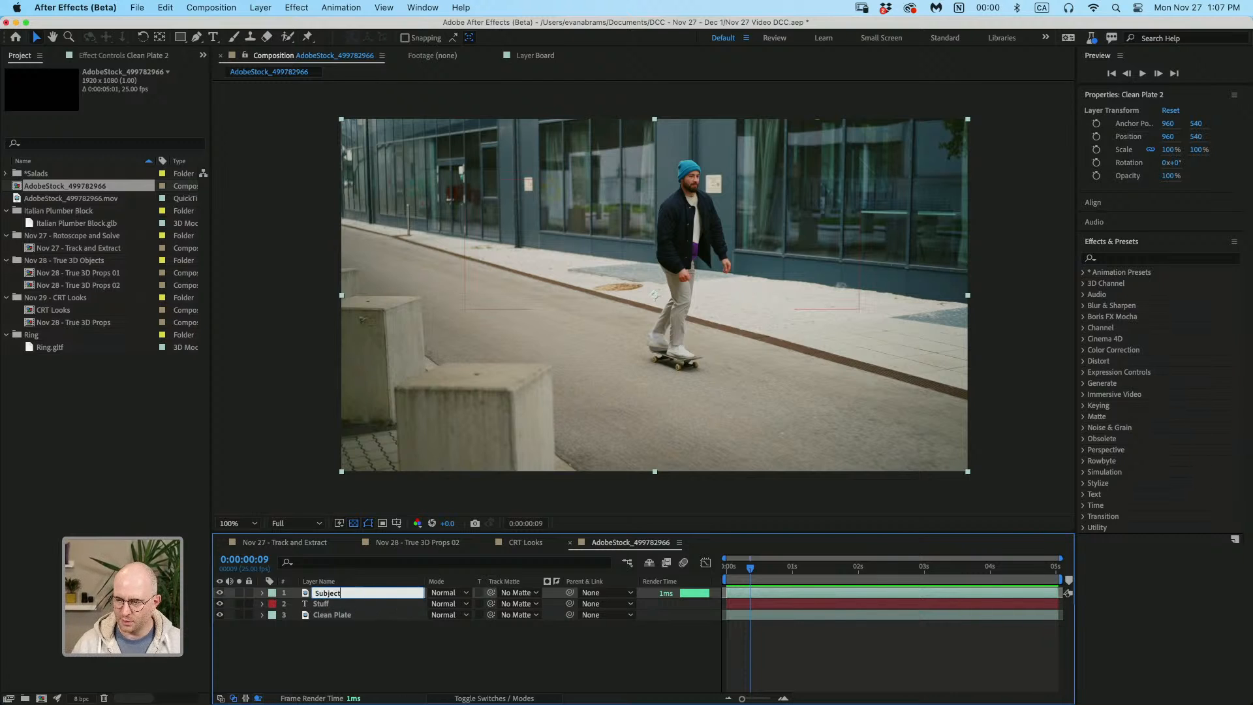
key(Return)
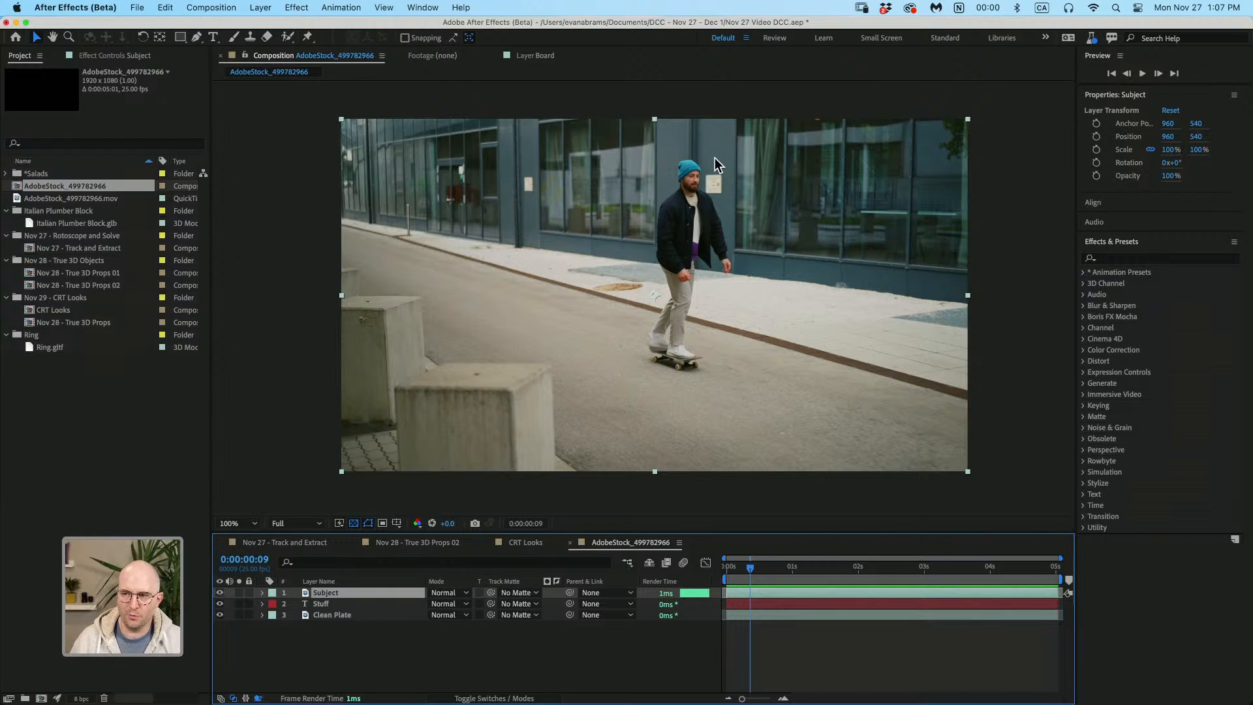
- Activate the Roto Brush Tool and open the Subject layer in its own Layer viewer
click(287, 40)
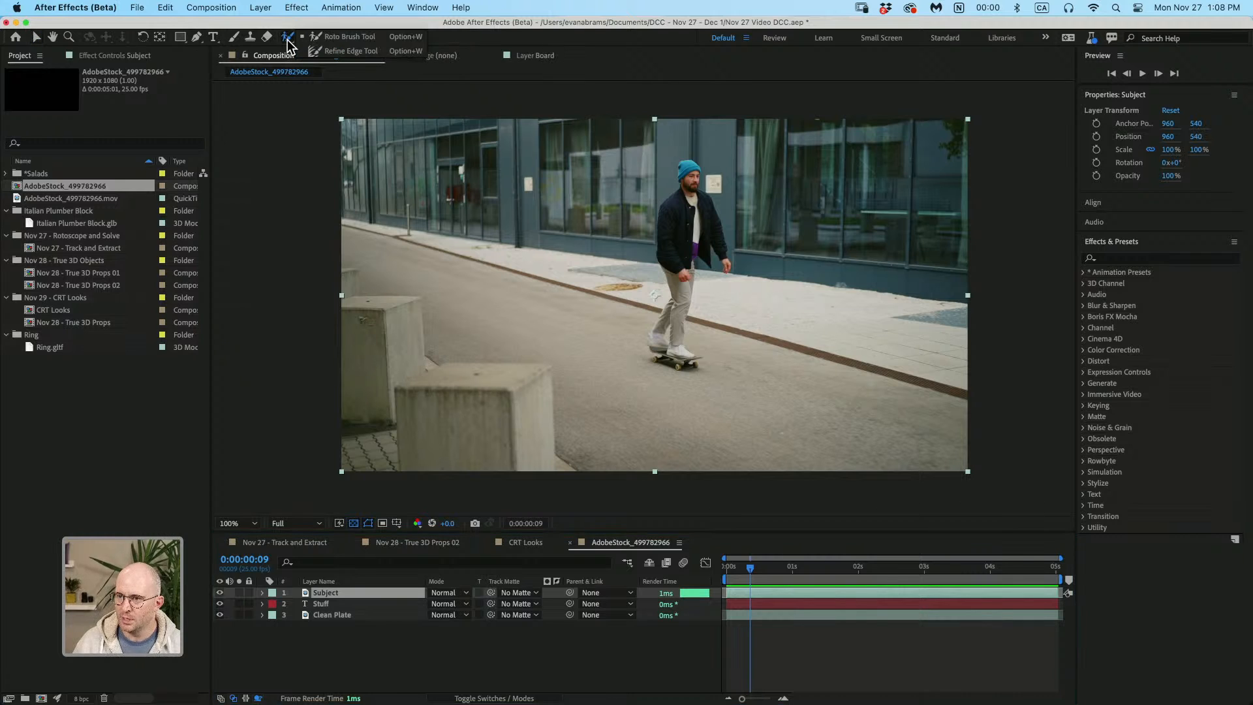
click(334, 37)
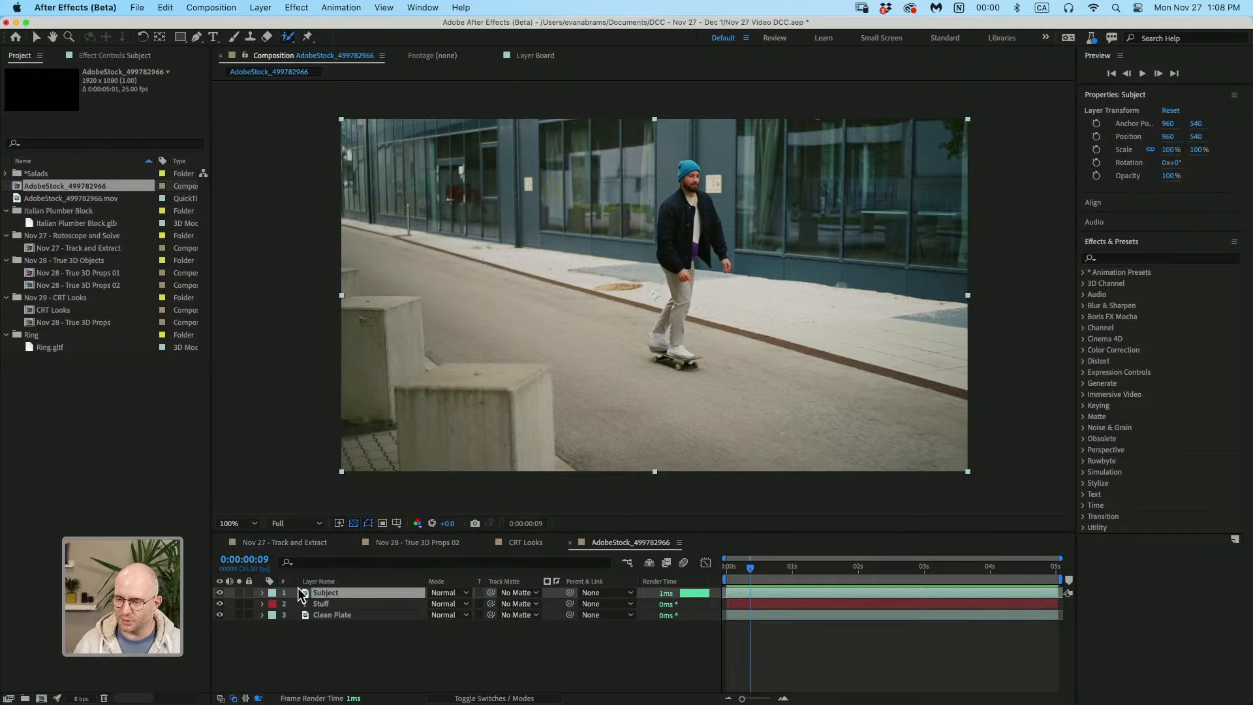
double_click(320, 594)
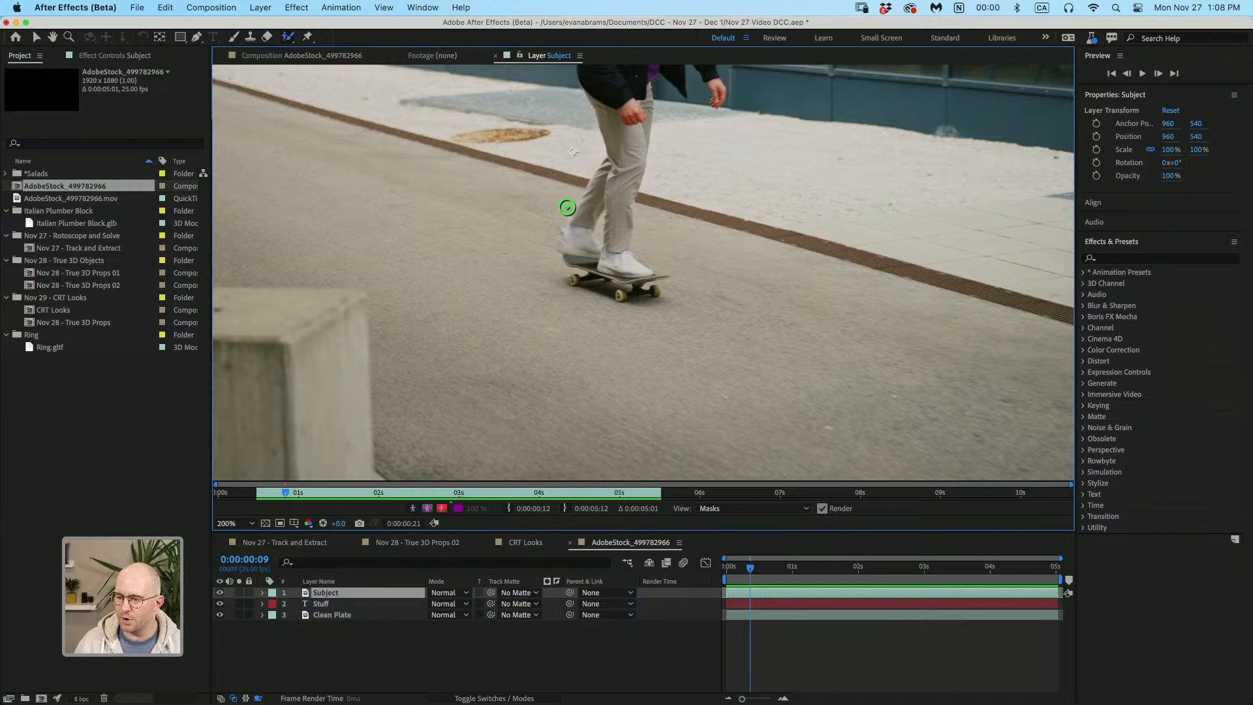
drag(573, 201, 587, 279)
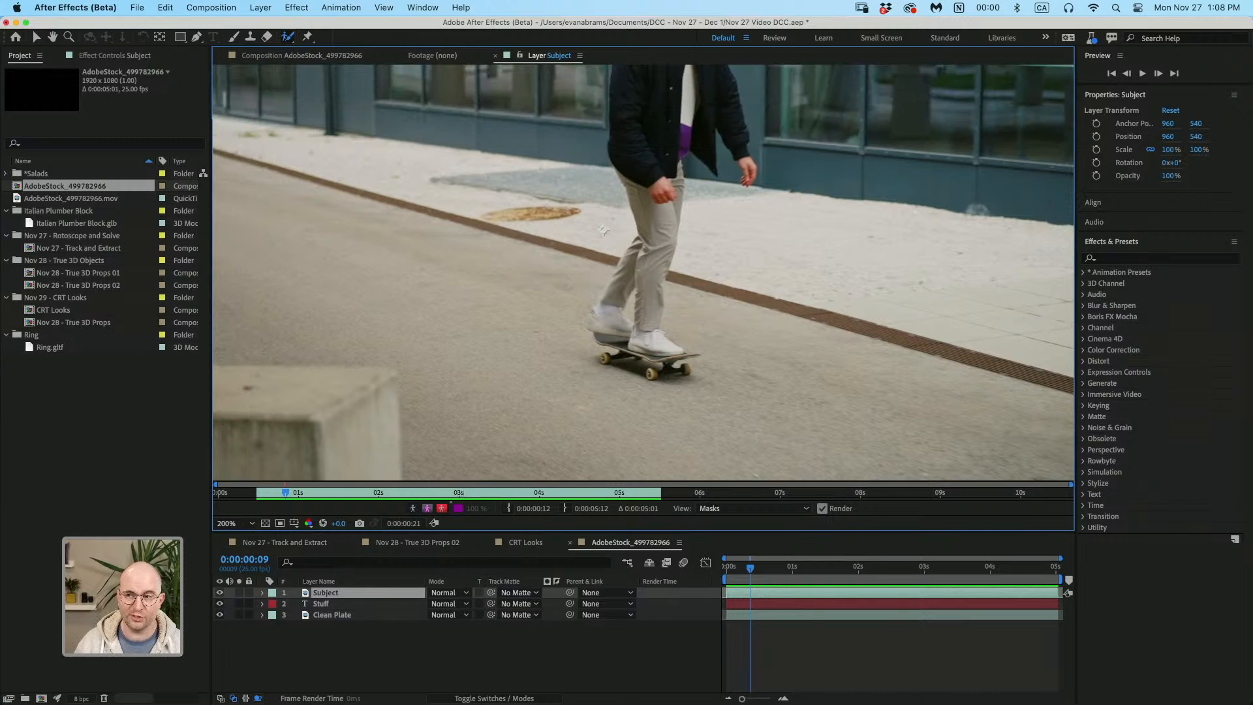
click(306, 58)
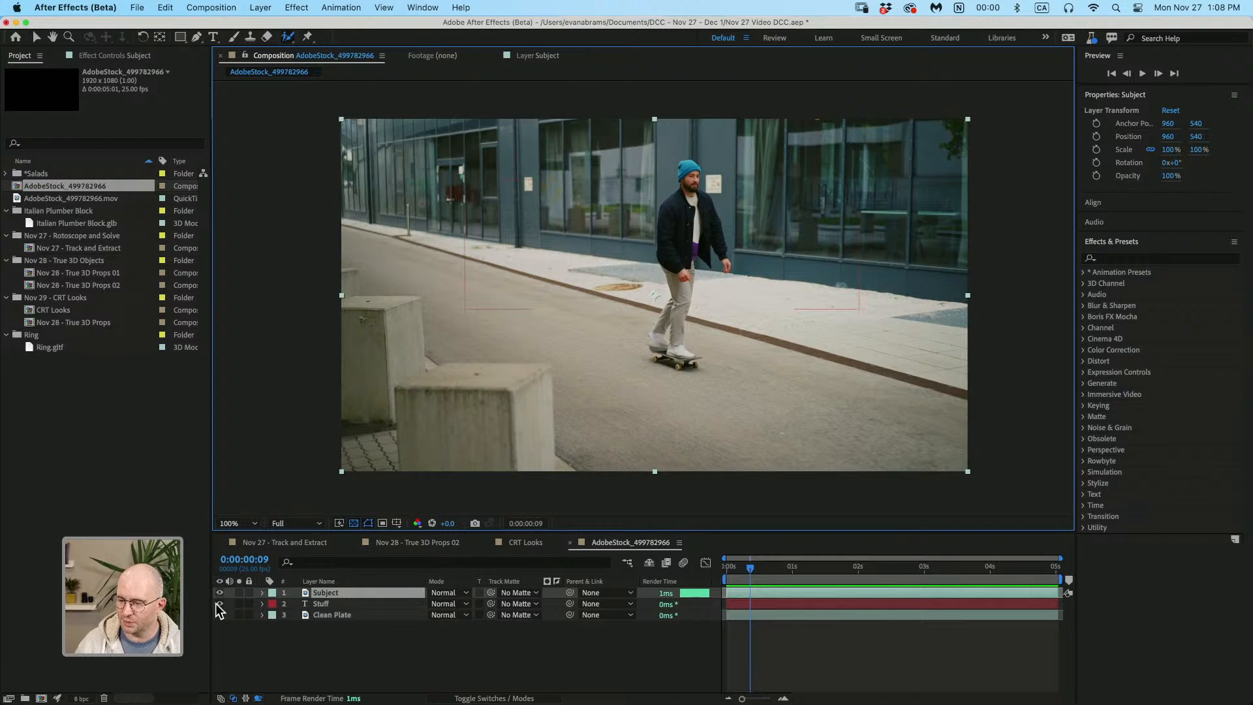
click(529, 57)
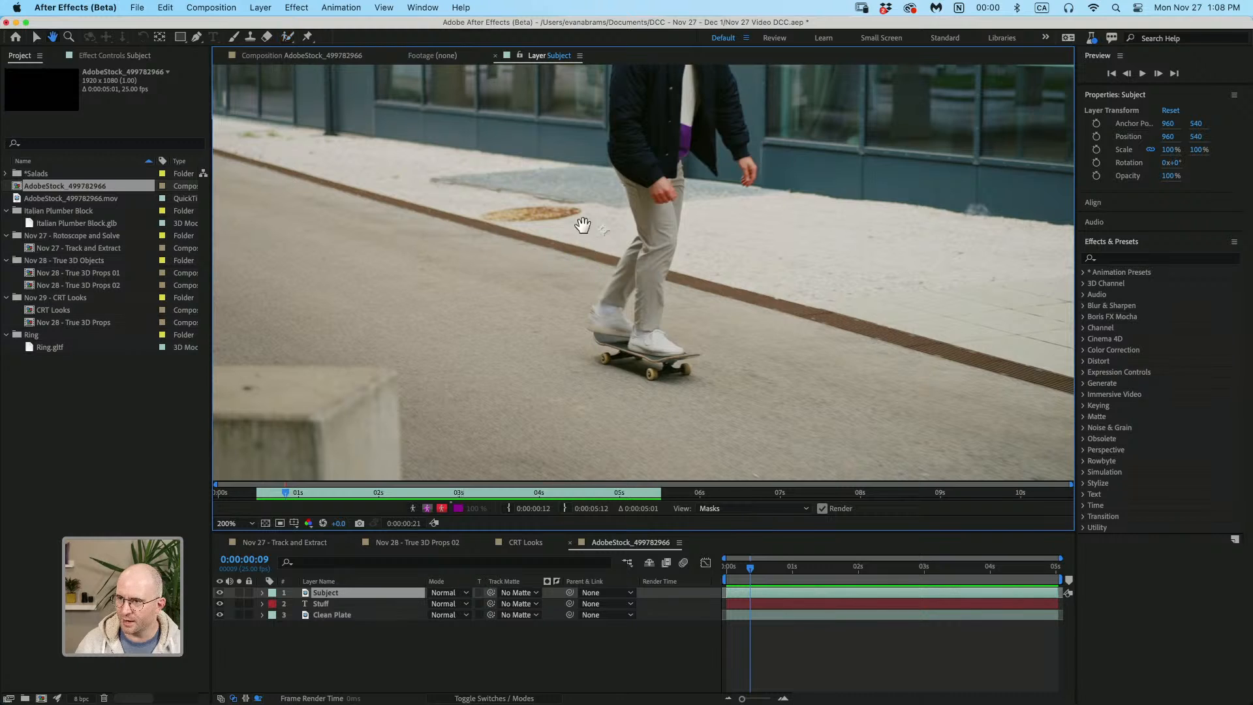
- Paint a foreground Roto Brush stroke with an enlarged brush from the skateboarder's beanie down through his torso at 0:00:00:21
scroll(578, 218, up, 3)
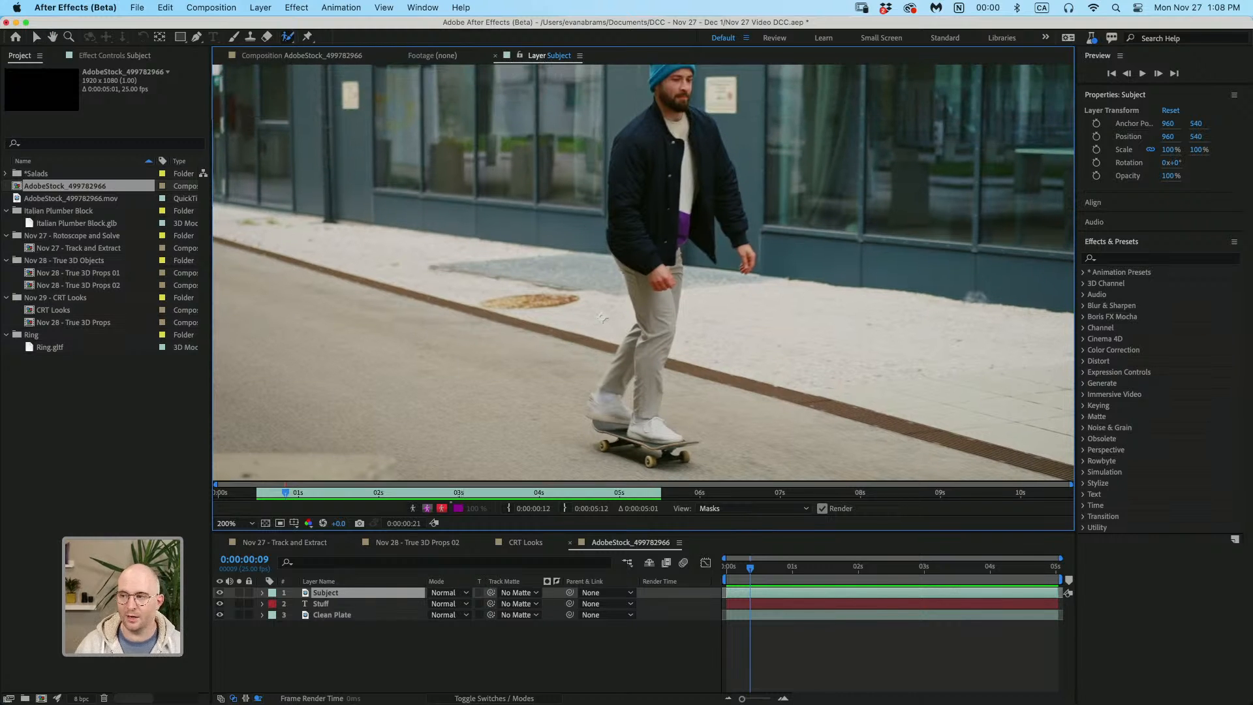
mouse_move(666, 168)
mouse_down()
mouse_move(691, 165)
mouse_move(644, 150)
mouse_move(628, 193)
mouse_up()
key(space)
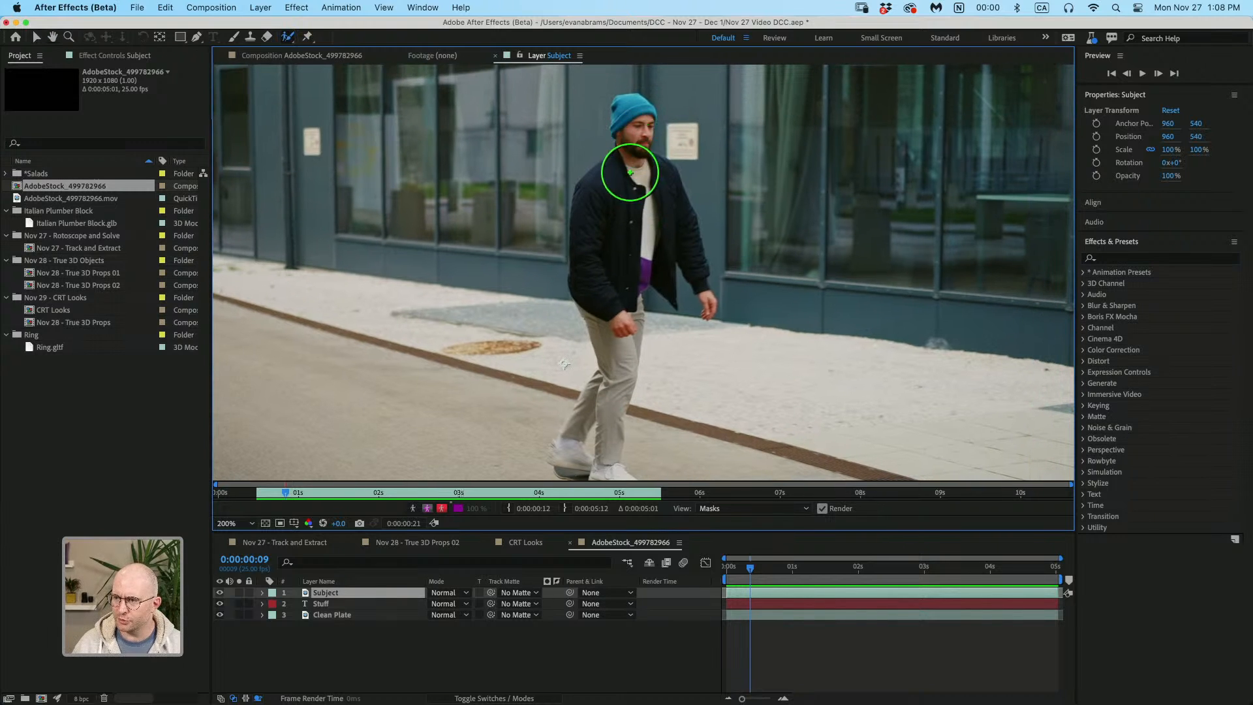
mouse_move(632, 123)
mouse_down()
mouse_move(643, 174)
mouse_move(611, 288)
mouse_up()
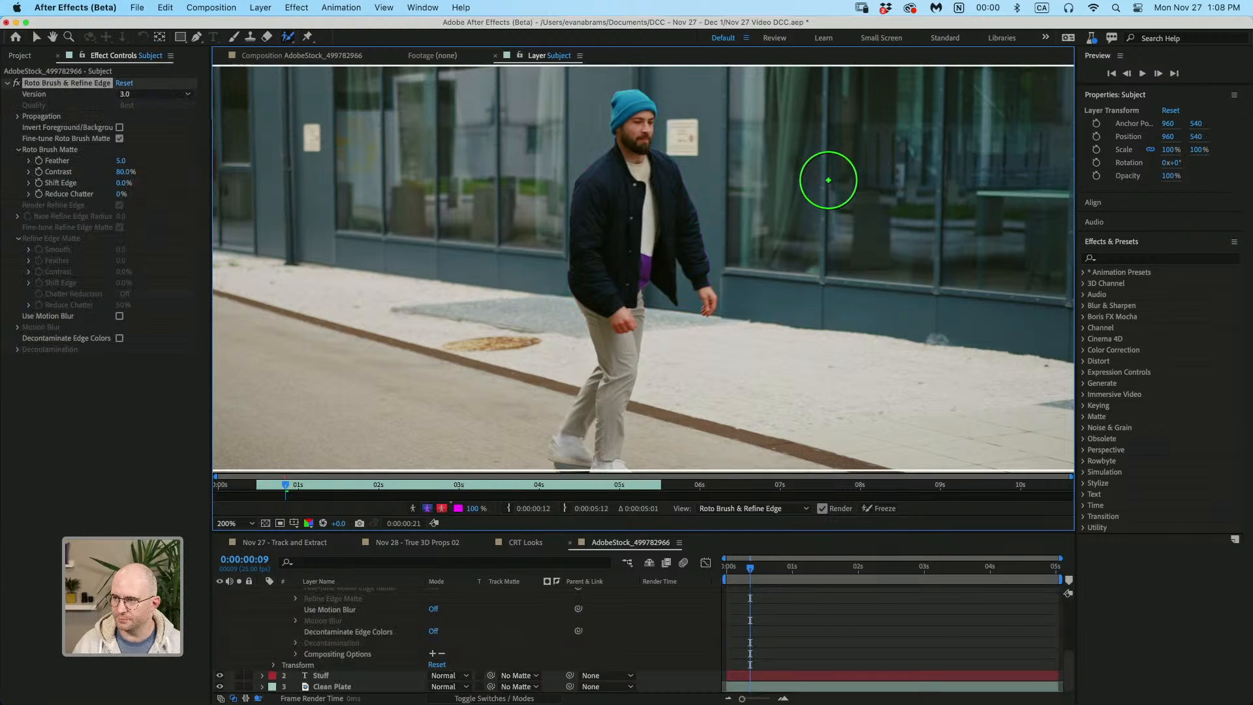
- Paint foreground Roto Brush strokes down the skateboarder's beanie and face and over his jacket, including the open front and far arm
key(period)
mouse_move(667, 152)
mouse_down()
mouse_move(644, 155)
mouse_move(612, 197)
mouse_move(620, 206)
mouse_up()
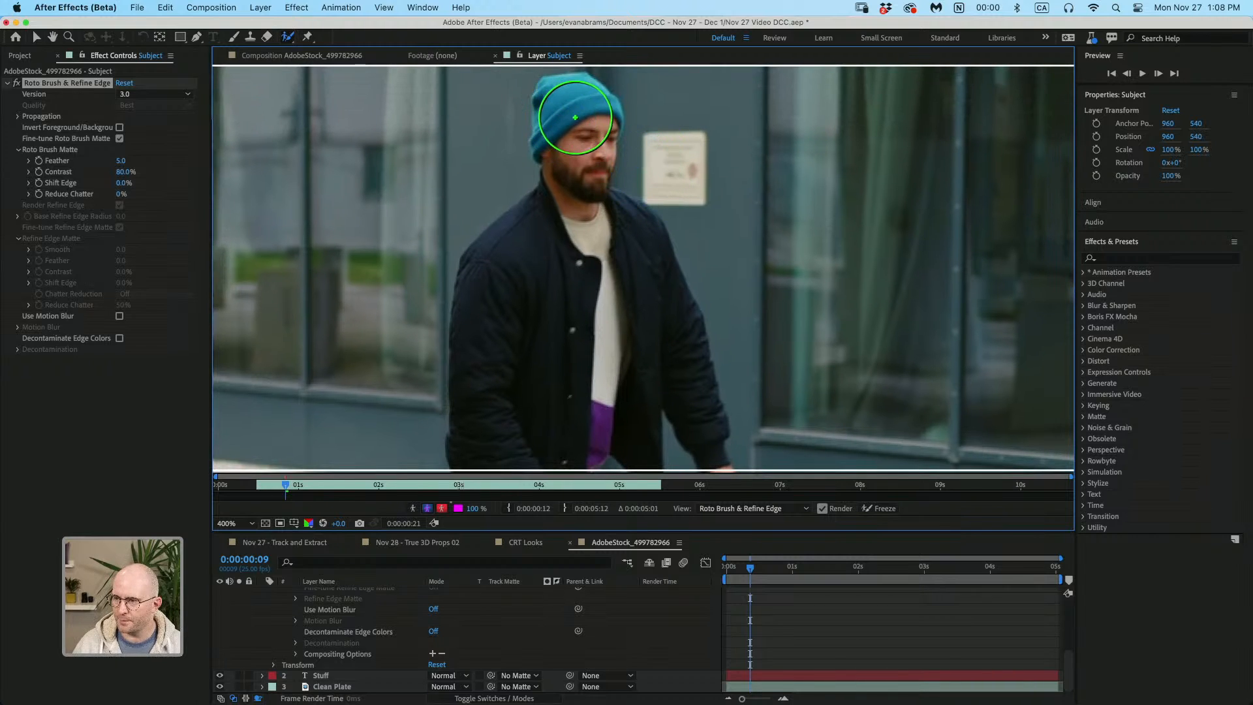
mouse_move(573, 117)
mouse_down()
mouse_move(556, 311)
mouse_move(513, 416)
mouse_up()
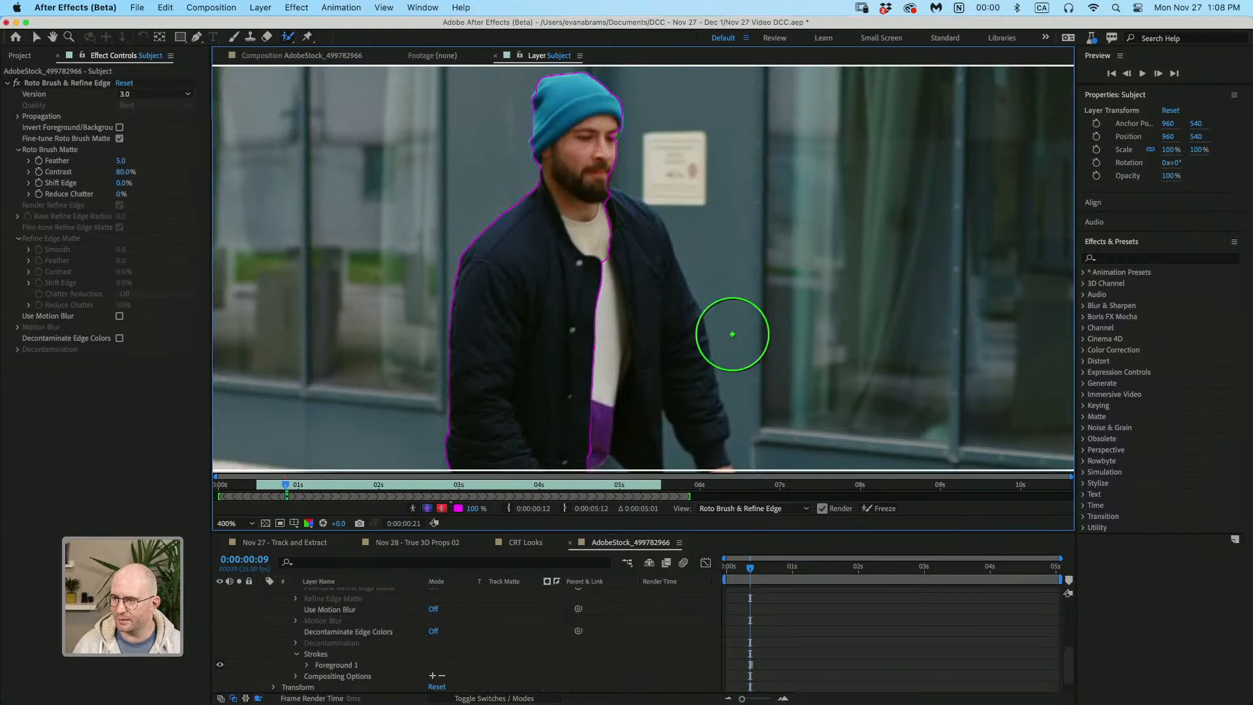
mouse_move(556, 264)
mouse_down()
mouse_move(424, 151)
mouse_move(434, 163)
mouse_move(476, 154)
mouse_move(565, 315)
mouse_up()
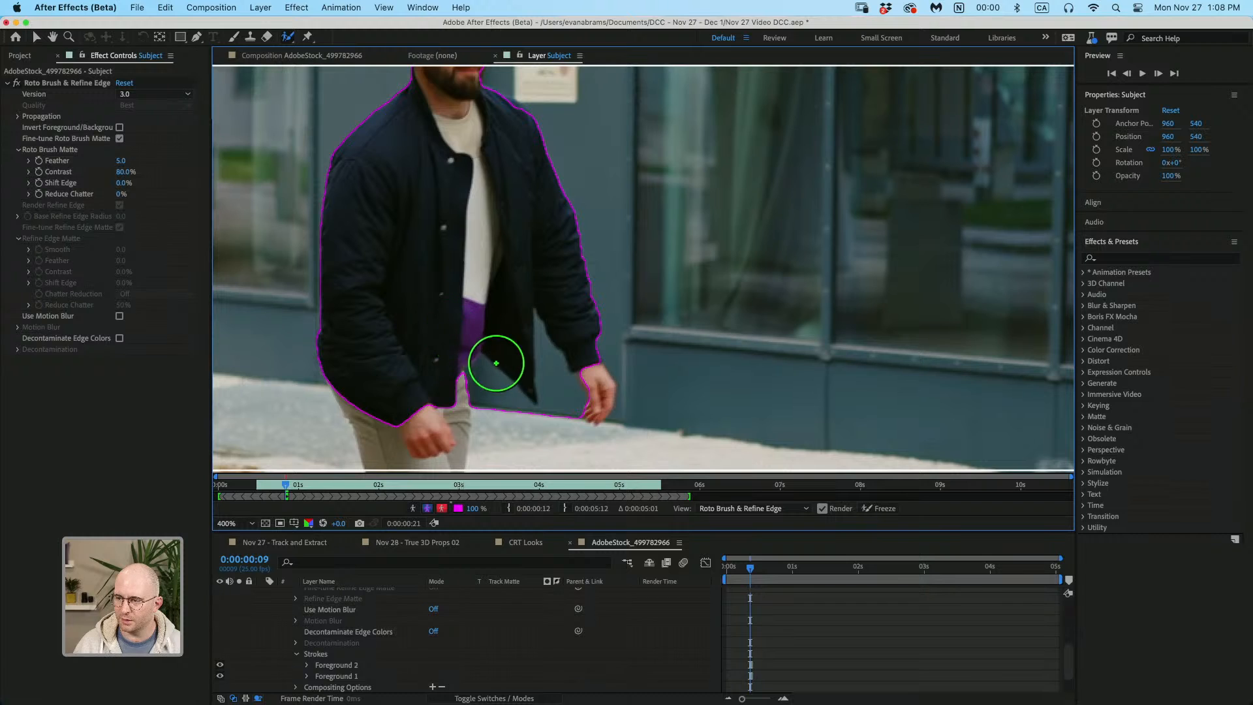
- Add foreground strokes over the skateboarder's lower jacket and trousers down towards the shoes
mouse_move(498, 360)
mouse_down()
mouse_move(492, 240)
mouse_move(504, 205)
mouse_up()
mouse_move(432, 312)
mouse_down()
mouse_move(497, 163)
mouse_move(478, 180)
mouse_move(494, 263)
mouse_move(558, 281)
mouse_move(560, 363)
mouse_up()
key(comma)
scroll(553, 333, up, 2)
drag(550, 219, 486, 336)
- Exclude the pavement gap between the skateboarder's lower legs with a background stroke
scroll(526, 344, up, 2)
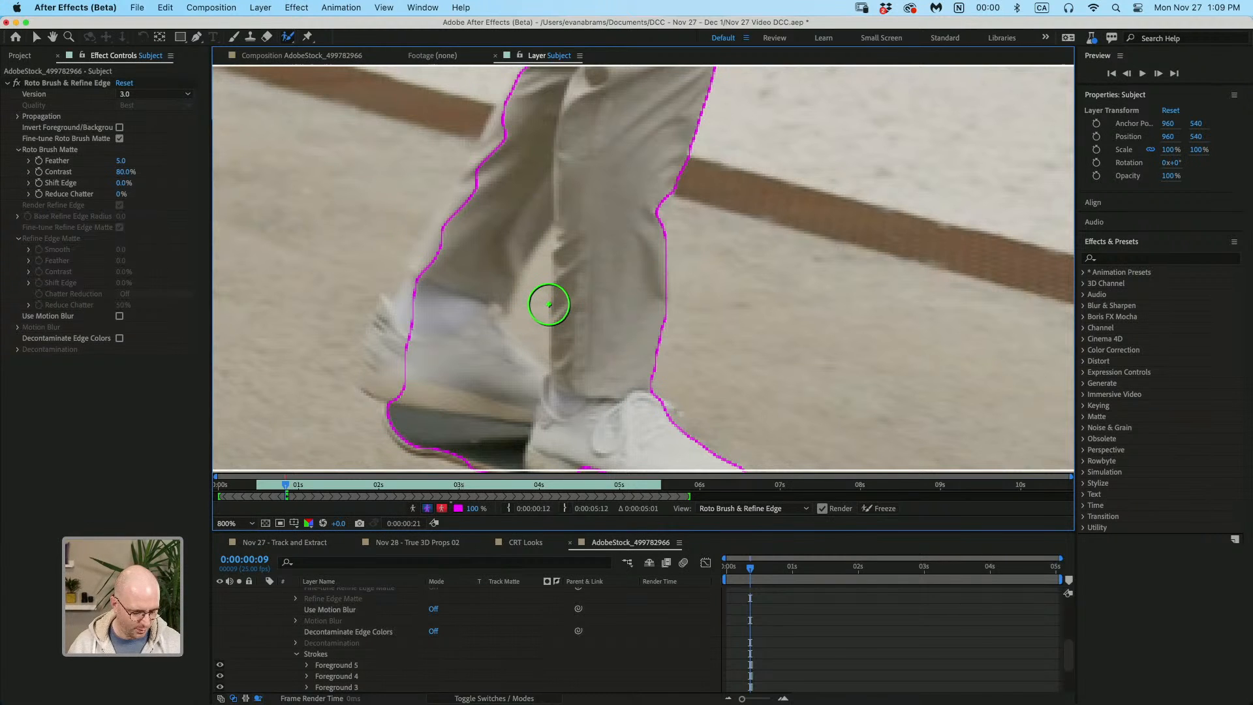
key(alt)
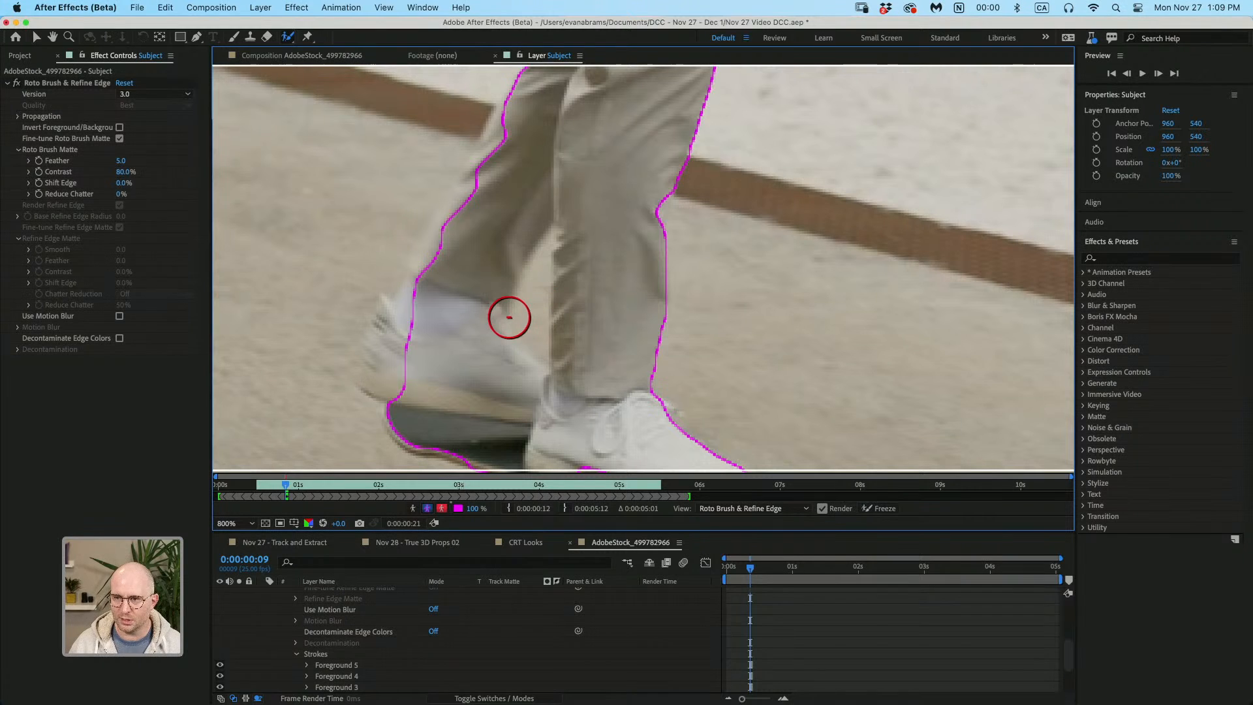
drag(534, 325, 545, 268)
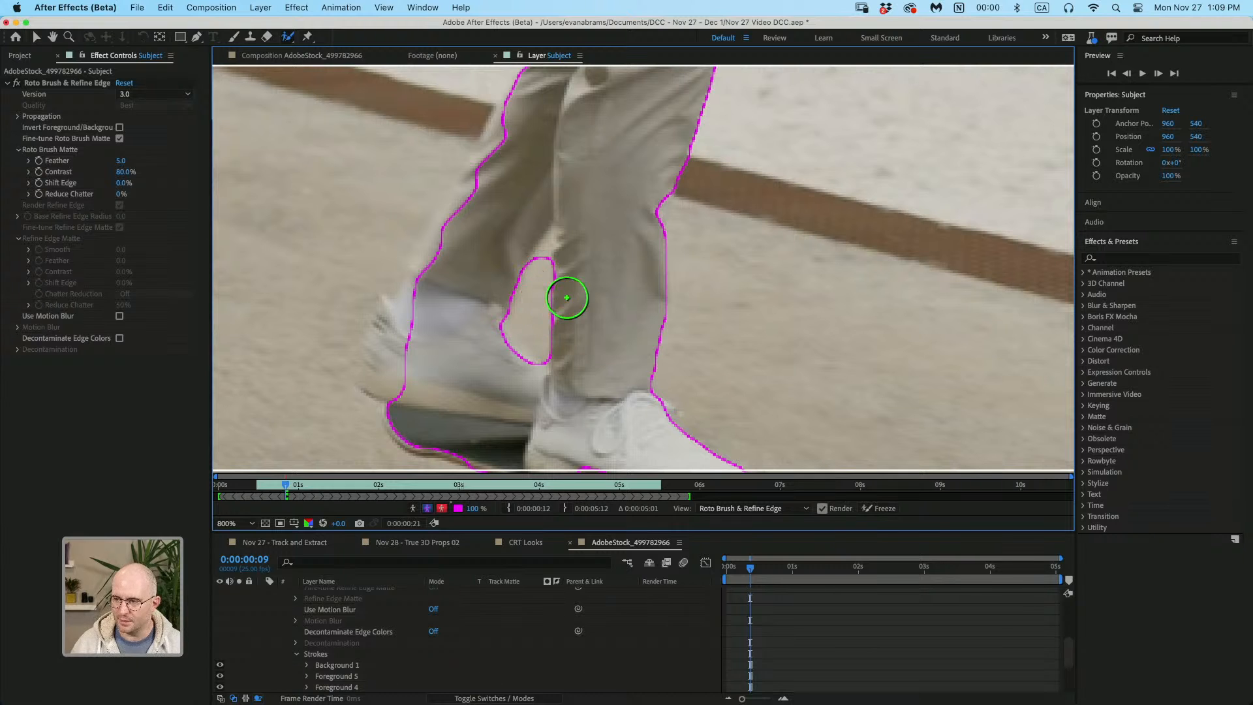
- Add the rear shoe's heel and the front shoe to the selection with foreground strokes
drag(424, 313, 454, 396)
scroll(411, 287, down, 5)
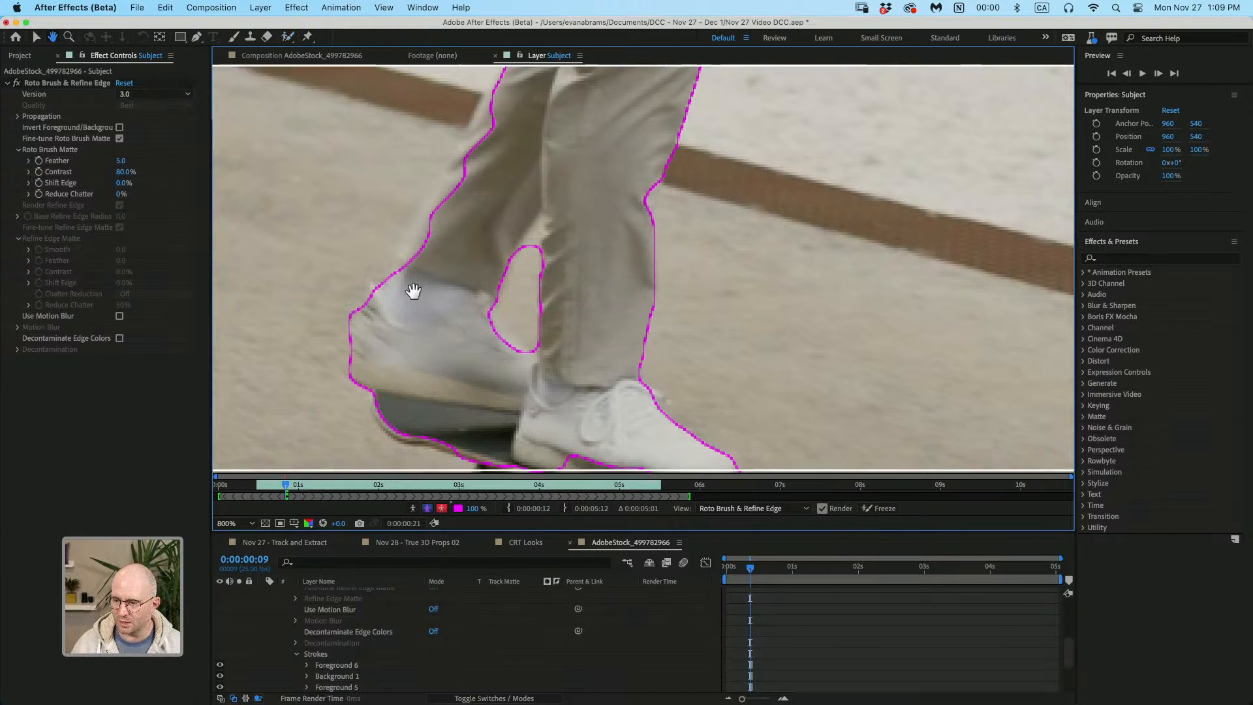
drag(502, 348, 541, 369)
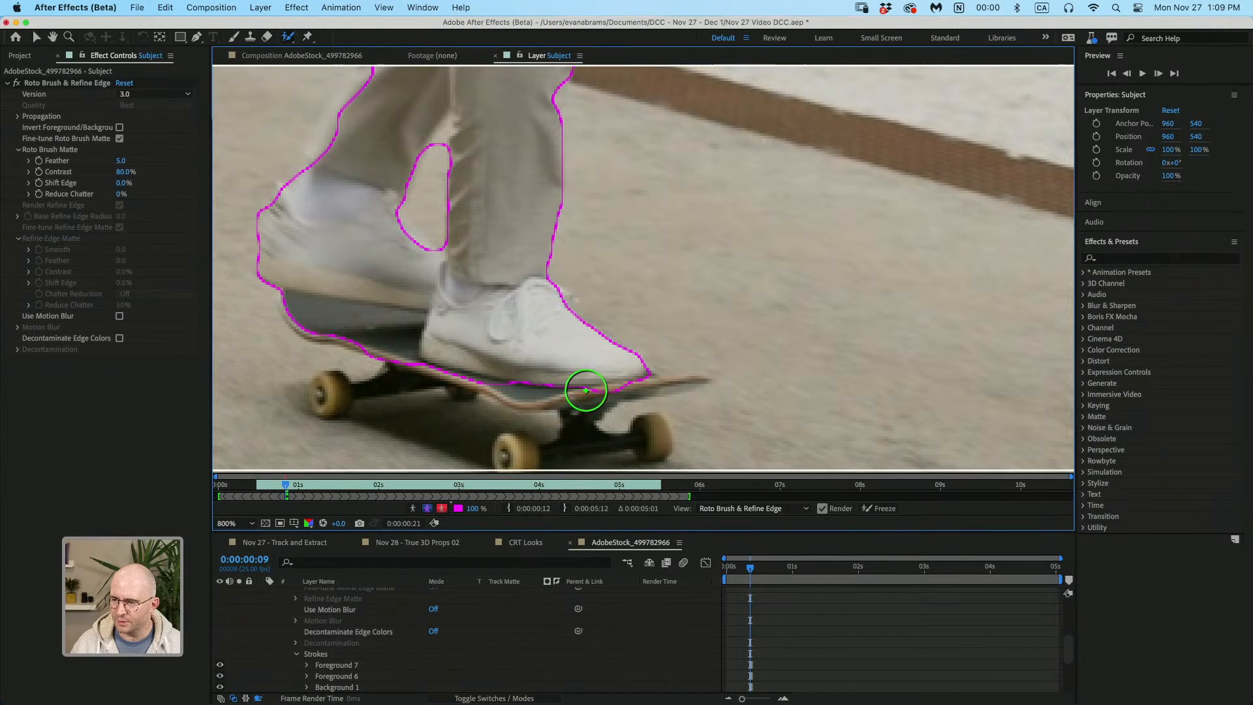
scroll(579, 391, down, 4)
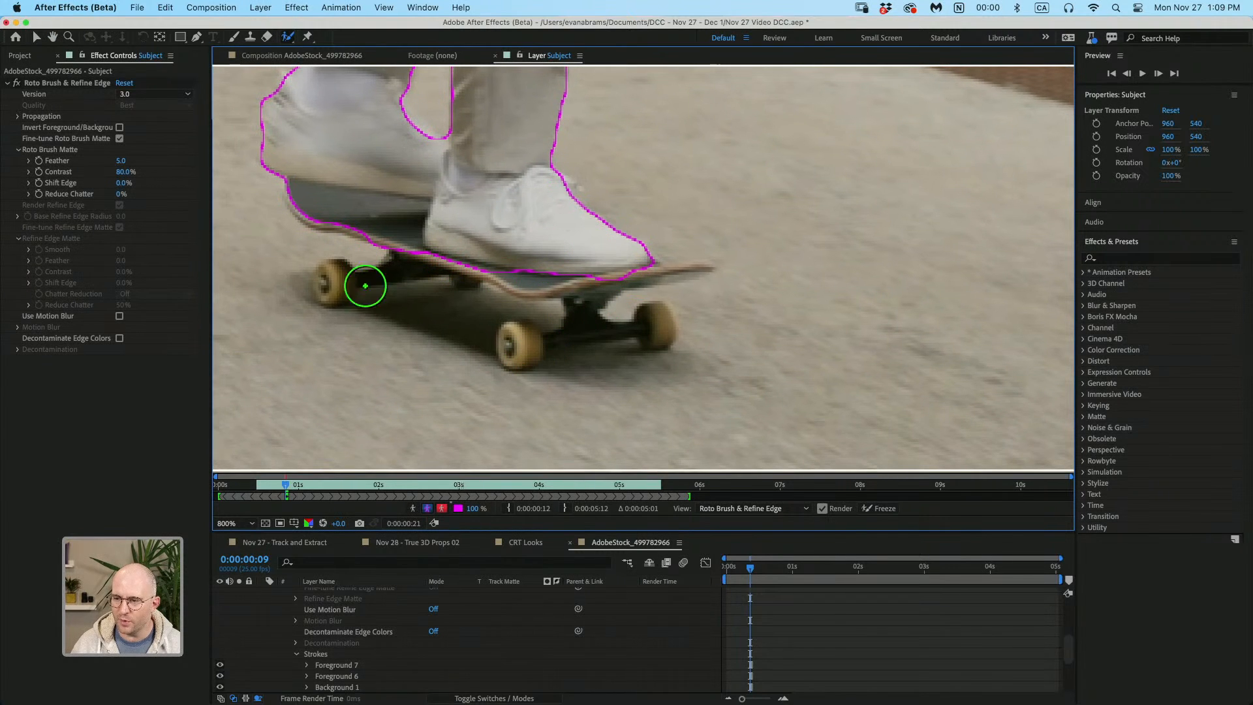
- Exclude the background between the open jacket flap and the arm, and add the hand beside it with a foreground stroke
scroll(494, 206, up, 4)
mouse_move(494, 207)
mouse_down()
mouse_move(500, 282)
mouse_move(503, 270)
mouse_up()
key(comma)
scroll(511, 257, up, 8)
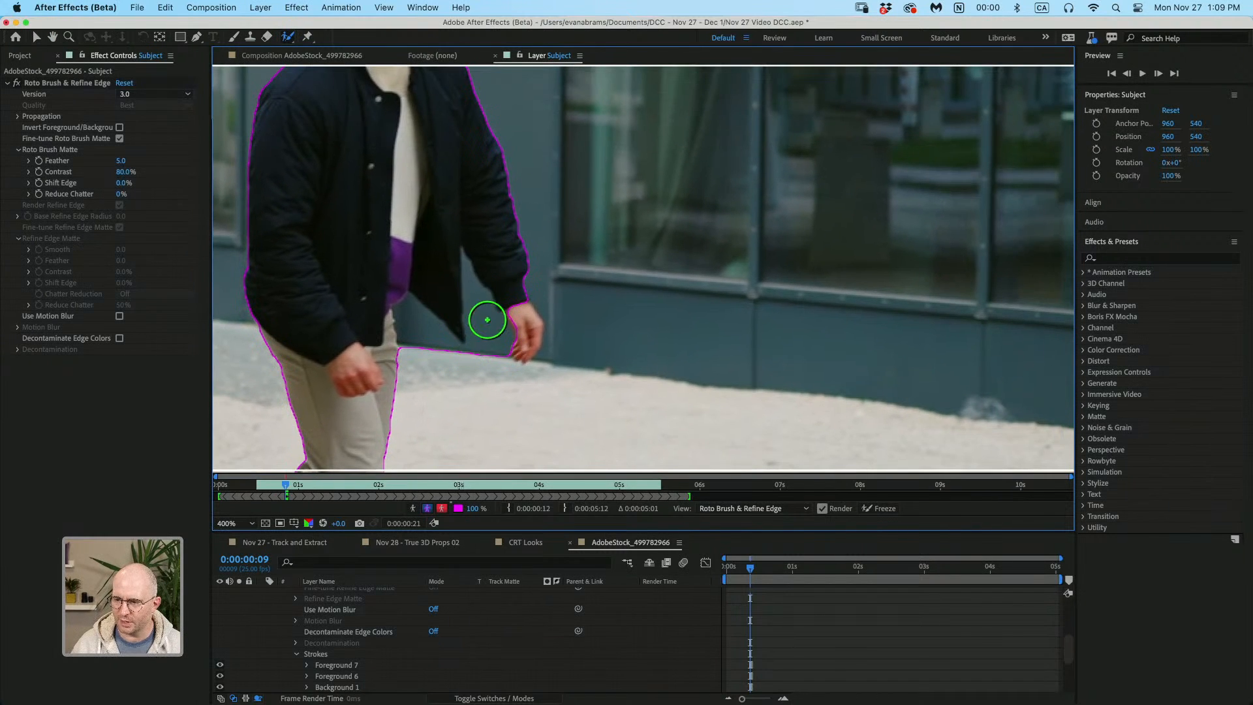
drag(487, 319, 492, 331)
drag(425, 362, 433, 363)
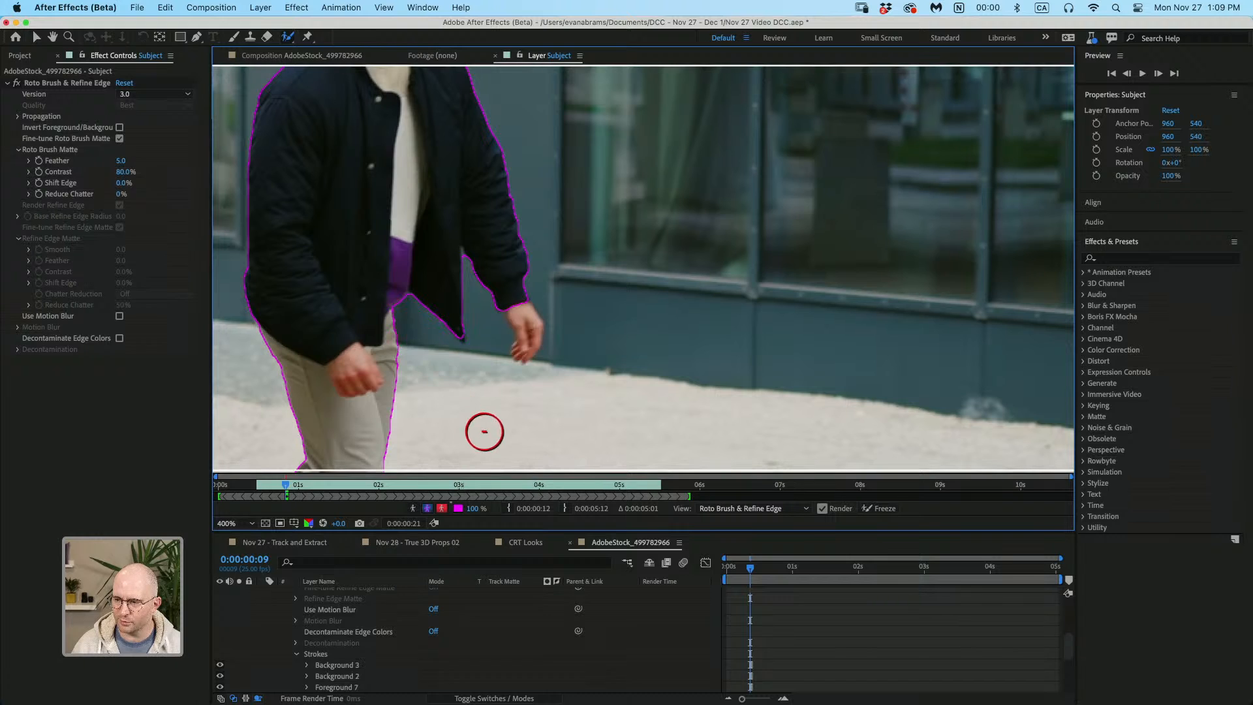
scroll(517, 302, up, 3)
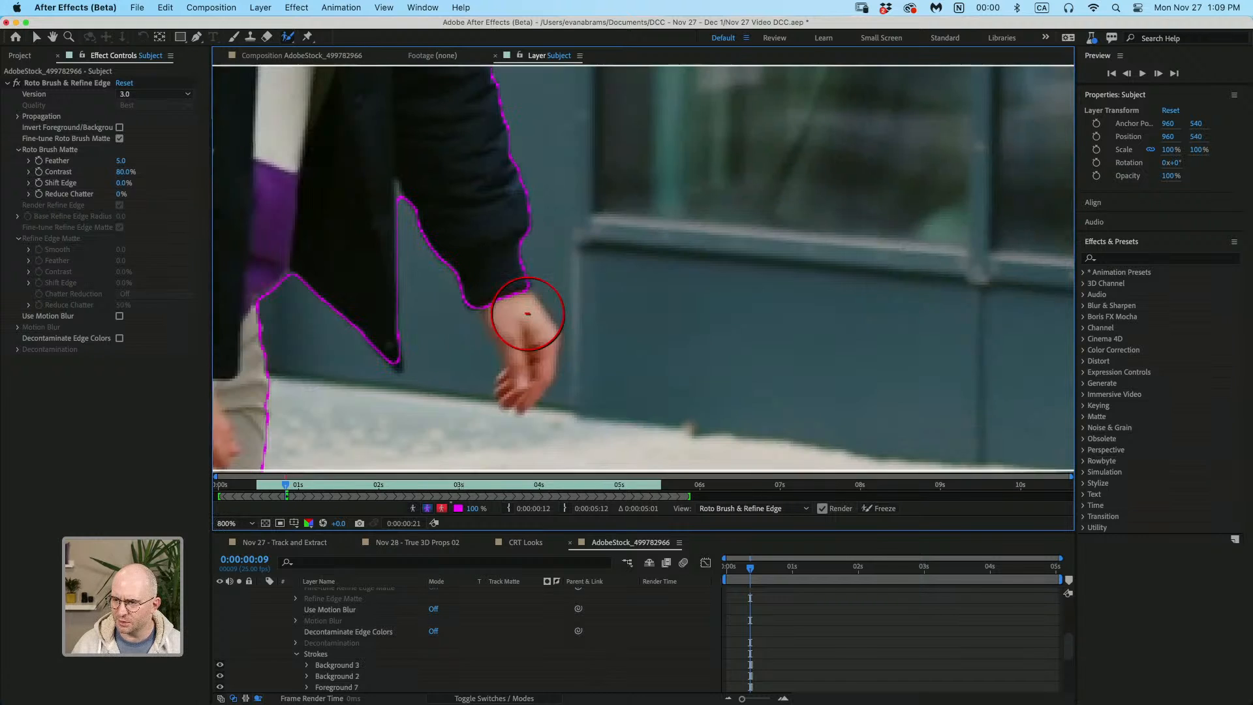
drag(503, 291, 538, 371)
- Refine the outline along the shoulder beside the wall sign and along the face with foreground and background strokes
drag(486, 228, 540, 451)
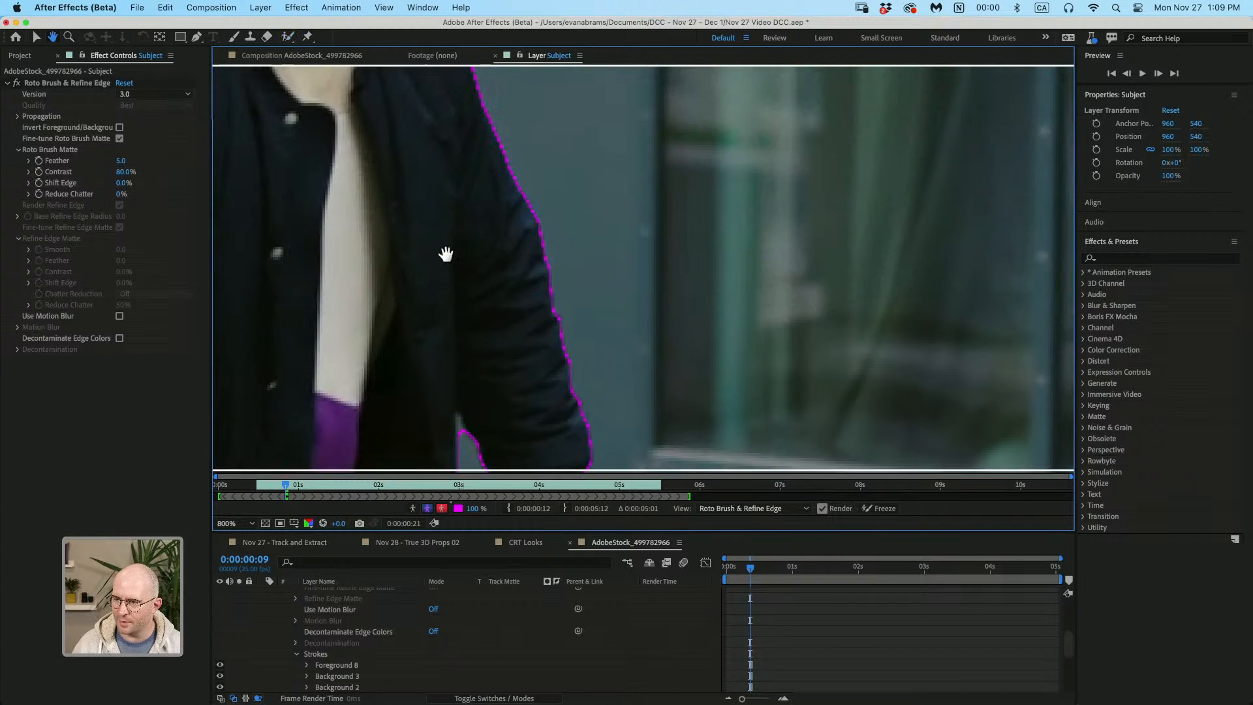
drag(444, 254, 538, 457)
drag(443, 215, 545, 466)
drag(517, 302, 630, 361)
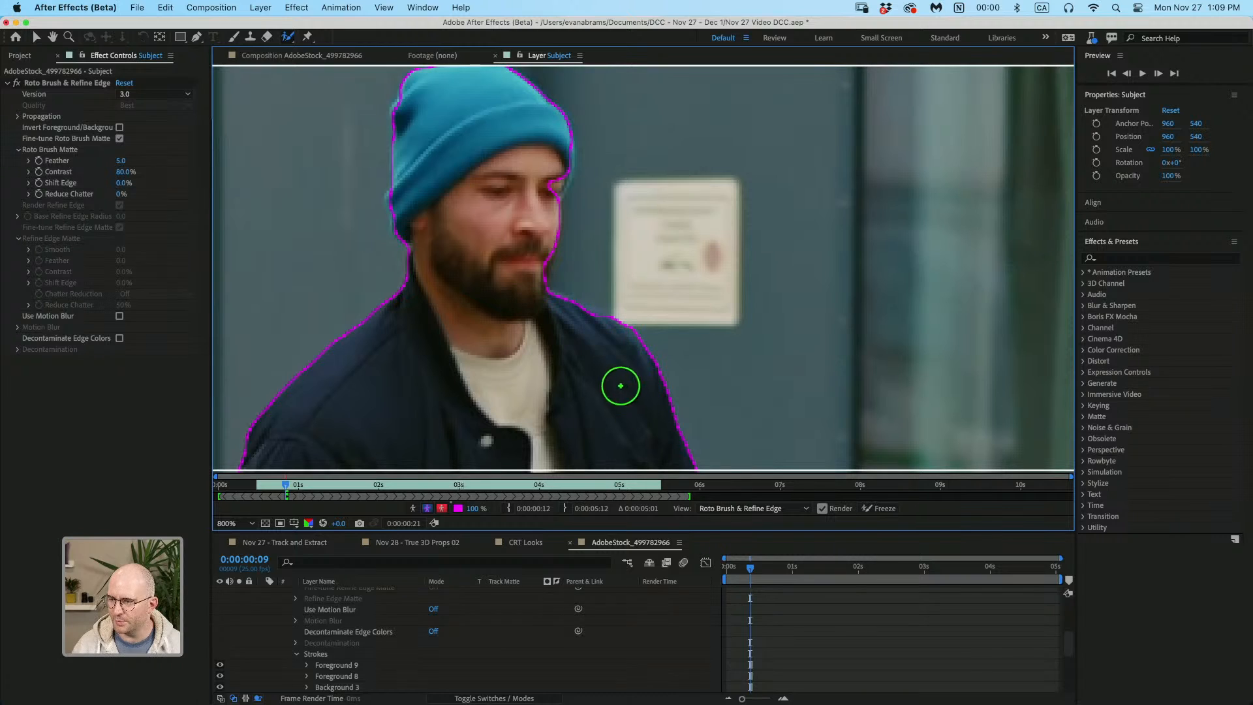
mouse_move(619, 294)
mouse_down()
mouse_move(609, 287)
mouse_move(660, 327)
mouse_move(693, 384)
mouse_up()
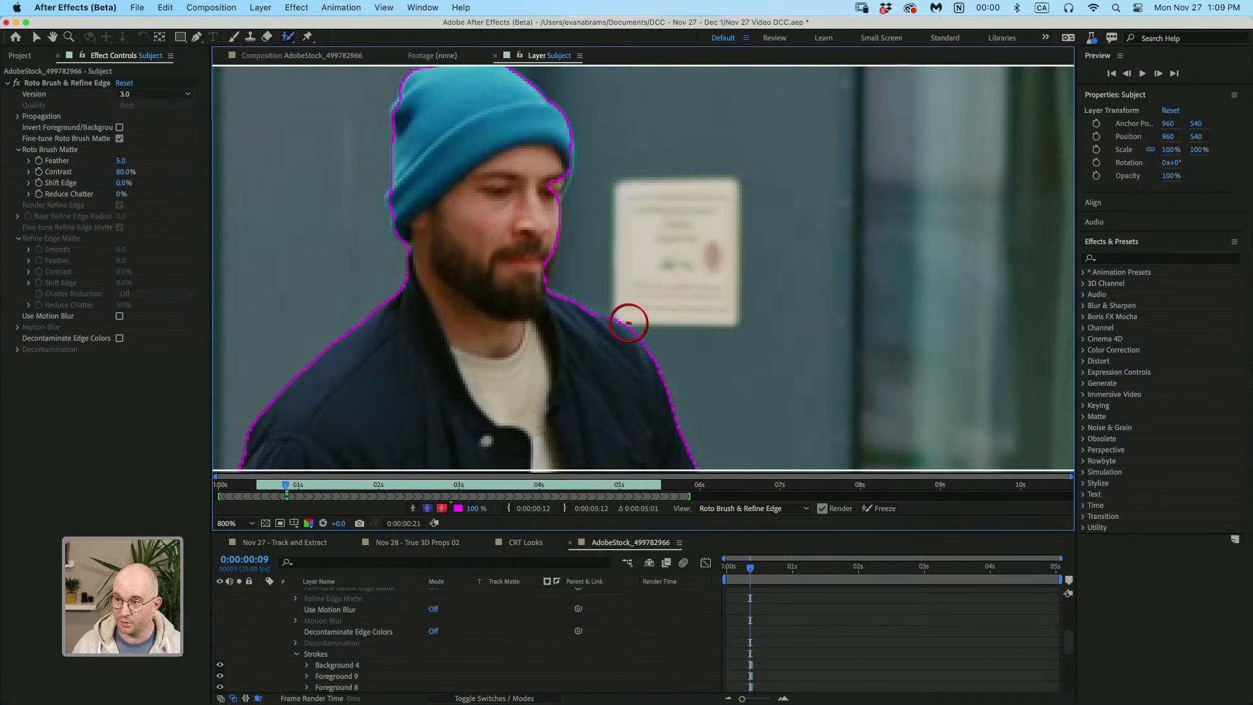
mouse_move(544, 141)
mouse_down()
mouse_move(545, 184)
mouse_move(512, 253)
mouse_up()
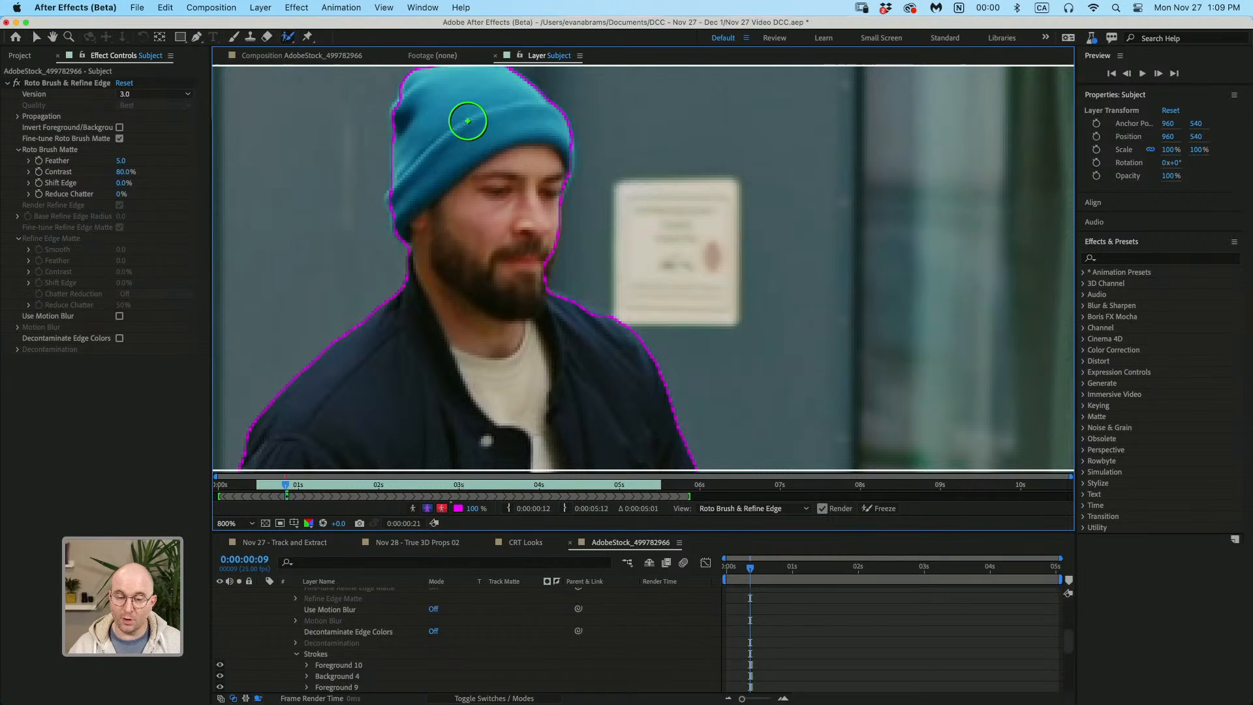
- Extend the selection into the pointed tip of the open jacket flap with a short foreground stroke
scroll(483, 189, down, 1)
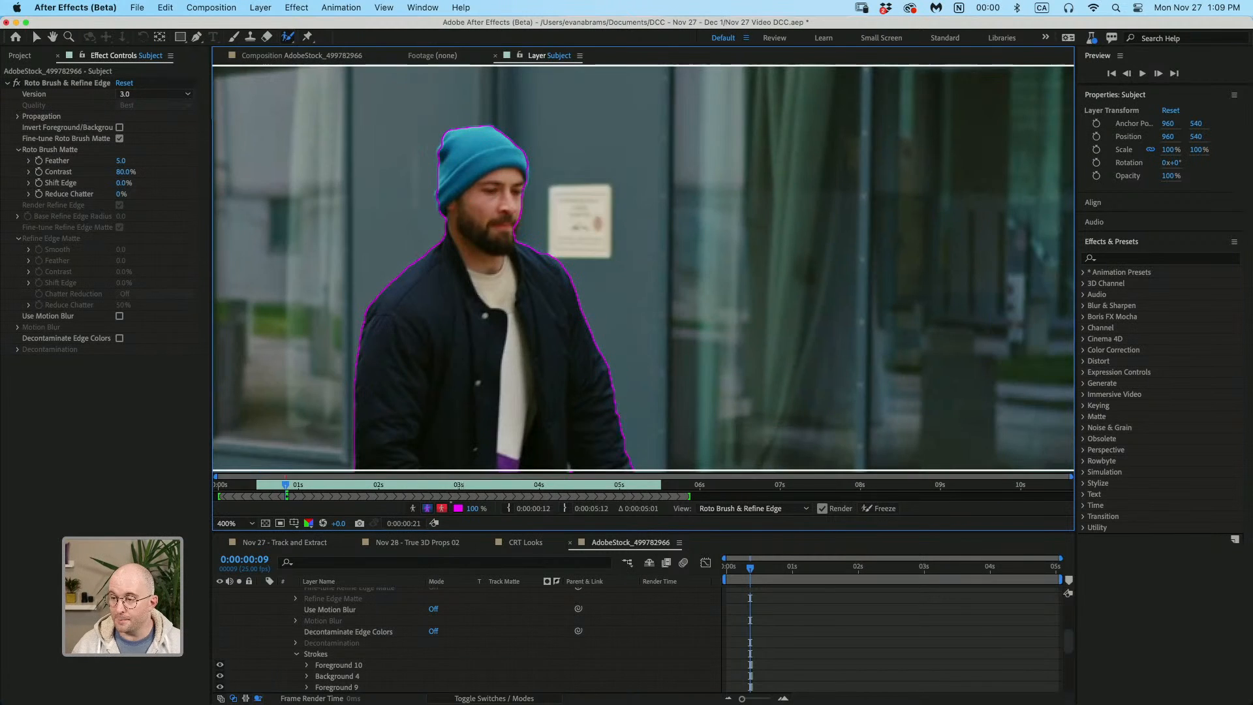
drag(501, 213, 525, 139)
drag(512, 319, 529, 167)
mouse_move(494, 365)
mouse_down()
mouse_move(534, 202)
mouse_move(493, 201)
mouse_move(424, 240)
mouse_up()
scroll(591, 218, up, 2)
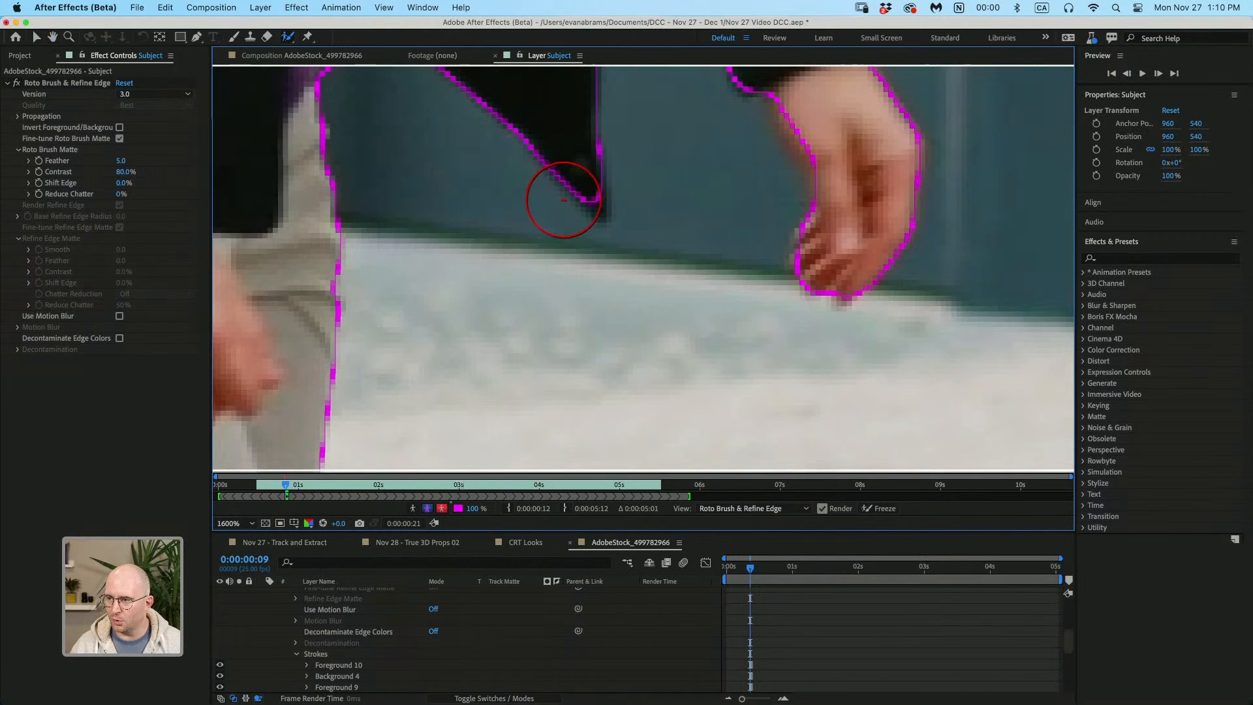
mouse_move(594, 214)
mouse_down()
mouse_move(561, 214)
mouse_move(581, 152)
mouse_up()
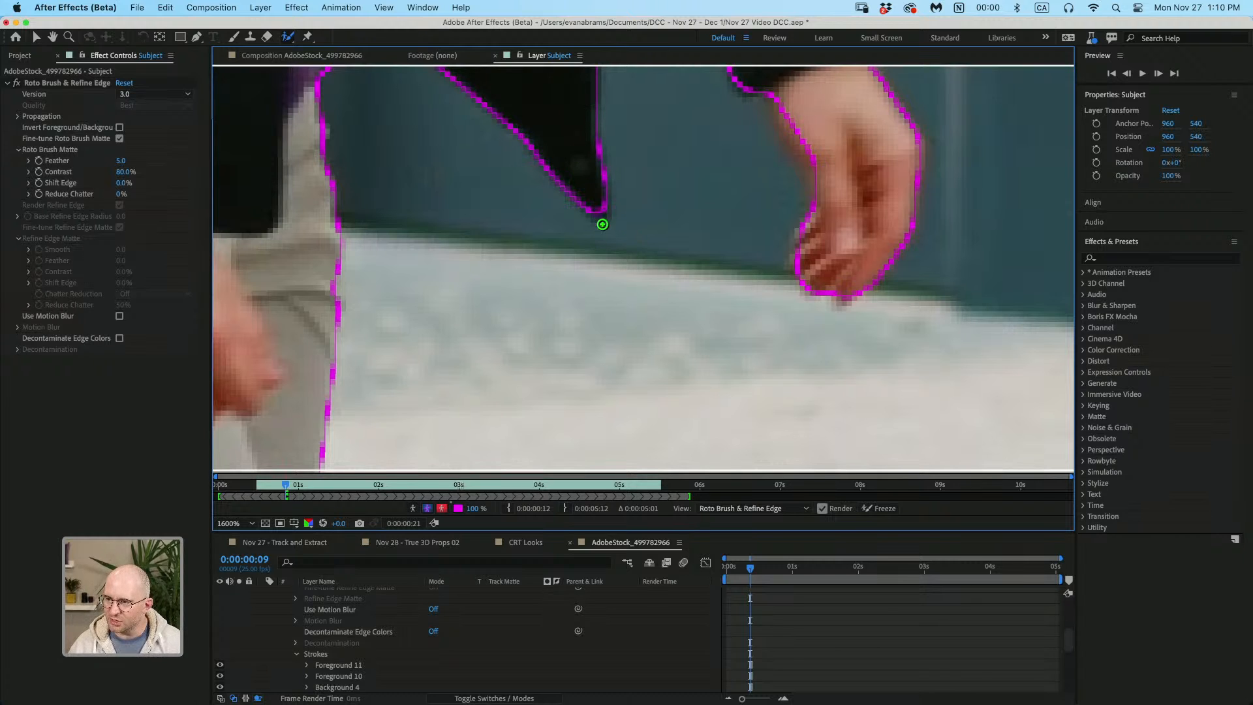
- Clean up the gap between the lower legs with additional background strokes
scroll(588, 215, down, 1)
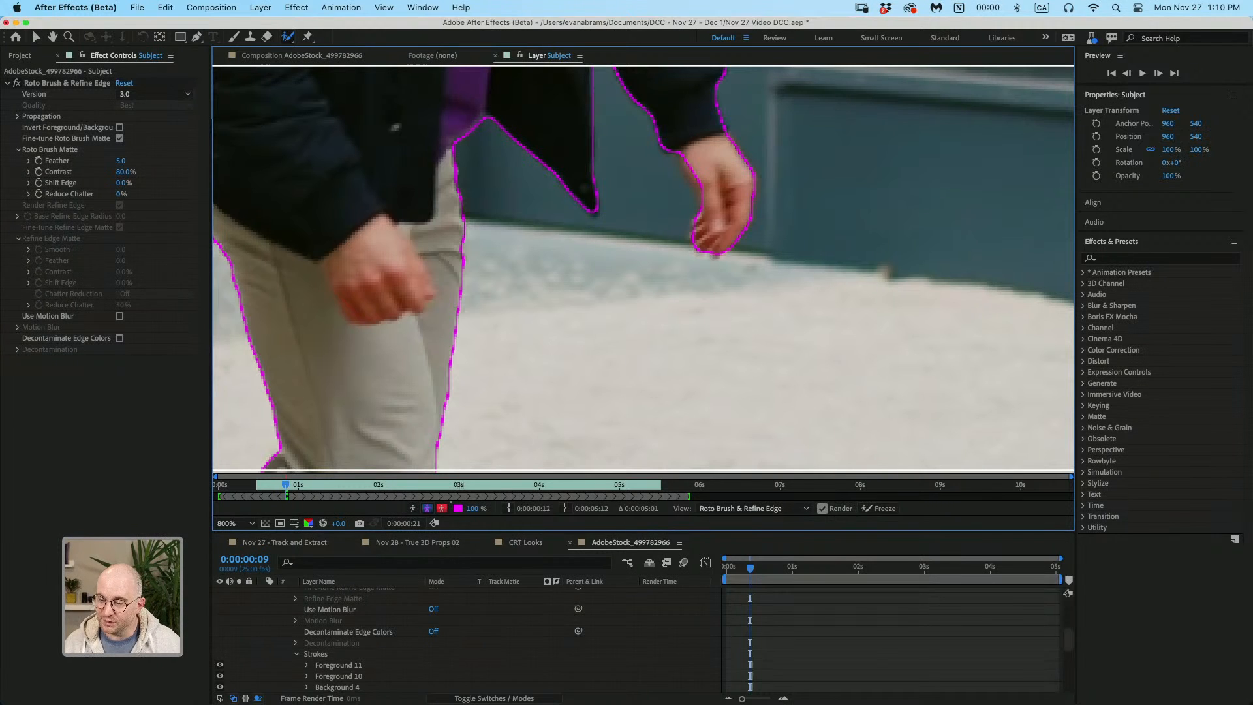
scroll(599, 244, down, 1)
drag(451, 382, 567, 73)
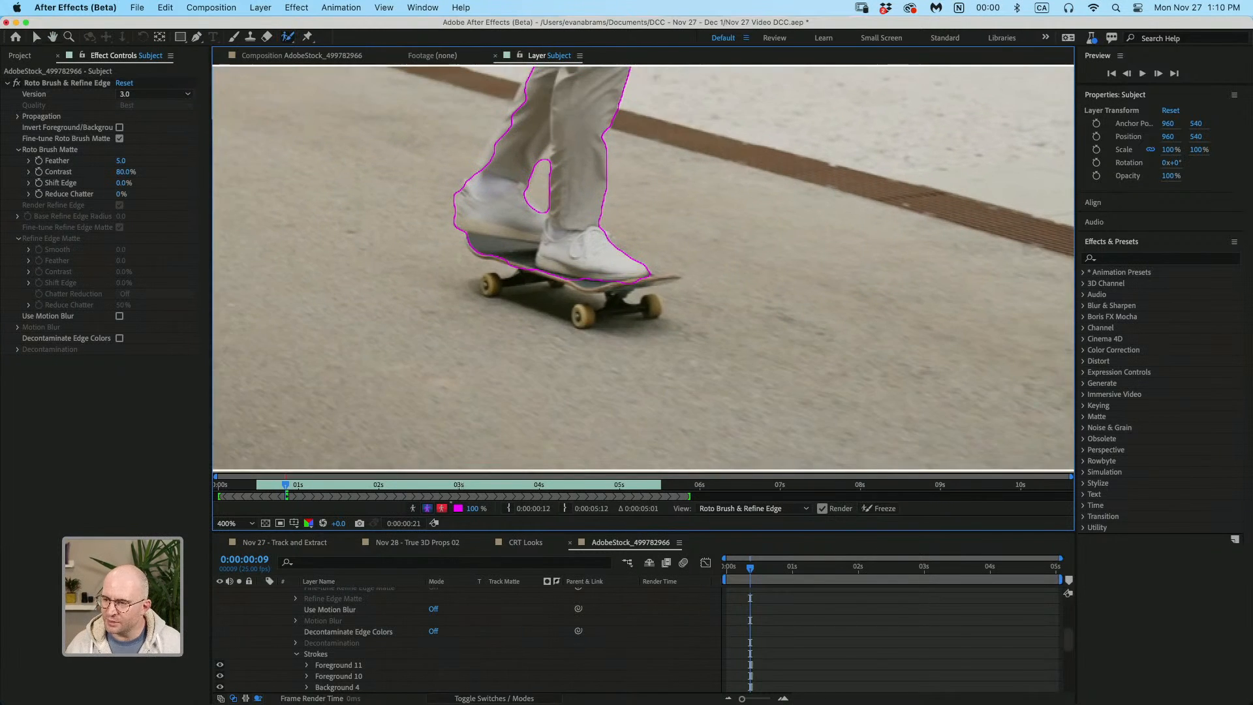
scroll(550, 221, up, 1)
mouse_move(518, 217)
mouse_down()
mouse_move(512, 274)
mouse_move(522, 247)
mouse_up()
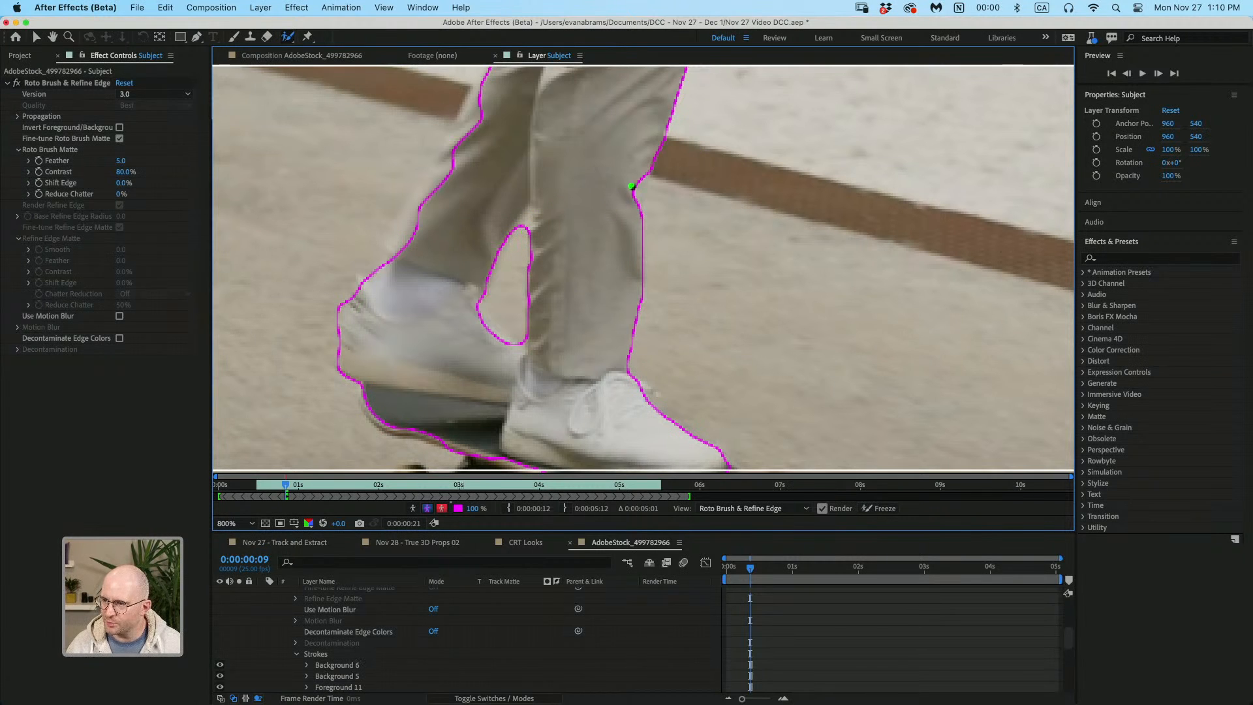
- Fill in the outer trouser edges of the front and rear legs with small foreground strokes
drag(632, 171, 633, 180)
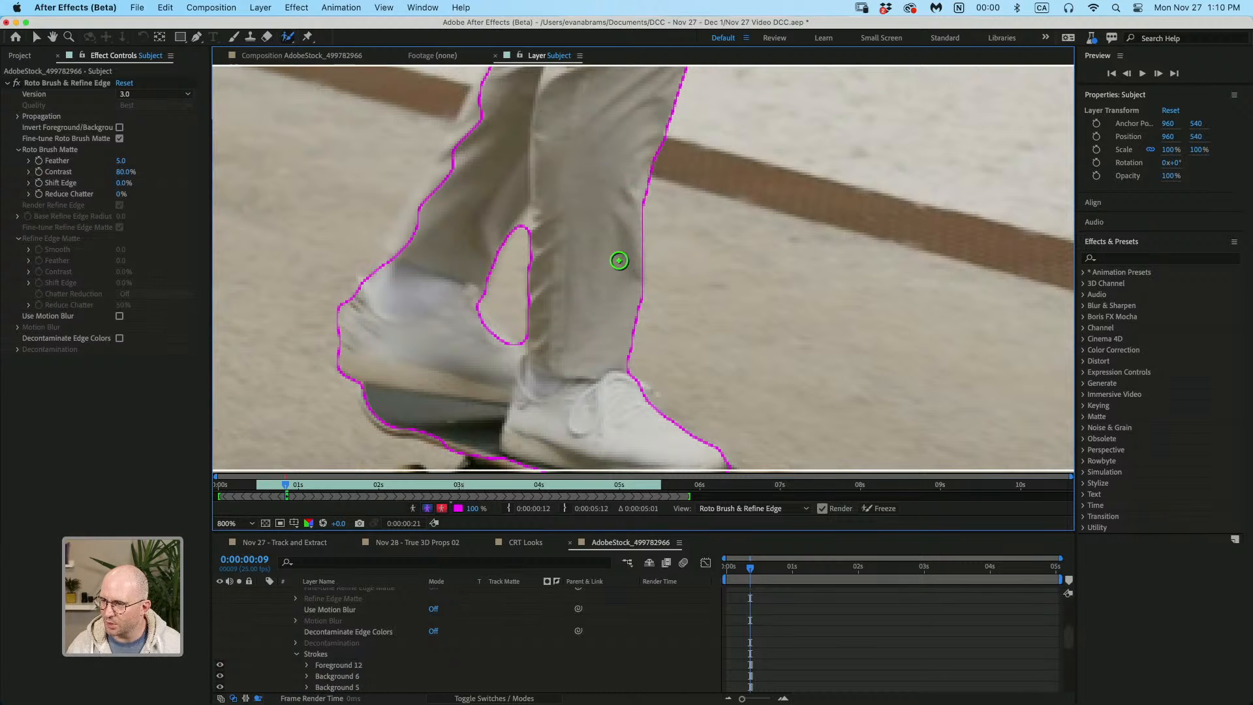
drag(620, 260, 585, 292)
drag(528, 204, 425, 400)
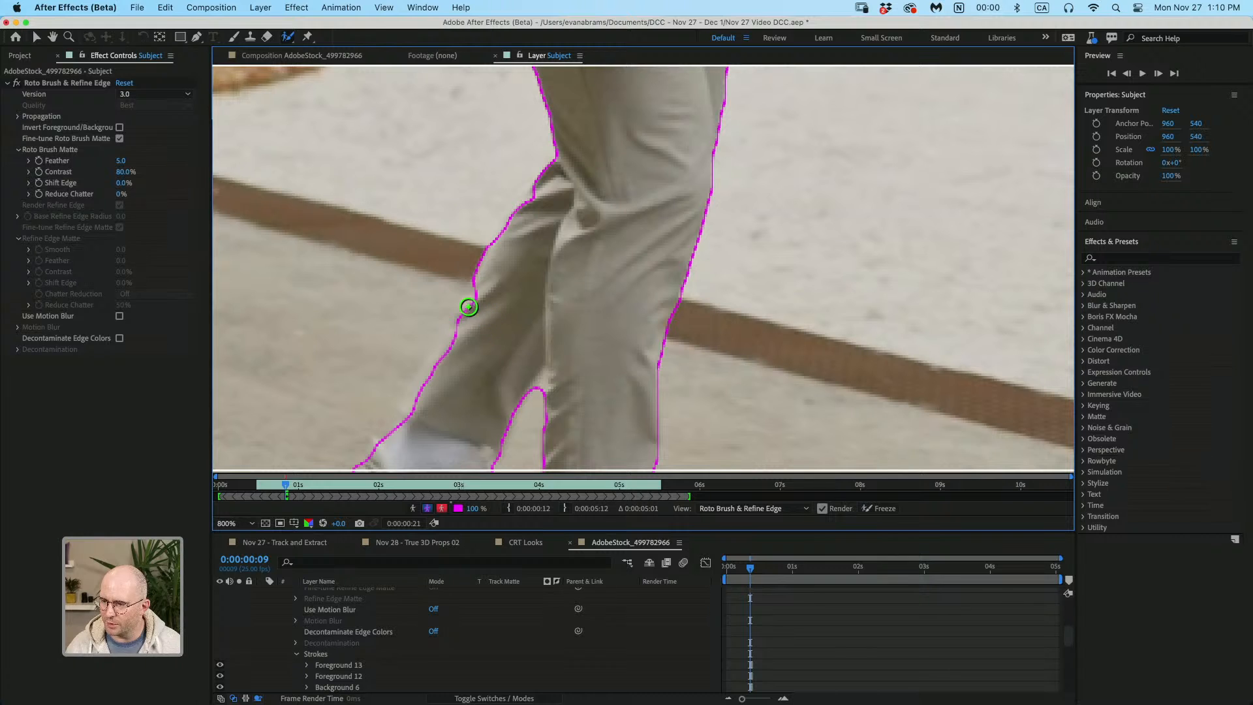
mouse_move(467, 303)
mouse_down()
mouse_move(420, 392)
mouse_move(513, 242)
mouse_up()
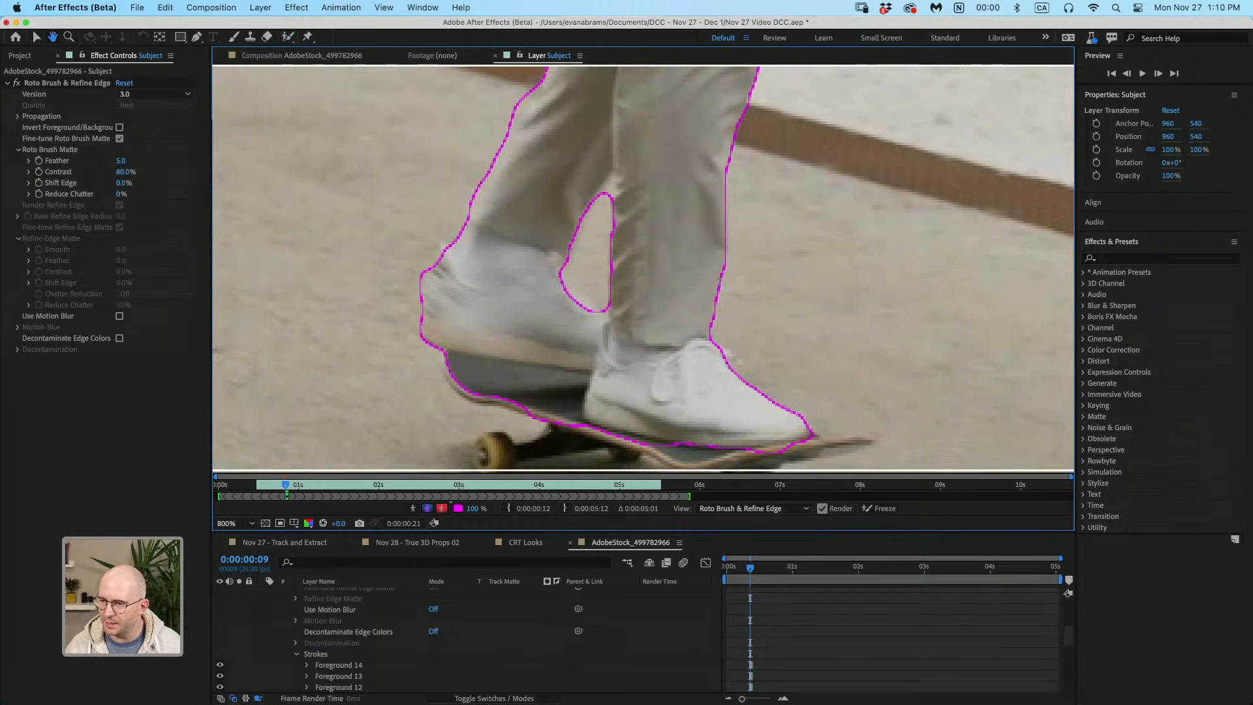
- Trim both ends of the Roto Brush span to the Subject layer's range, from 0:00:00:12 to 0:00:05:12
scroll(529, 225, down, 1)
drag(617, 87, 541, 257)
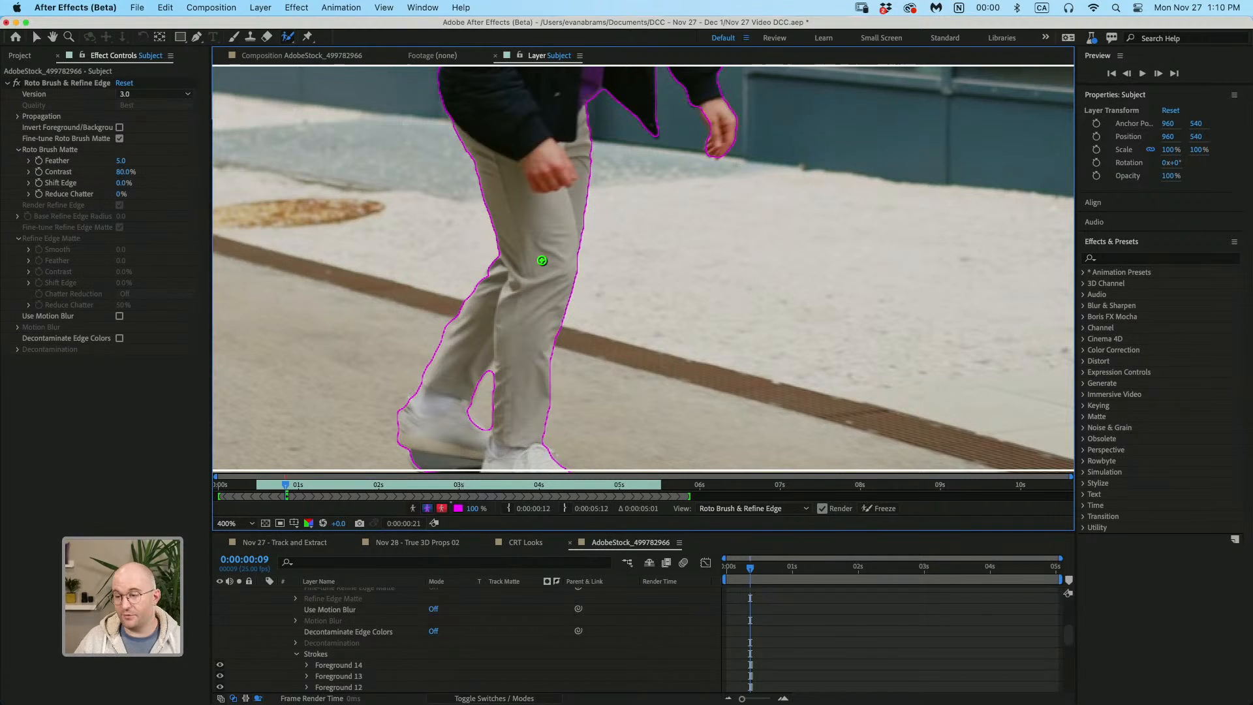
scroll(542, 261, down, 1)
drag(558, 275, 562, 359)
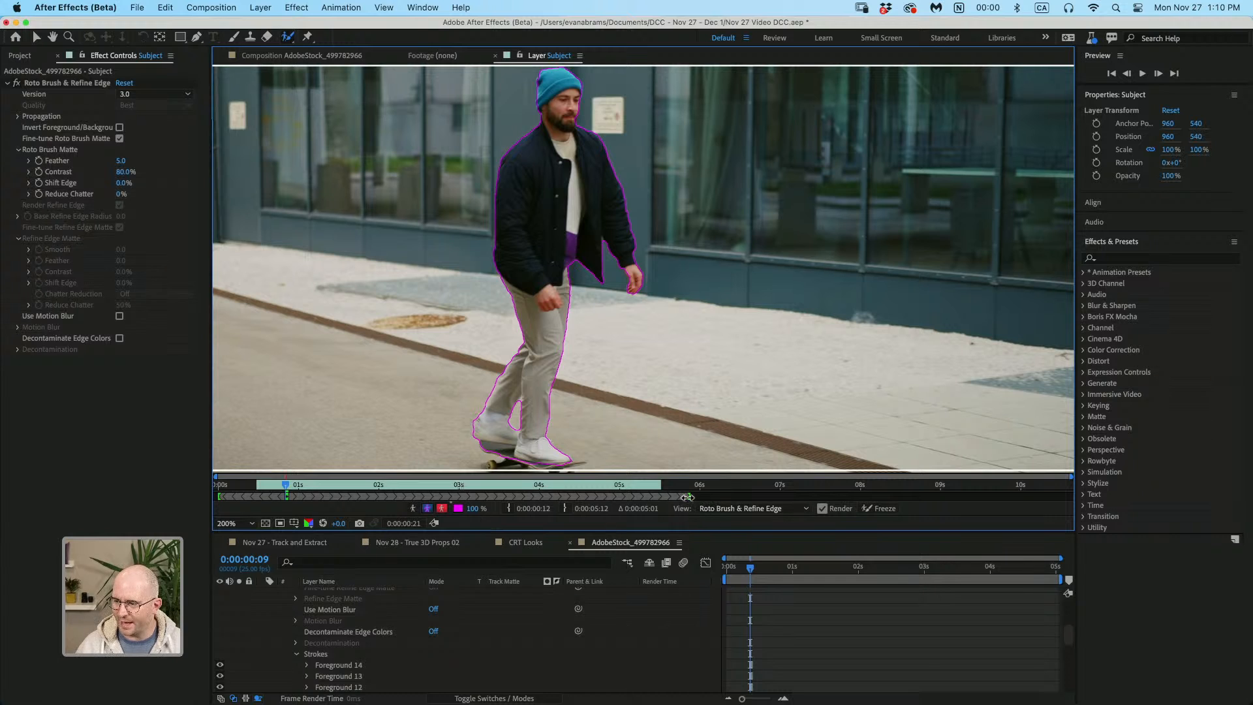
mouse_move(687, 497)
mouse_down()
mouse_move(615, 498)
mouse_move(641, 499)
mouse_up()
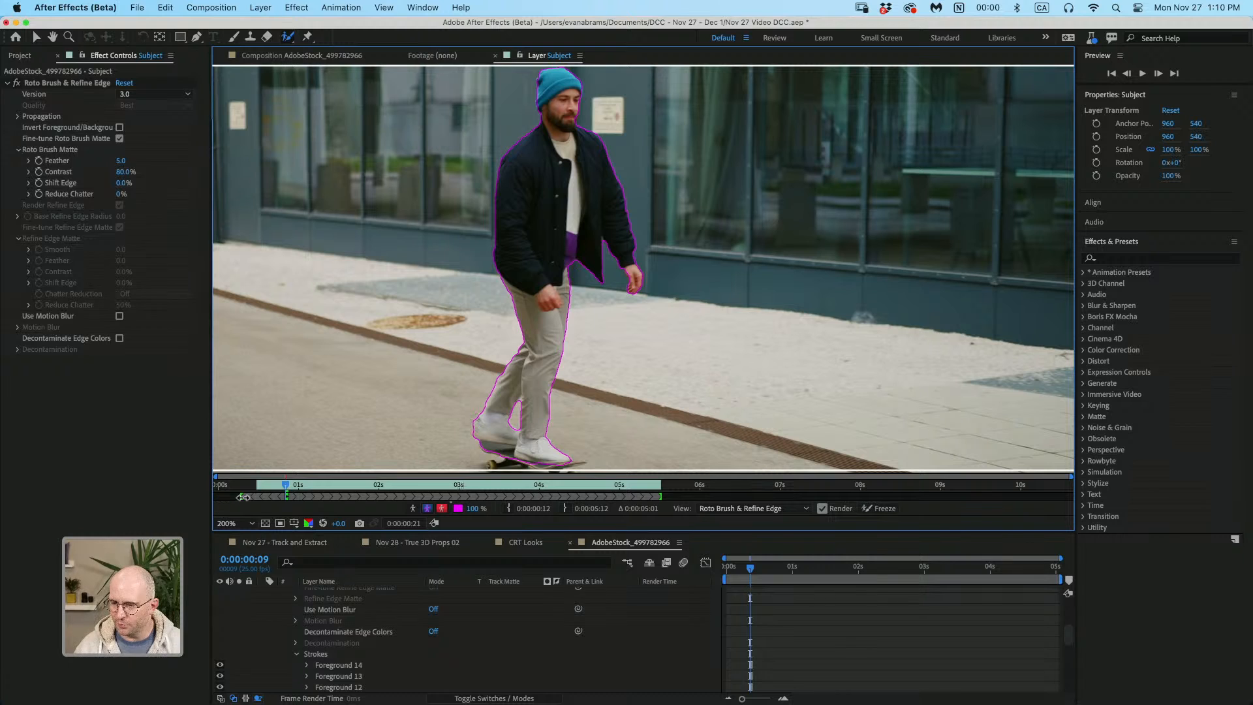
drag(219, 497, 257, 497)
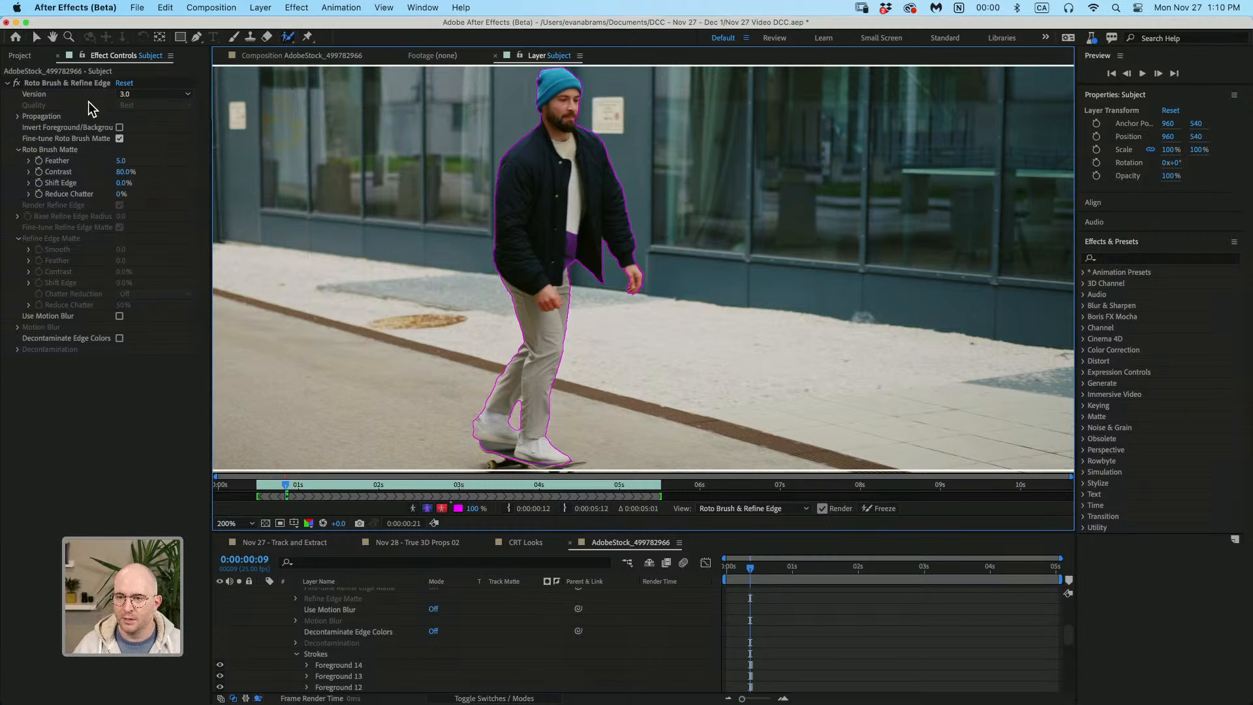
- Review the available version options of the Roto Brush & Refine Edge effect, keeping 3.0
click(79, 85)
click(127, 95)
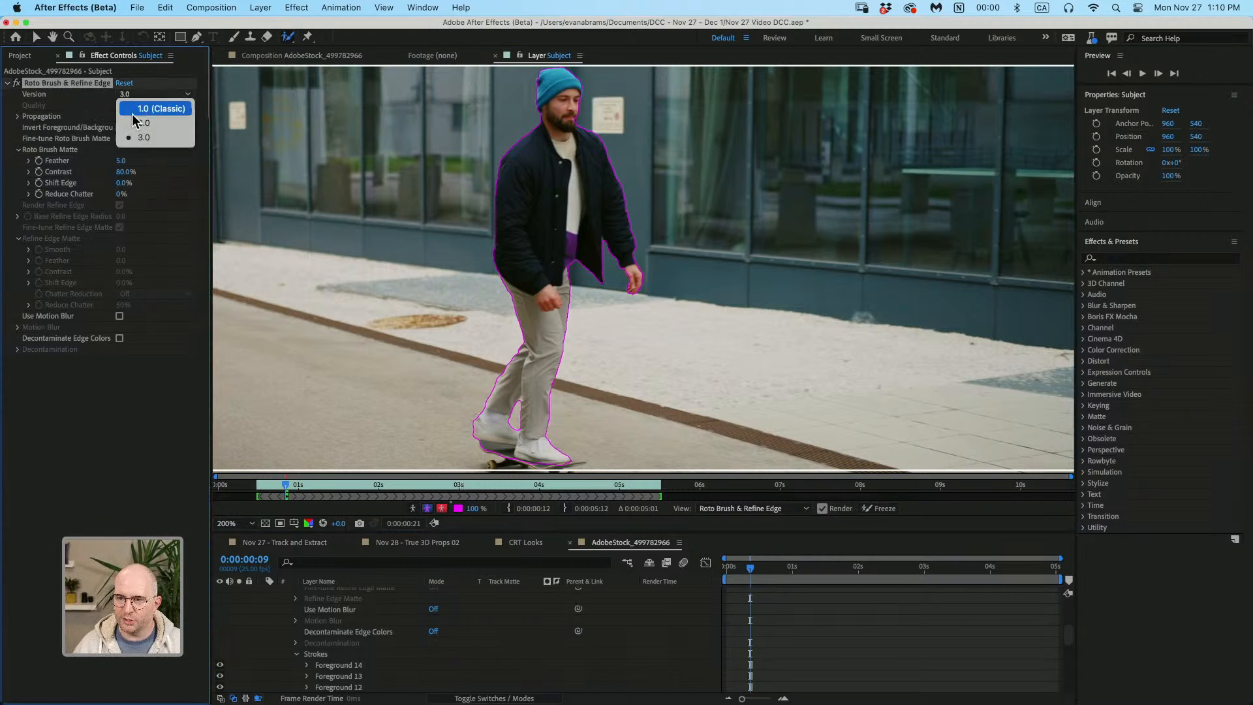
click(95, 413)
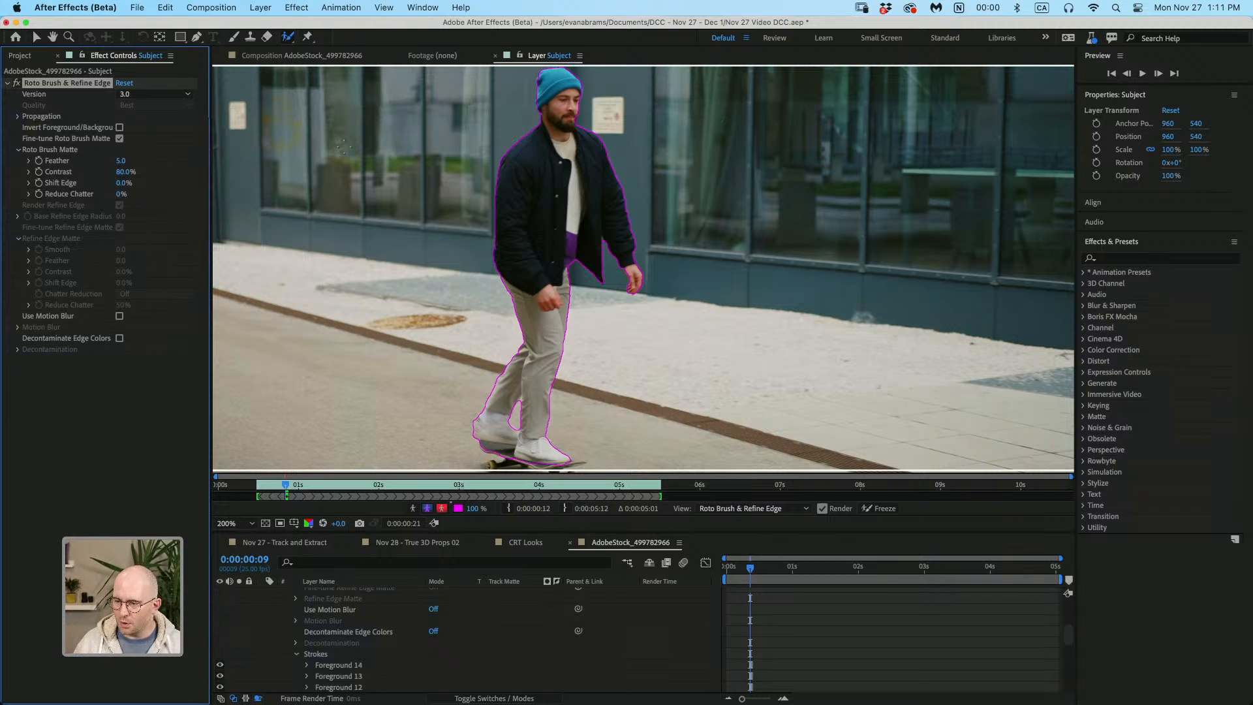
- Propagate the Roto Brush outline forward to 0:00:02:00 and check it around the skateboarder's legs
click(379, 490)
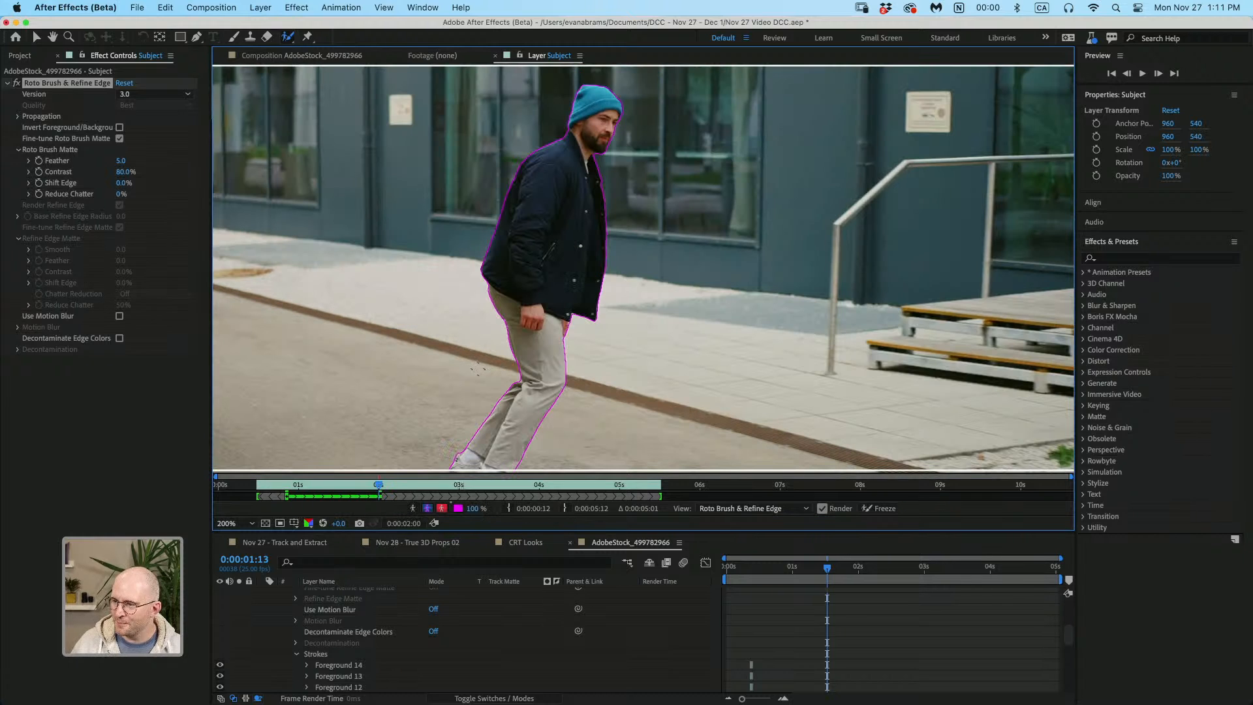
scroll(479, 368, down, 1)
drag(489, 356, 596, 281)
scroll(523, 341, up, 1)
- Compare the outline around the shoes and the gap between the legs at 0:00:00:22 and 0:00:00:21
mouse_move(299, 488)
mouse_down()
mouse_move(288, 489)
mouse_move(392, 486)
mouse_move(288, 496)
mouse_up()
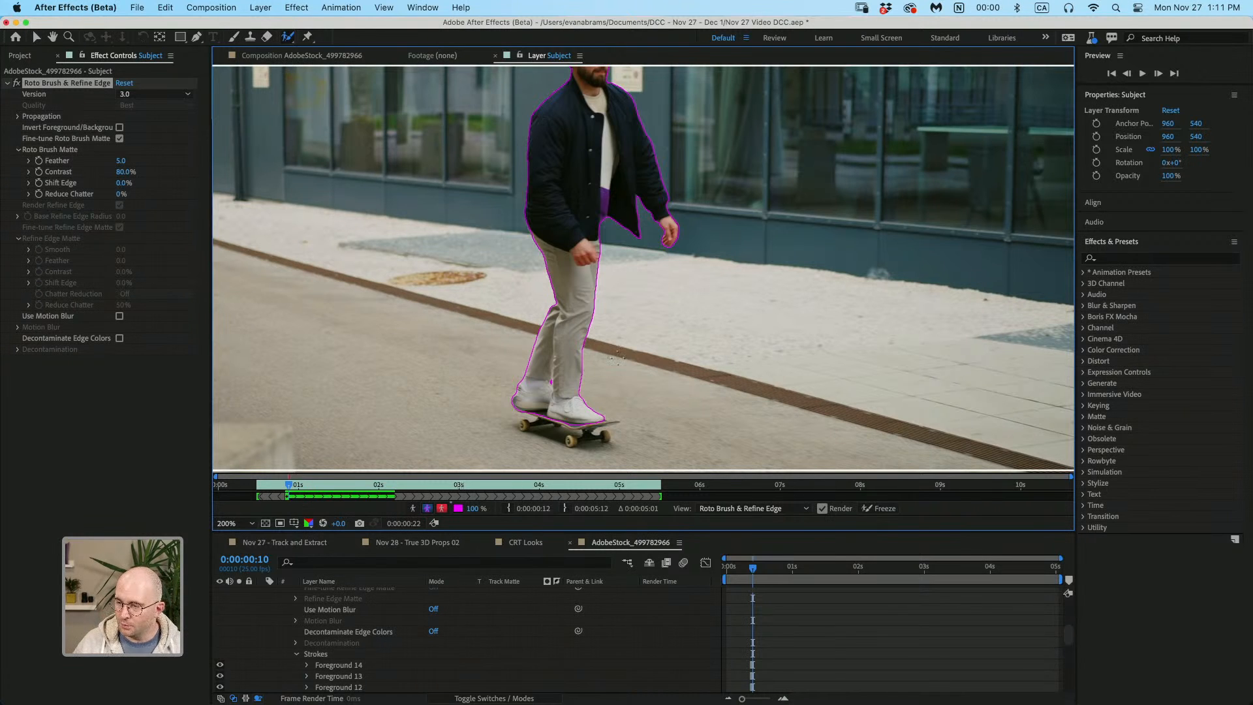
scroll(551, 424, up, 4)
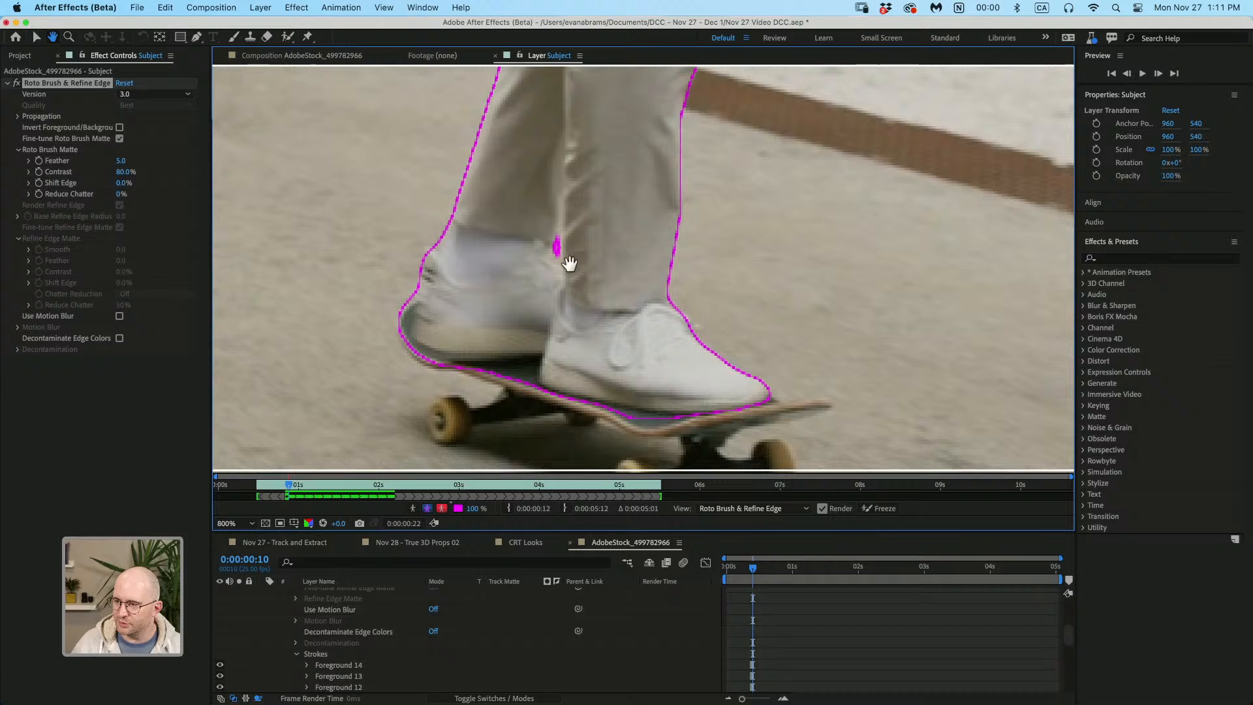
click(285, 487)
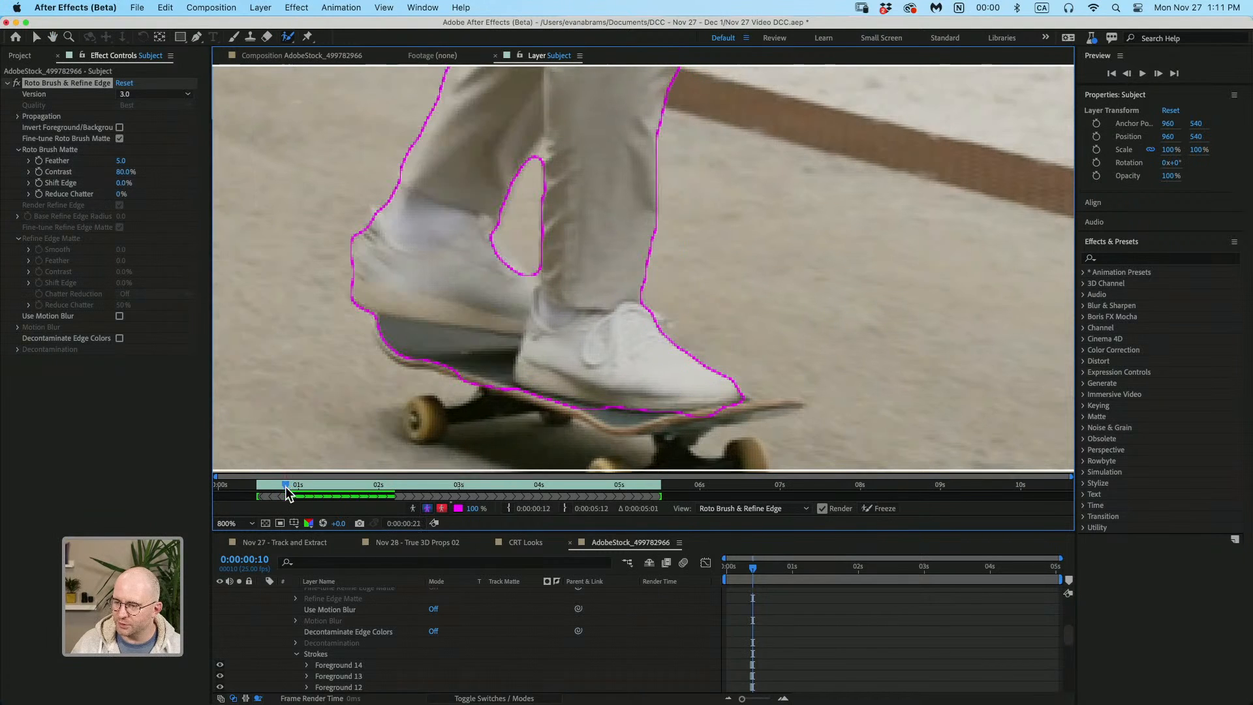
- Propagate the Roto Brush outline forward to 0:00:02:06 and check it around the legs, shoes and skateboard
drag(285, 487, 398, 469)
scroll(528, 257, down, 1)
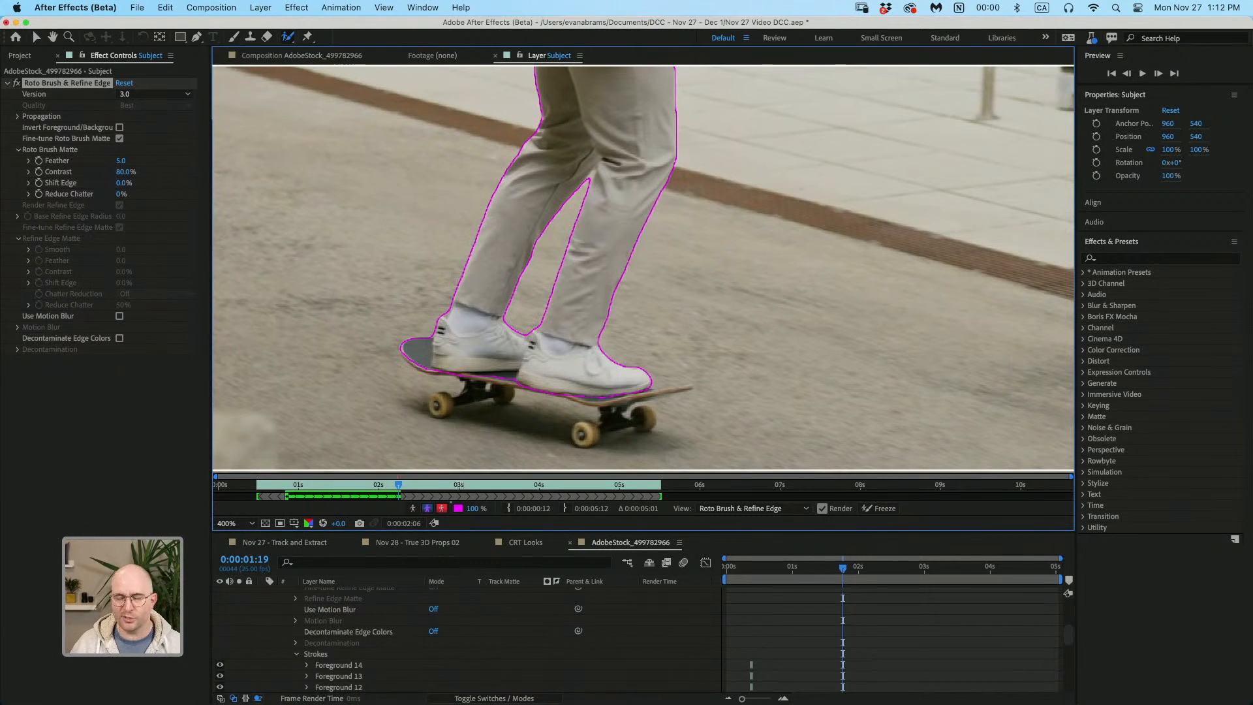
scroll(559, 309, down, 1)
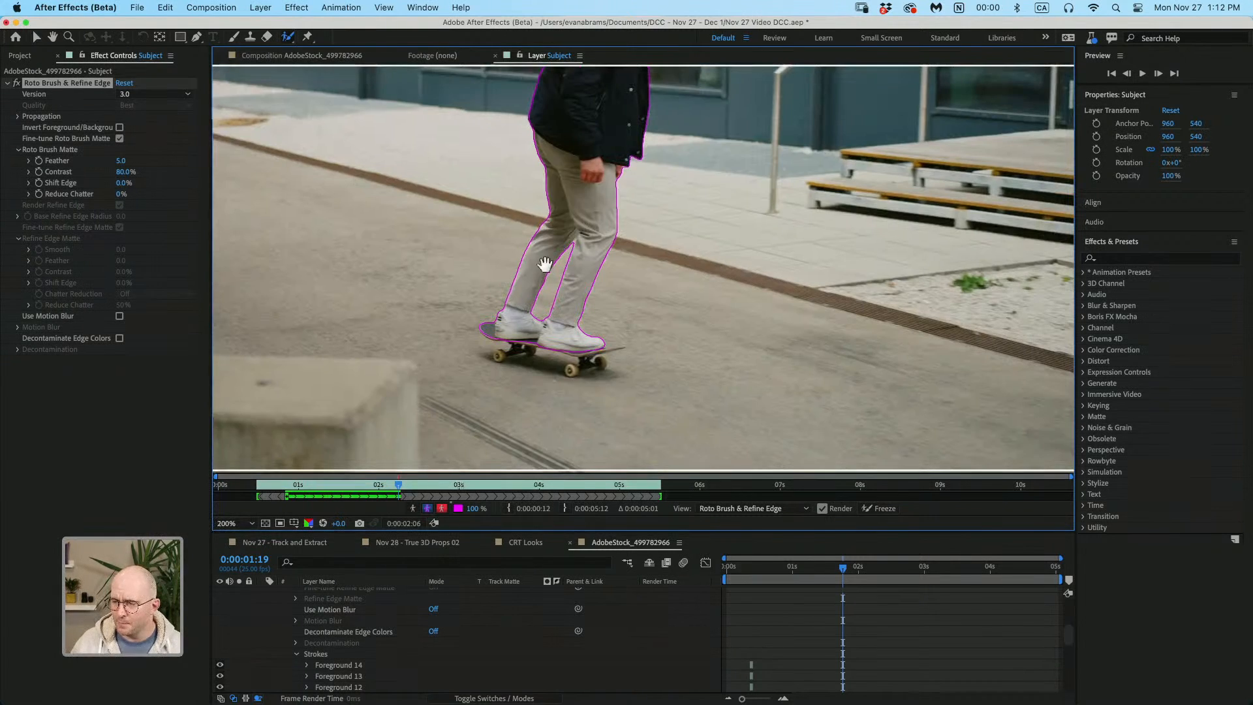
key(space)
drag(545, 265, 531, 314)
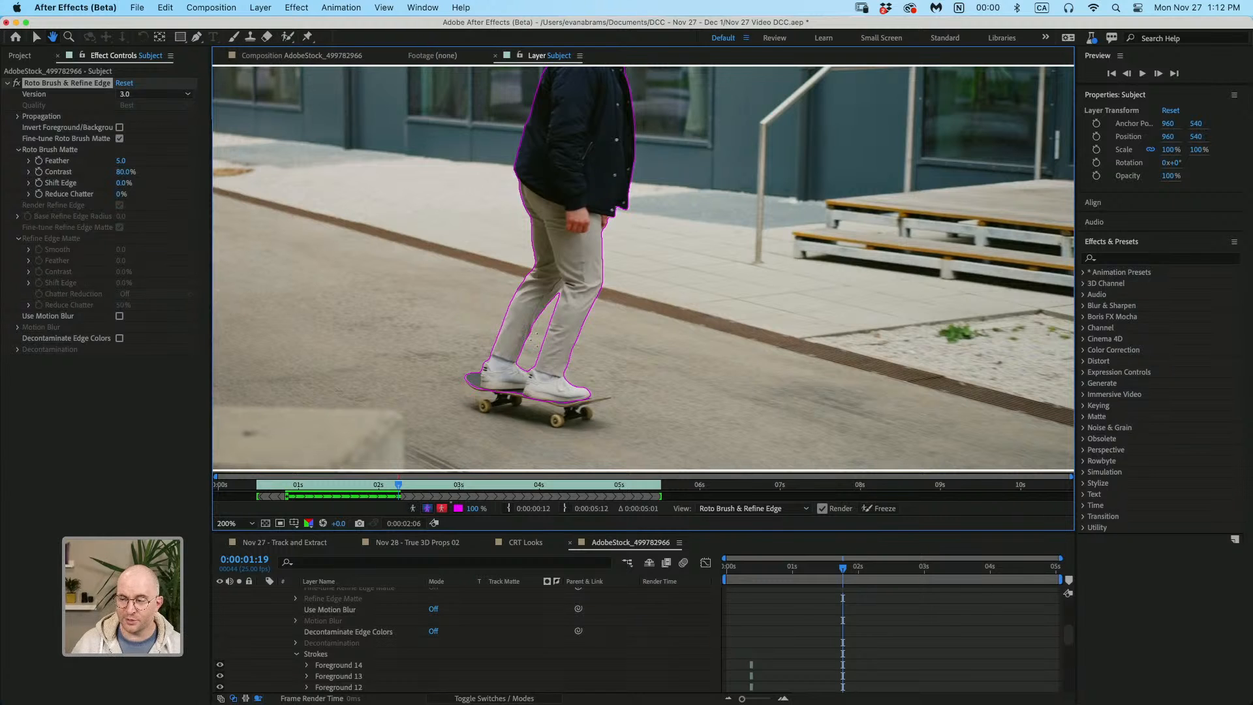
- Propagate the outline forward to 0:00:02:12 and compare the skateboarder's legs with the frame at 0:00:01:24
mouse_move(398, 486)
mouse_down()
mouse_move(374, 487)
mouse_move(405, 468)
mouse_move(369, 468)
mouse_move(389, 467)
mouse_up()
drag(460, 329, 409, 435)
drag(481, 291, 476, 247)
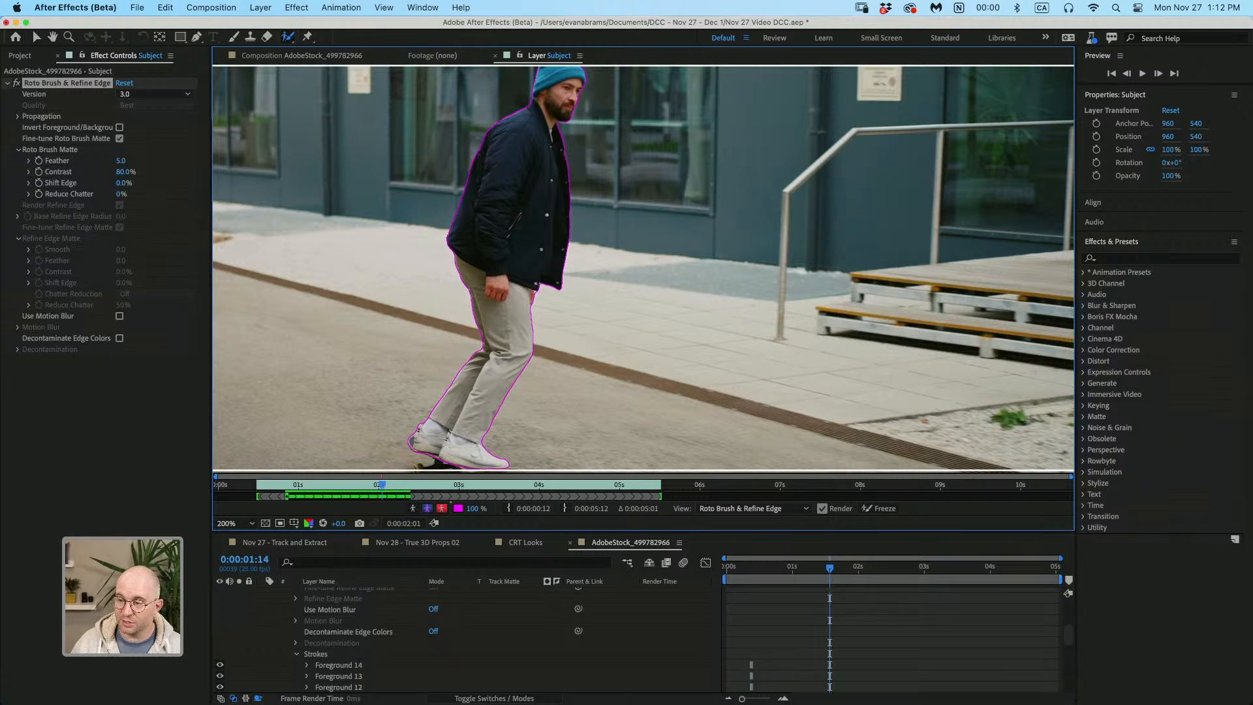
drag(393, 487, 418, 487)
scroll(524, 252, down, 1)
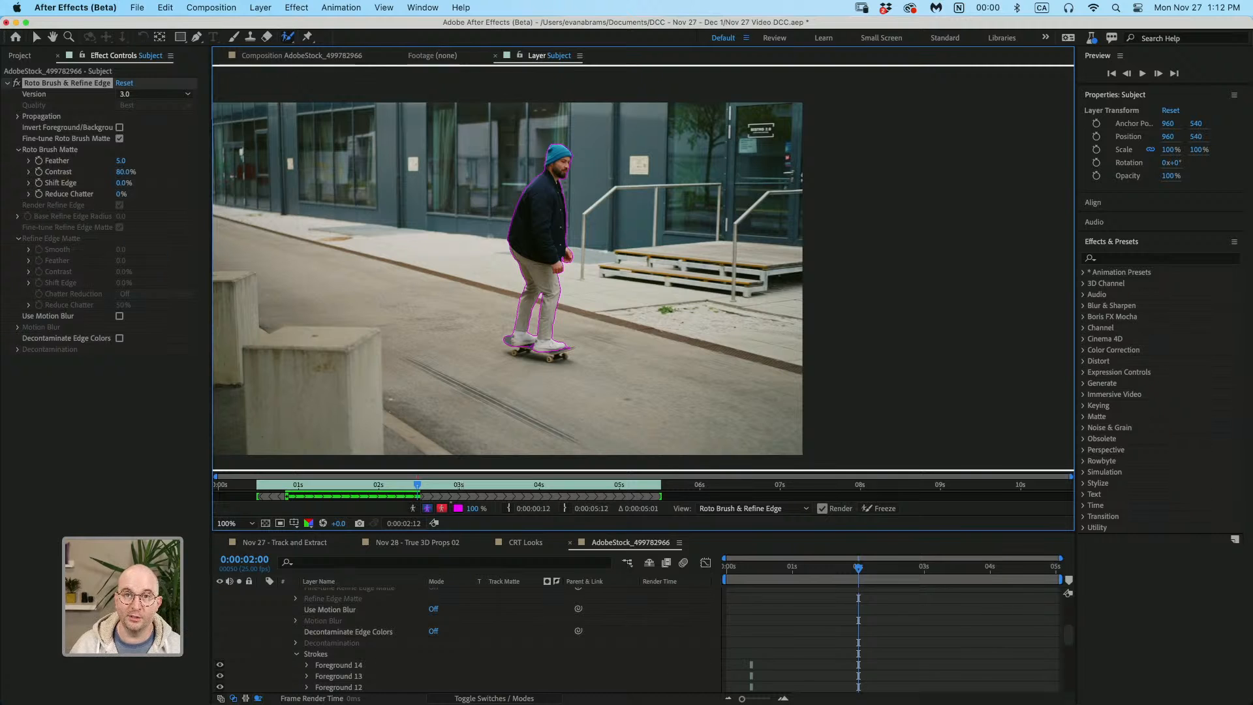
scroll(542, 308, up, 1)
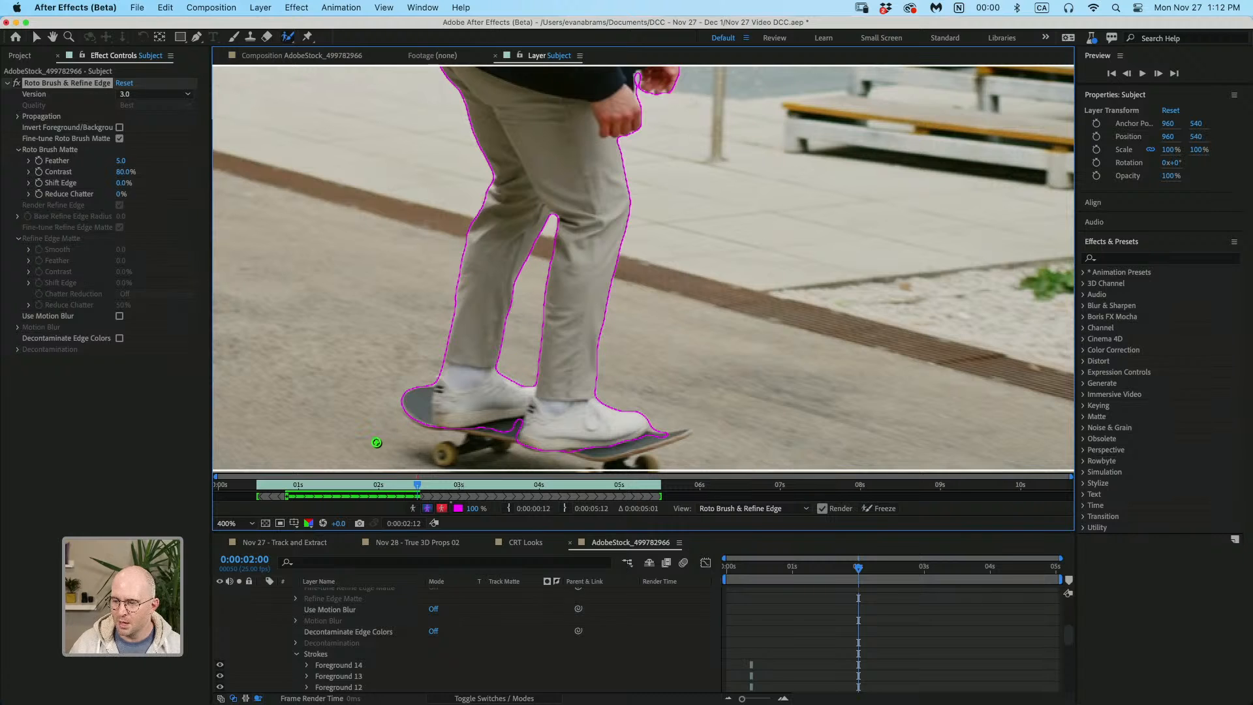
drag(405, 489, 376, 484)
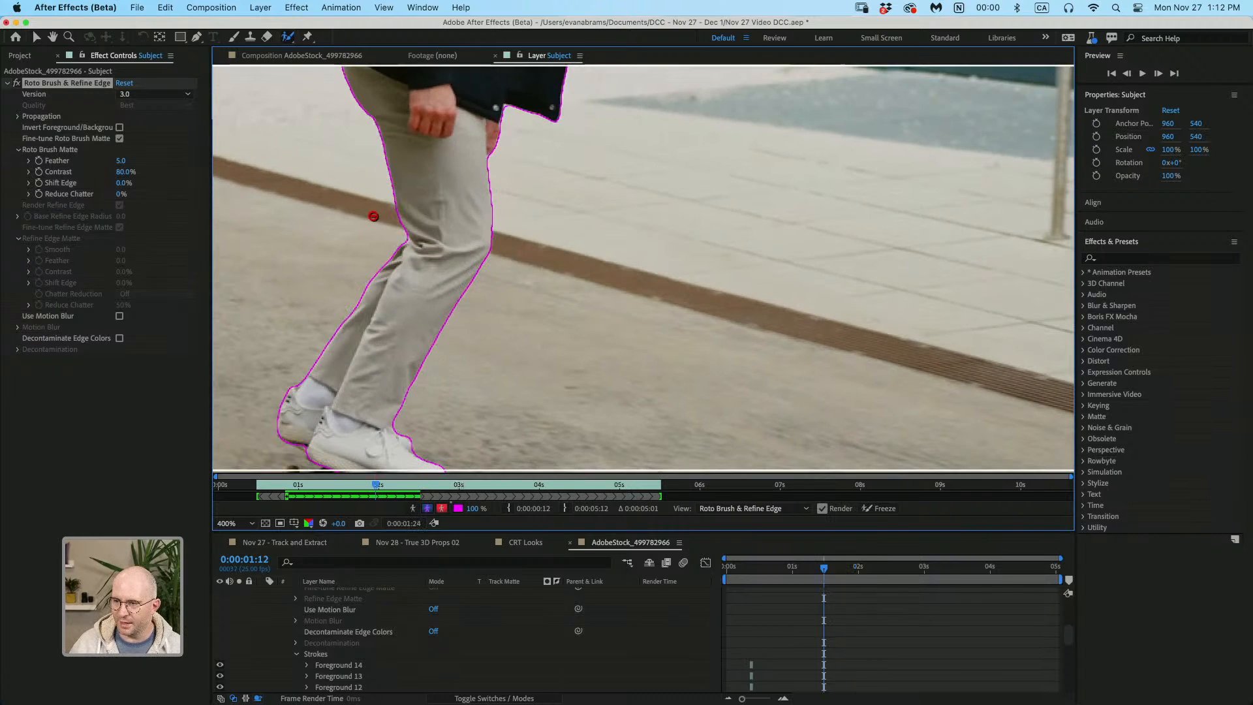
scroll(375, 214, down, 1)
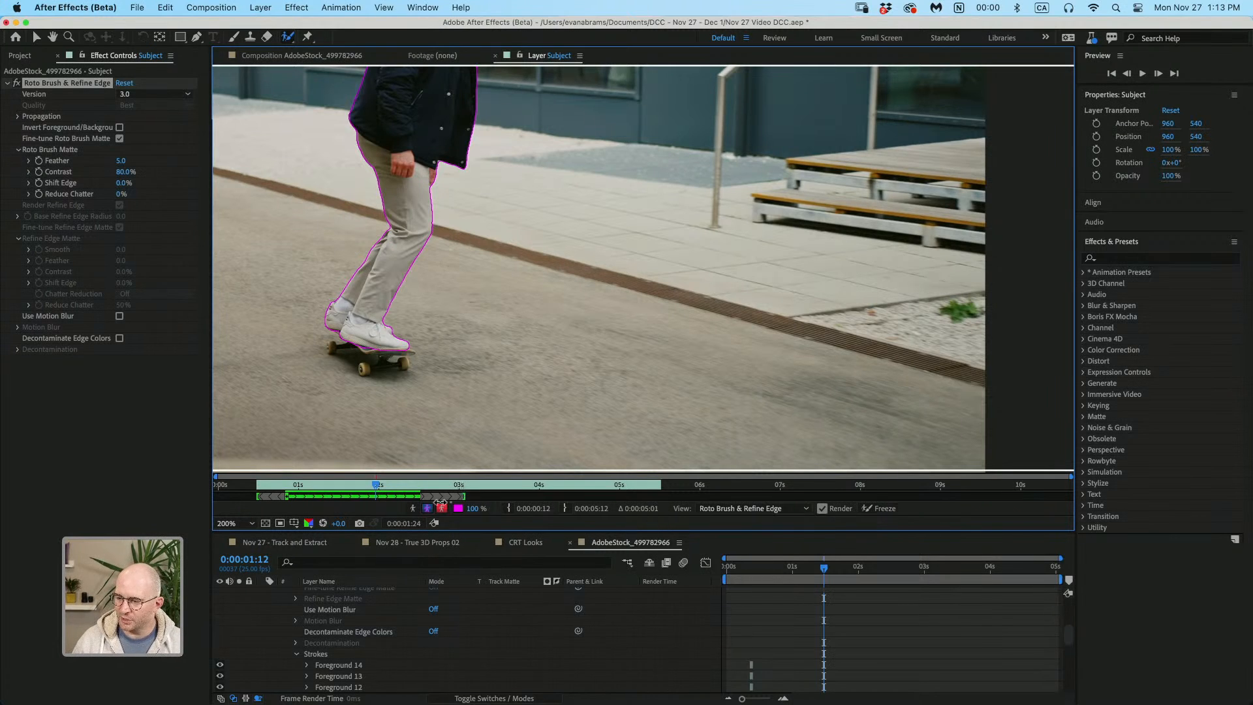
- Start a second Roto Brush span with foreground strokes over the skateboarder at 0:00:04:02, and trim its end to 0:00:05:12
drag(376, 486, 547, 488)
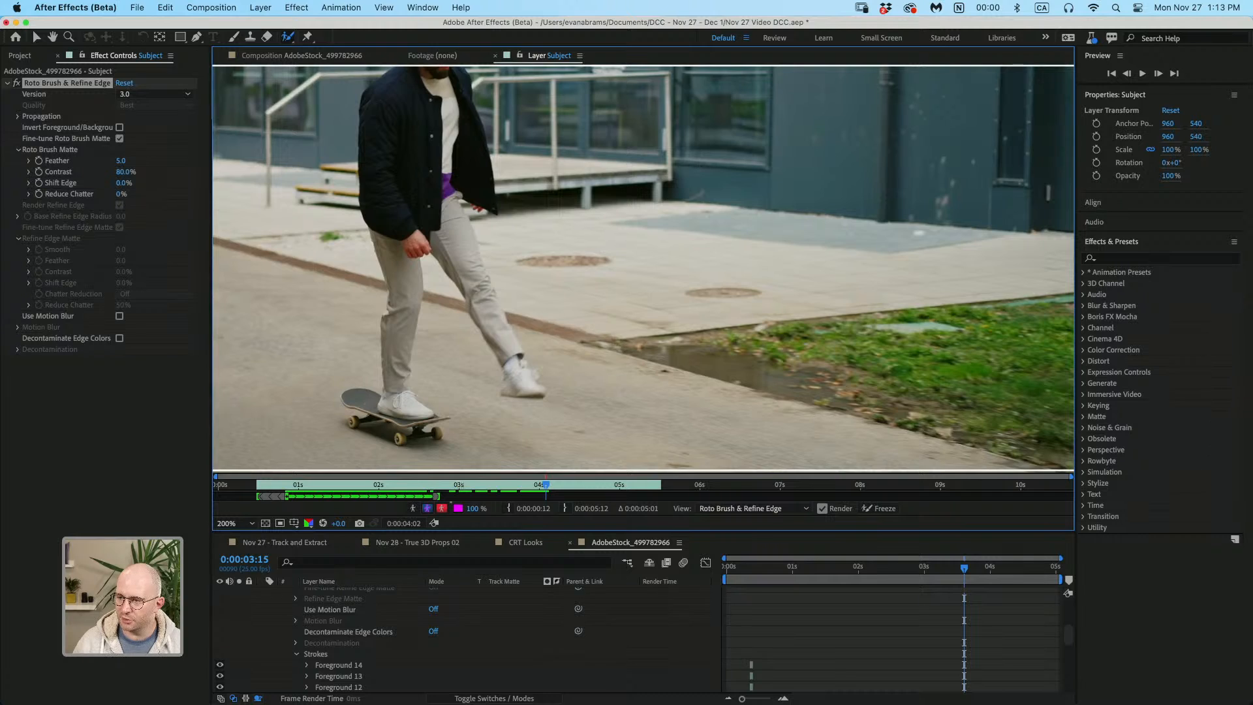
key(comma)
mouse_move(433, 158)
mouse_down()
mouse_move(450, 124)
mouse_move(437, 129)
mouse_move(421, 205)
mouse_move(433, 196)
mouse_move(457, 238)
mouse_move(460, 280)
mouse_up()
scroll(434, 195, up, 1)
drag(405, 232, 411, 420)
drag(509, 336, 468, 280)
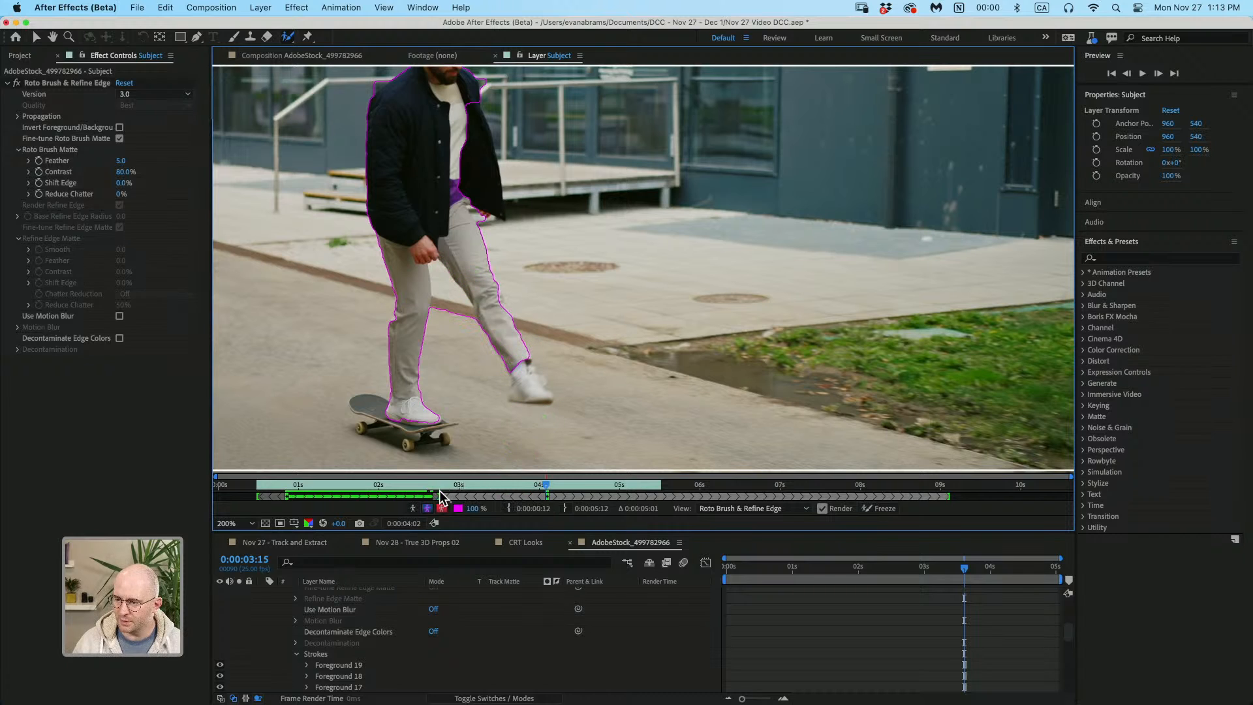
drag(949, 496, 661, 505)
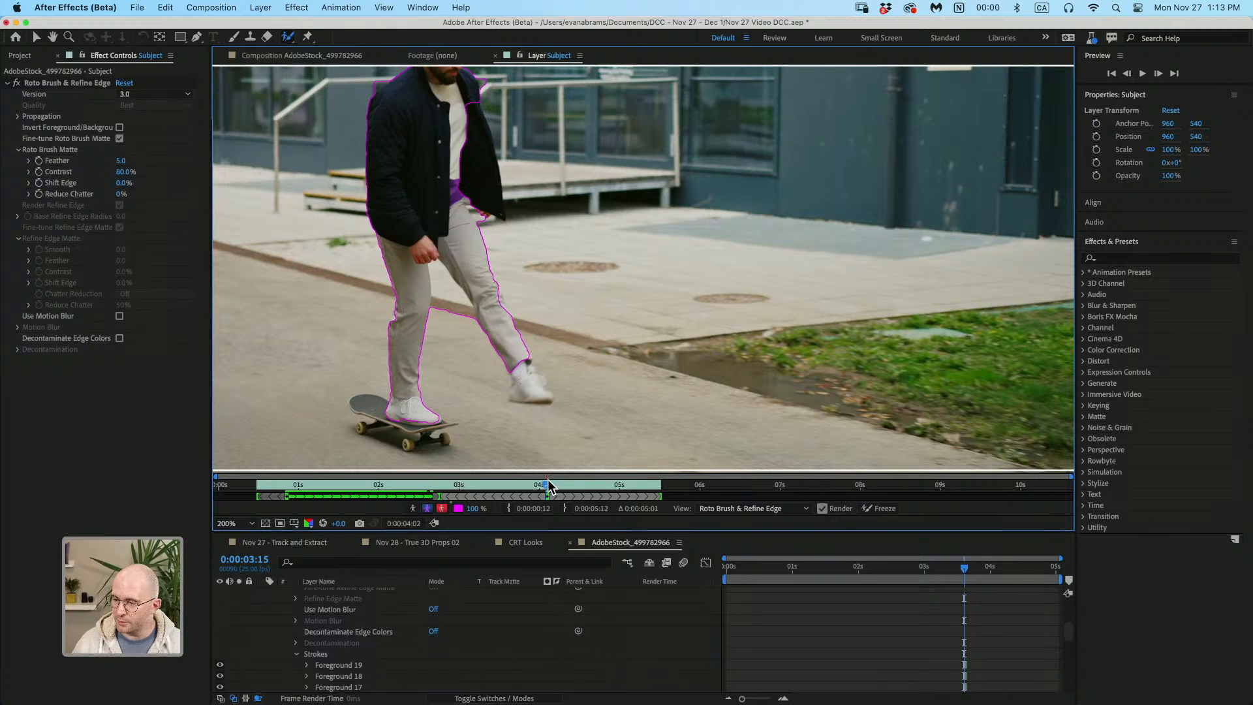
- Exclude the railing areas beside both shoulders at 0:00:04:02 with background strokes
scroll(474, 244, up, 4)
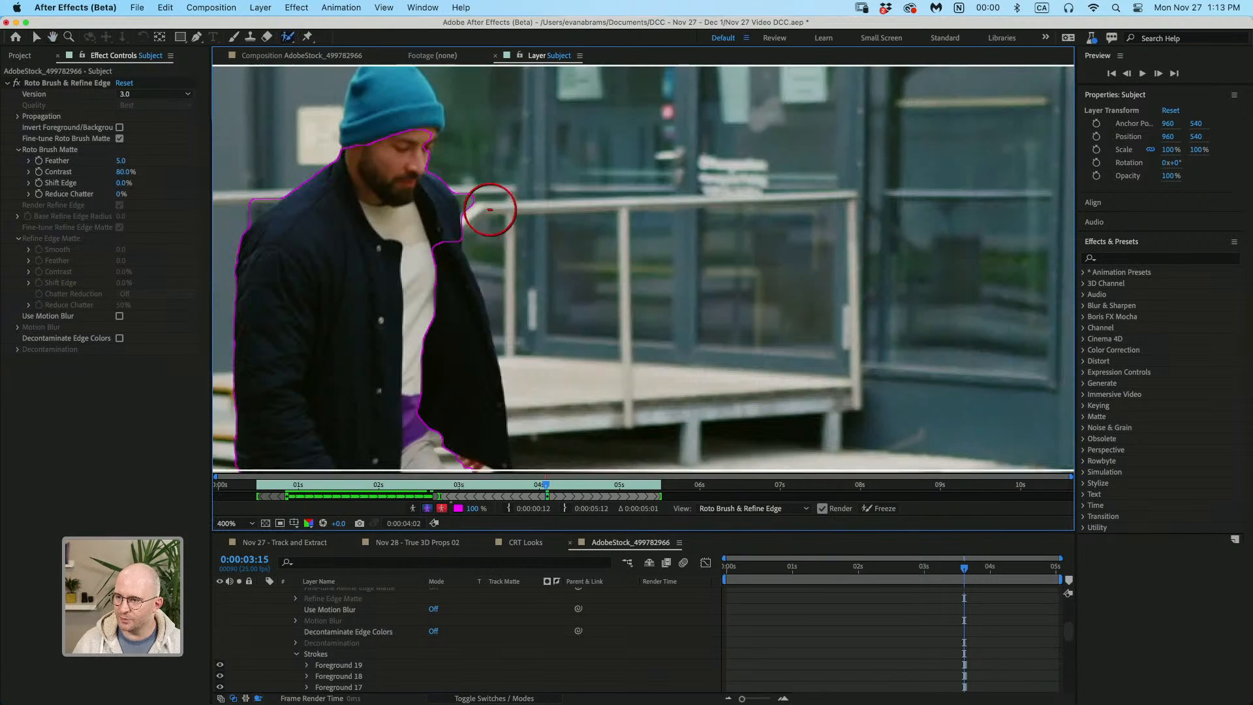
mouse_move(481, 179)
mouse_down()
mouse_move(493, 233)
mouse_move(476, 171)
mouse_up()
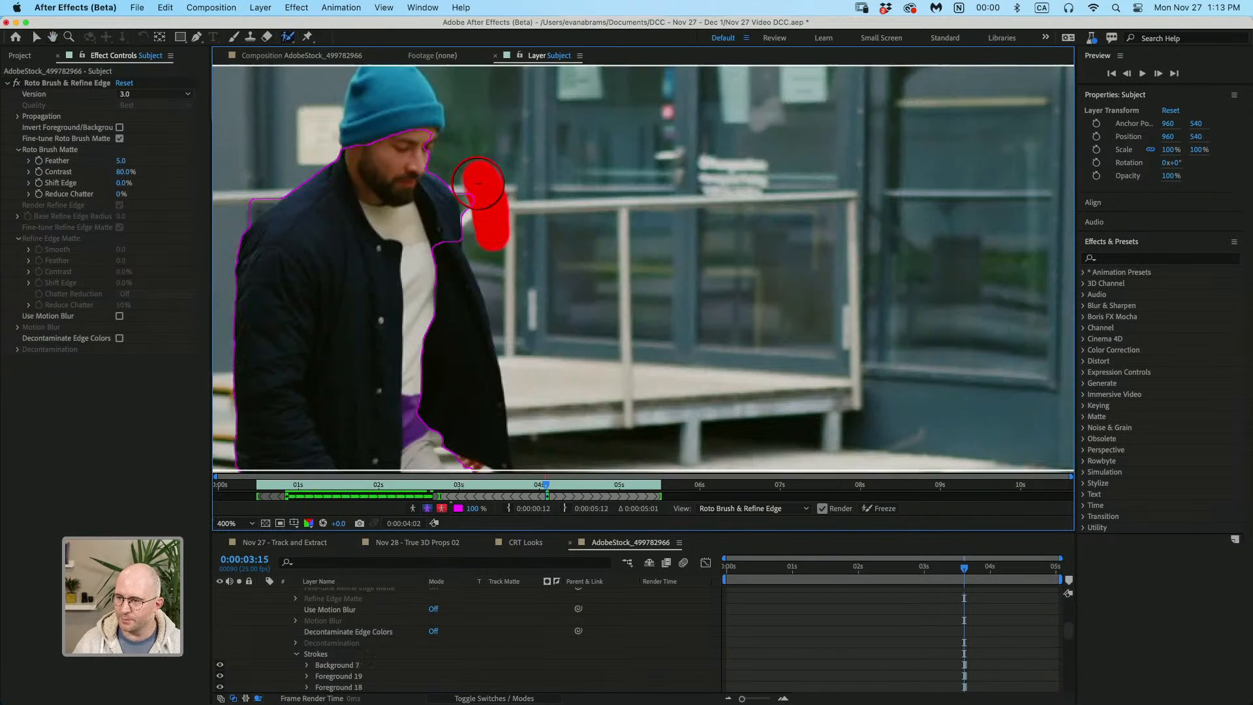
drag(270, 171, 238, 196)
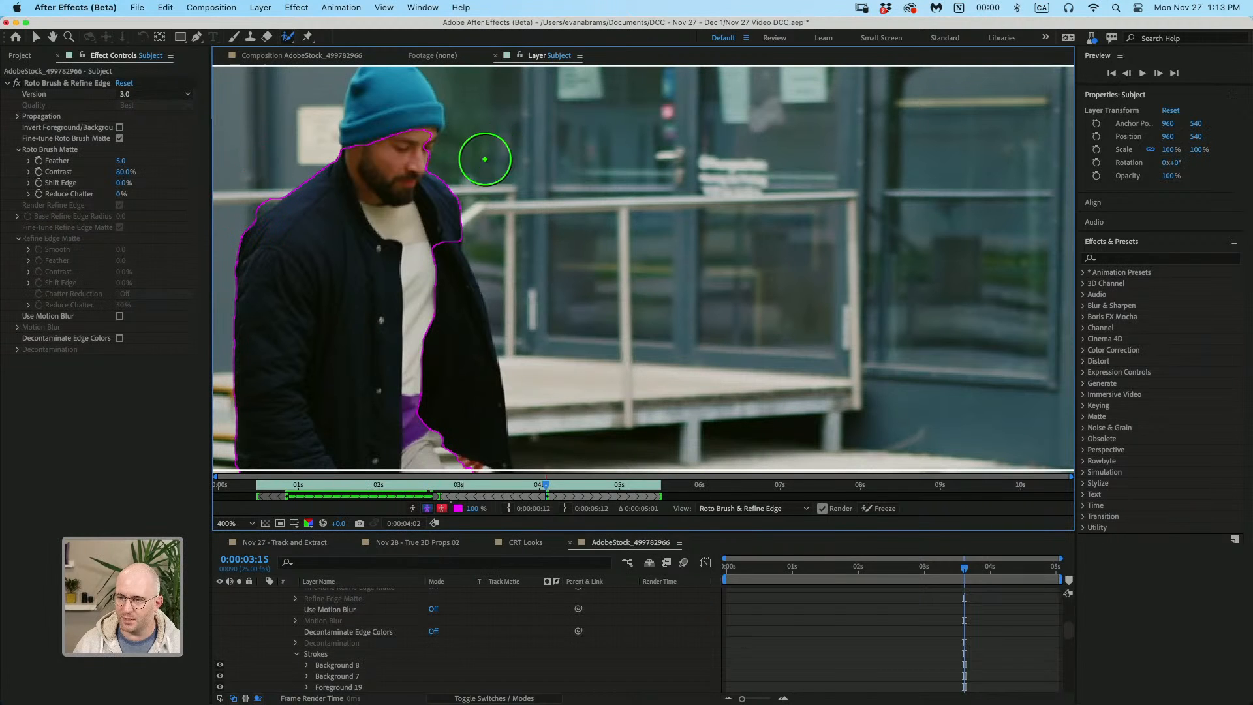
- Add the open side of the jacket and the blue beanie to the matte at 0:00:04:02 with foreground strokes, cleaning up the surrounding edge
drag(449, 218, 496, 93)
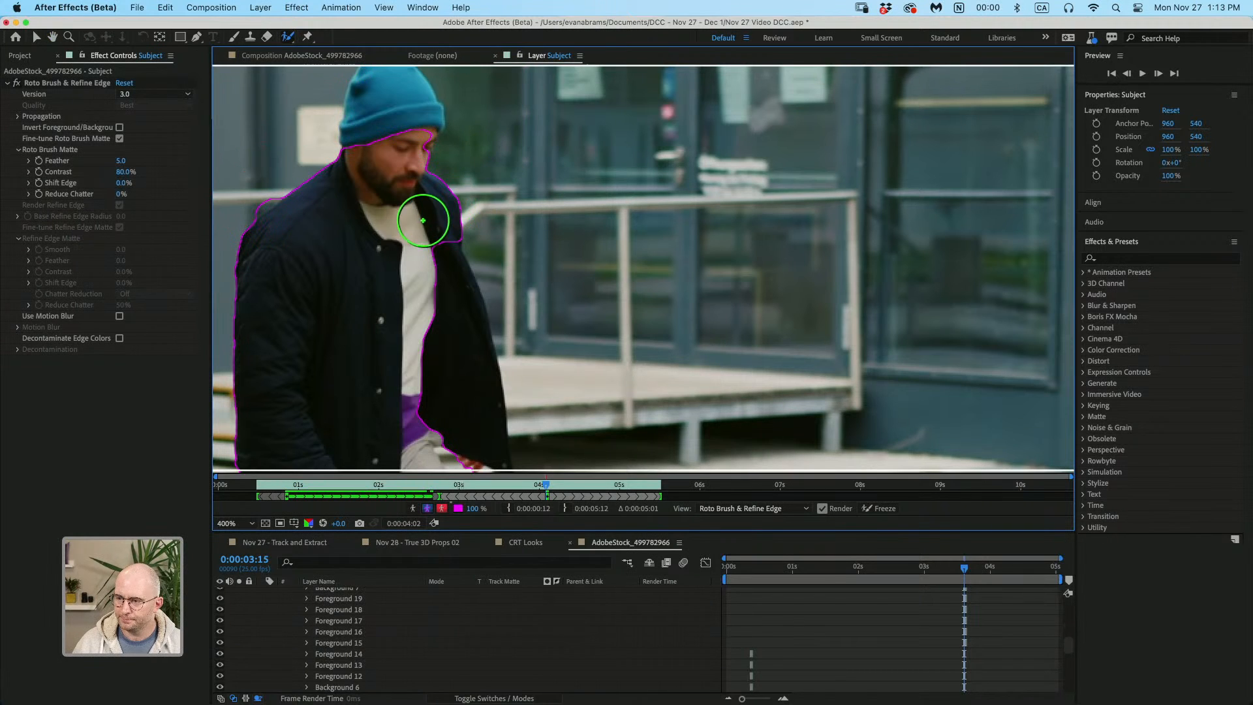
mouse_move(412, 227)
mouse_down()
mouse_move(424, 418)
mouse_move(475, 431)
mouse_up()
drag(546, 405, 601, 210)
mouse_move(739, 223)
mouse_down()
mouse_move(660, 291)
mouse_move(633, 355)
mouse_up()
mouse_move(604, 239)
mouse_down()
mouse_move(609, 322)
mouse_move(591, 323)
mouse_up()
scroll(576, 302, down, 1)
drag(526, 117, 529, 250)
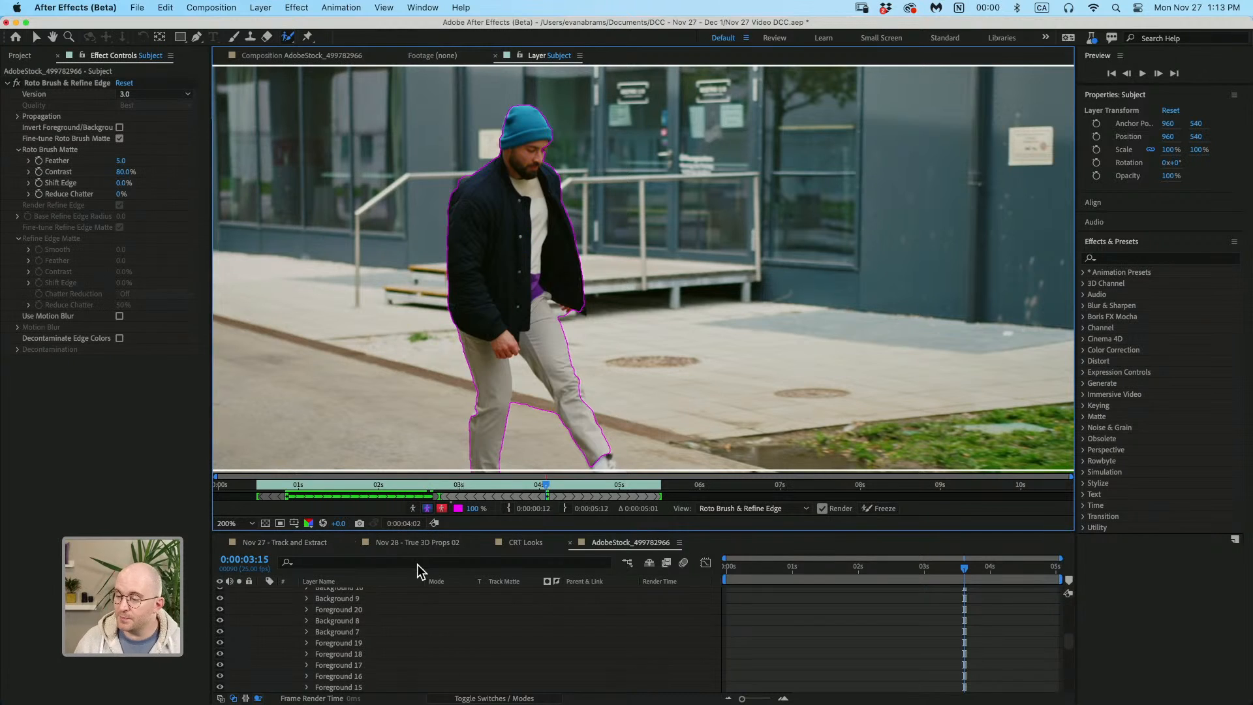
- Examine the outline where the two spans meet, from 0:00:02:18 to 0:00:02:21, especially the gap between the hands
click(440, 485)
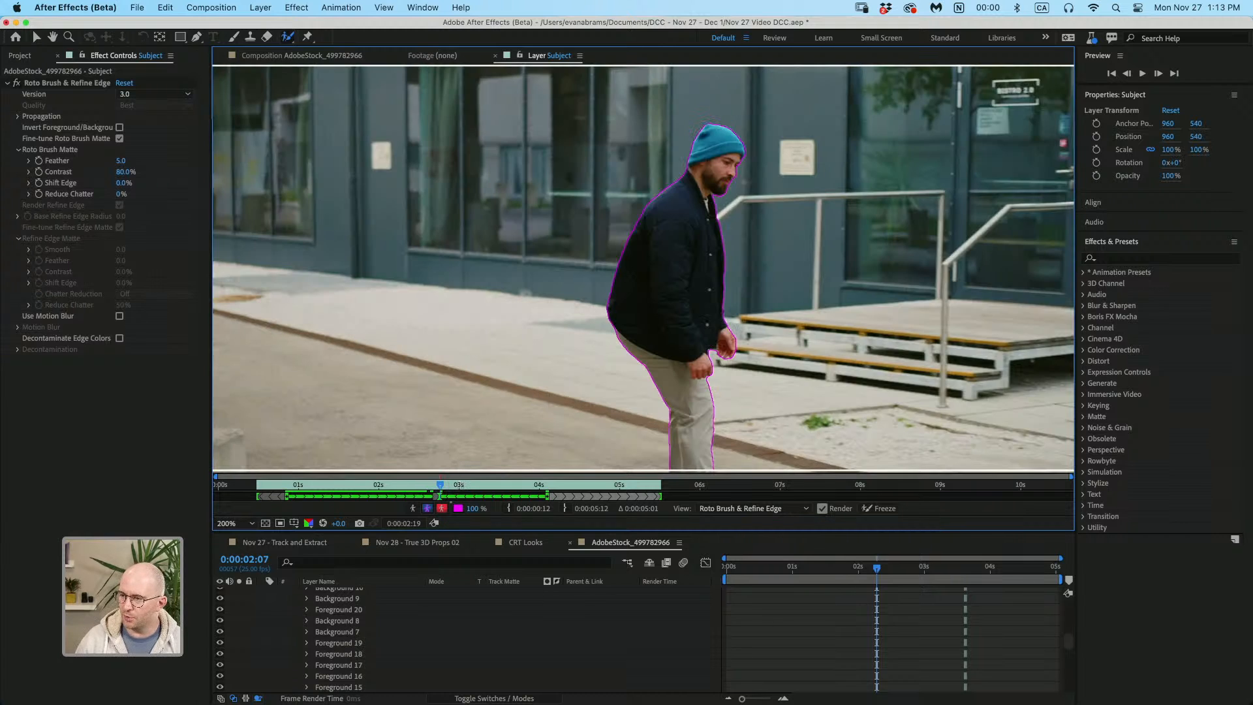
drag(552, 346, 440, 248)
drag(441, 481, 444, 483)
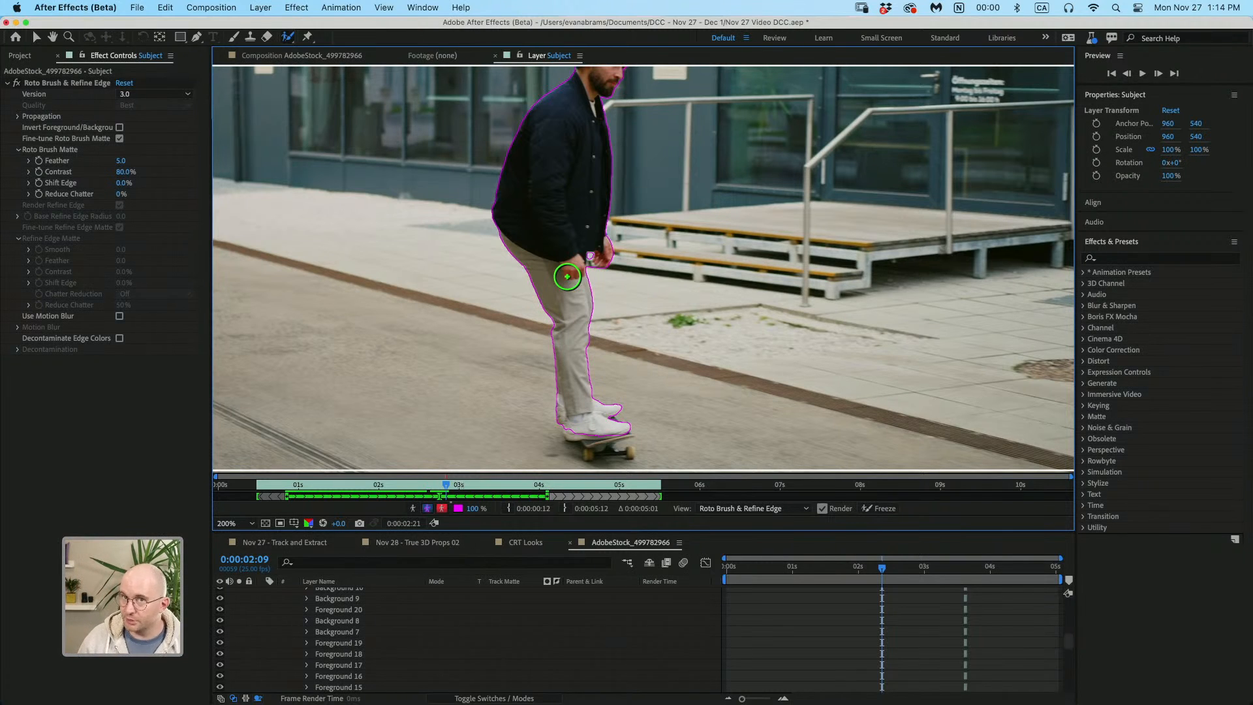
scroll(591, 261, up, 2)
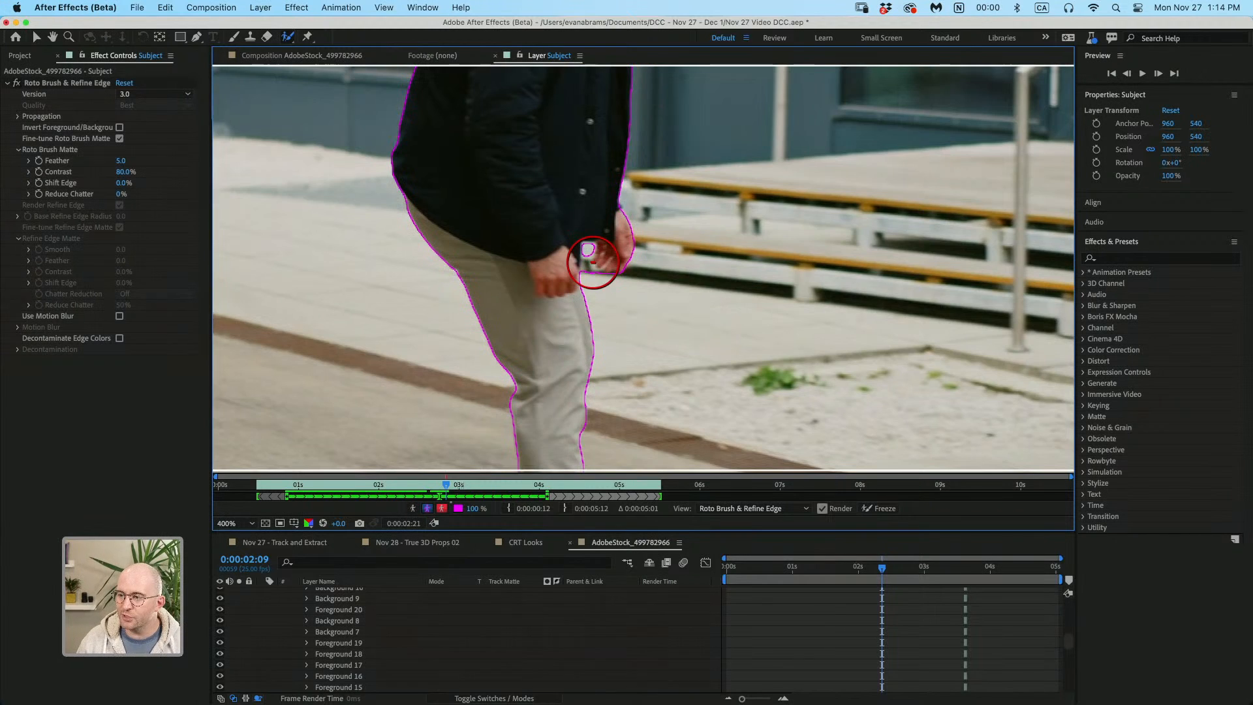
scroll(592, 263, up, 1)
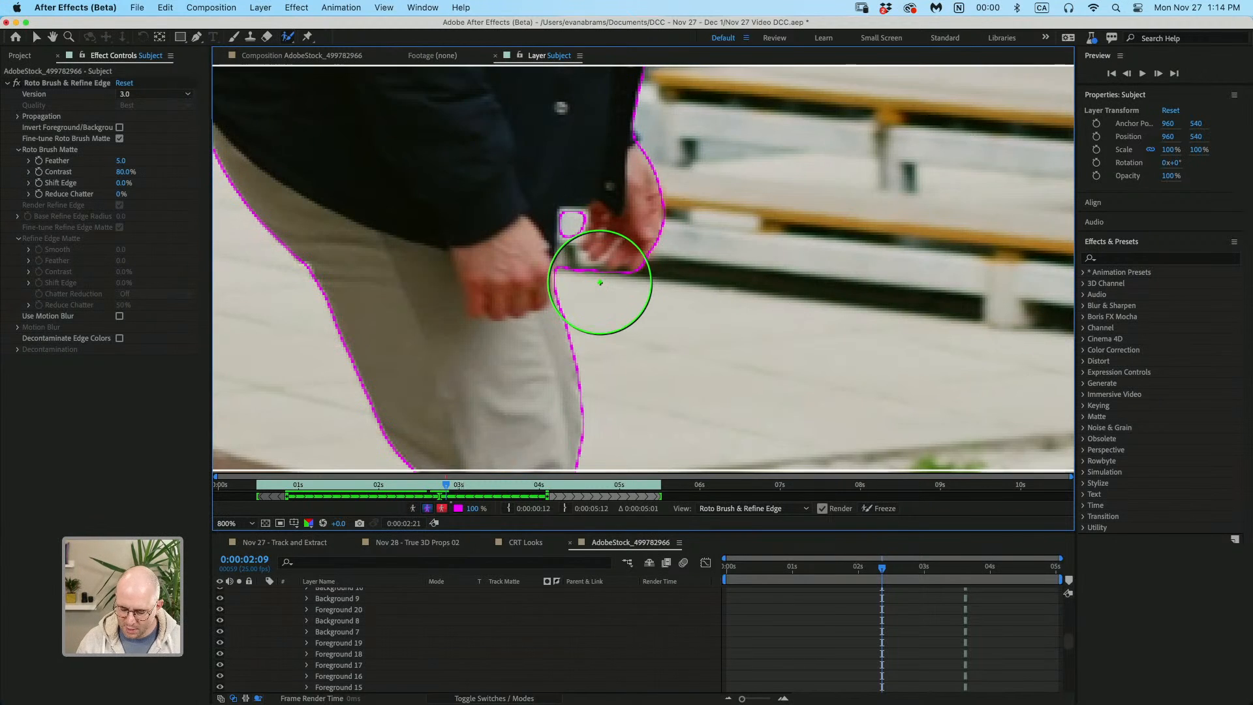
key(Page_Up)
key(Page_Up)
key(Page_Up)
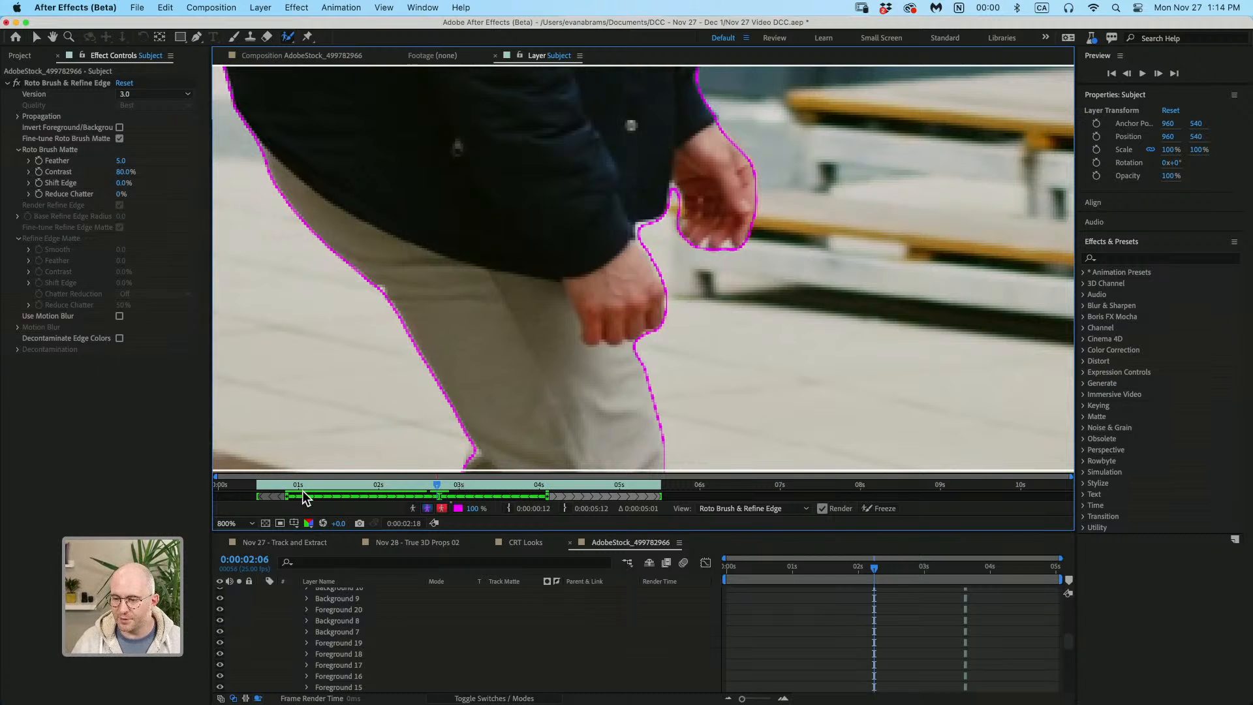
- Compare the outline around the hands and jacket hem at 0:00:02:18 and 0:00:02:19, close up and in full view
click(285, 485)
drag(543, 486, 436, 508)
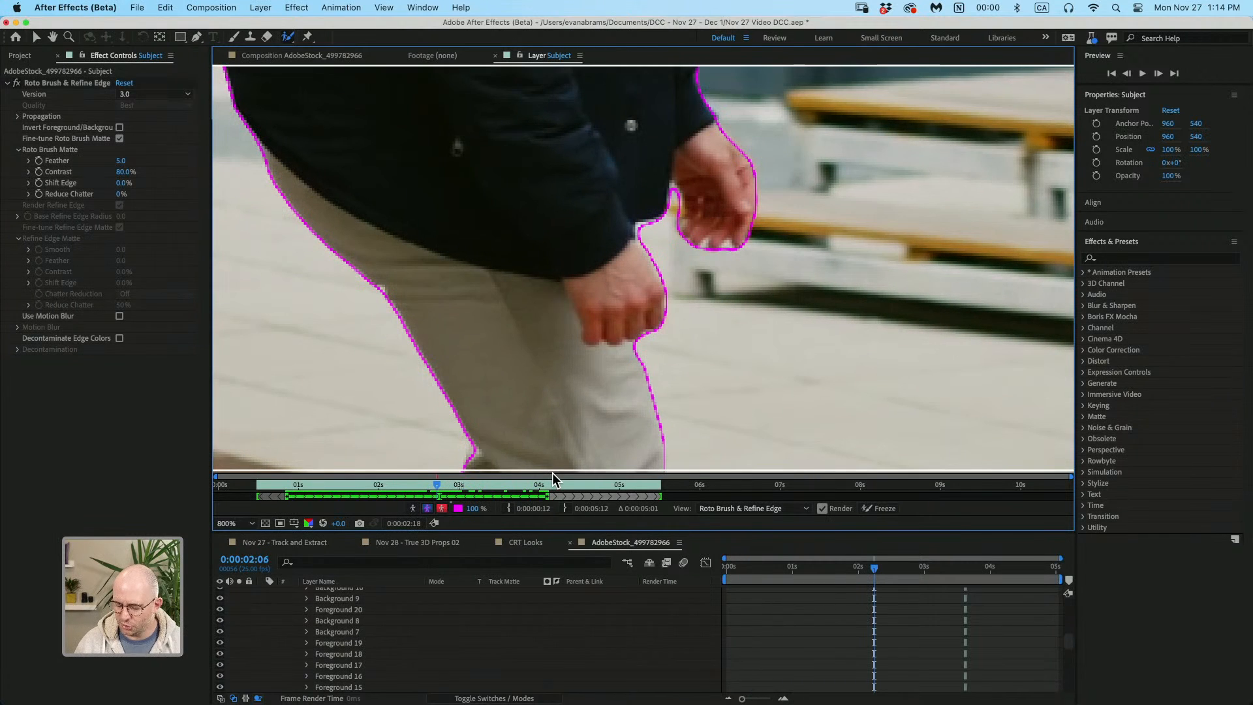
key(Page_Down)
key(Page_Down)
key(Page_Up)
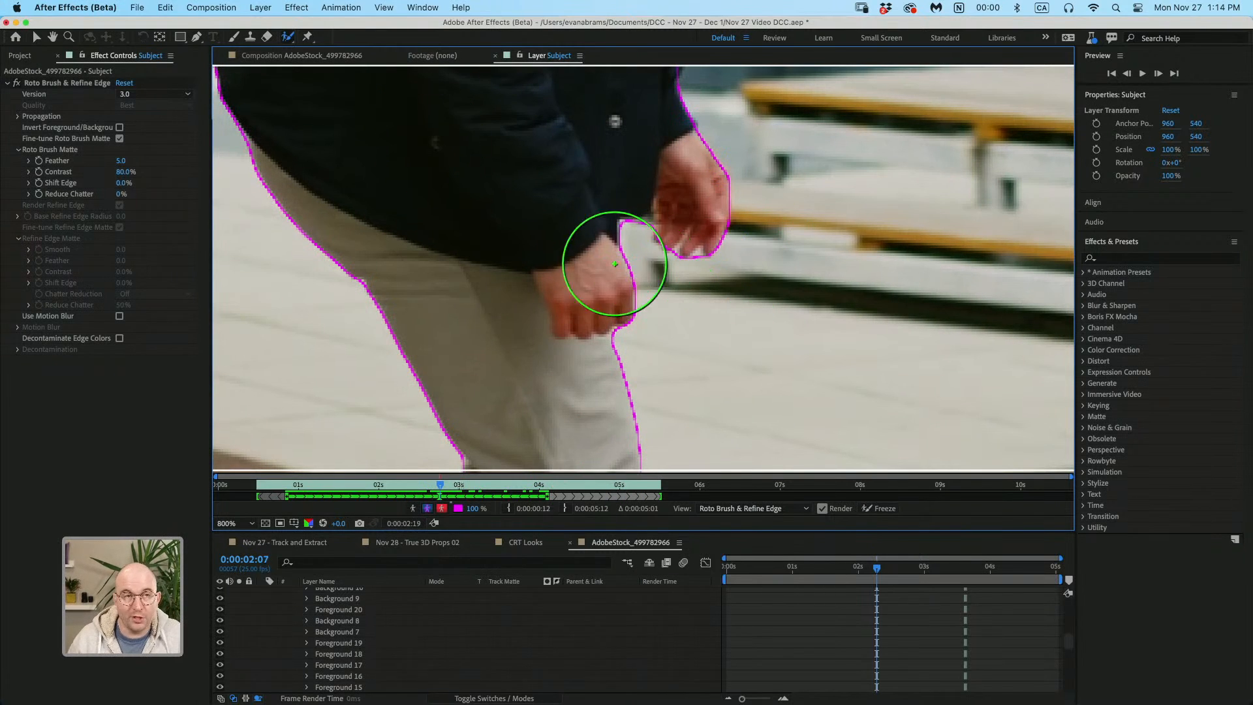
scroll(575, 227, down, 8)
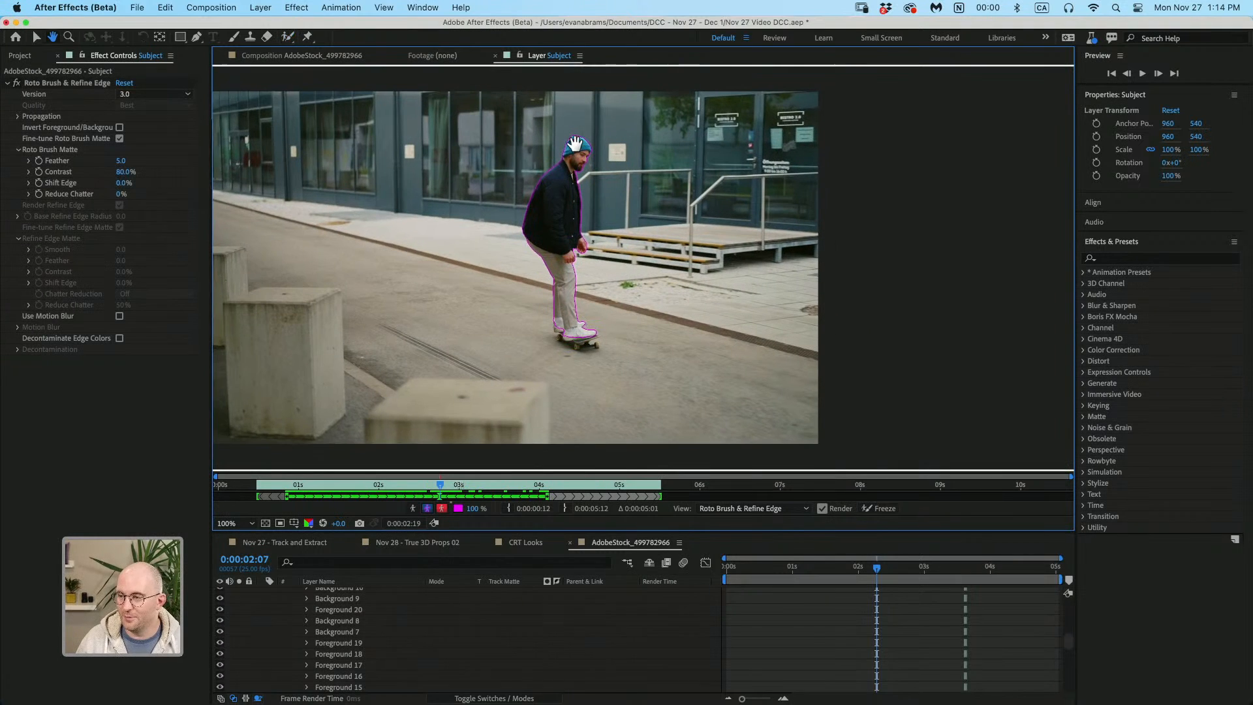
scroll(572, 246, up, 4)
scroll(573, 246, up, 2)
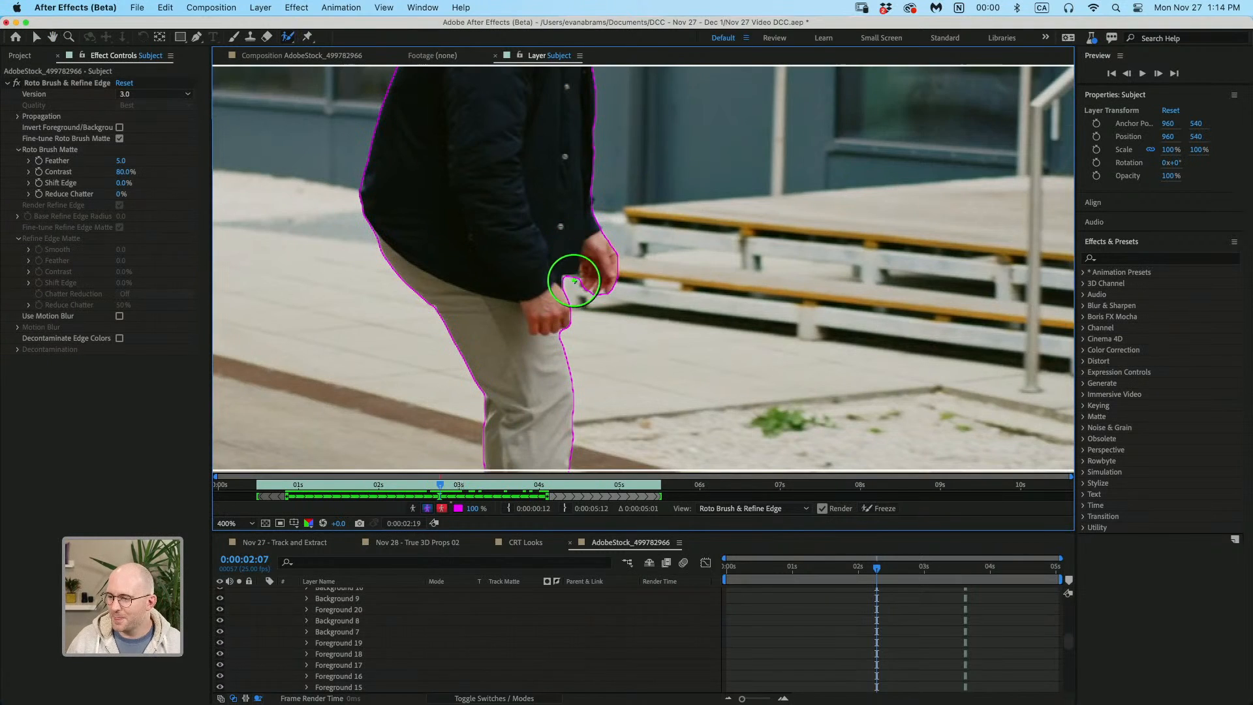
scroll(573, 273, up, 2)
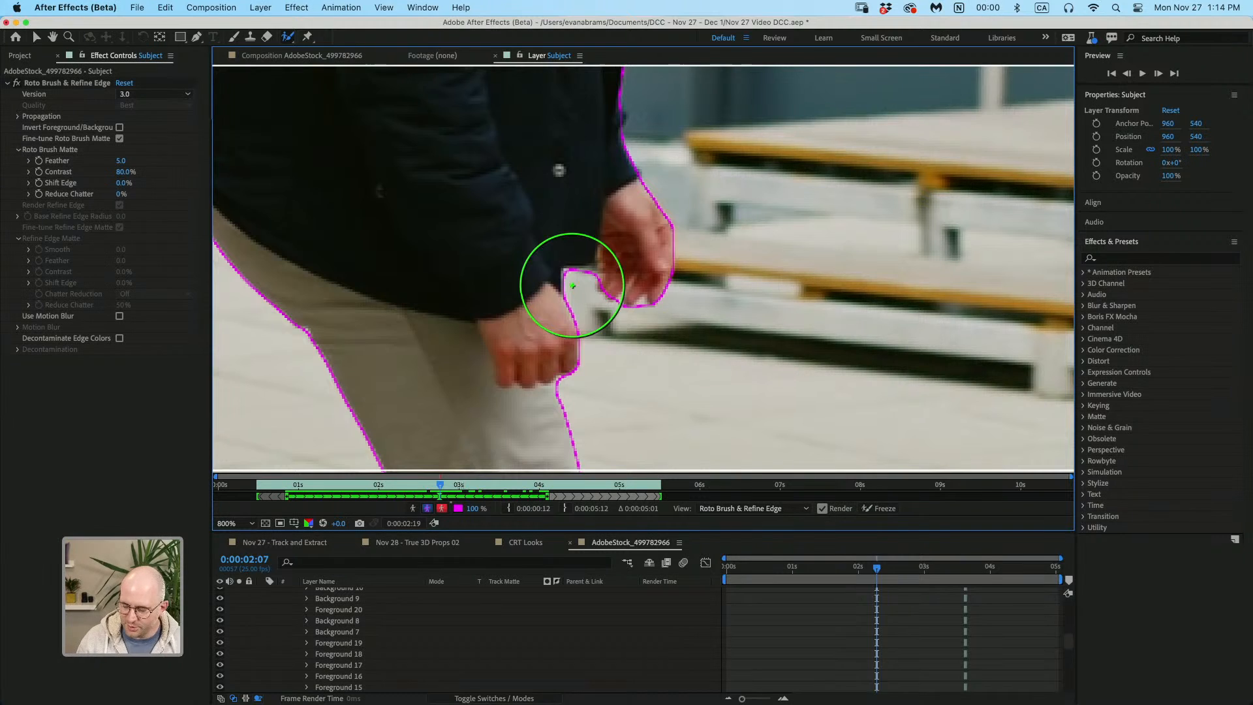
key(space)
key(space)
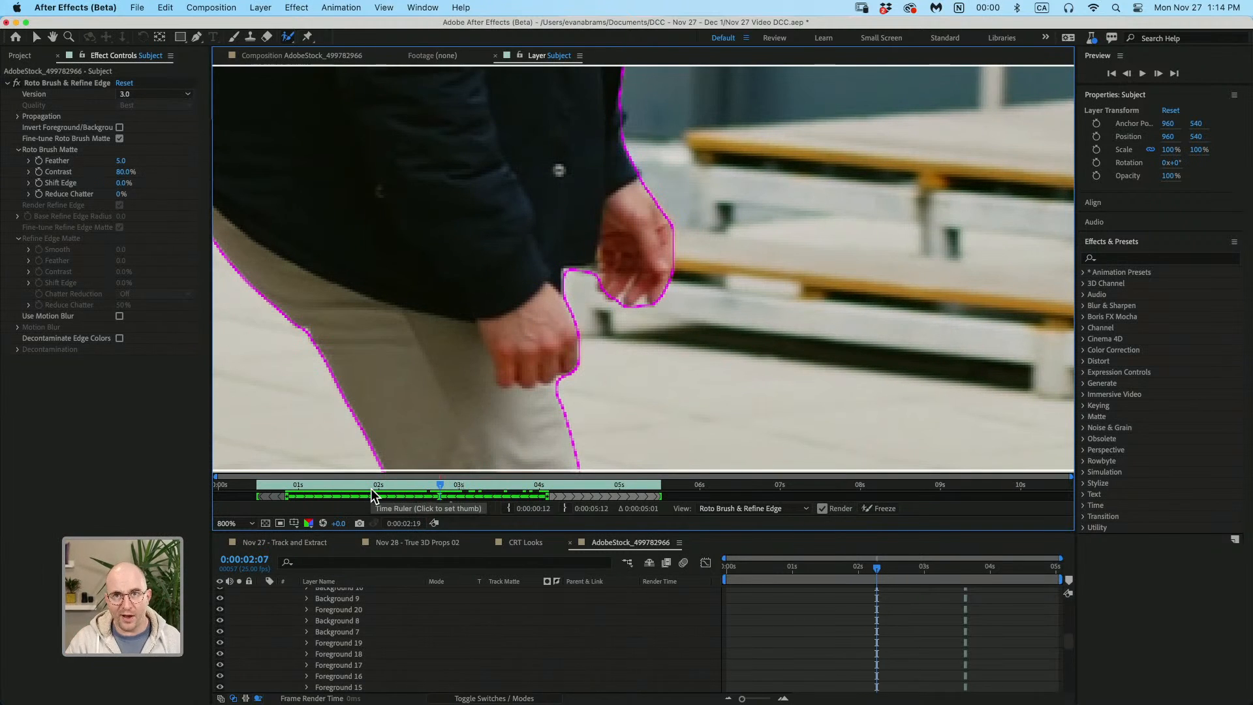
- Propagate the outline backward to the start of the first span and check the skateboarder at 0:00:00:20 and 0:00:00:21
scroll(599, 310, down, 1)
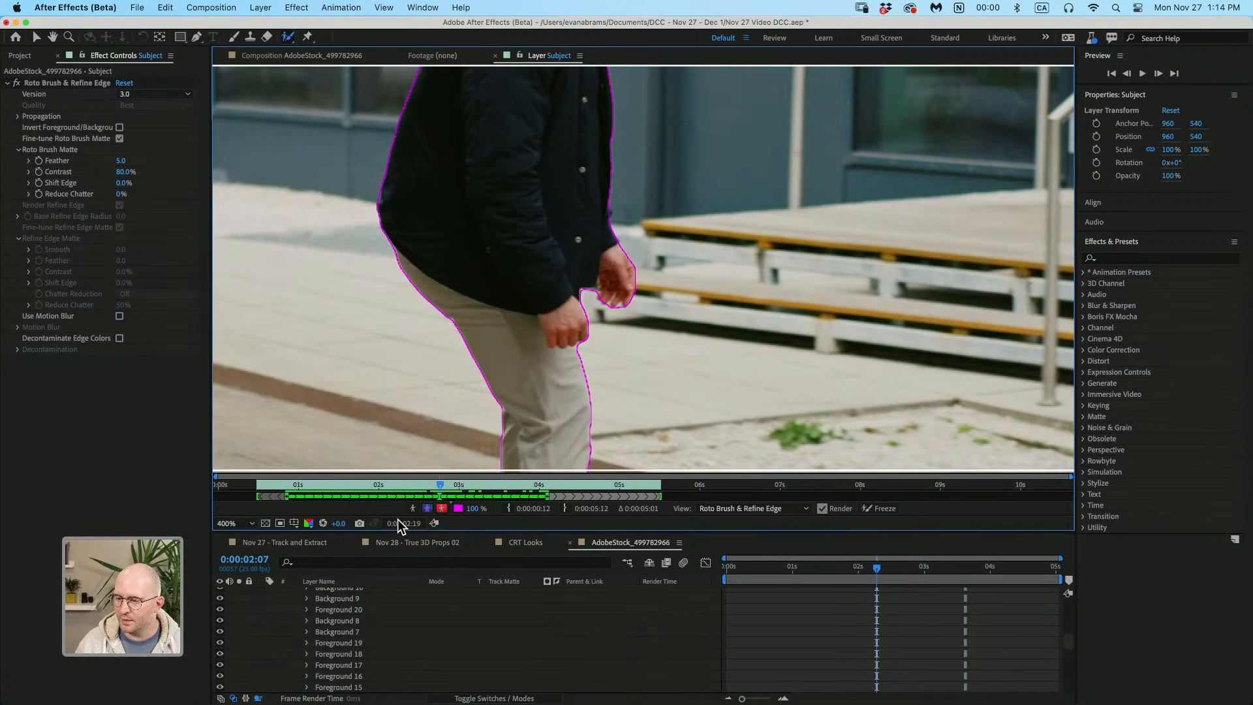
mouse_move(338, 487)
mouse_down()
mouse_move(257, 502)
mouse_move(456, 504)
mouse_move(283, 509)
mouse_up()
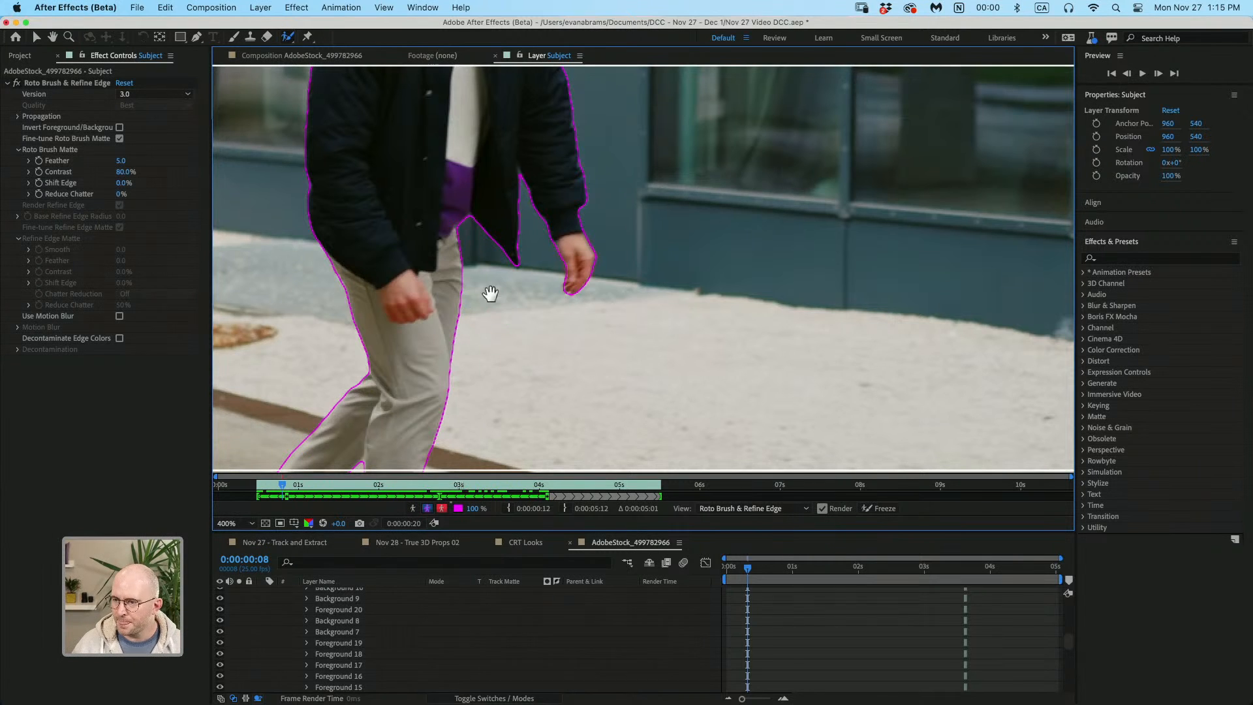
scroll(490, 291, down, 2)
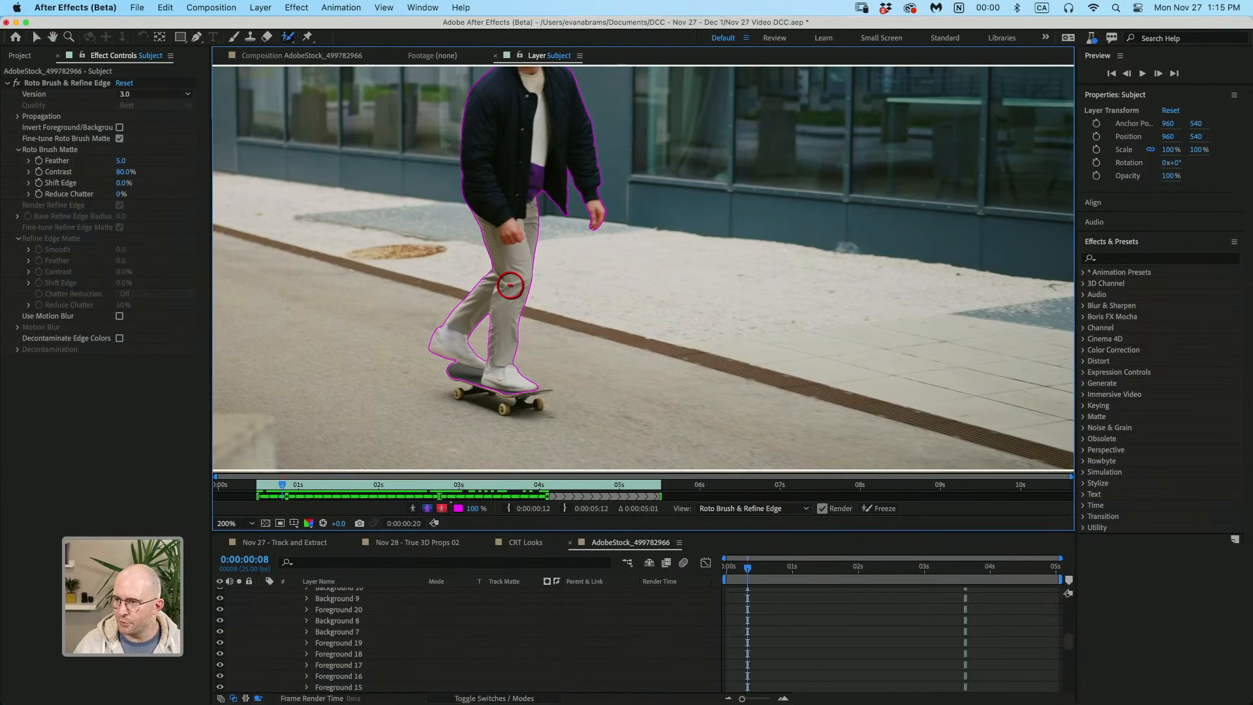
scroll(511, 285, up, 2)
click(287, 486)
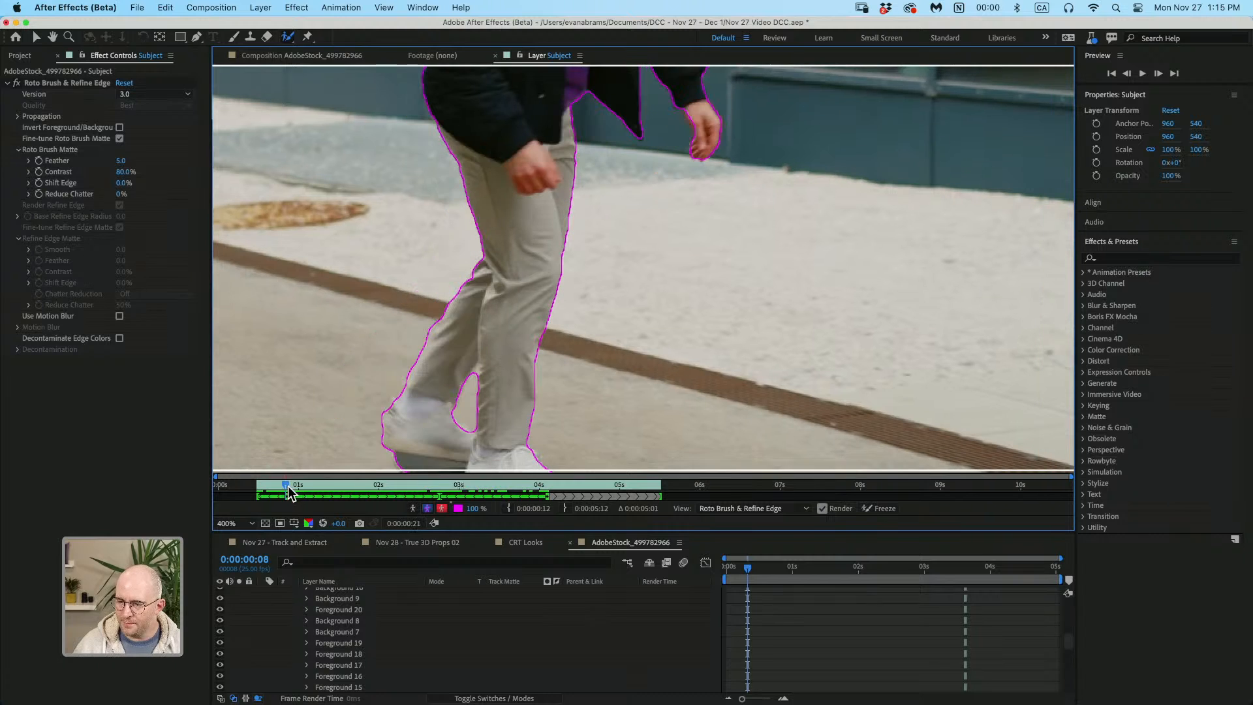
scroll(543, 410, down, 2)
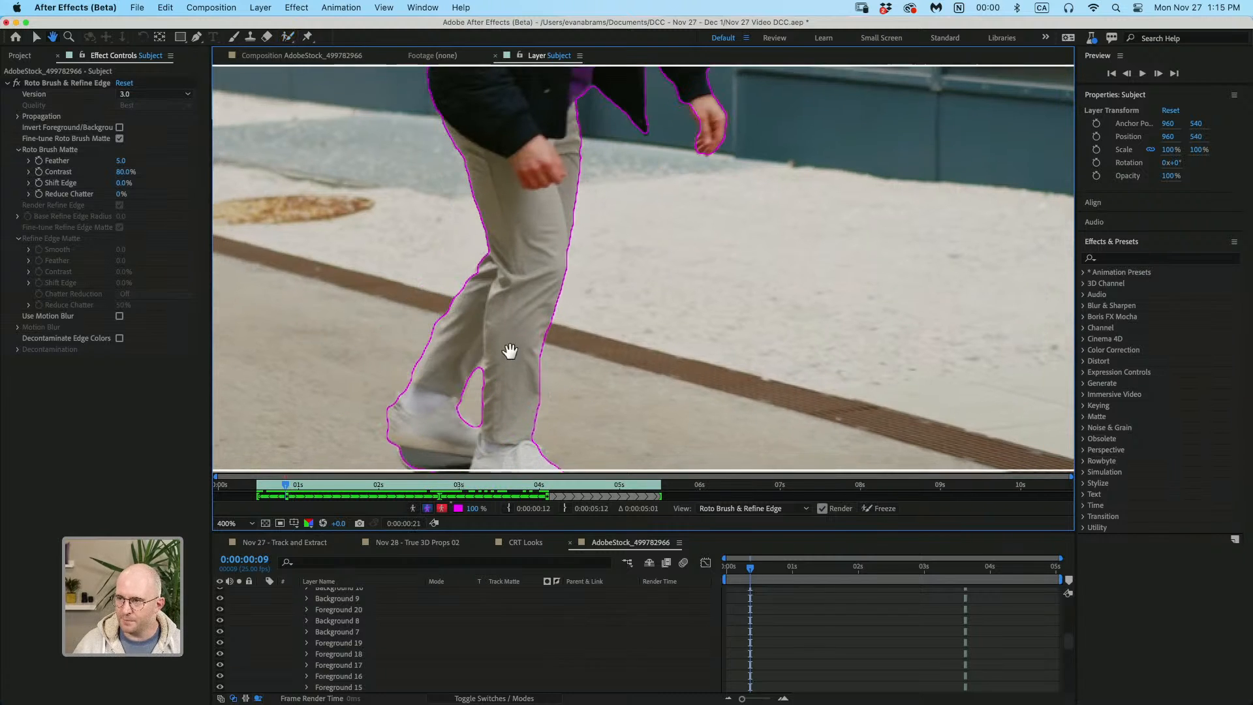
- Step back through the frames to 0:00:00:17 and compare the outline around the skateboard and raised foot with 0:00:00:18
scroll(512, 352, up, 2)
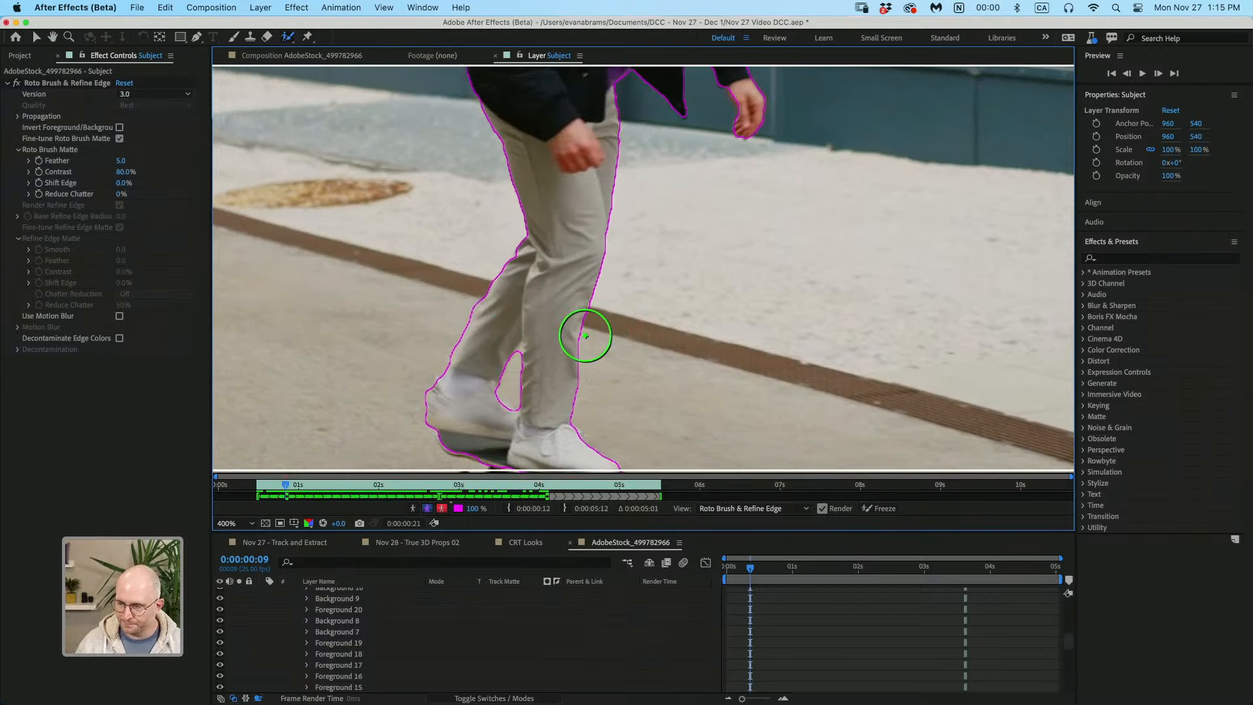
key(Page_Up)
key(Page_Up)
key(Page_Up)
key(Page_Up)
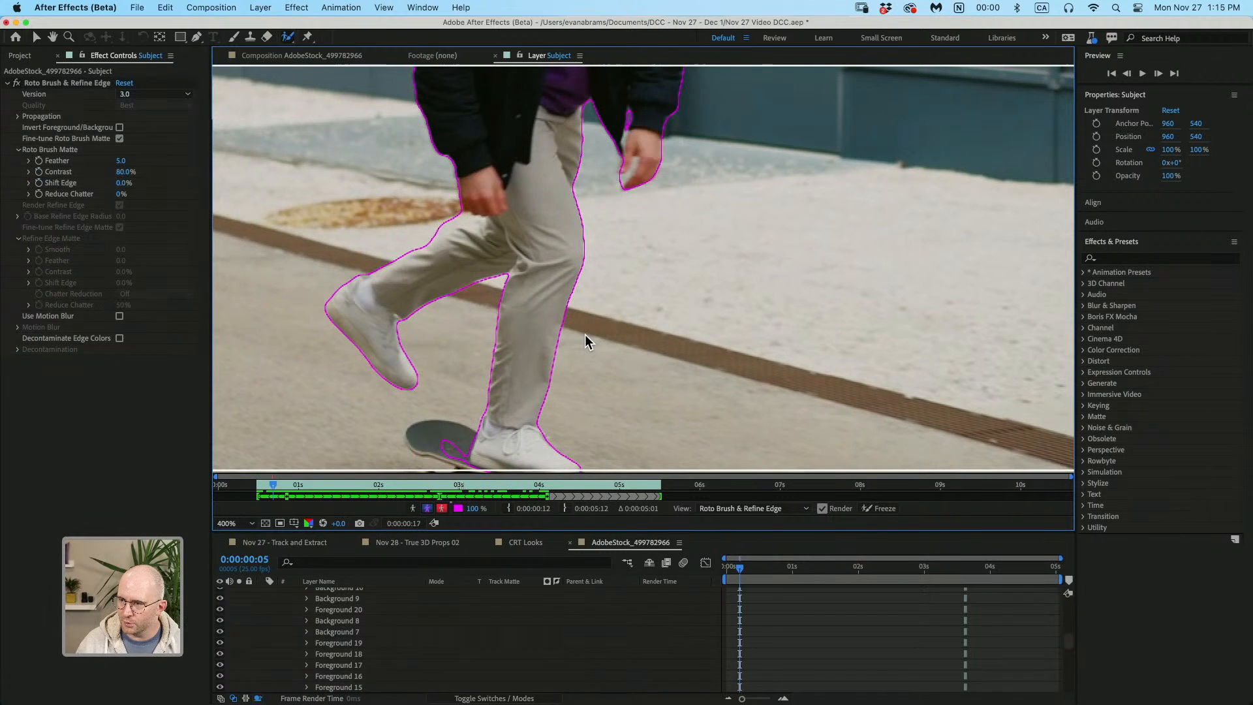
key(Page_Down)
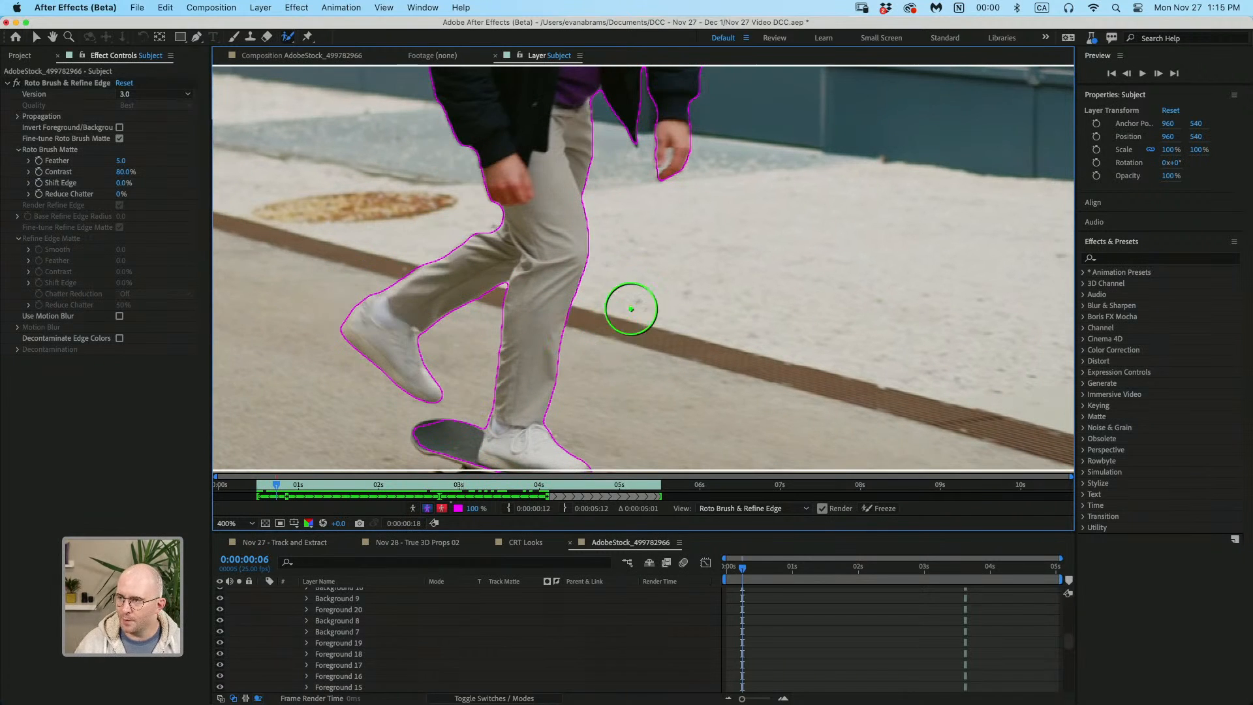
- Subtract the gap between thumb and fingers of the front hand from the matte at 0:00:00:19
drag(646, 229, 550, 350)
scroll(582, 281, up, 1)
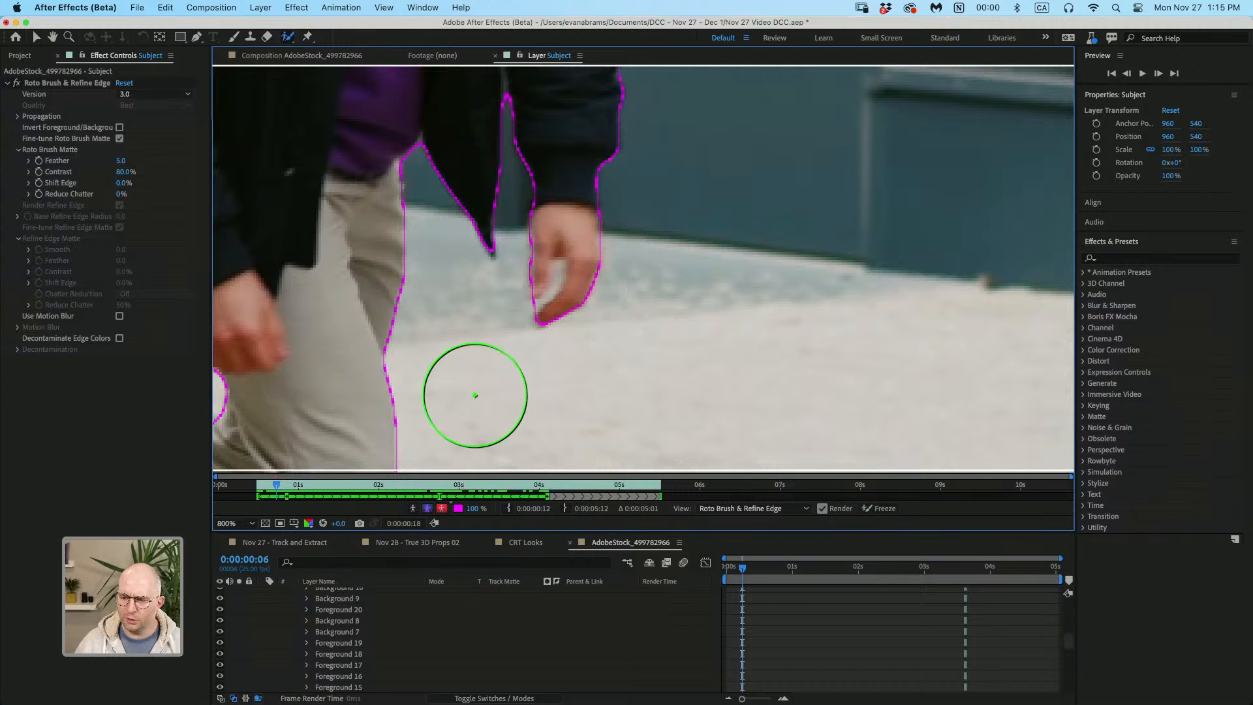
key(Page_Down)
key(Page_Down)
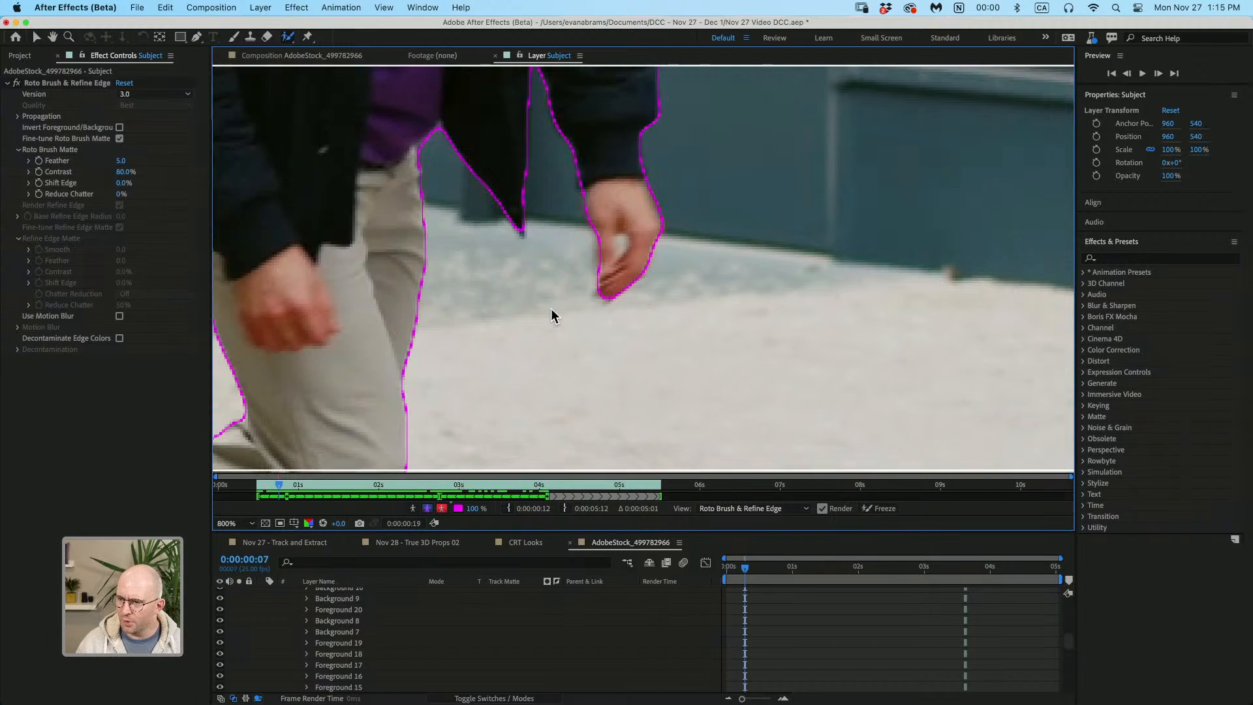
key(Page_Up)
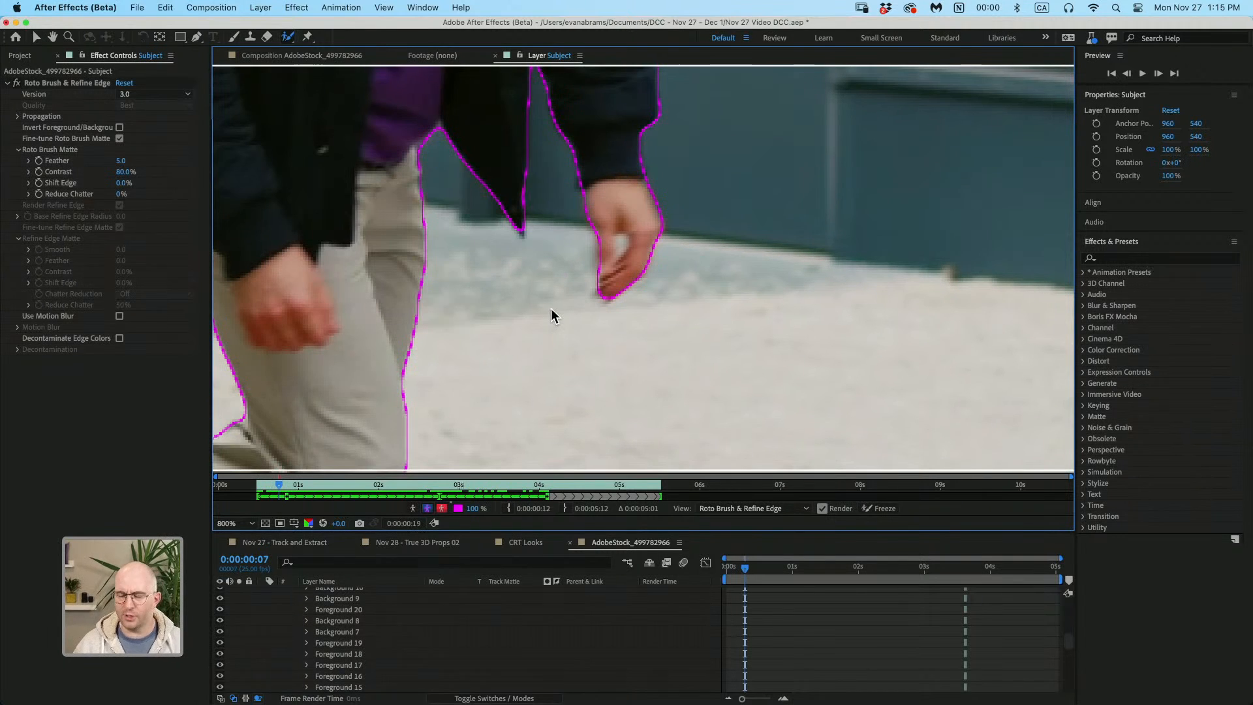
scroll(607, 260, up, 1)
mouse_move(667, 236)
mouse_down()
mouse_move(582, 235)
mouse_move(574, 261)
mouse_up()
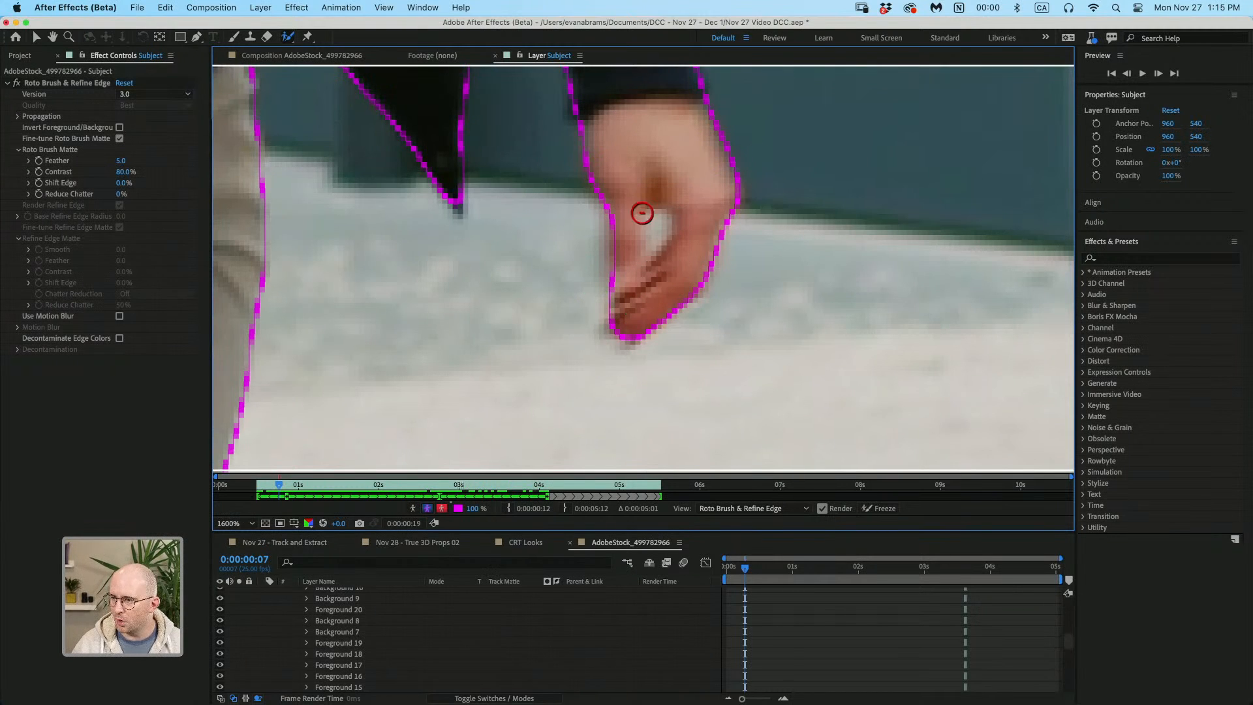
mouse_move(668, 208)
mouse_down()
mouse_move(654, 233)
mouse_move(665, 280)
mouse_up()
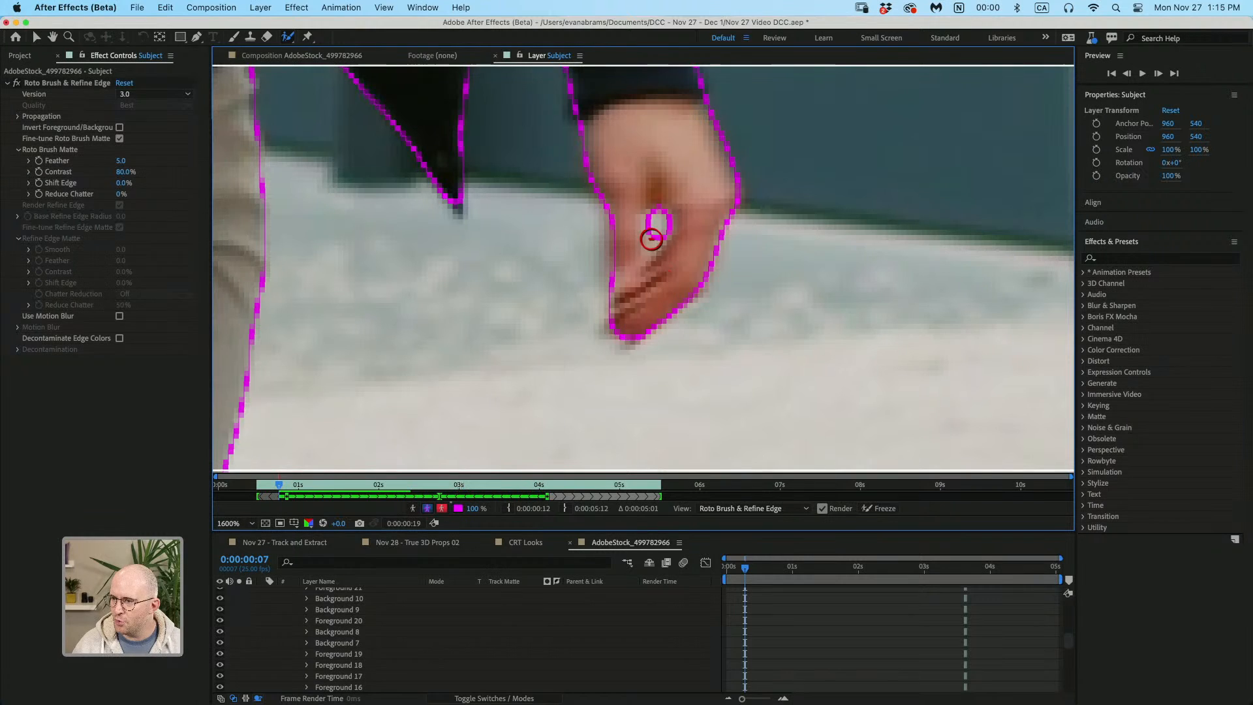
scroll(655, 222, down, 2)
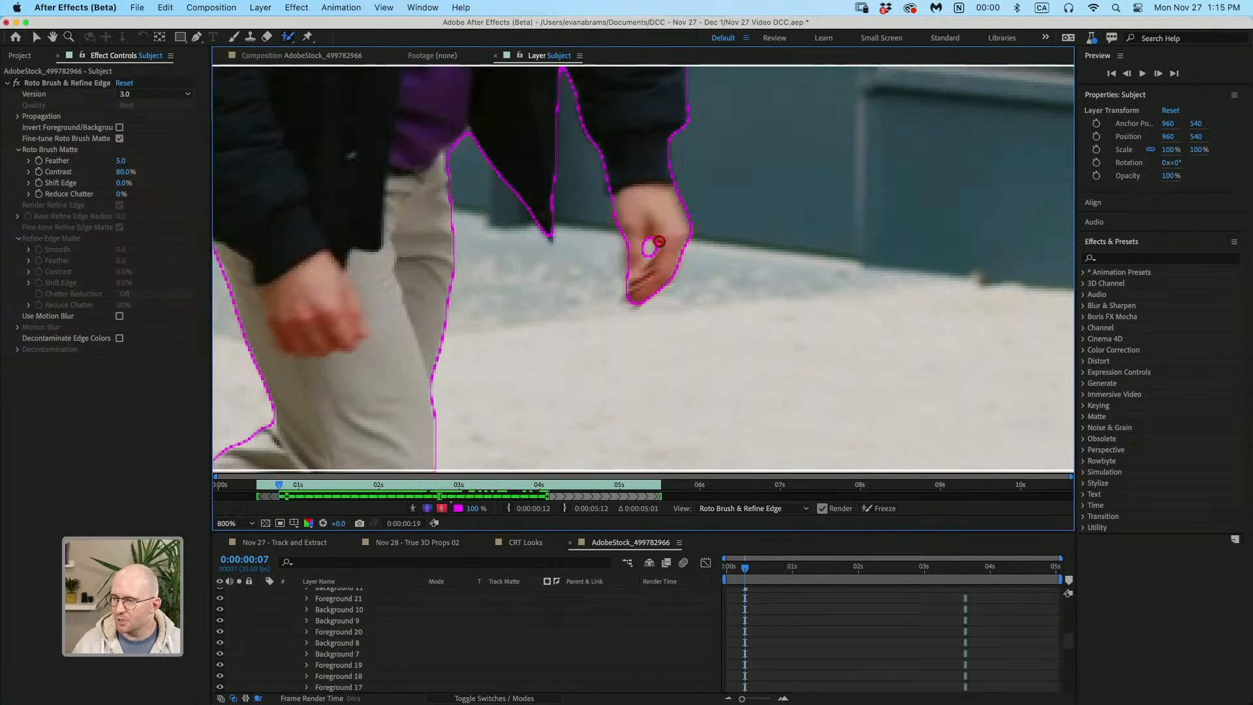
- Check the hand's gap at 0:00:00:18 and paint the missing finger area back into the foreground
key(Page_Up)
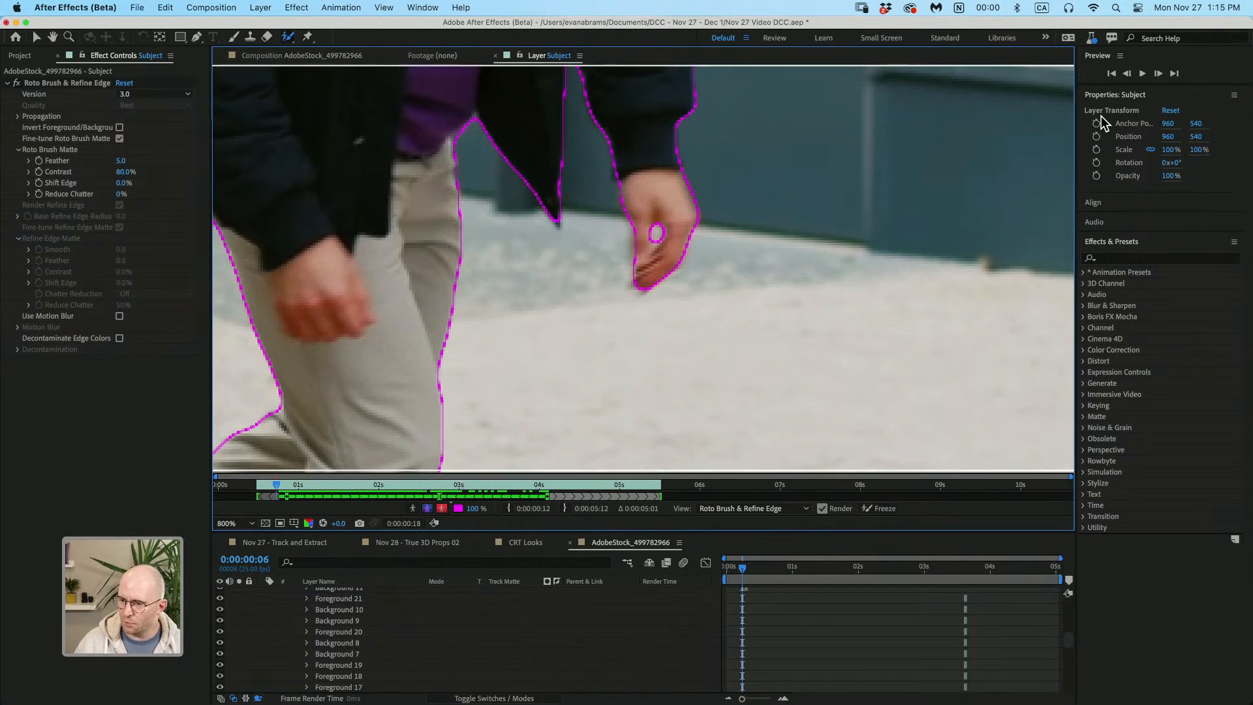
scroll(595, 265, up, 2)
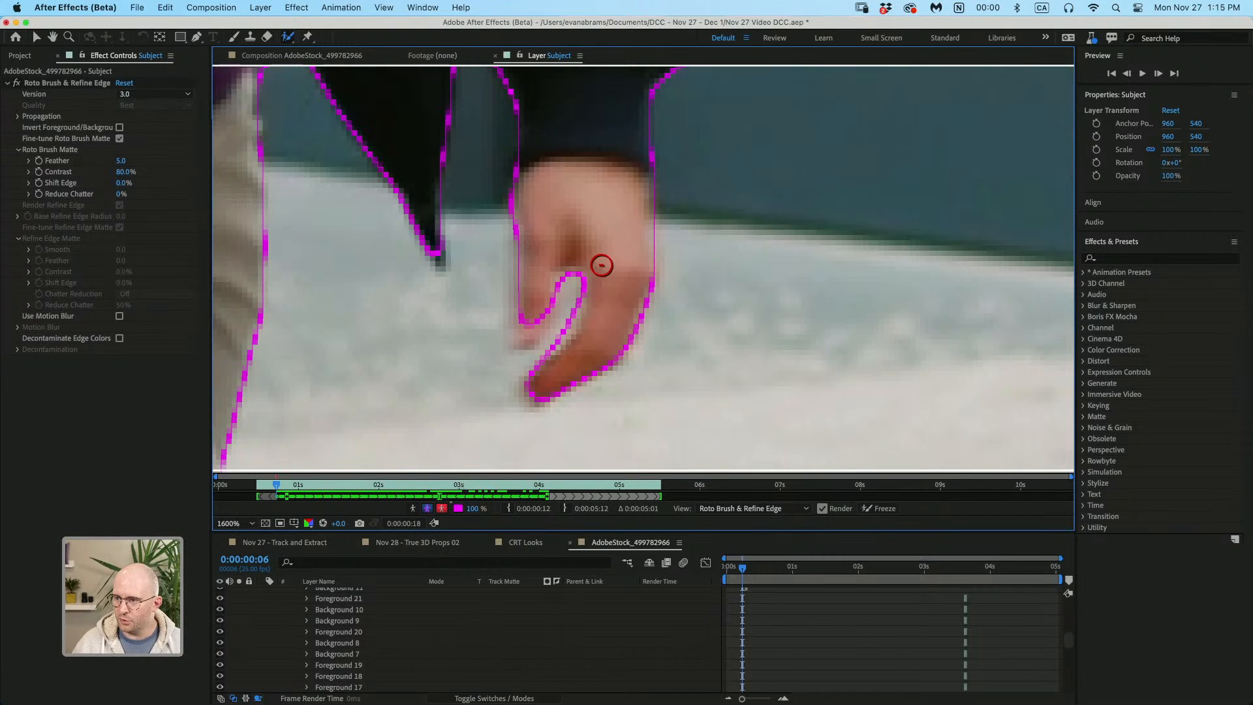
scroll(582, 310, down, 2)
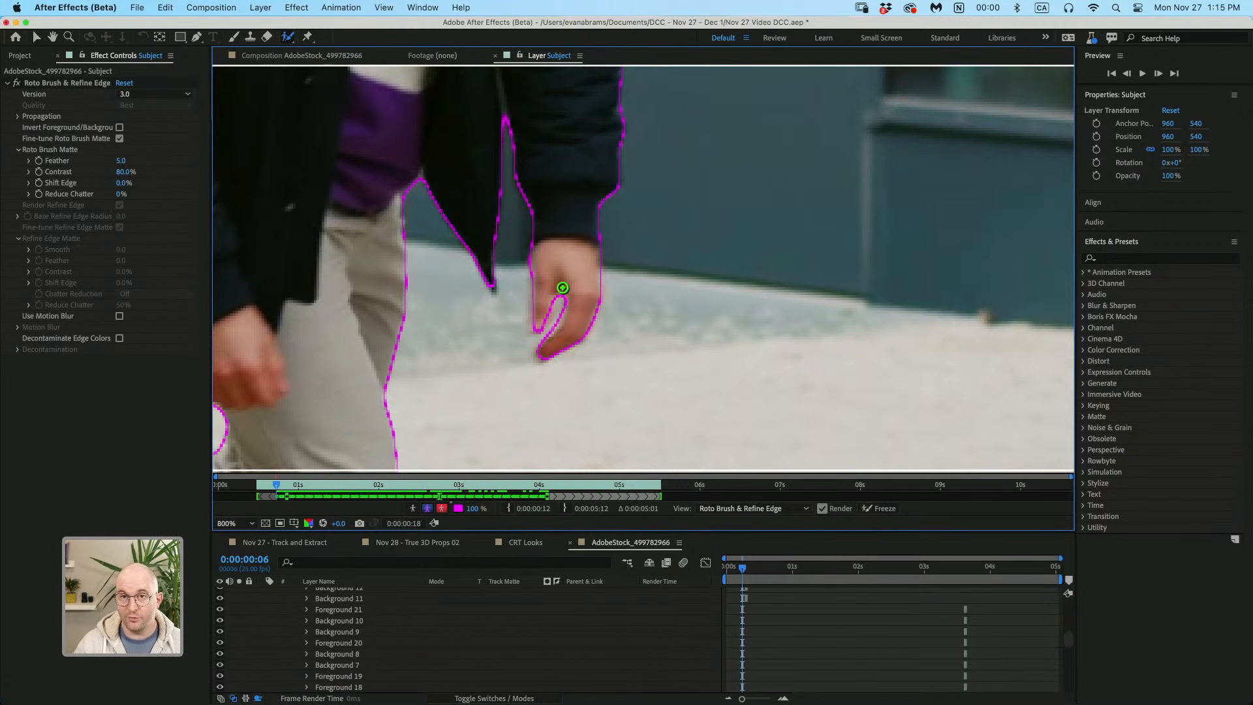
- Subtract the narrow gap between the front sleeve and the jacket hem at 0:00:00:17
key(Page_Up)
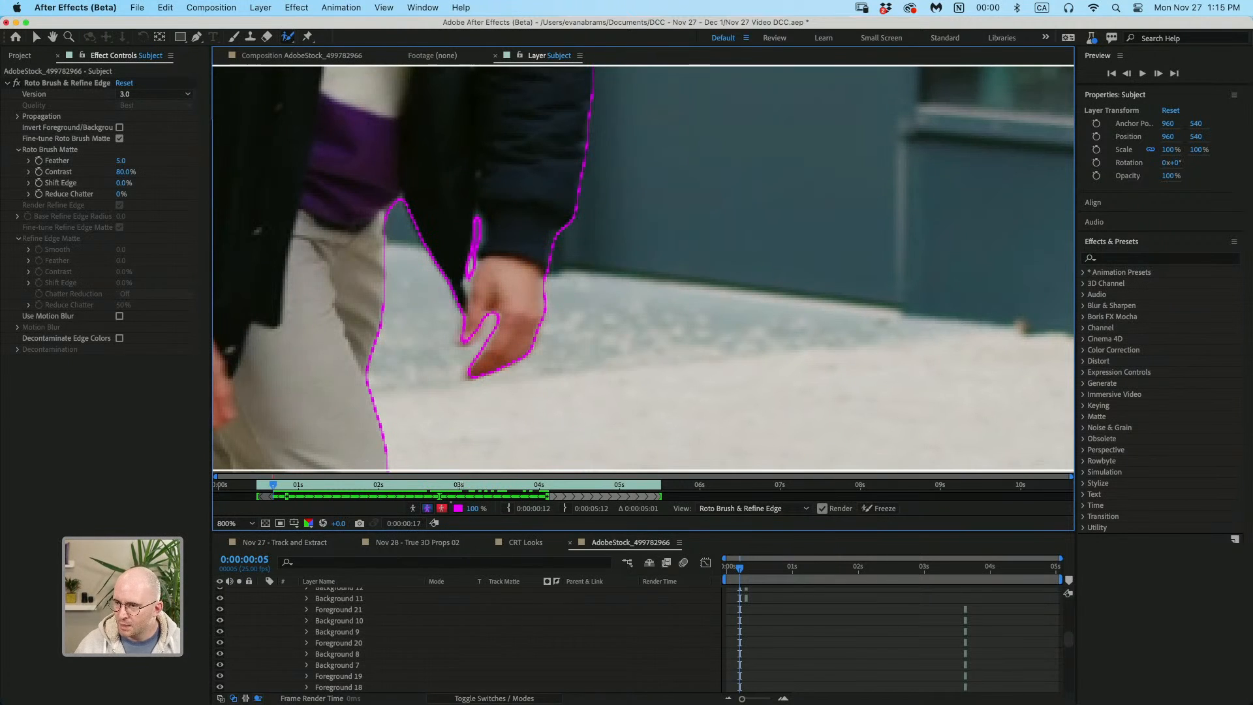
scroll(468, 274, up, 2)
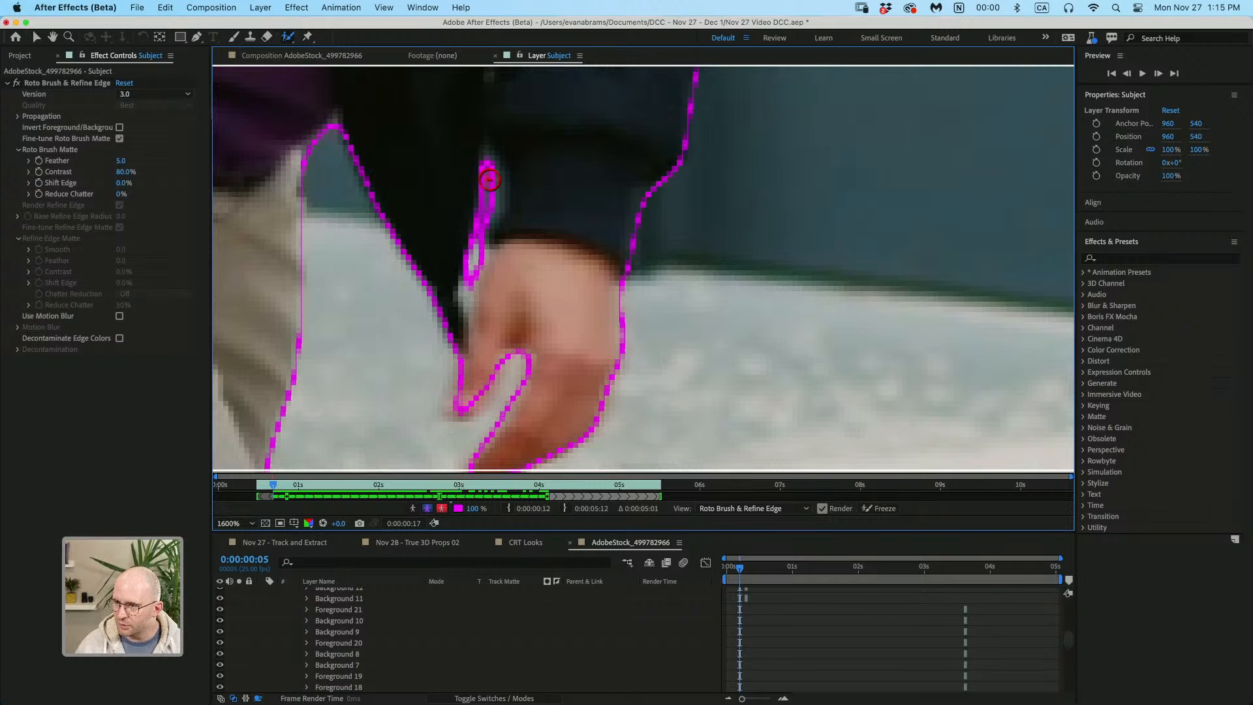
mouse_move(489, 180)
mouse_down()
mouse_move(469, 294)
mouse_move(517, 254)
mouse_up()
- At 0:00:00:17, exclude the background wedge behind the knee and add the raised shoe's toe to the foreground
scroll(506, 280, down, 2)
mouse_move(346, 444)
mouse_down()
mouse_move(488, 288)
mouse_move(602, 257)
mouse_up()
drag(551, 351, 574, 211)
mouse_move(554, 265)
mouse_down()
mouse_move(570, 212)
mouse_move(541, 178)
mouse_up()
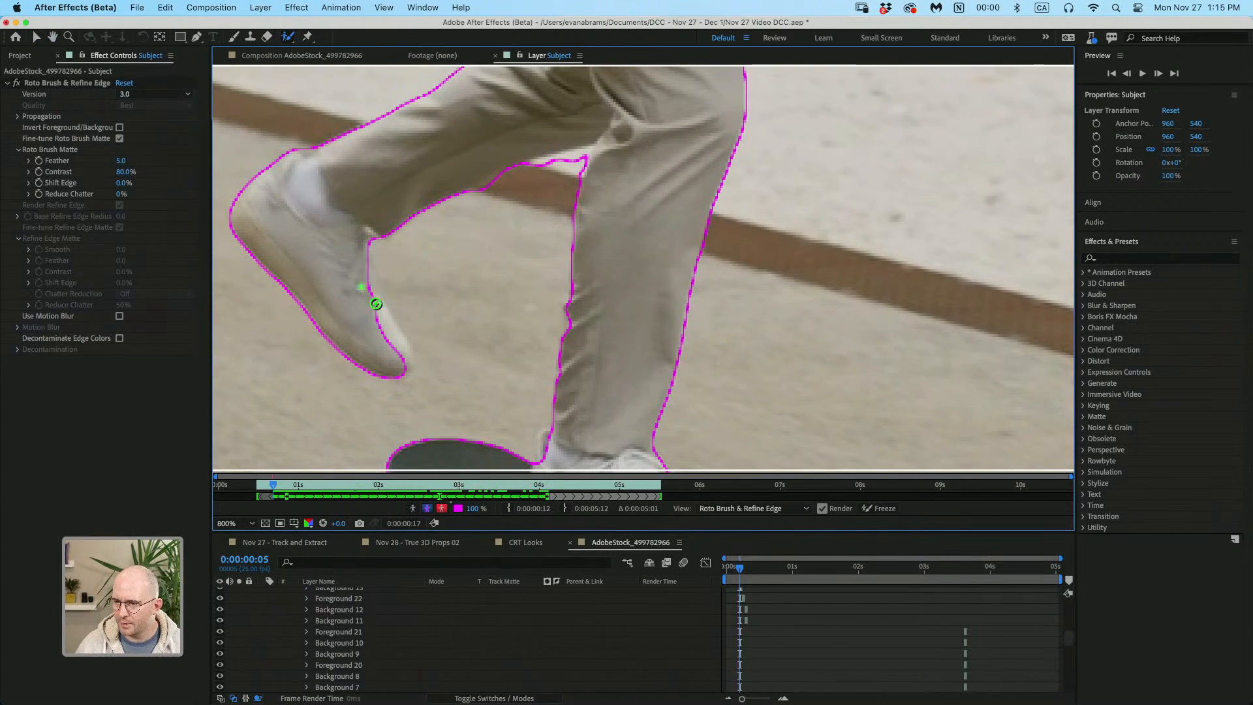
drag(376, 304, 402, 360)
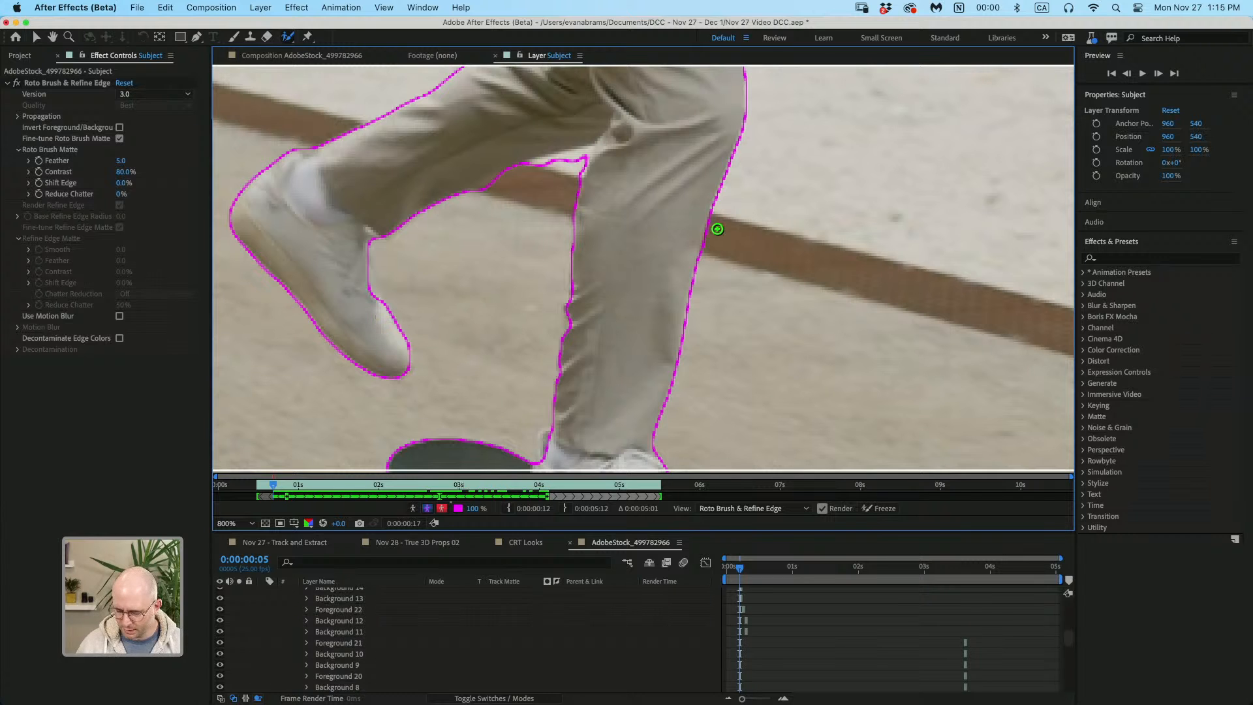
- Subtract the background at the top of the gap between the legs at 0:00:00:19, and check the frames back to 0:00:00:16
key(Page_Down)
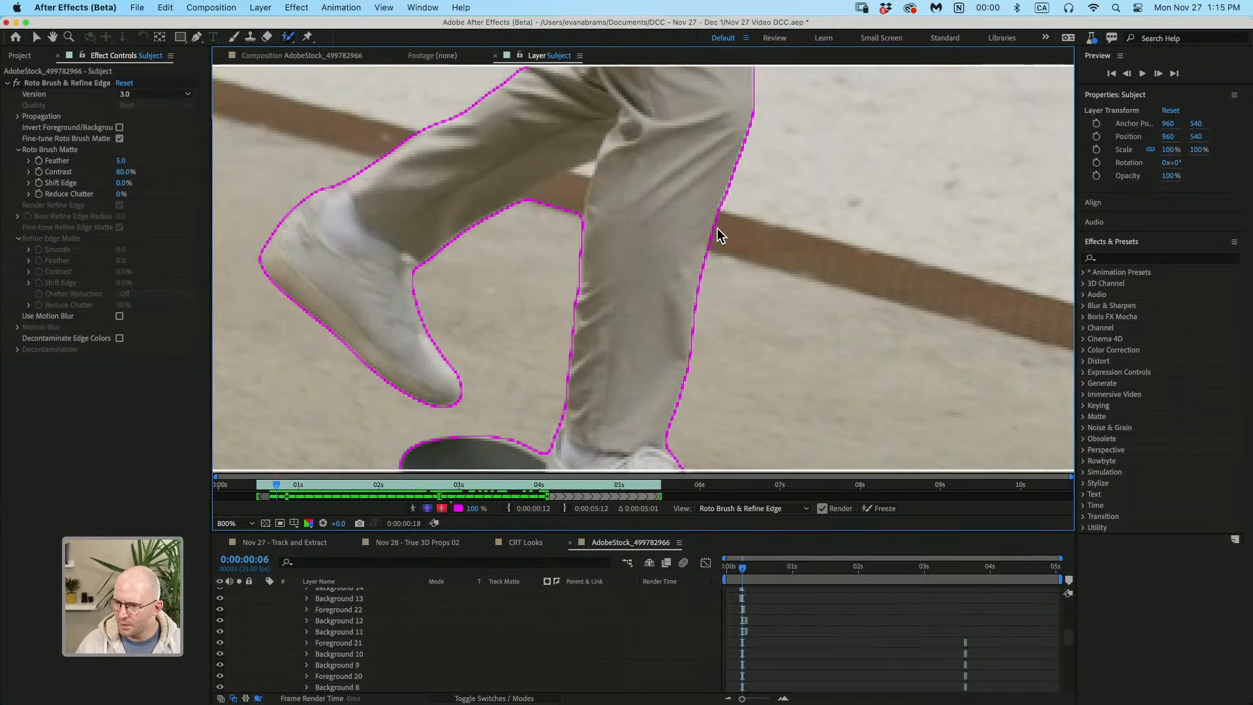
key(Page_Down)
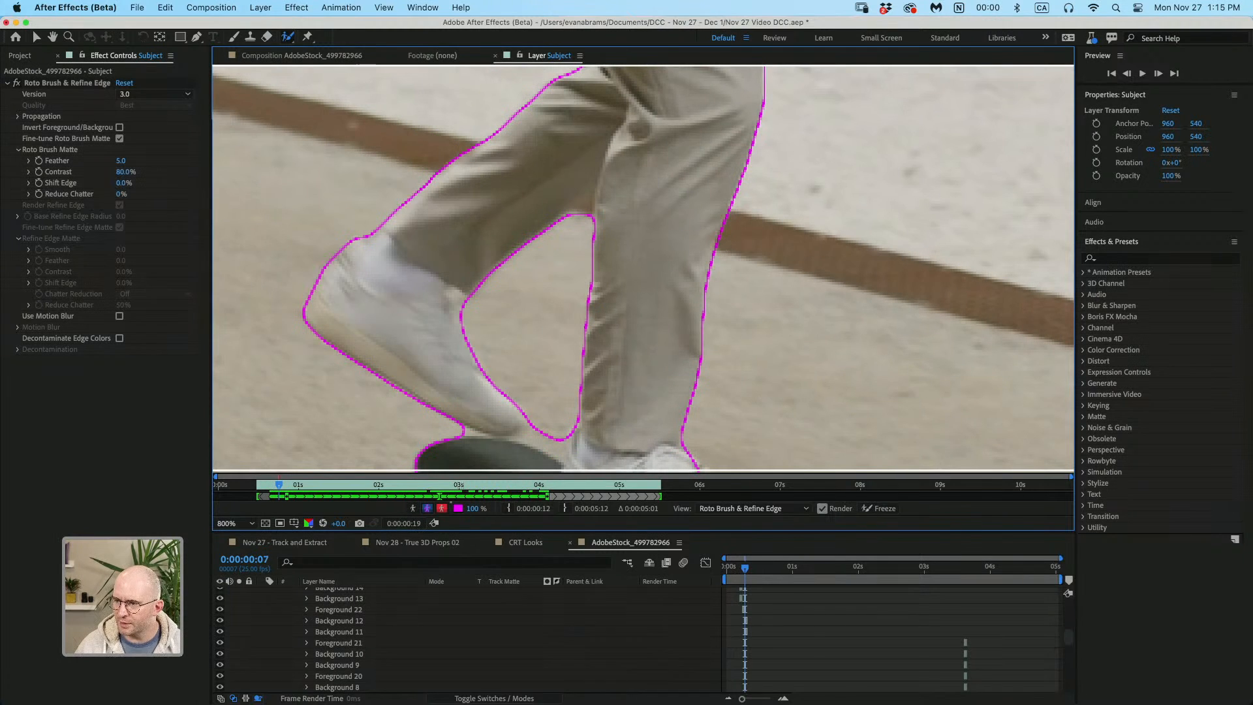
drag(590, 200, 576, 242)
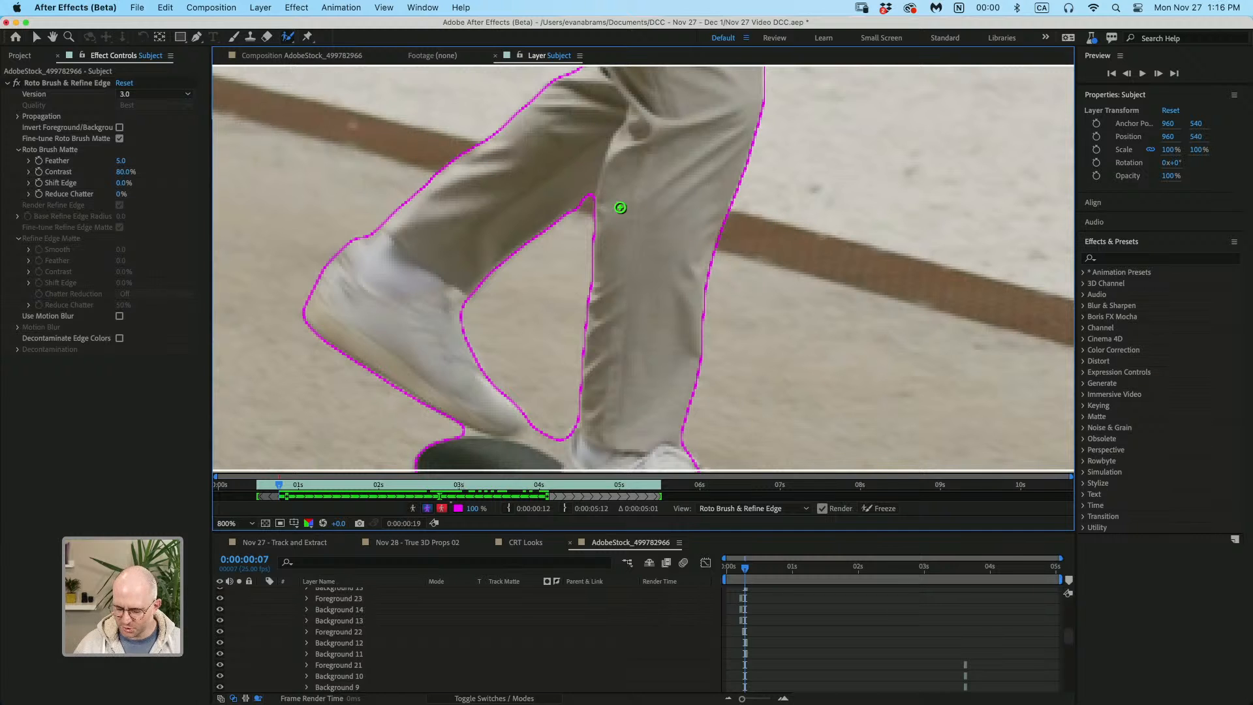
key(Page_Up)
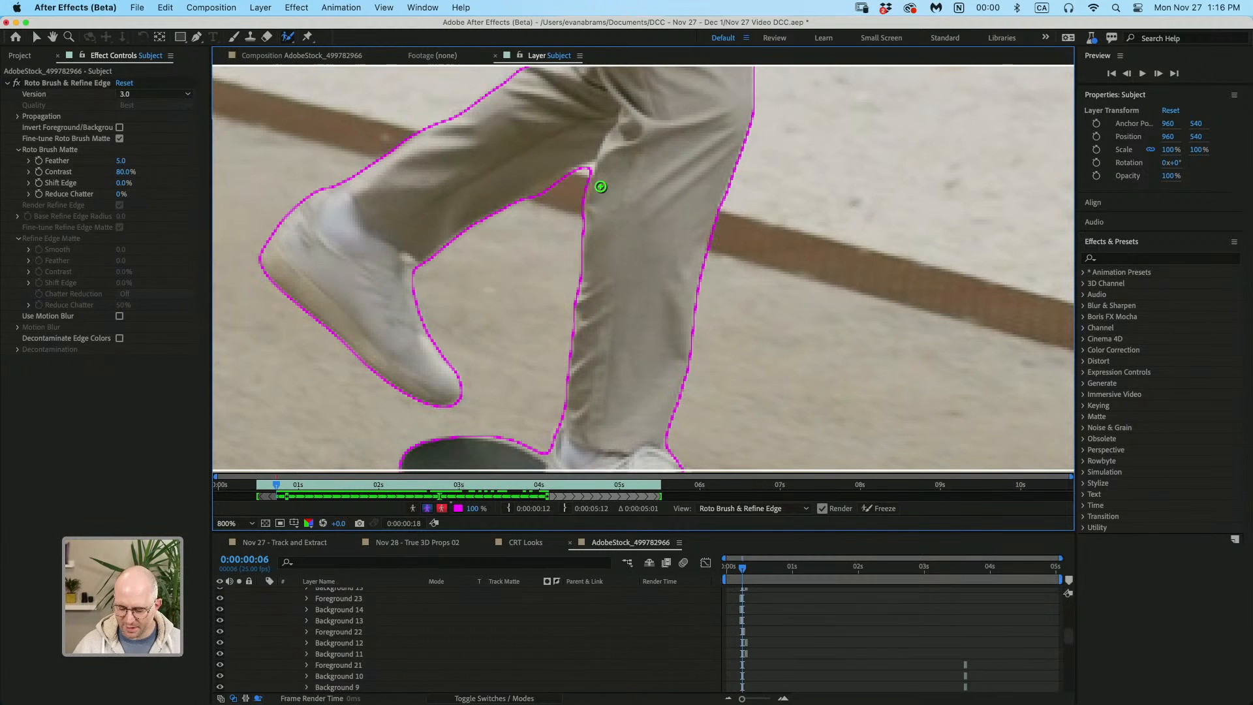
key(Page_Up)
key(Page_Up)
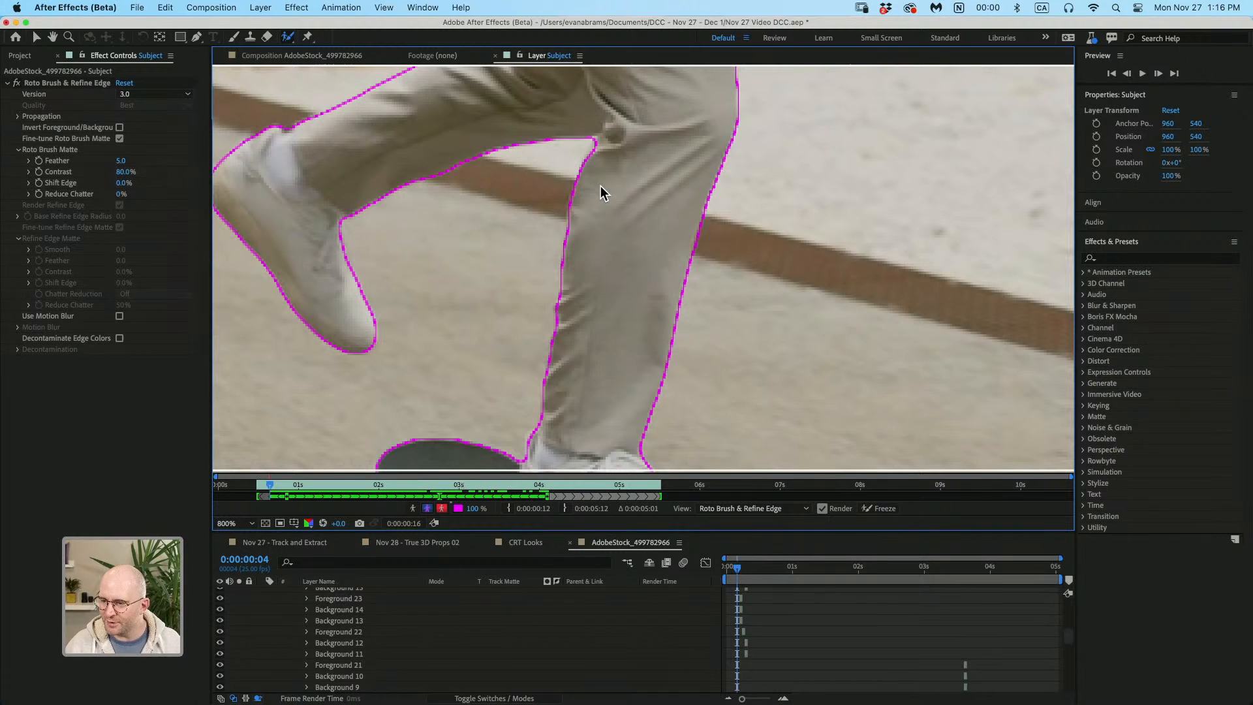
- Enlarge the timeline to show the Roto Brush stroke list across the whole composition duration
scroll(699, 625, up, 4)
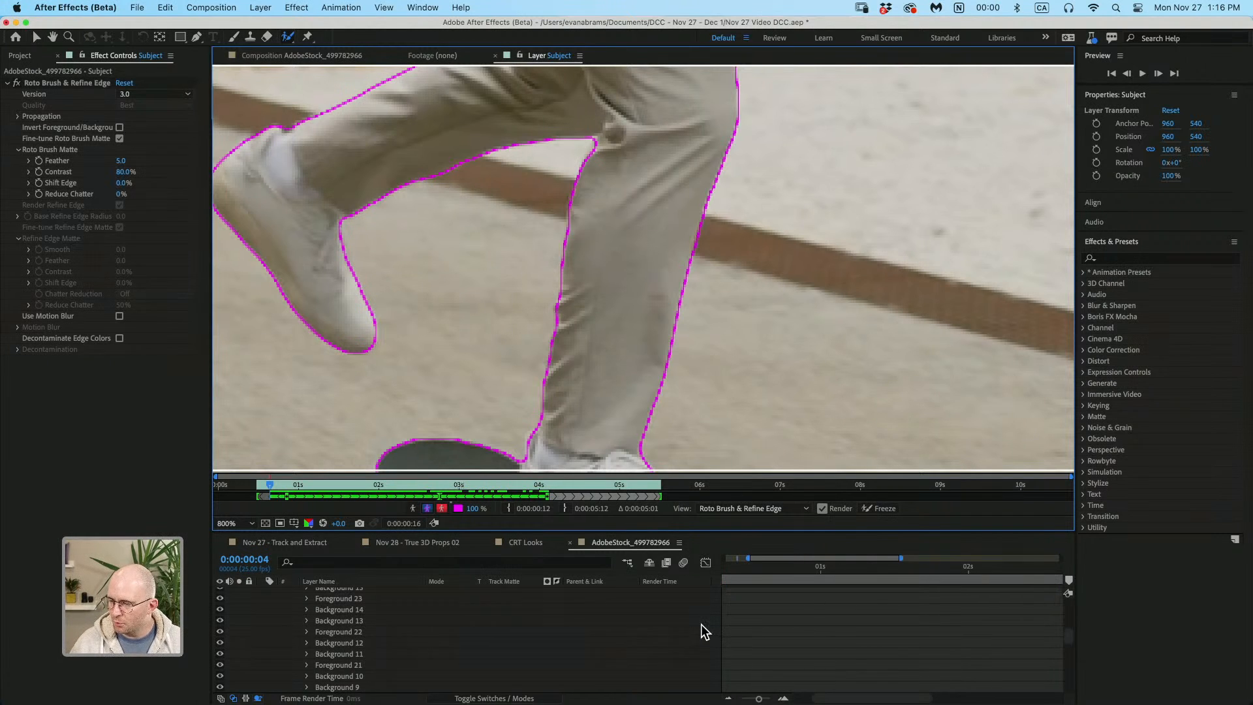
scroll(701, 624, down, 4)
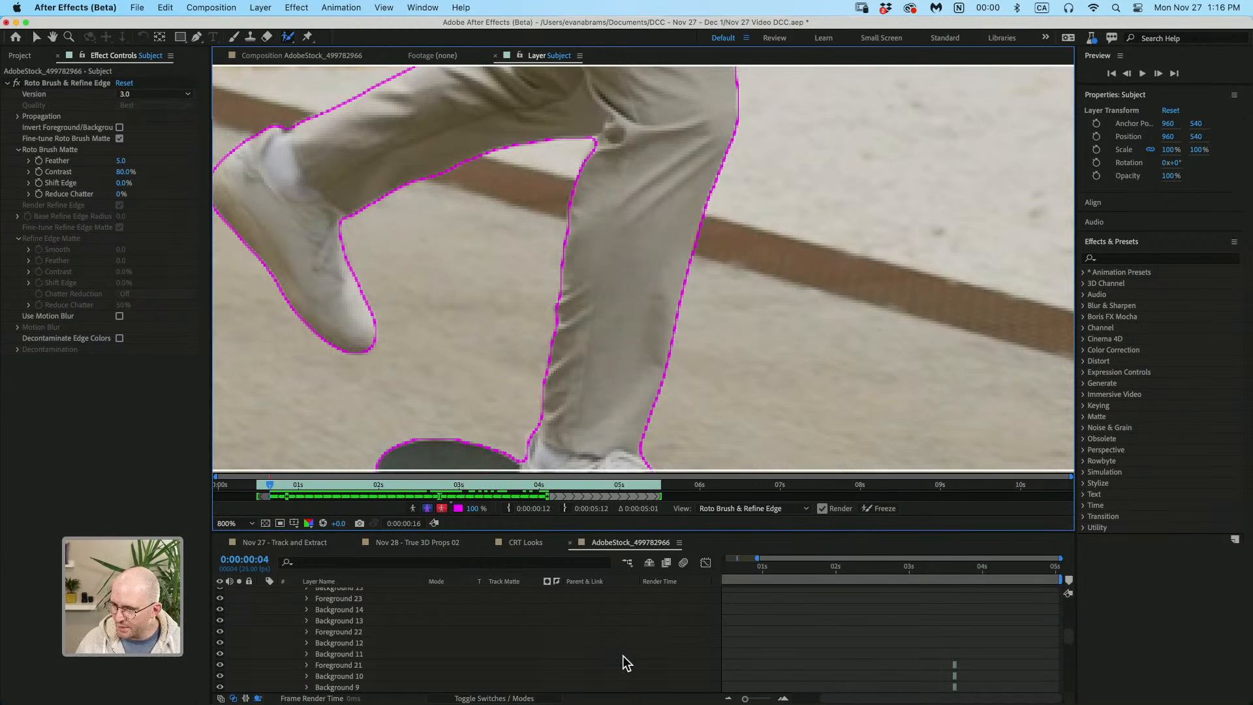
scroll(785, 647, down, 10)
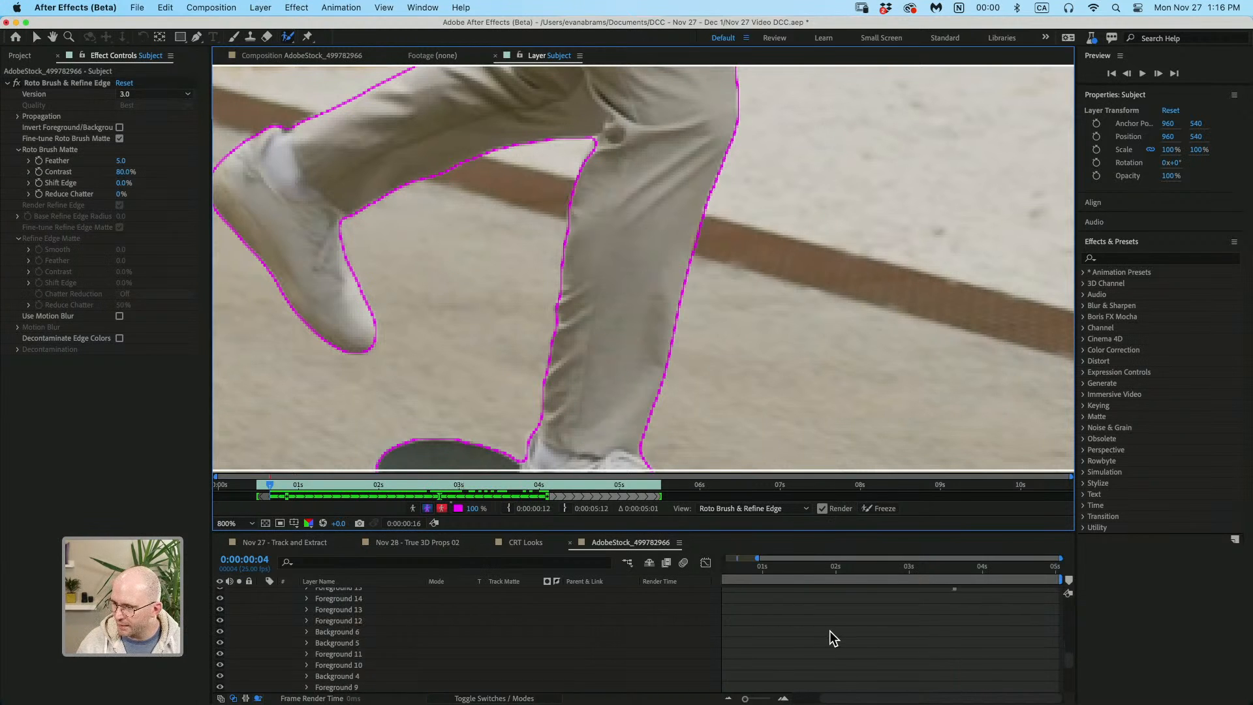
scroll(829, 630, up, 5)
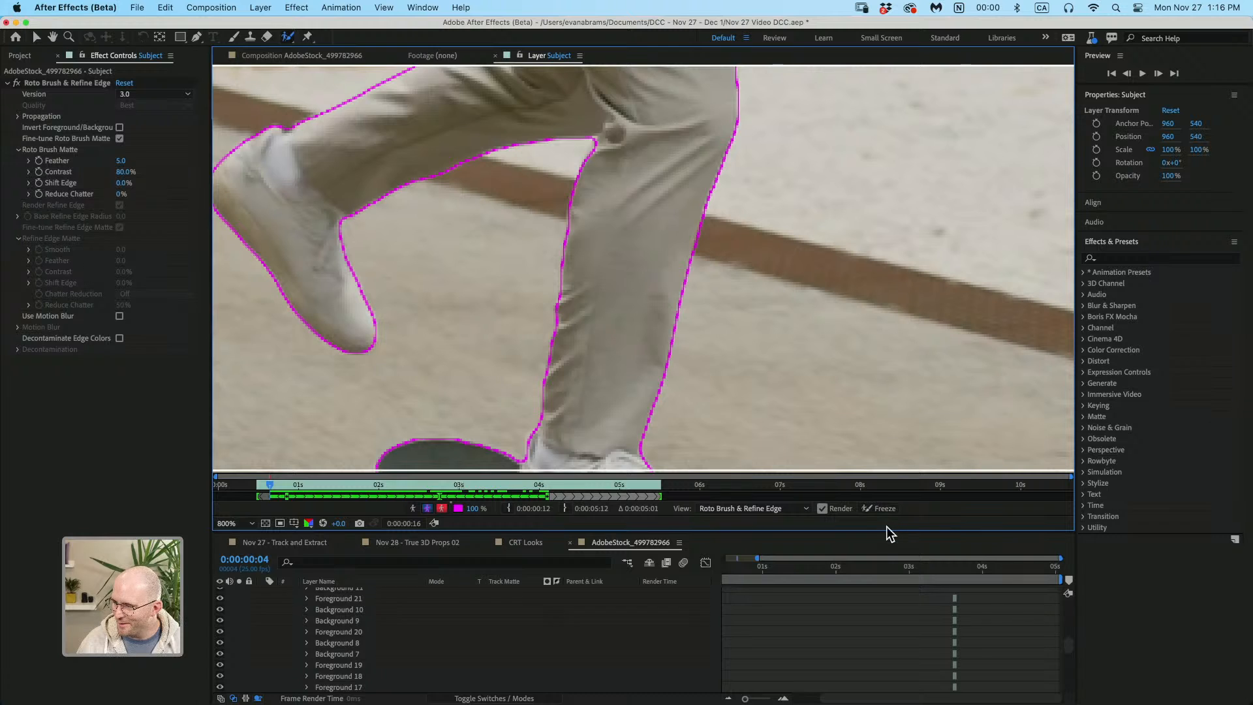
drag(887, 534, 858, 239)
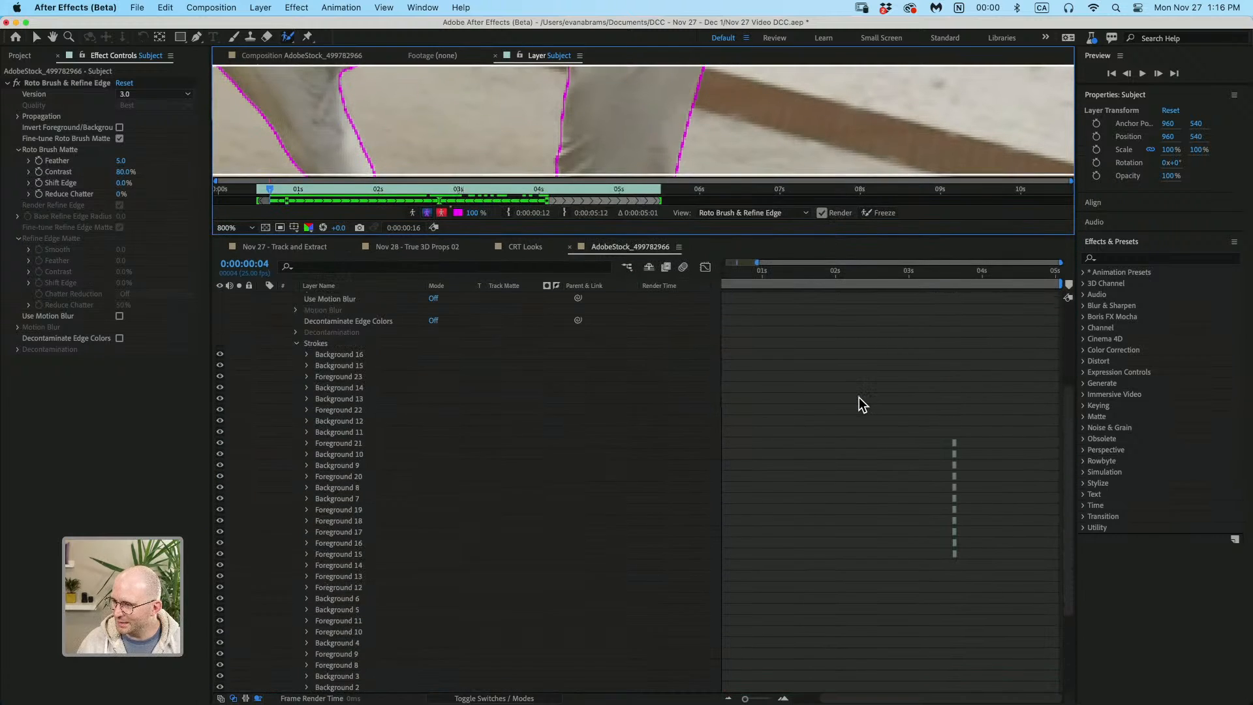
scroll(859, 398, up, 2)
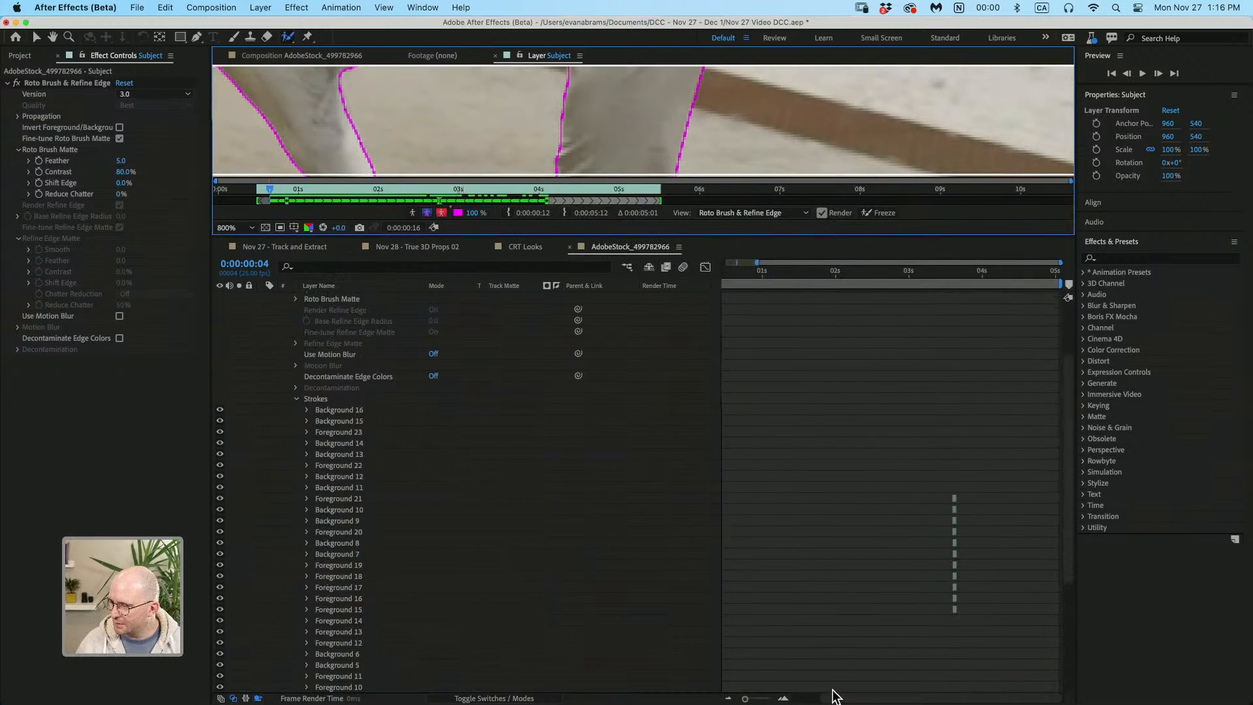
drag(745, 699, 736, 700)
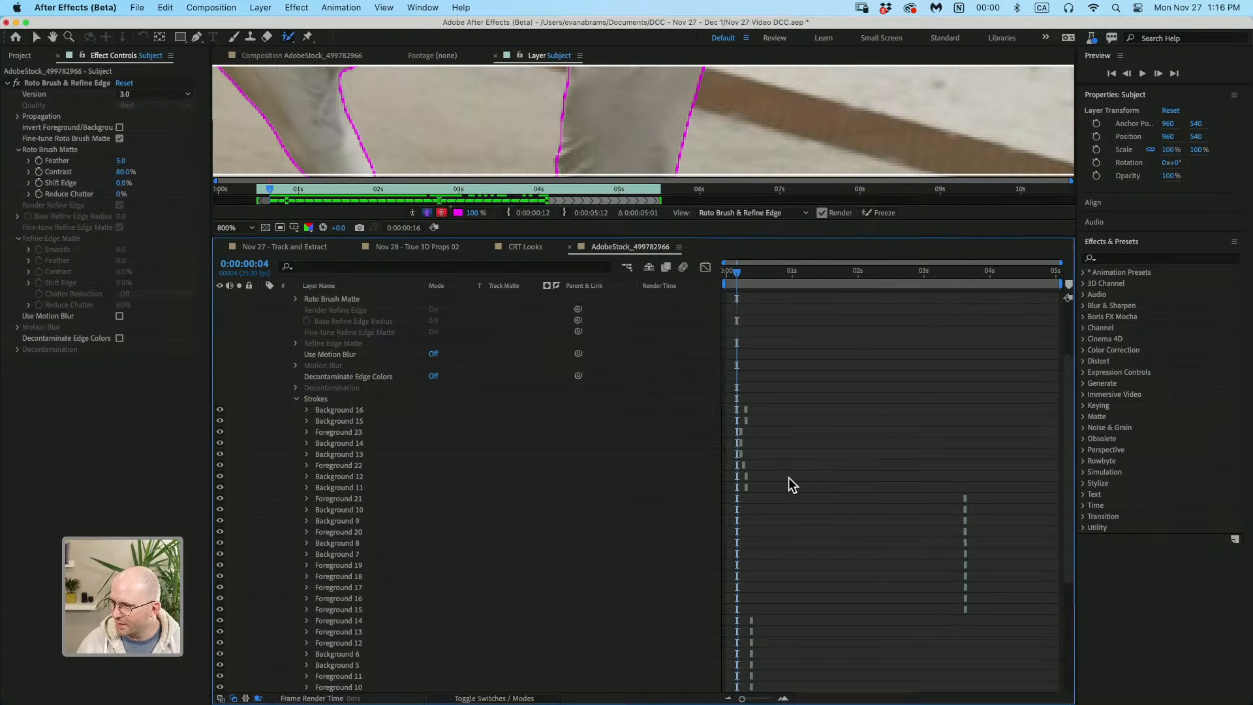
- Examine at which of the first frames each foreground and background stroke sits, with the timeline magnified around composition time 0:00:00:06
scroll(788, 477, up, 4)
key(Home)
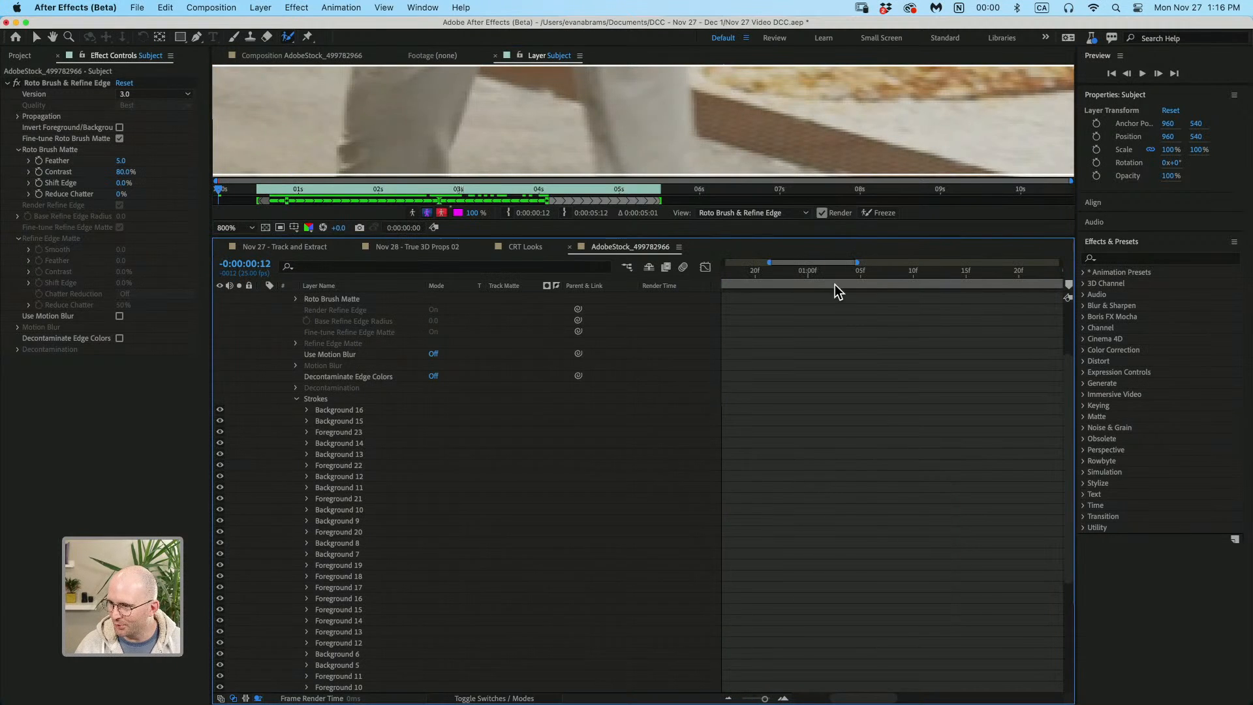
drag(820, 272, 631, 292)
scroll(786, 401, down, 3)
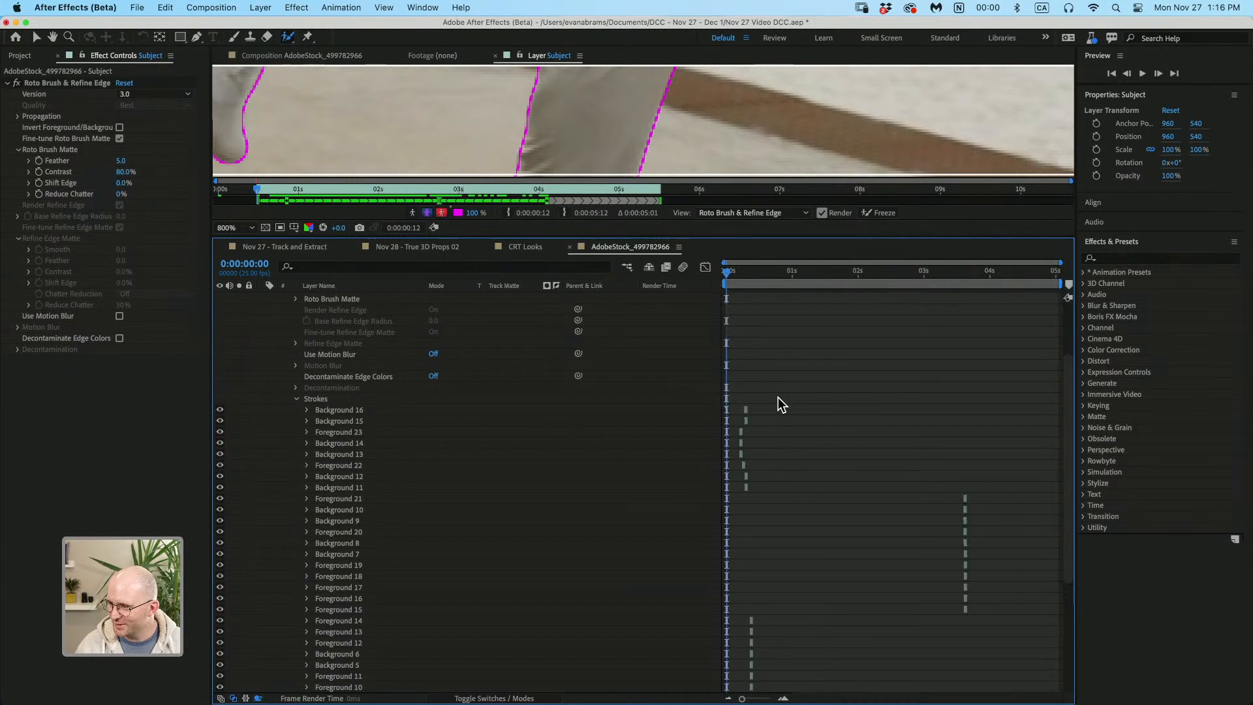
scroll(777, 396, up, 3)
key(Home)
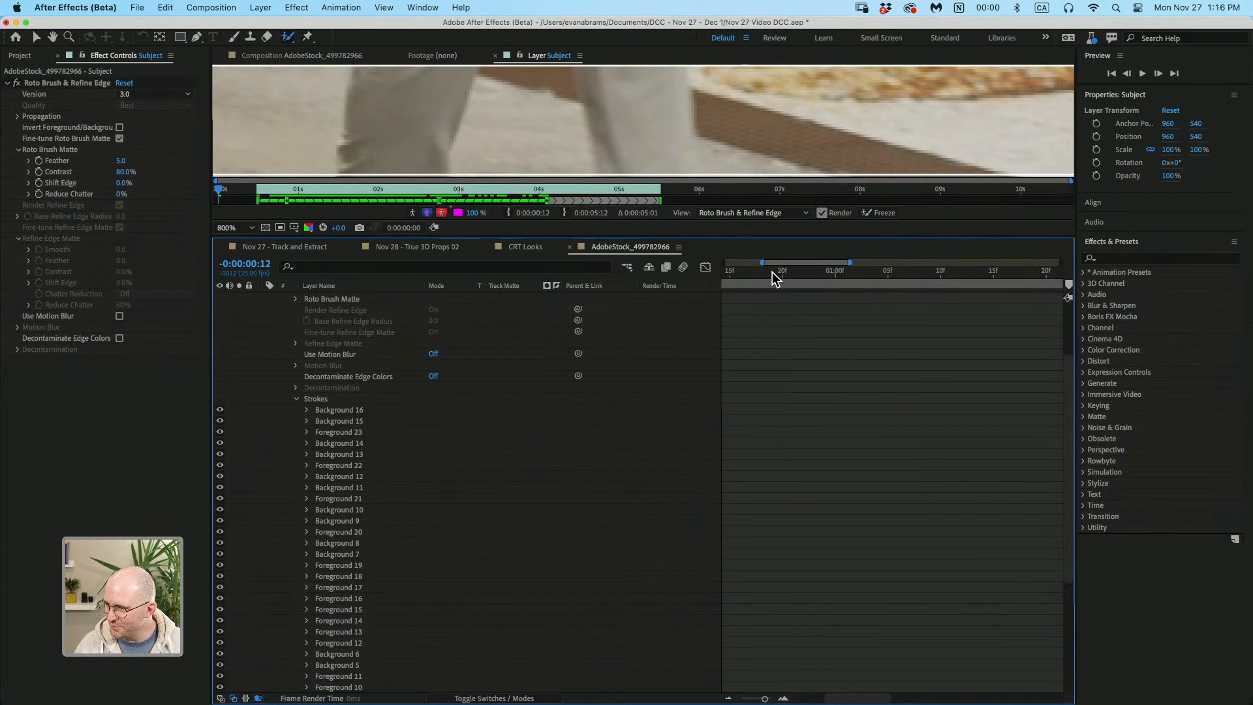
drag(773, 272, 785, 418)
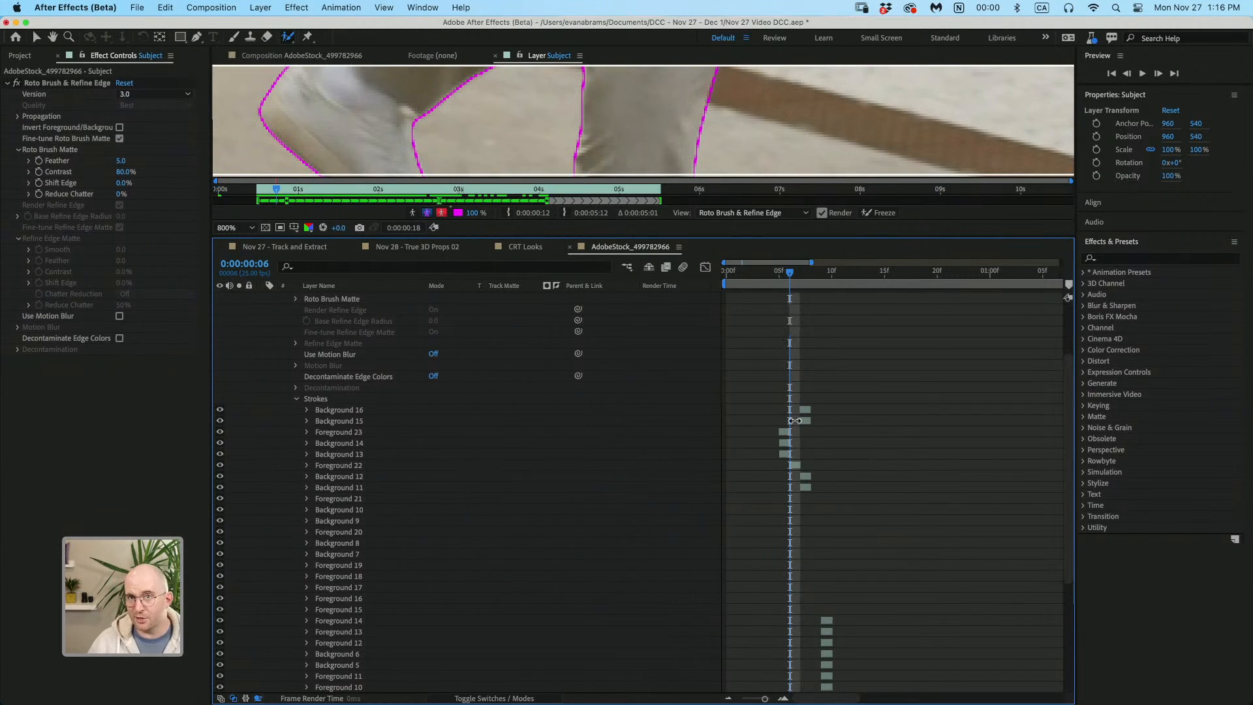
scroll(789, 421, down, 5)
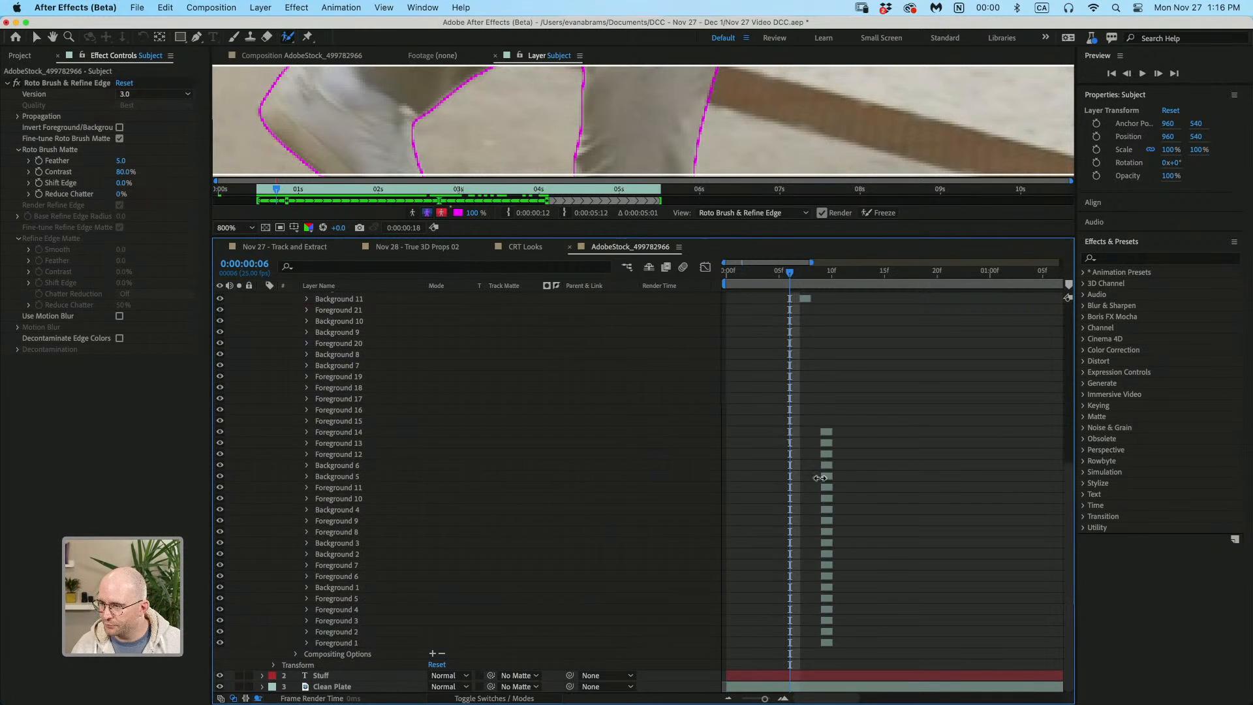
scroll(817, 487, up, 6)
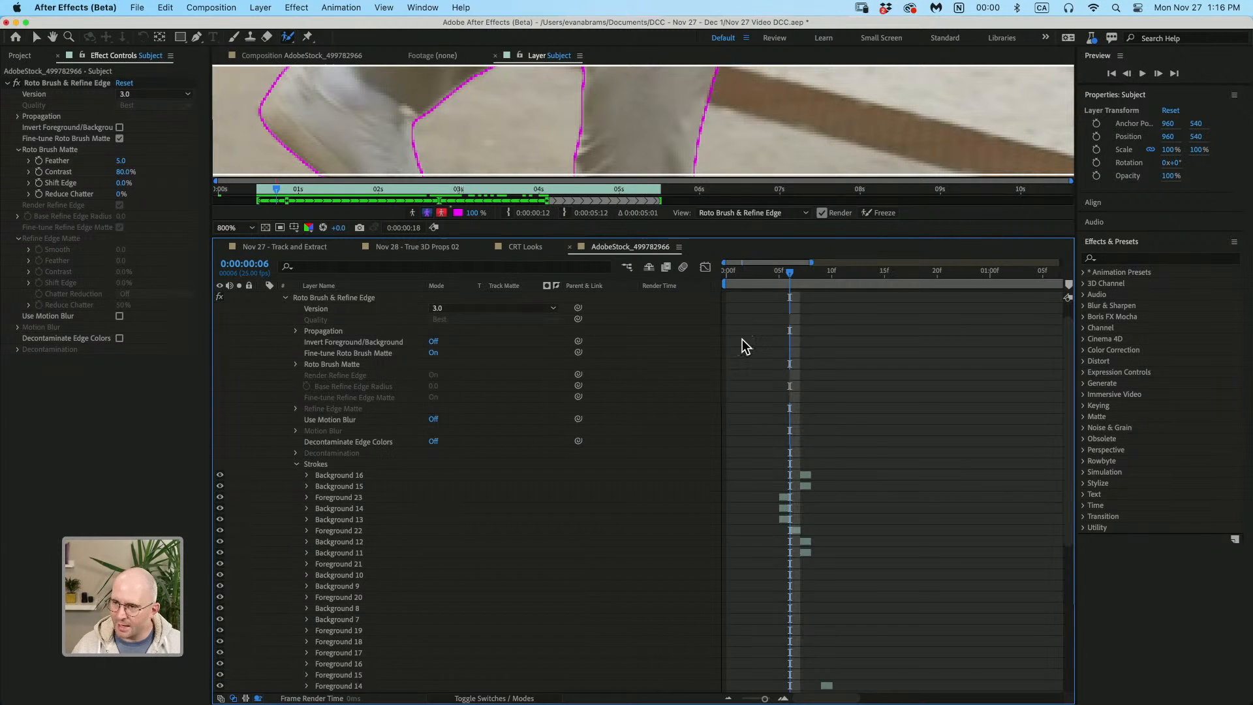
- Step back from composition time 0:00:00:05 to 0:00:00:01 to check the outline before the corrective strokes, with the Layer viewer enlarged again
click(779, 277)
key(comma)
key(comma)
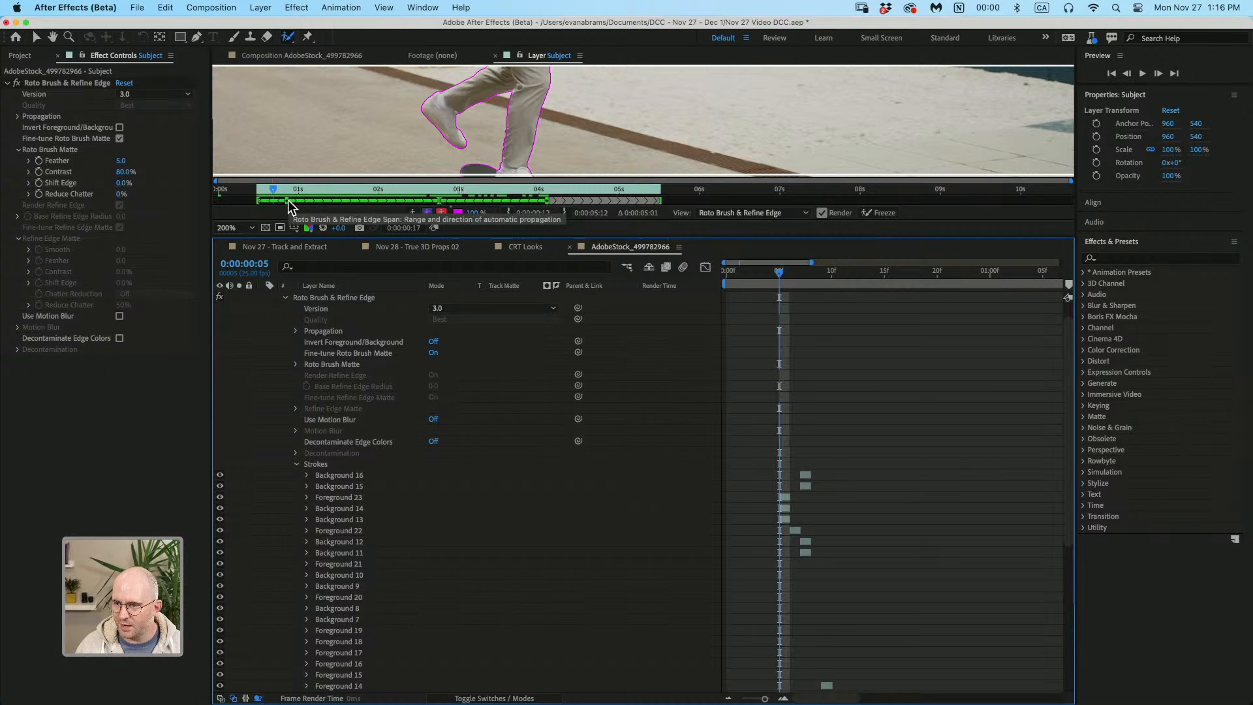
click(770, 273)
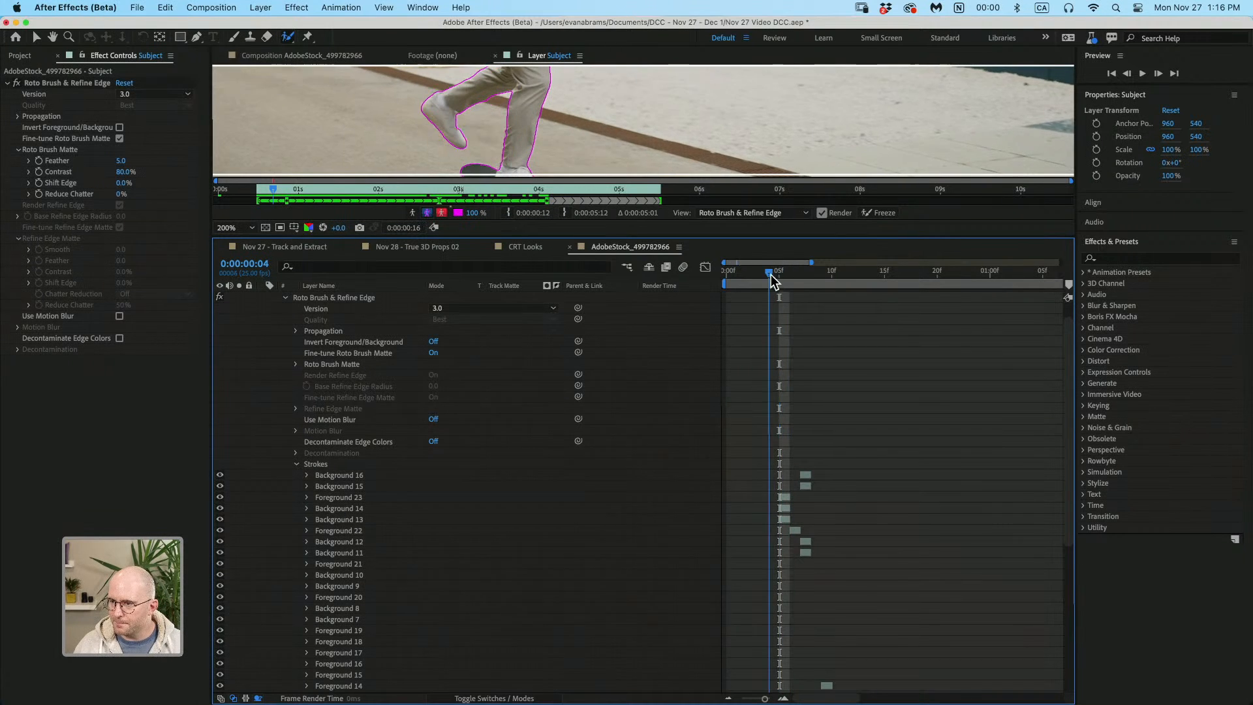
drag(769, 276, 757, 307)
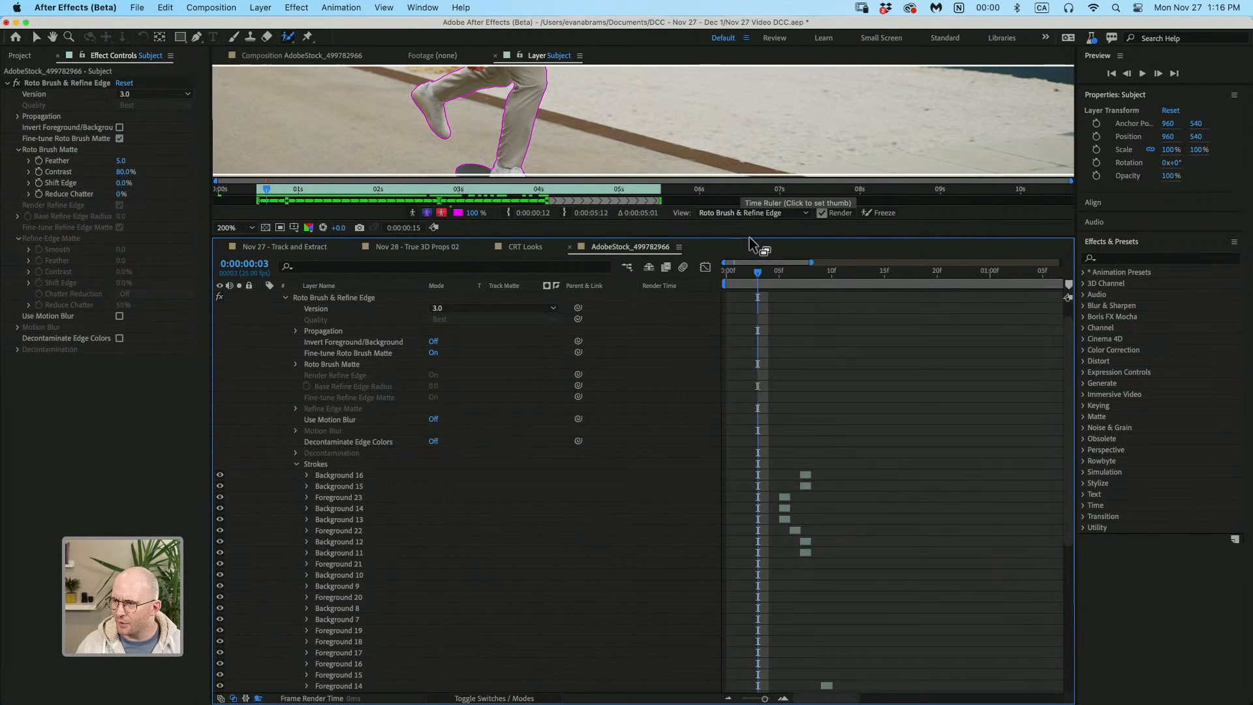
drag(753, 237, 740, 585)
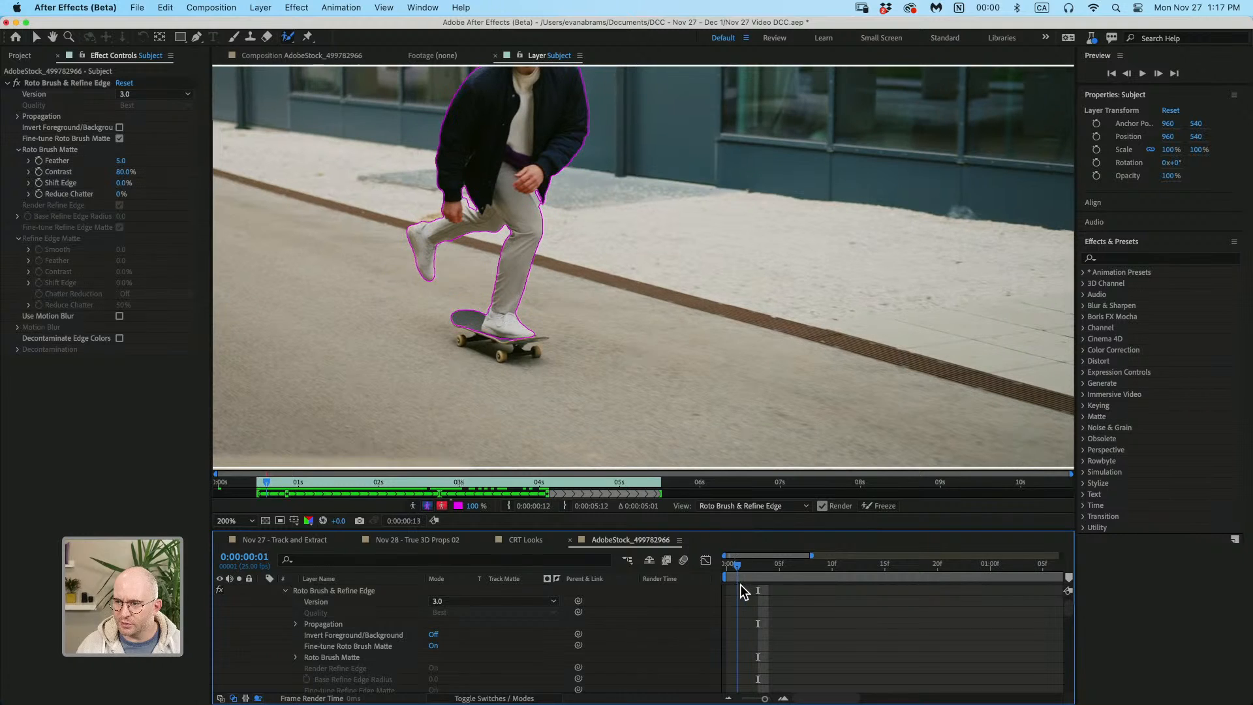
- At 0:00:00:01, add the trousers below the jacket gap to the foreground and subtract the background between the legs with Roto Brush
scroll(454, 194, up, 3)
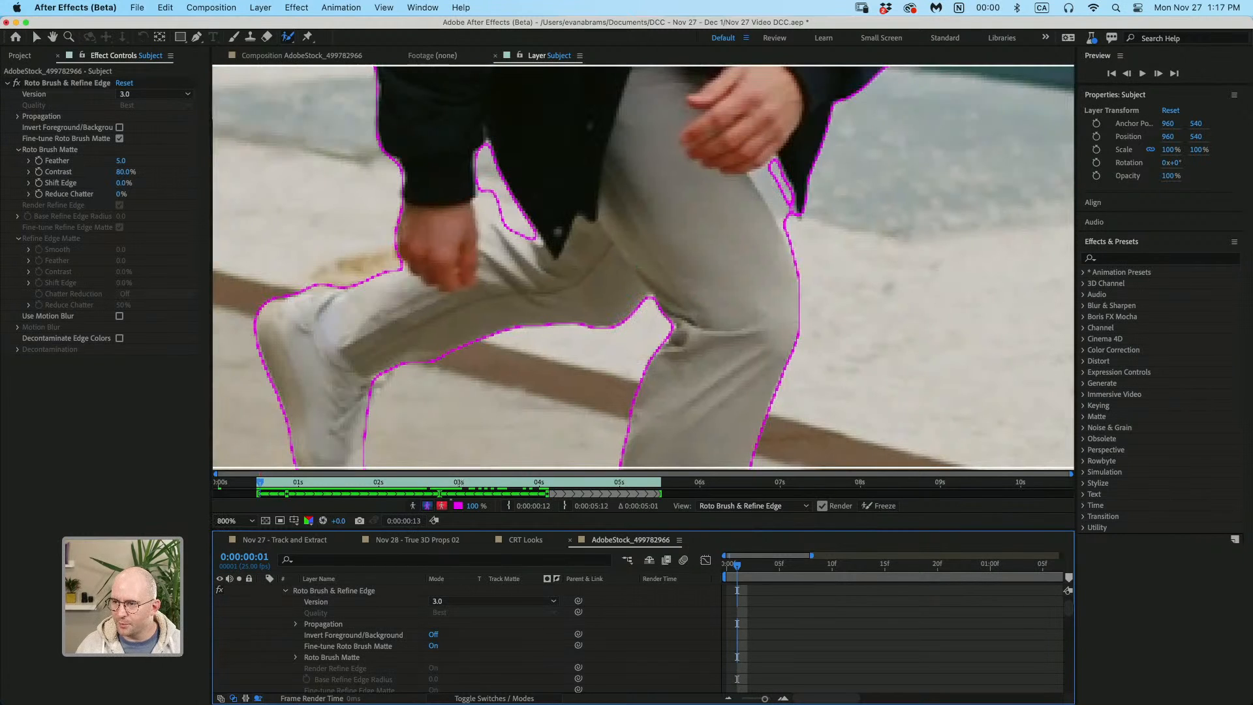
mouse_move(488, 197)
mouse_down()
mouse_move(559, 237)
mouse_move(450, 286)
mouse_up()
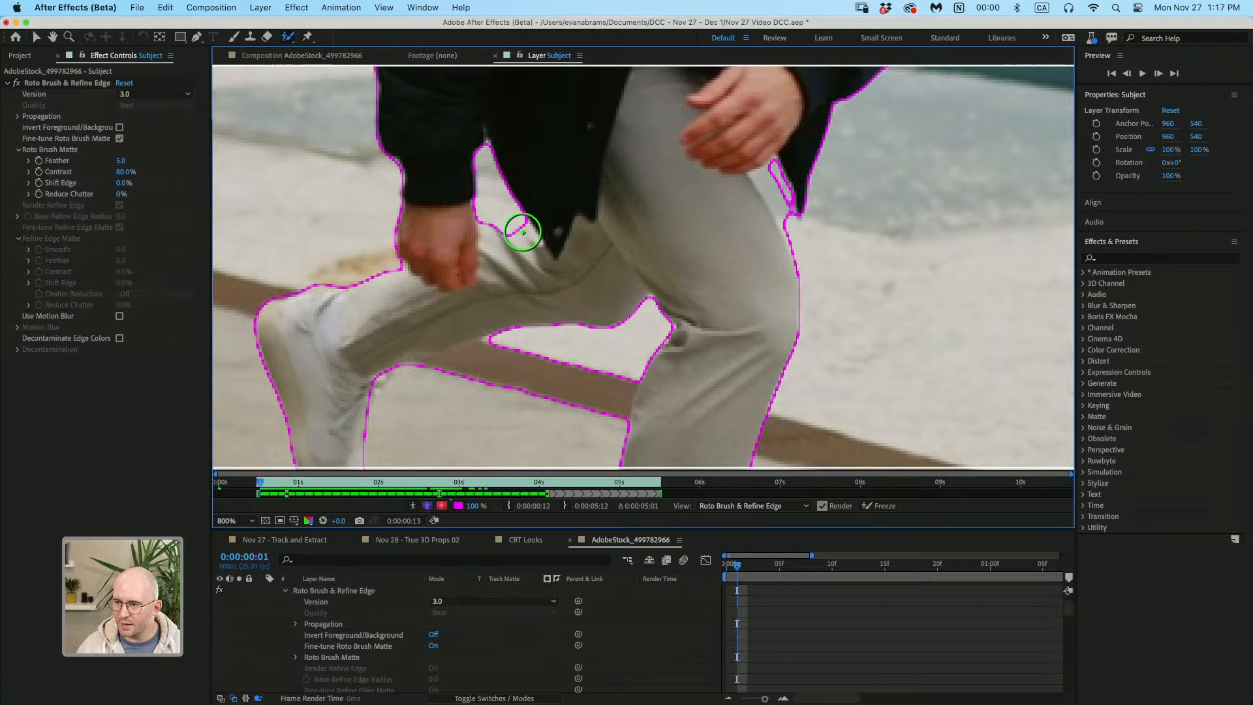
drag(520, 232, 467, 277)
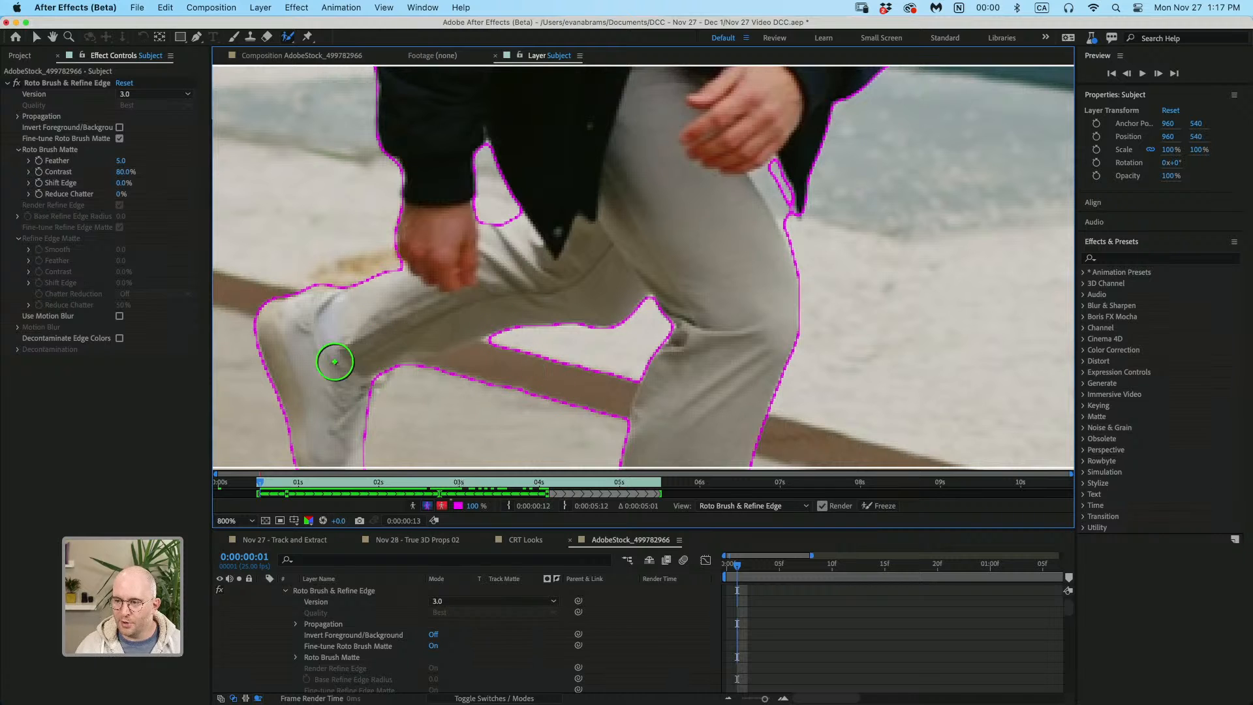
alt+drag(583, 347, 574, 376)
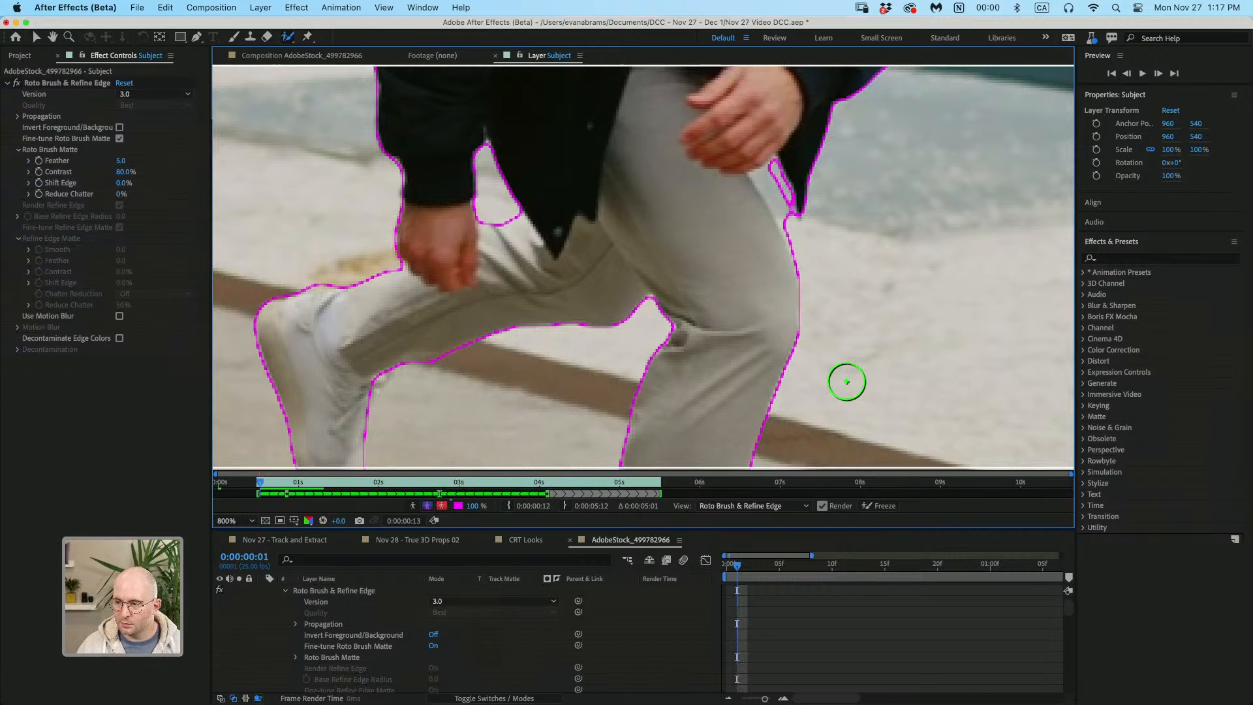
- At 0:00:00:02, add the hip below the jacket hem to the foreground, and subtract the background between the legs and between arm and jacket
key(Page_Down)
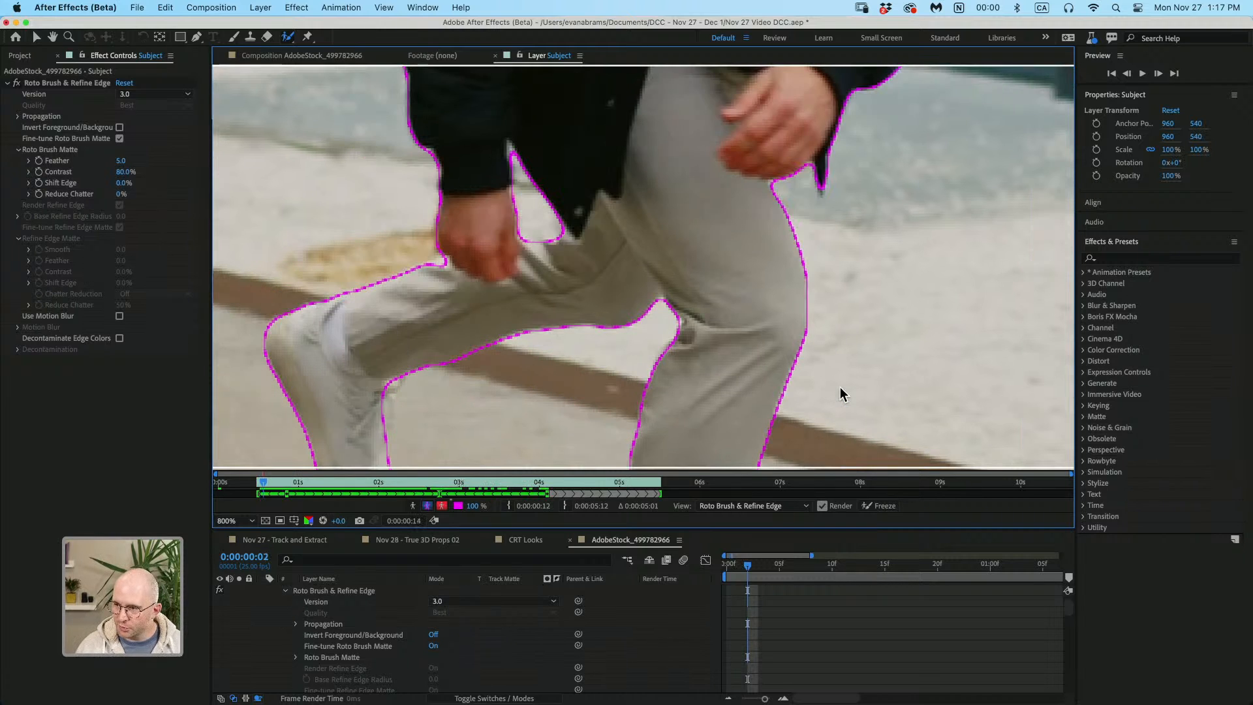
drag(575, 228, 594, 248)
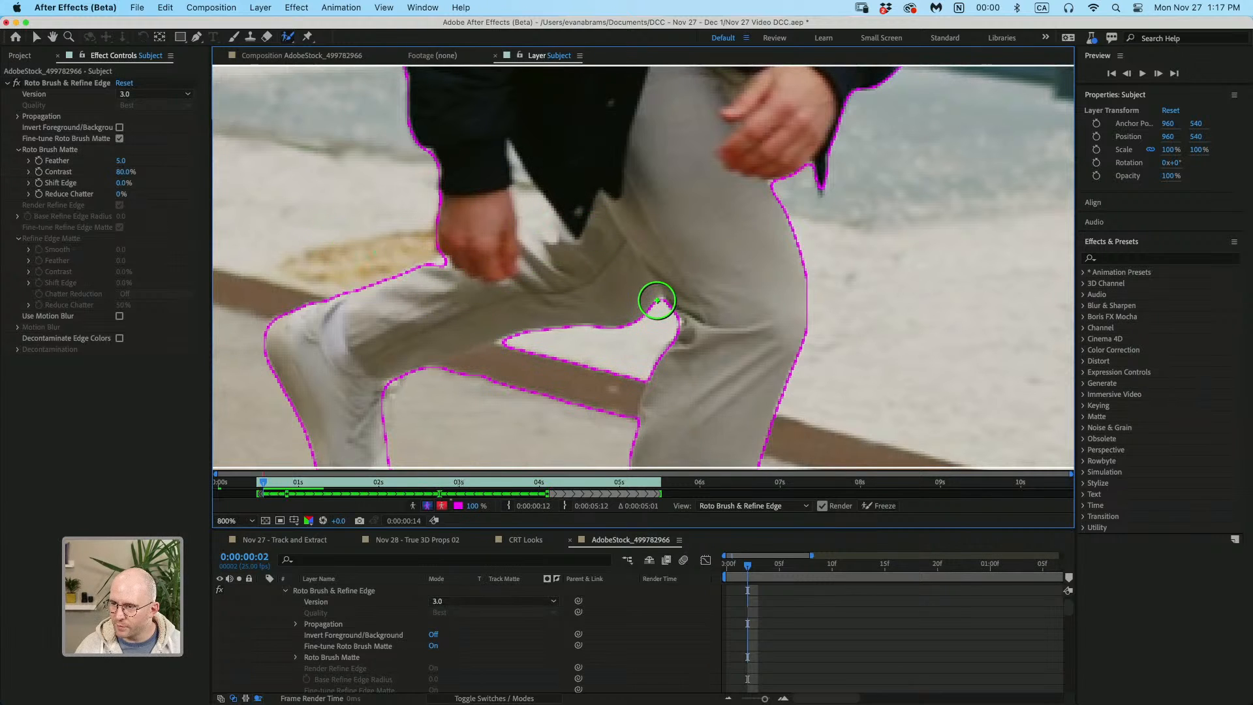
alt+drag(574, 334, 522, 423)
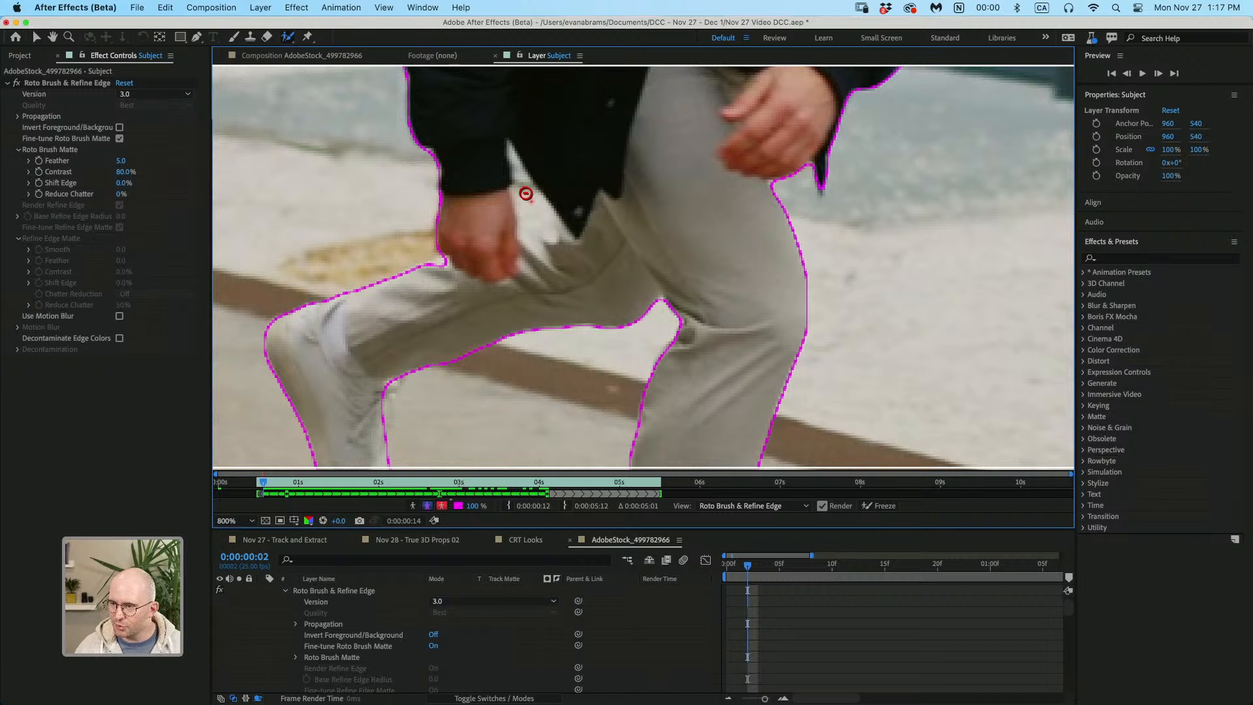
alt+drag(526, 194, 612, 182)
- Step back through the opening frames, and inspect the outline around the legs and skateboard at 0:00:01:01
key(Page_Up)
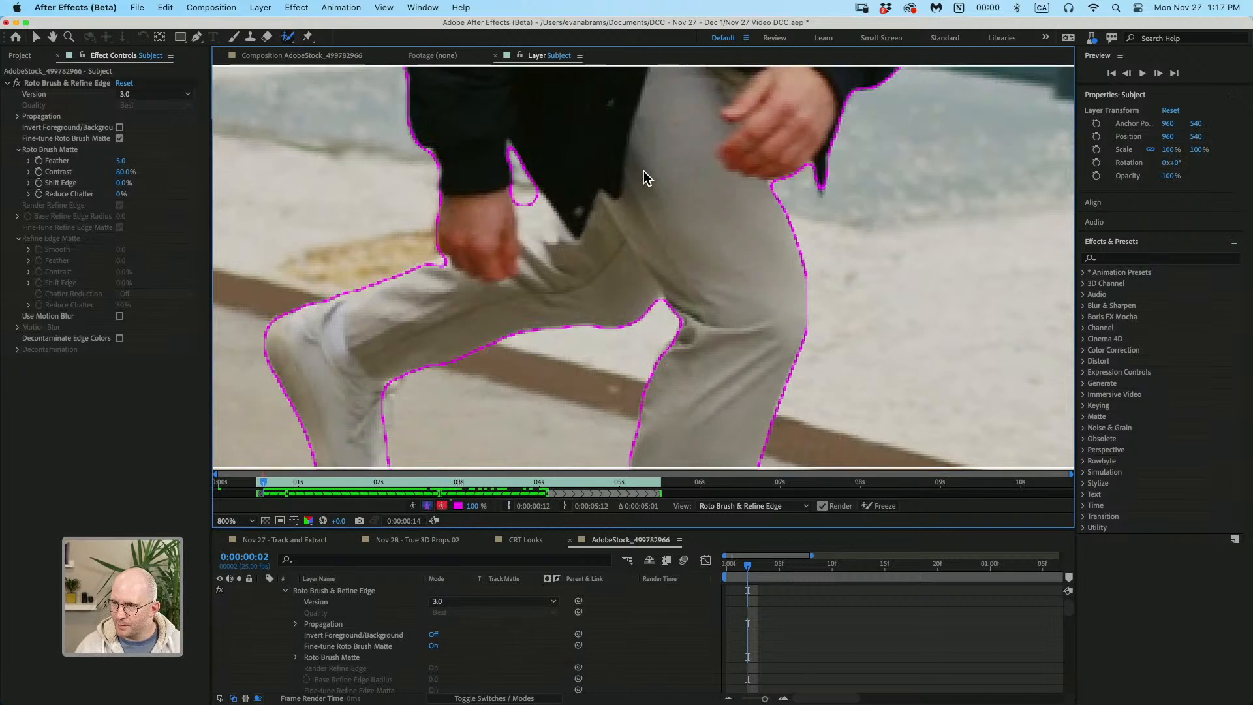
key(Page_Up)
key(Page_Up)
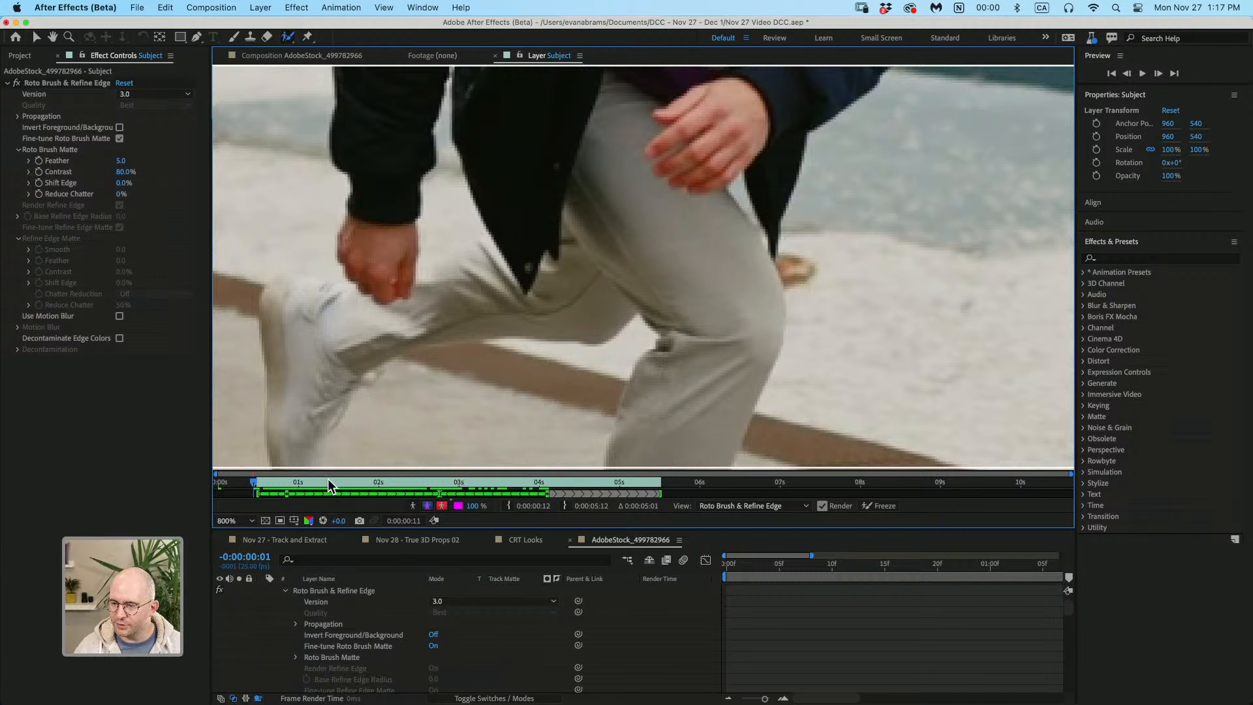
mouse_move(328, 479)
mouse_down()
mouse_move(370, 479)
mouse_move(340, 480)
mouse_up()
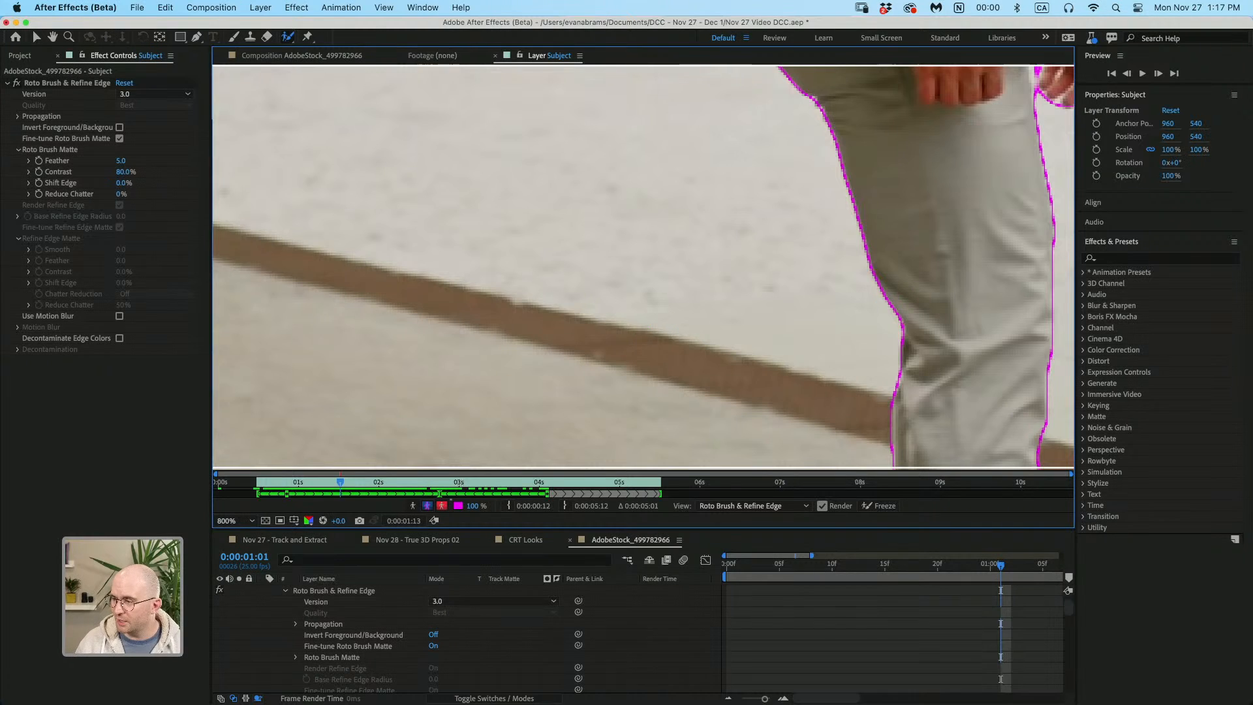
scroll(642, 333, down, 1)
drag(850, 269, 413, 362)
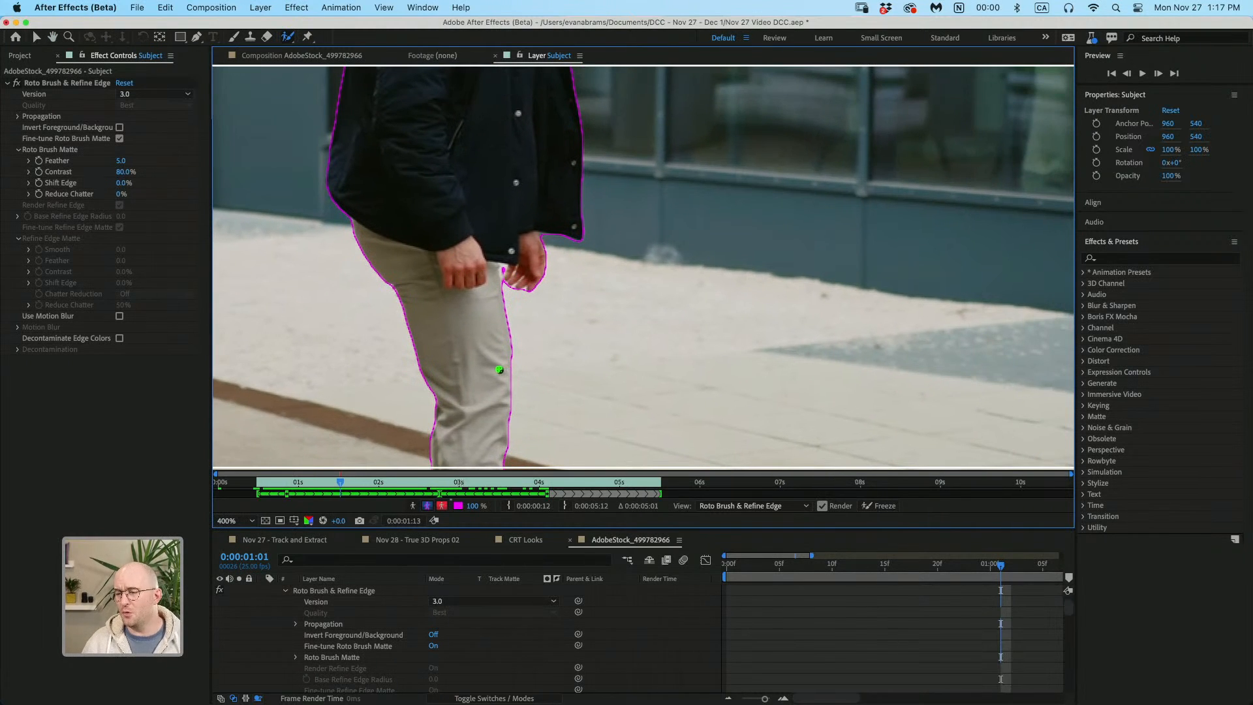
scroll(444, 261, down, 10)
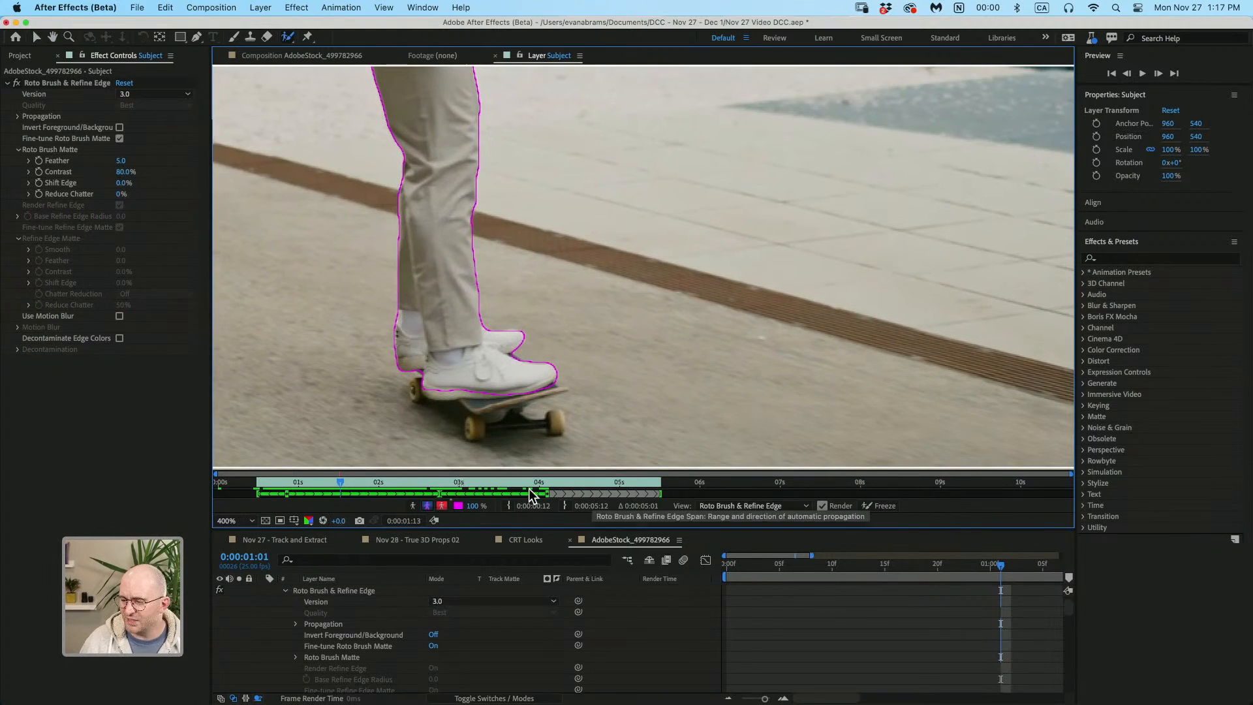
- Examine the outline around the legs and both hands at 0:00:02:03 in the magnified Layer viewer
drag(462, 493, 428, 494)
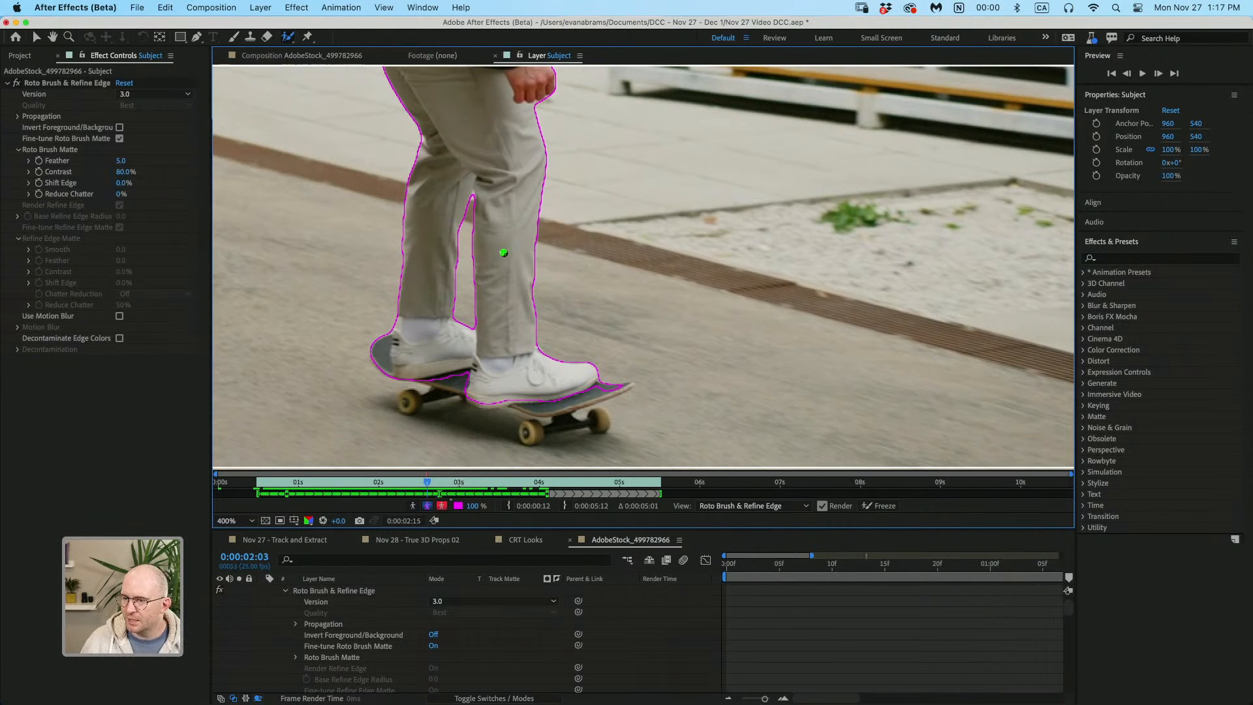
drag(497, 218, 425, 355)
drag(461, 236, 436, 311)
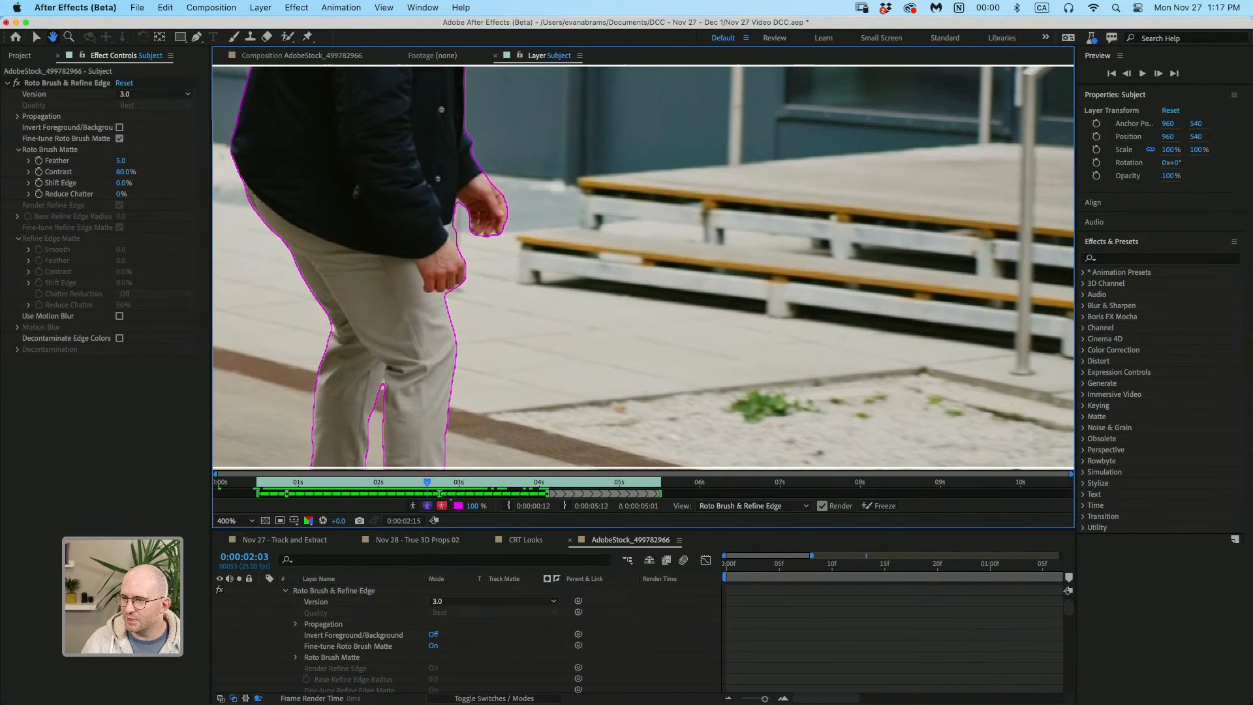
scroll(462, 224, up, 1)
drag(522, 235, 536, 245)
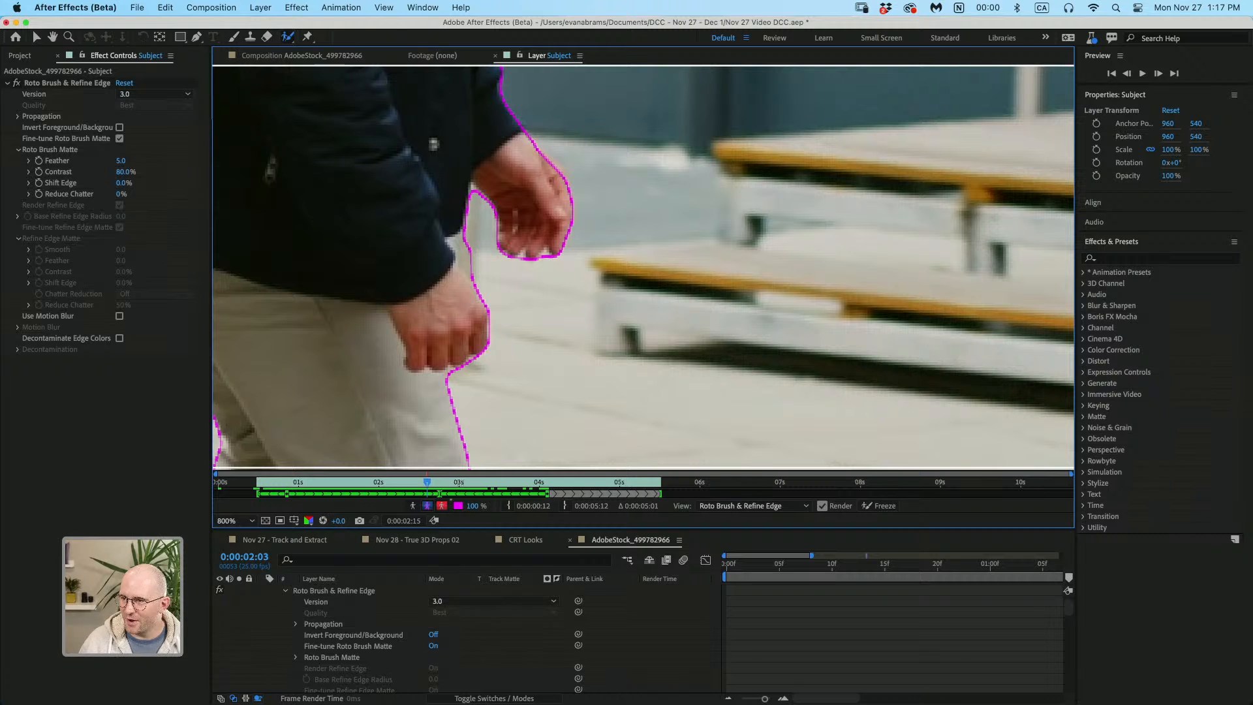
- In the composition at 0:00:02:03, move the Stuff text to about 303, 585.5 so its letters sit behind the skateboarder's hands
click(326, 56)
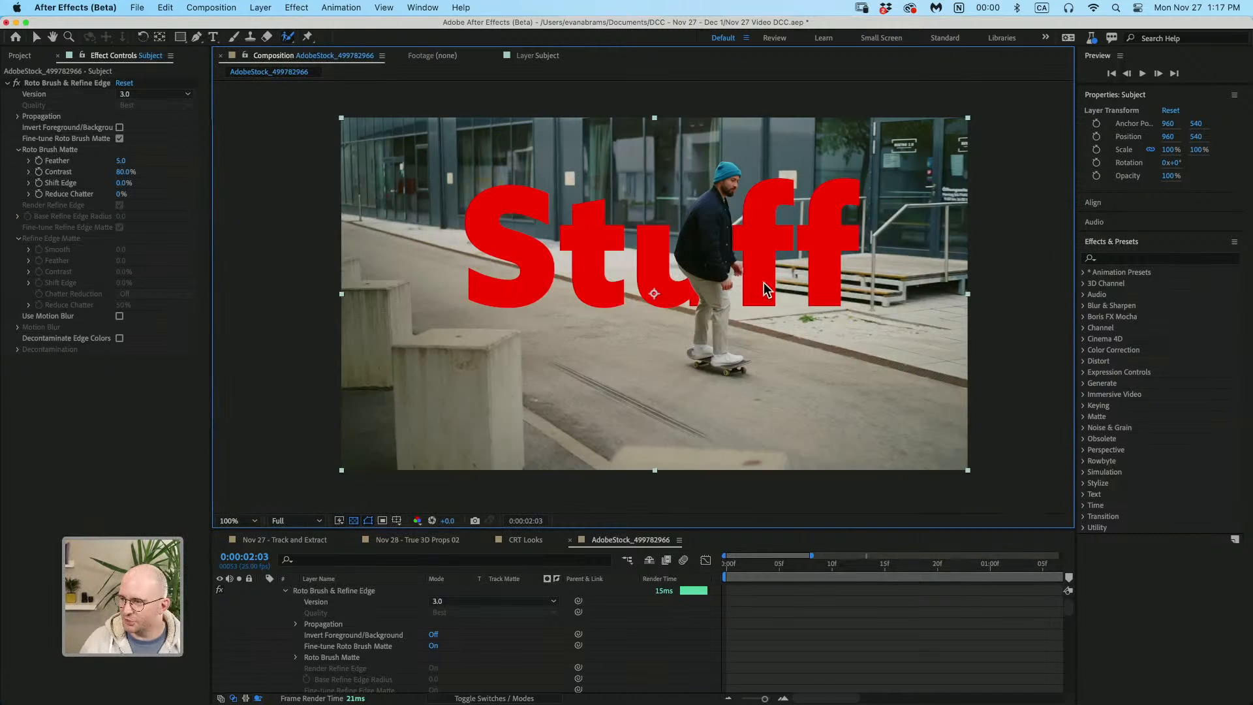
scroll(765, 289, up, 4)
scroll(417, 608, up, 1)
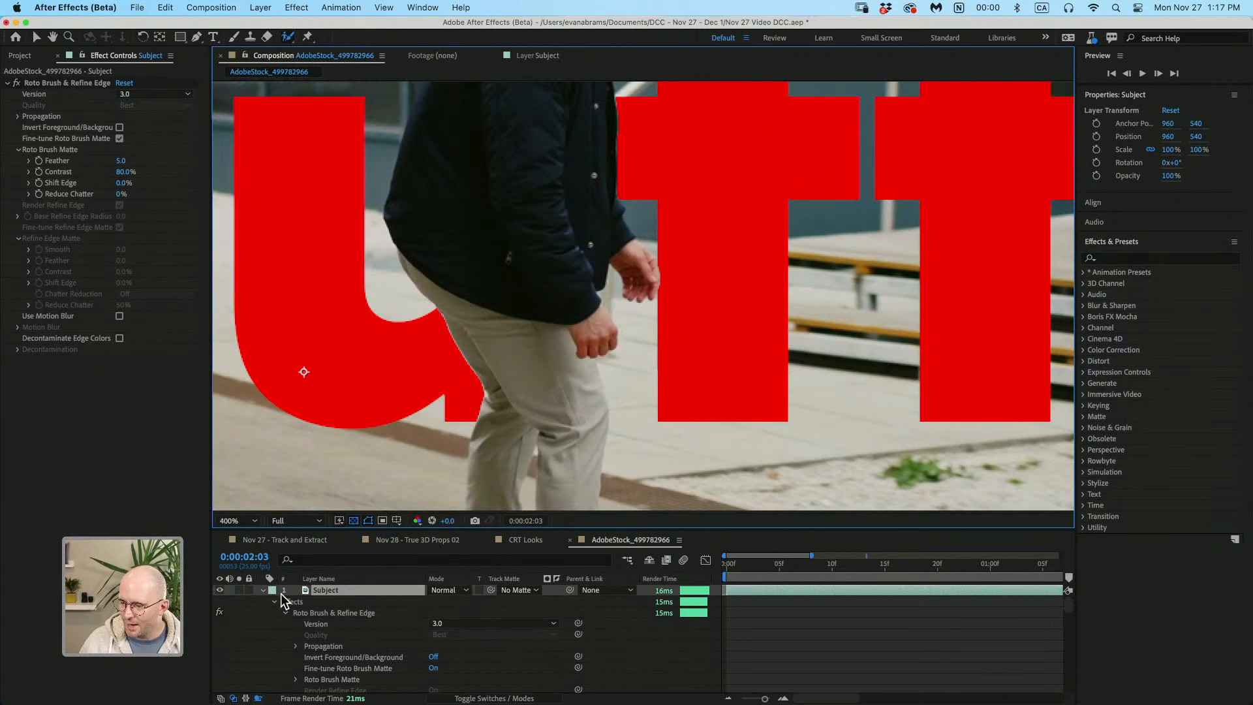
click(263, 591)
shift+click(339, 601)
key(v)
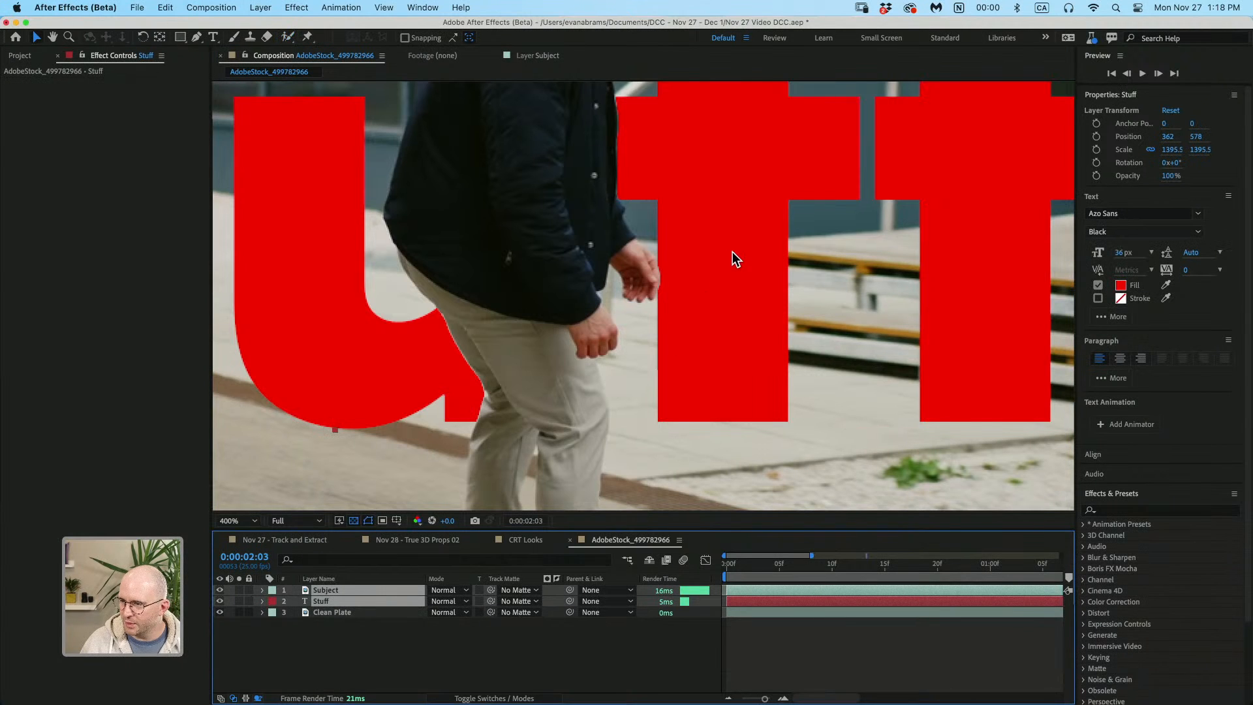
click(734, 599)
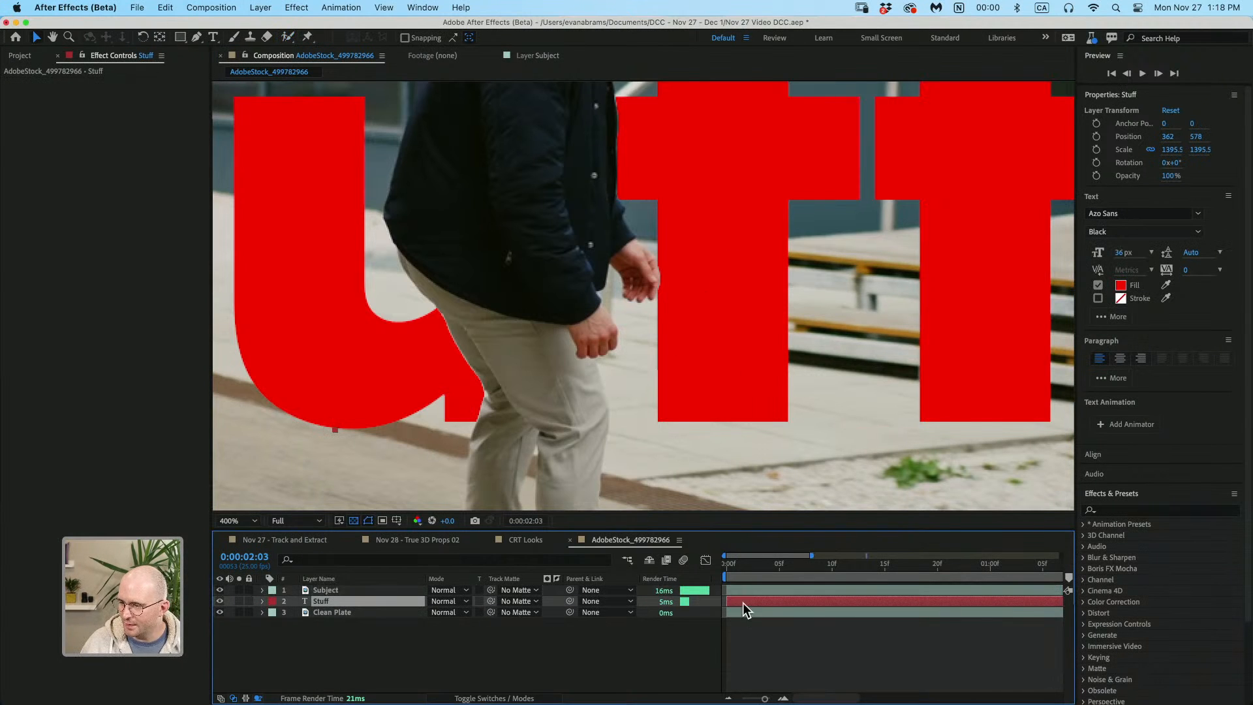
click(575, 659)
click(333, 601)
drag(381, 384, 348, 388)
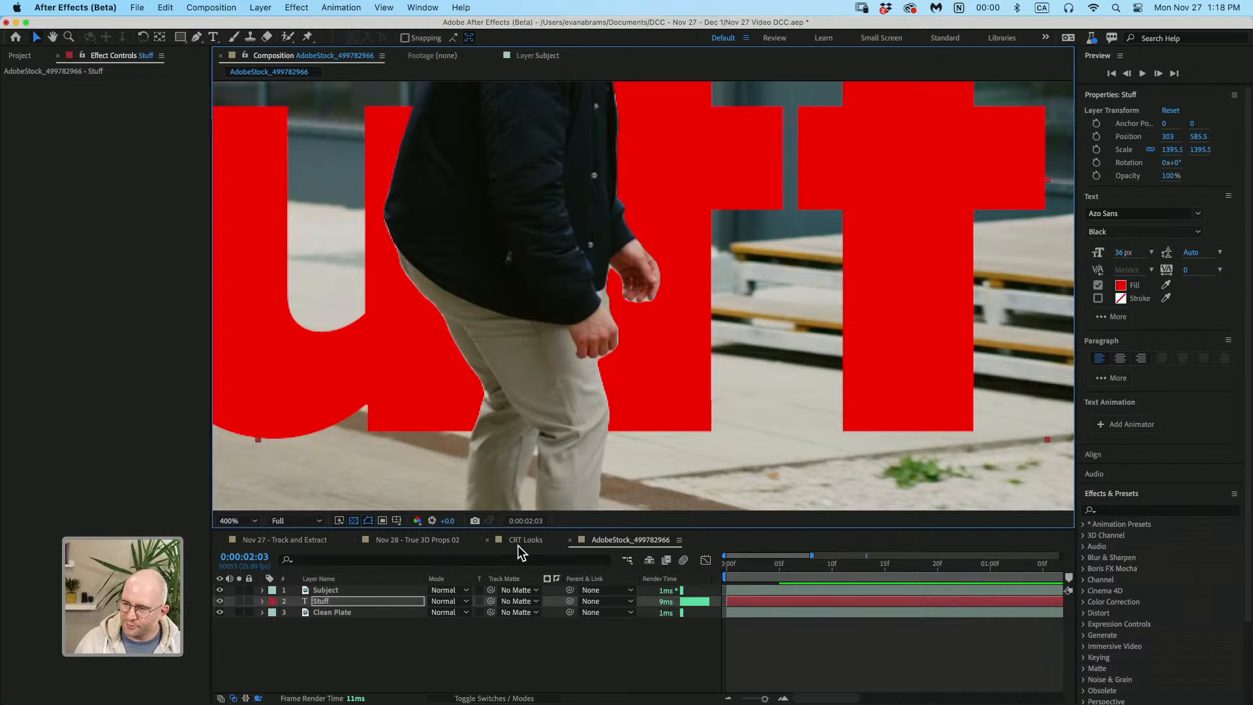
click(515, 633)
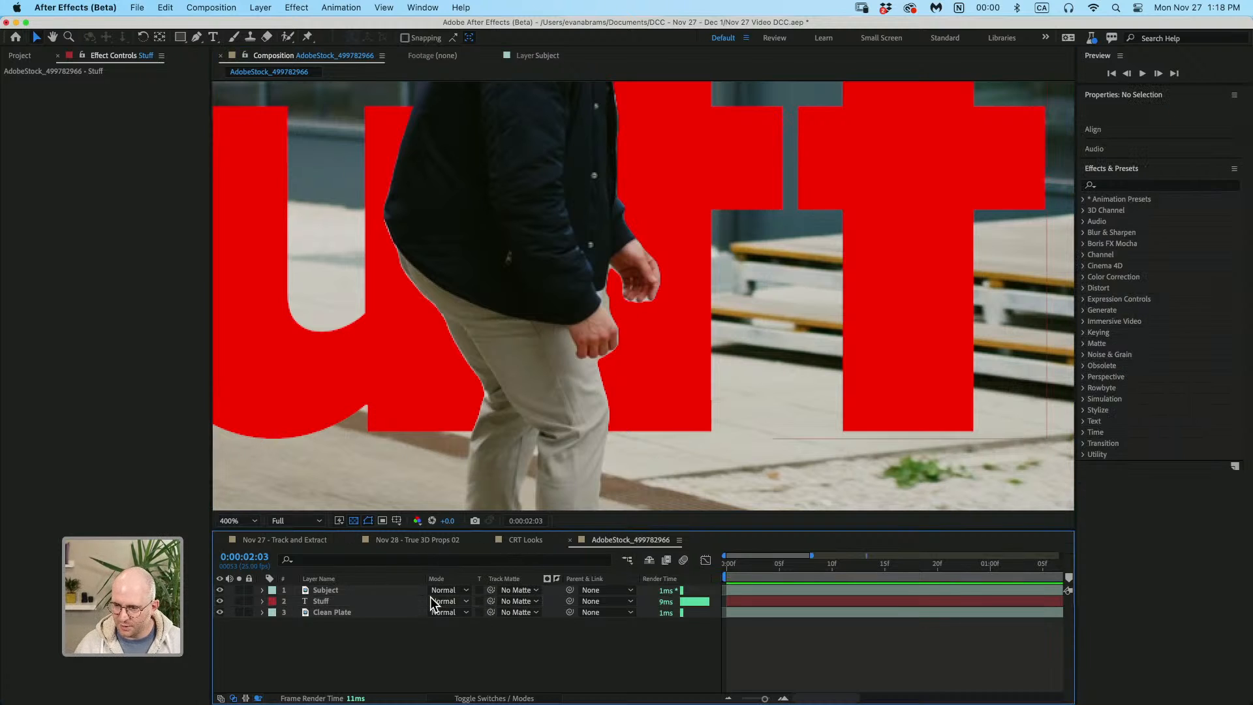
- Show source names in the timeline, open the top footage layer in the Layer viewer, and activate the Refine Edge tool
click(339, 579)
double_click(336, 594)
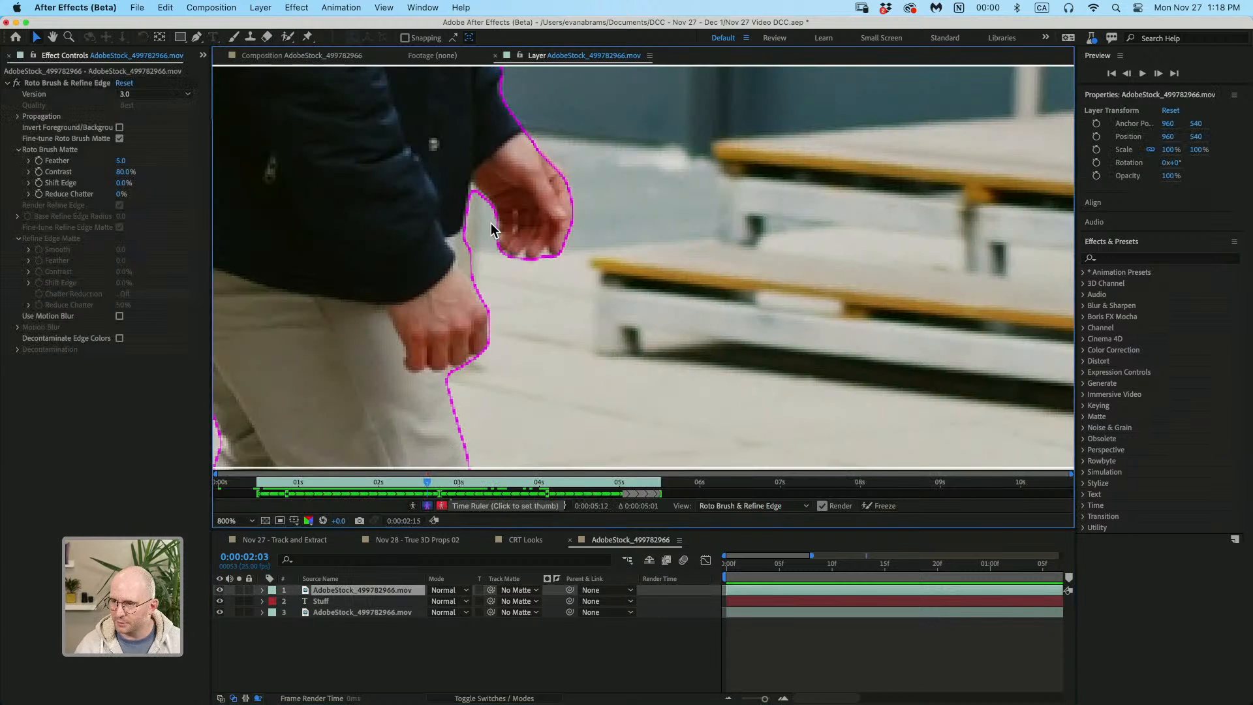
click(286, 36)
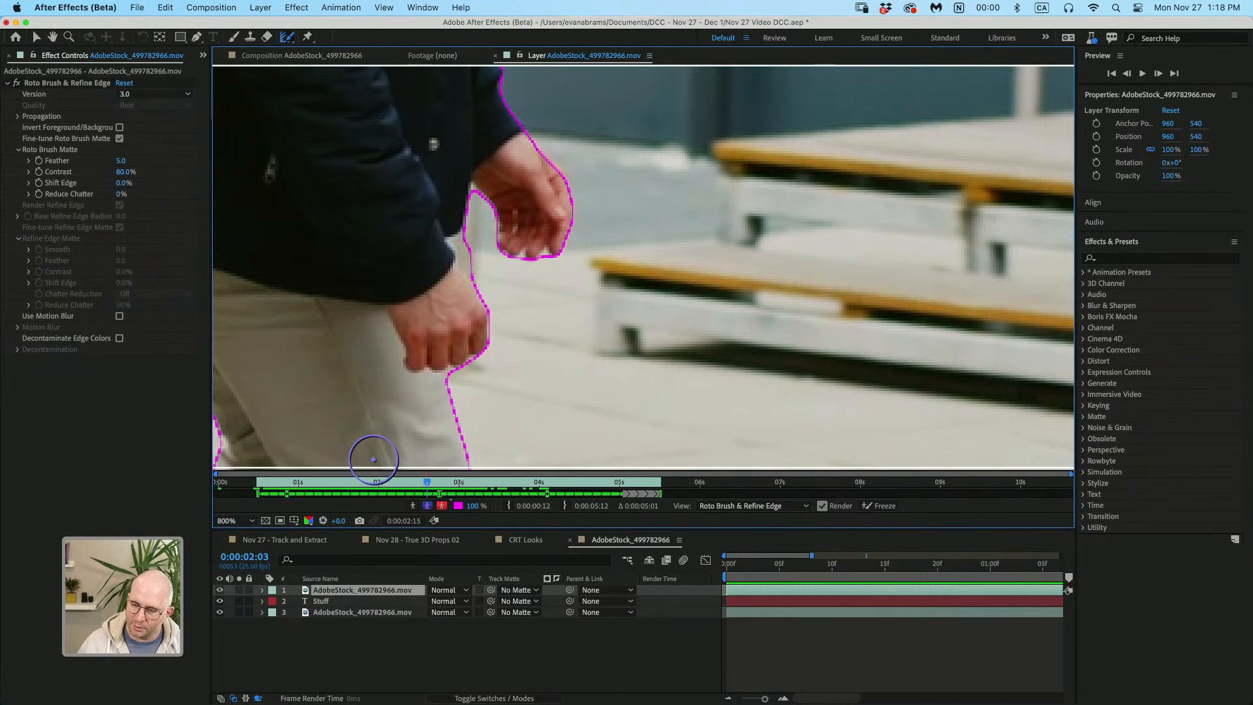
- At 0:00:00:09, paint a Refine Edge stroke around the skateboarder's forward hand, from the cuff around the fingertips and up the sleeve
drag(293, 483, 286, 489)
key(space)
mouse_move(457, 234)
mouse_down()
mouse_move(462, 263)
mouse_move(488, 257)
mouse_up()
scroll(463, 264, down, 1)
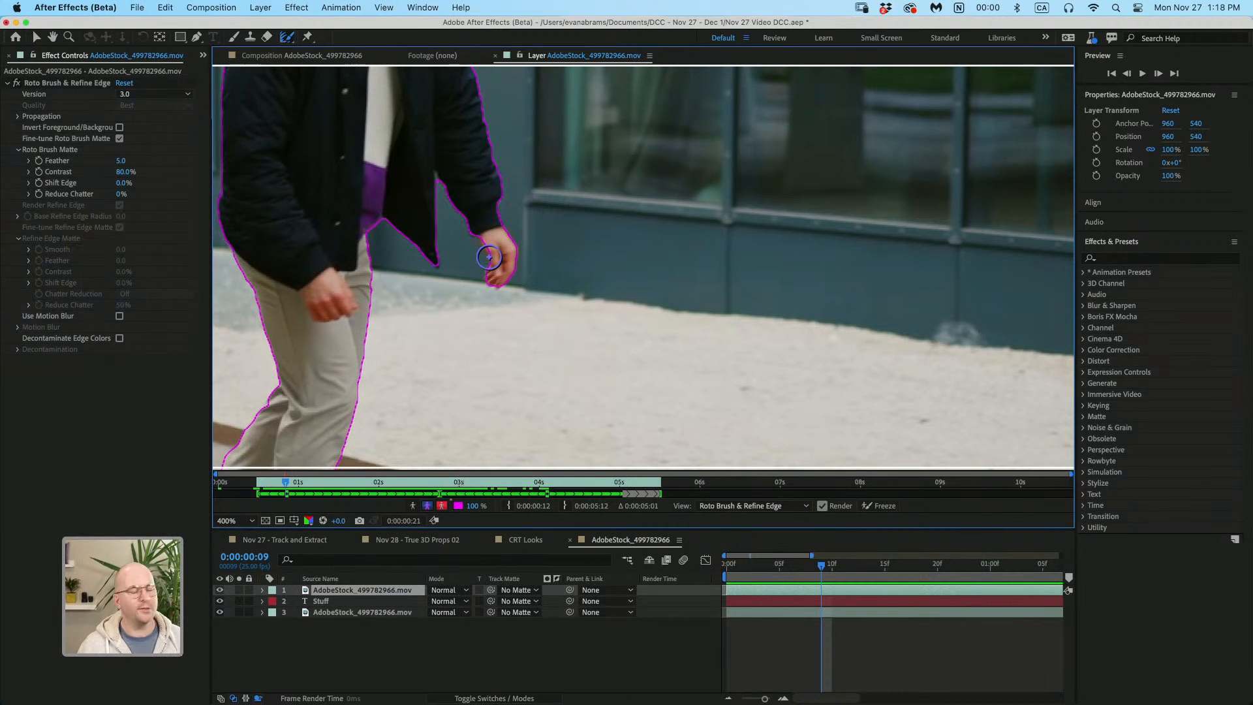
scroll(481, 230, up, 1)
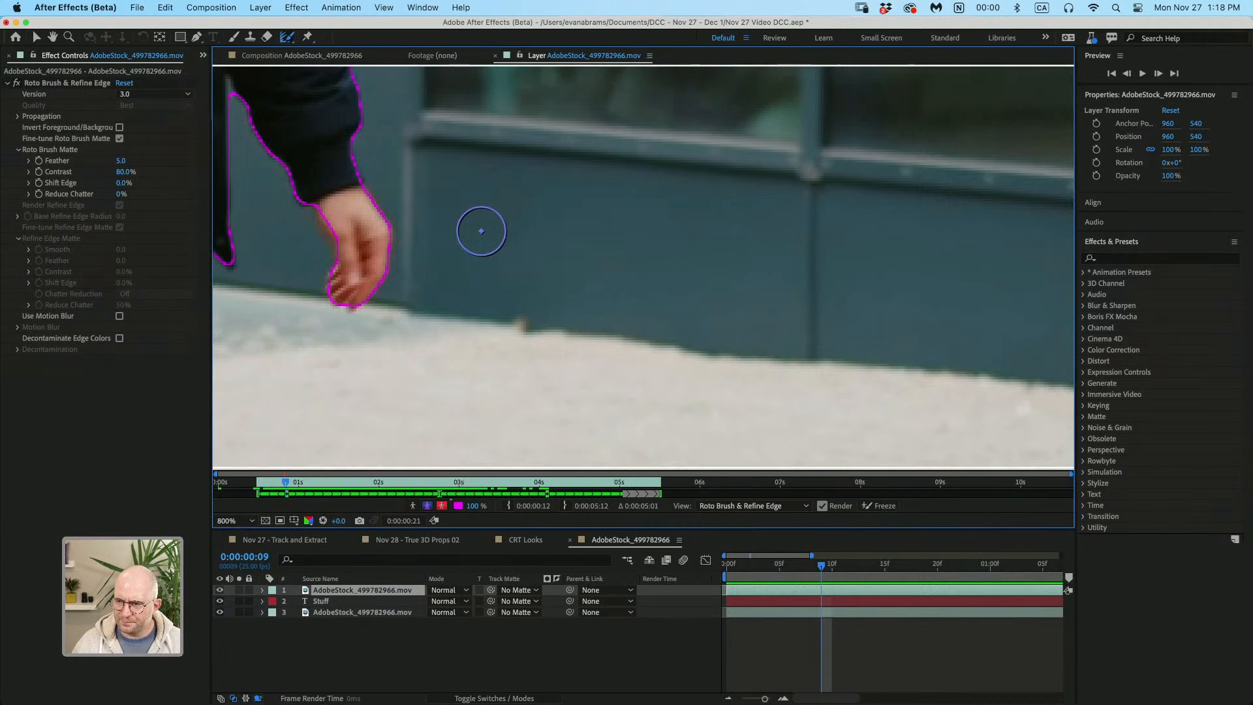
drag(384, 283, 463, 282)
mouse_move(407, 225)
mouse_down()
mouse_move(390, 225)
mouse_move(392, 209)
mouse_move(413, 233)
mouse_move(417, 305)
mouse_move(452, 305)
mouse_move(474, 262)
mouse_move(473, 223)
mouse_move(433, 134)
mouse_up()
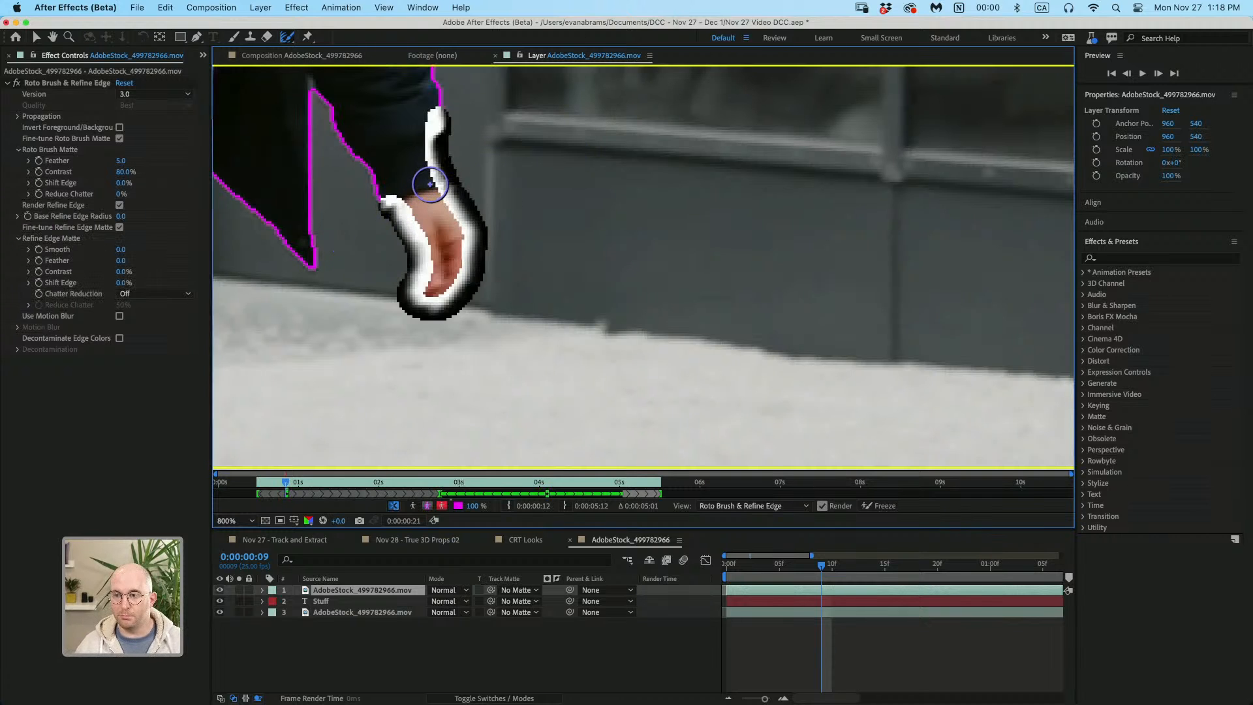
drag(430, 185, 504, 196)
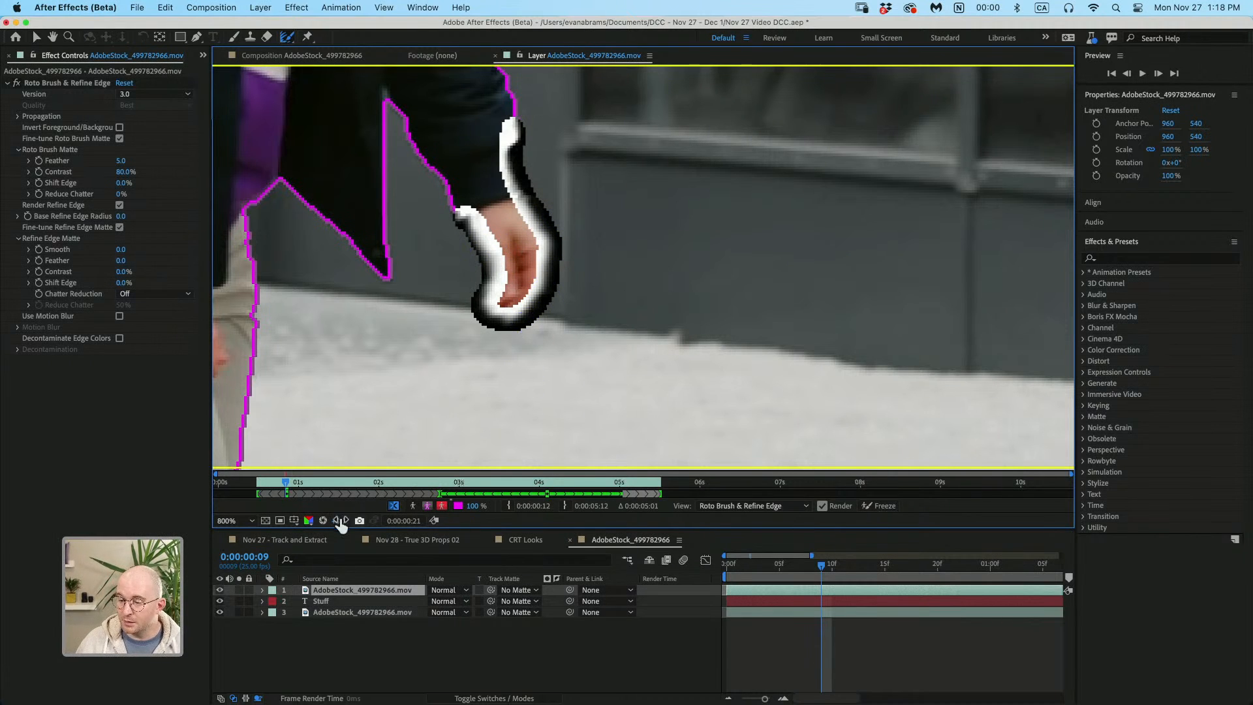
- At 0:00:00:14, extend the forward hand's Refine Edge region along the cuff, and trim it below the fingertips and inside the hand
click(295, 483)
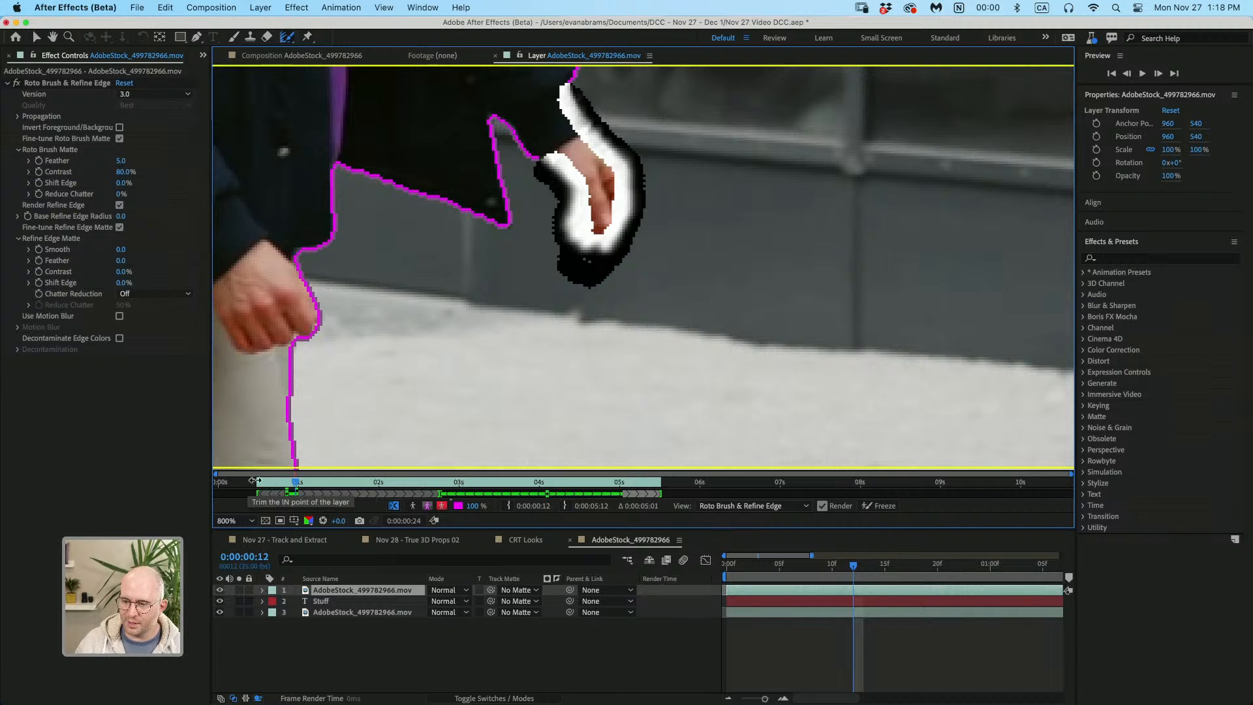
click(286, 484)
mouse_move(286, 483)
mouse_down()
mouse_move(318, 486)
mouse_move(287, 494)
mouse_move(302, 488)
mouse_up()
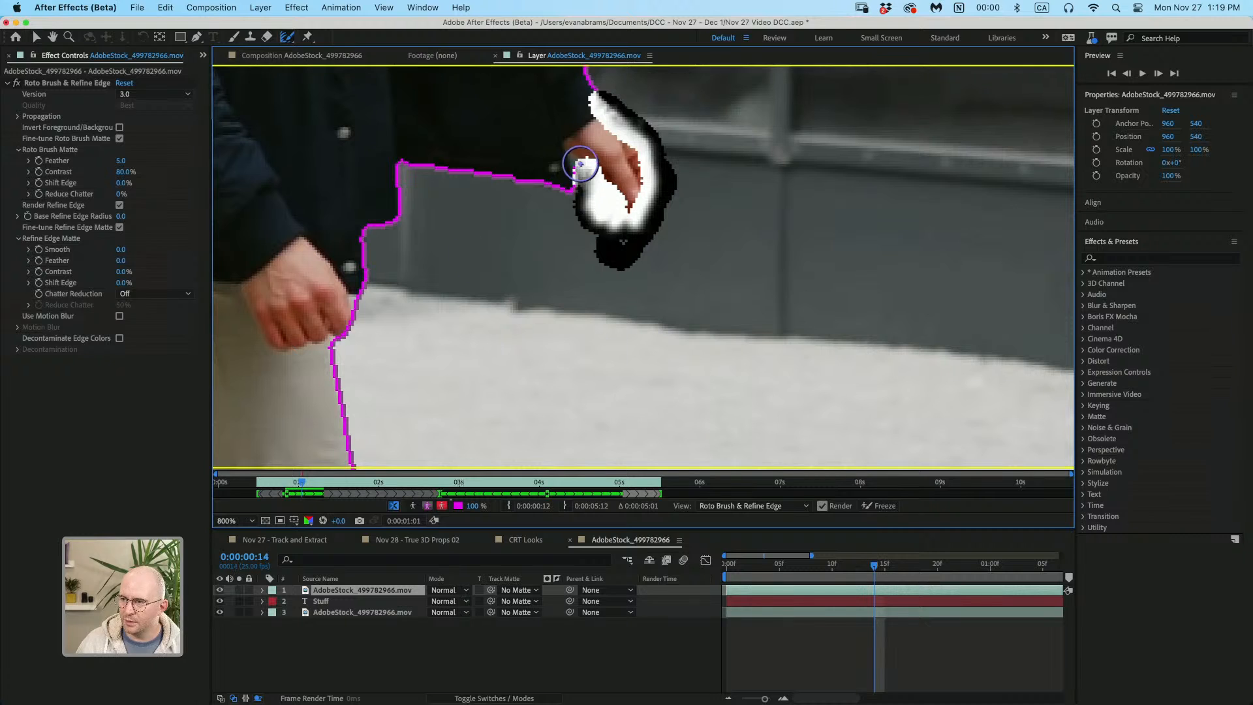
drag(567, 142, 594, 180)
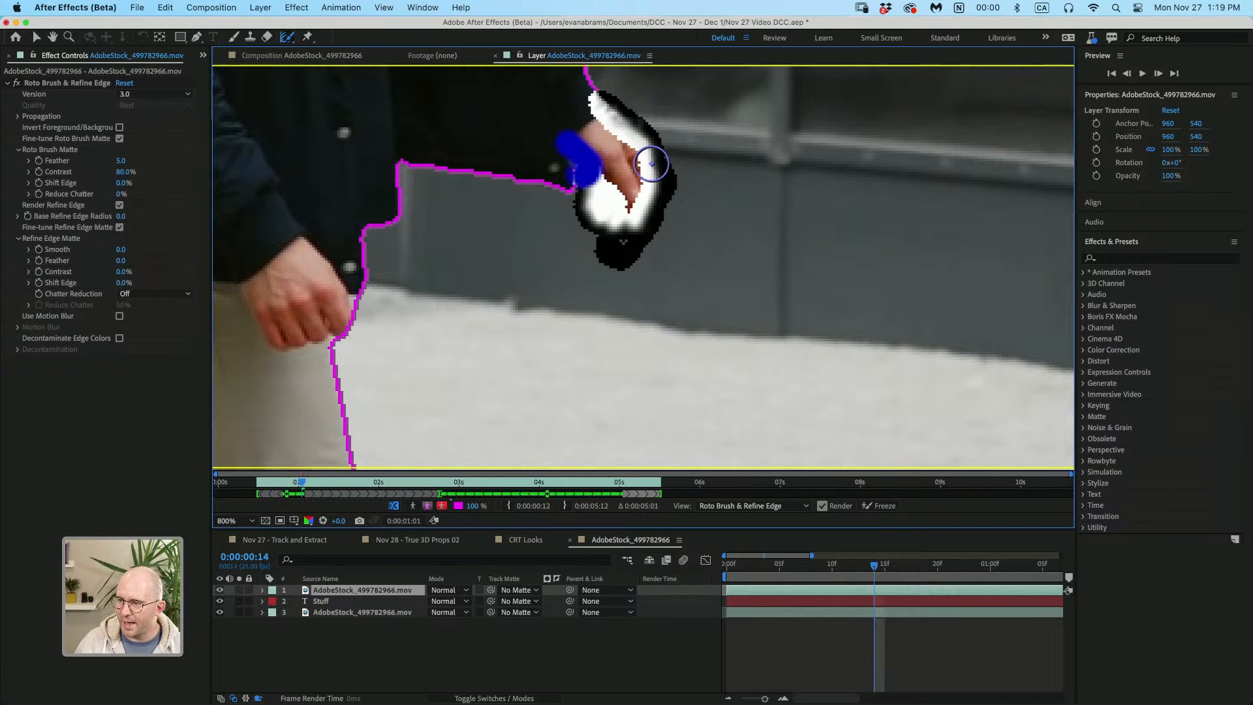
mouse_move(597, 256)
mouse_down()
mouse_move(657, 267)
mouse_move(597, 263)
mouse_move(608, 244)
mouse_move(582, 243)
mouse_move(791, 260)
mouse_move(578, 232)
mouse_up()
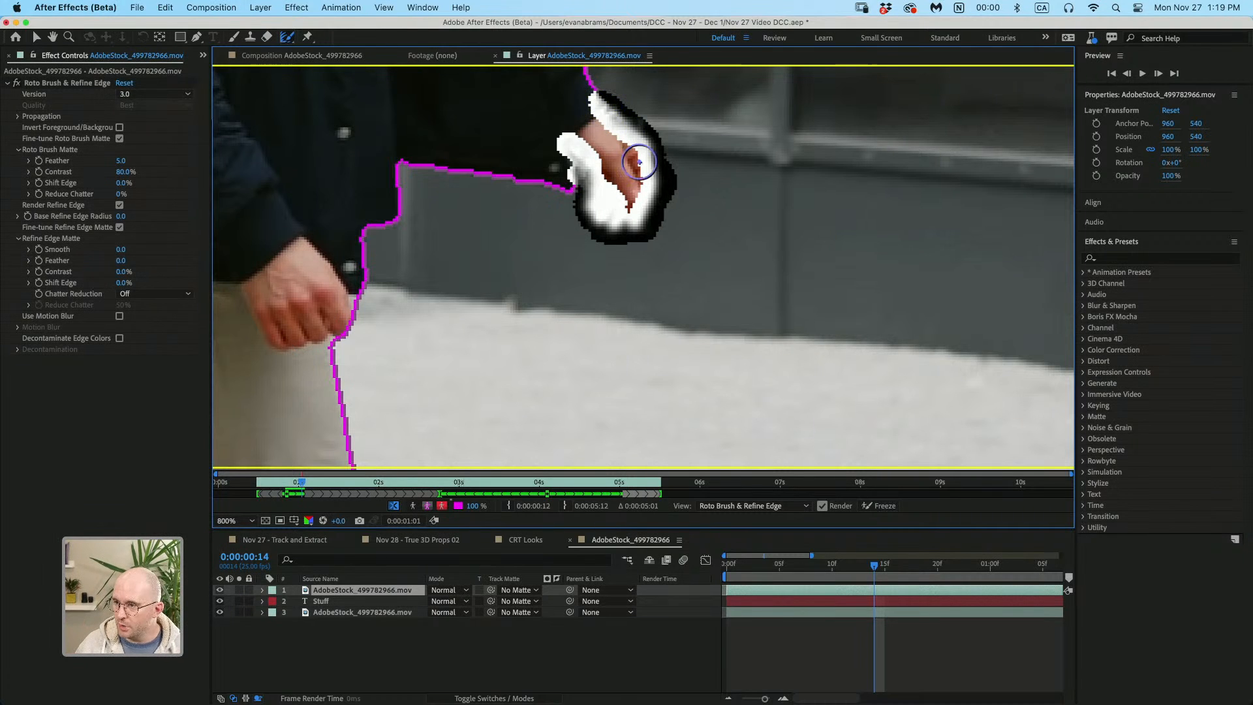
drag(614, 193, 593, 145)
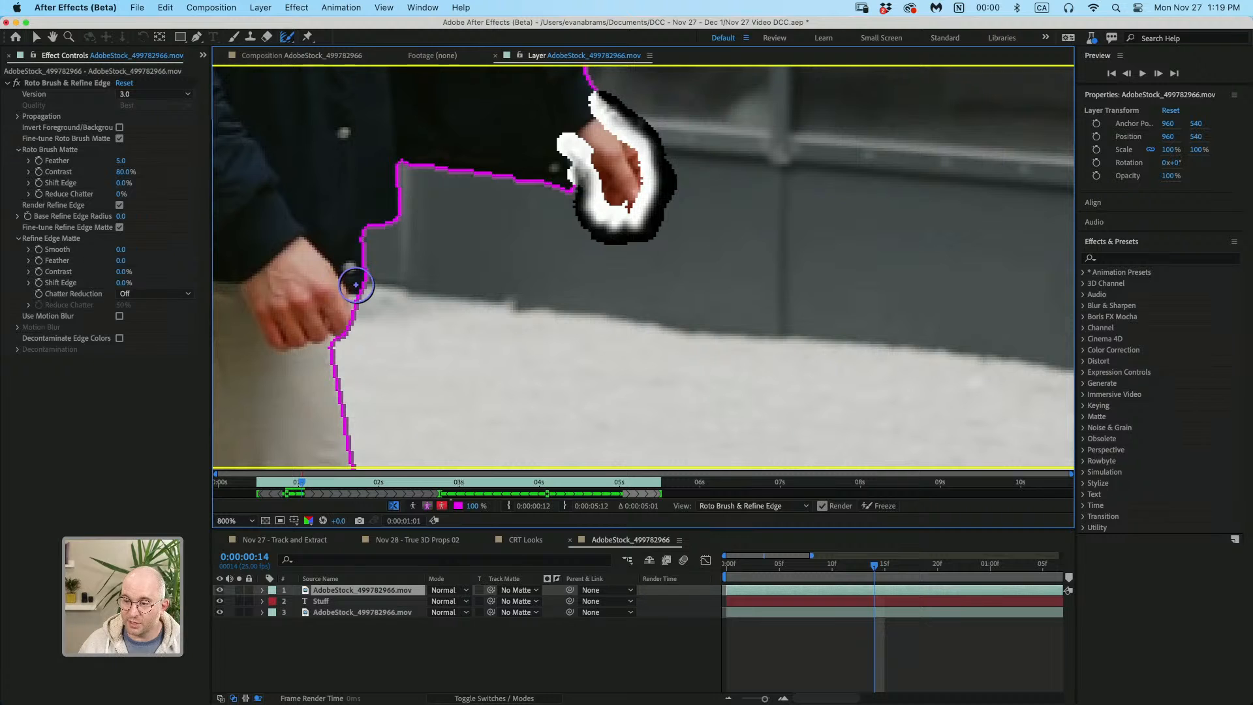
- Paint a Refine Edge stroke along the outer edge of the other hand at 0:00:00:14, and check the frames back to 0:00:00:11
mouse_move(355, 284)
mouse_down()
mouse_move(332, 349)
mouse_move(359, 286)
mouse_move(353, 344)
mouse_up()
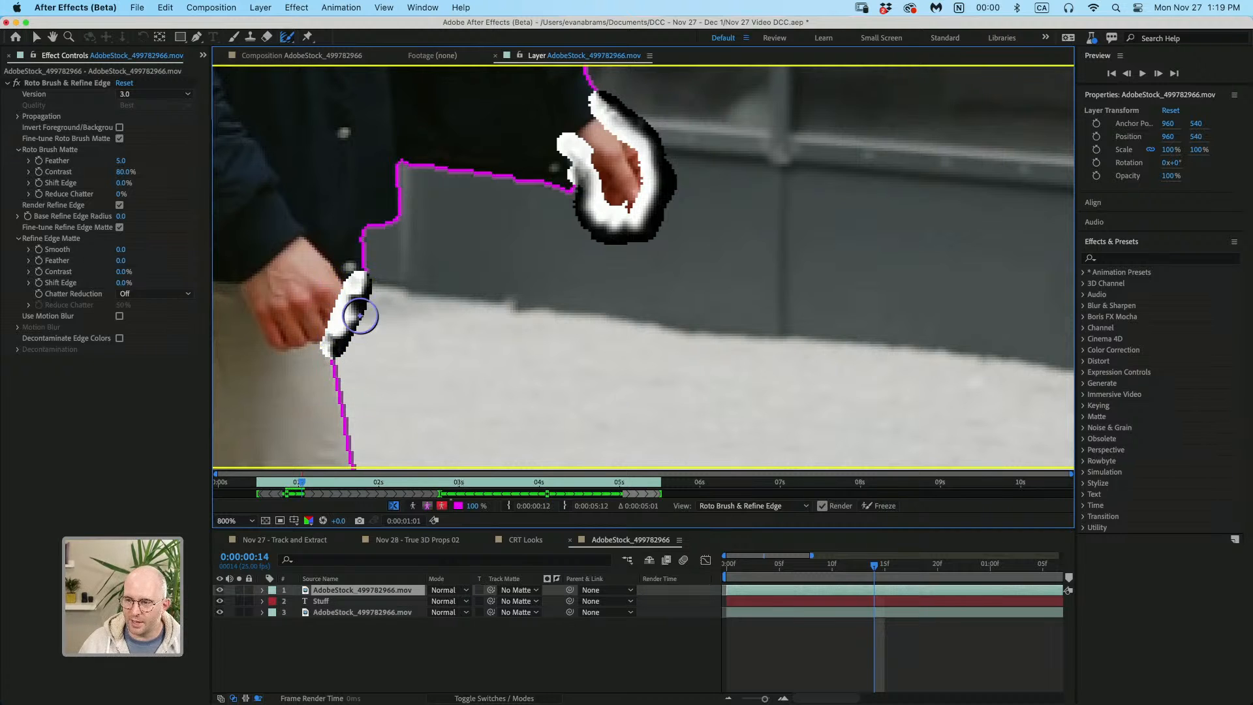
key(Page_Up)
key(Page_Up)
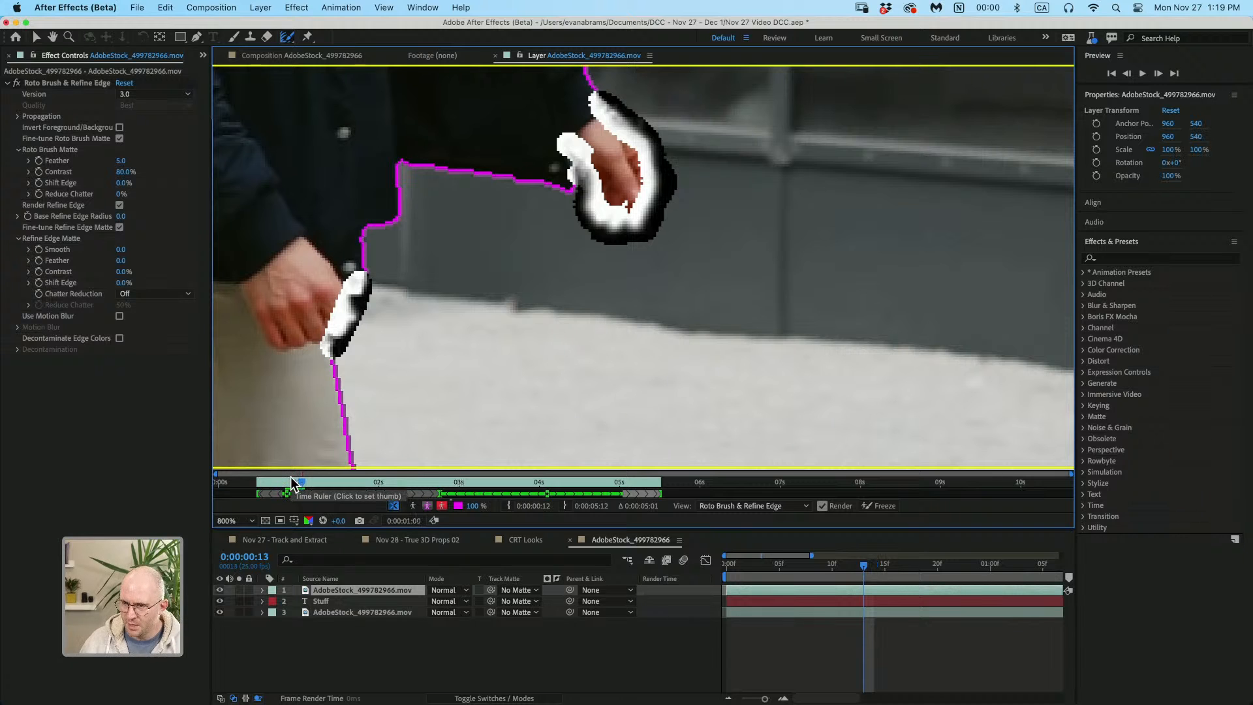
key(Page_Up)
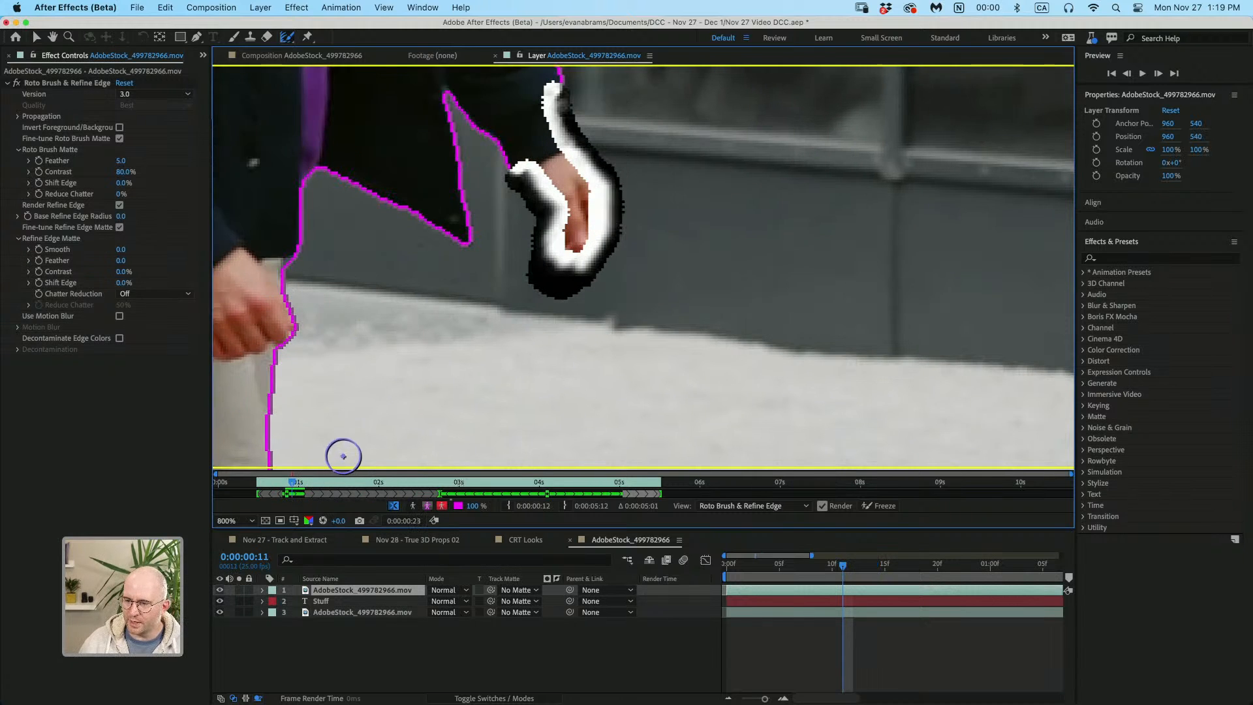
- At 0:00:00:11, paint a Refine Edge stroke along the front of the near hand's fist, down to the trouser edge
key(Page_Up)
key(Page_Up)
key(h)
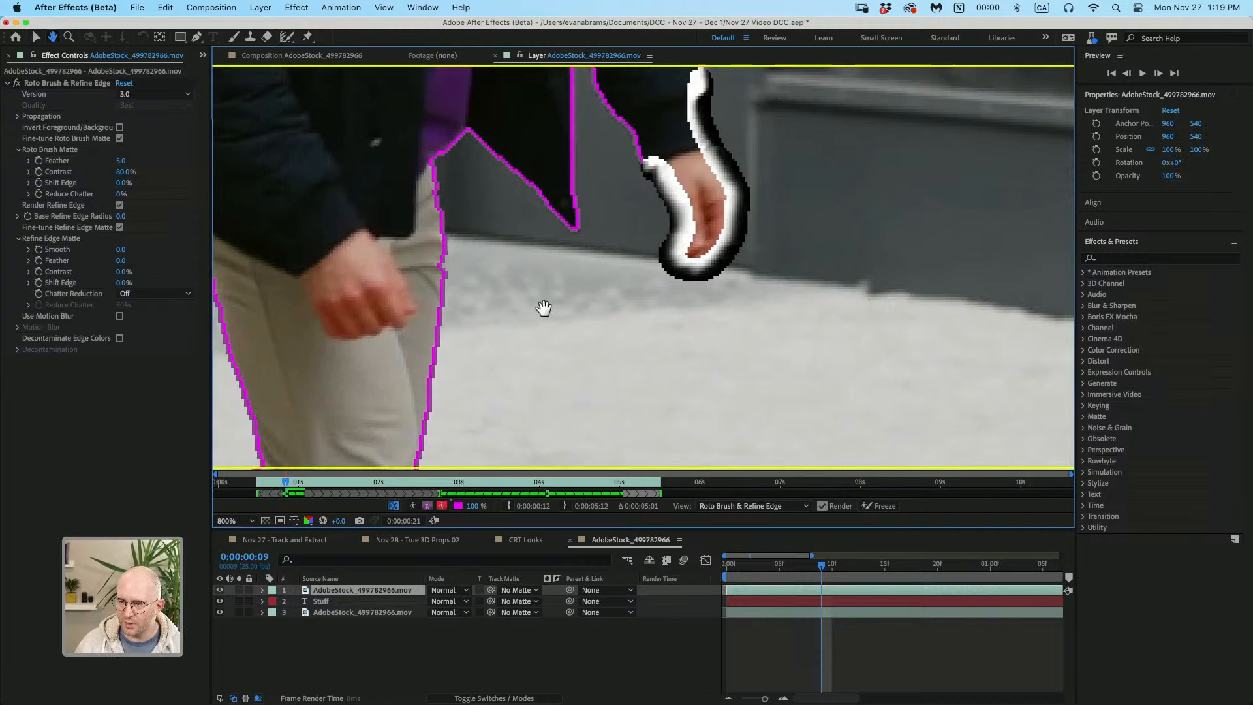
key(alt+w)
key(Page_Down)
key(Page_Down)
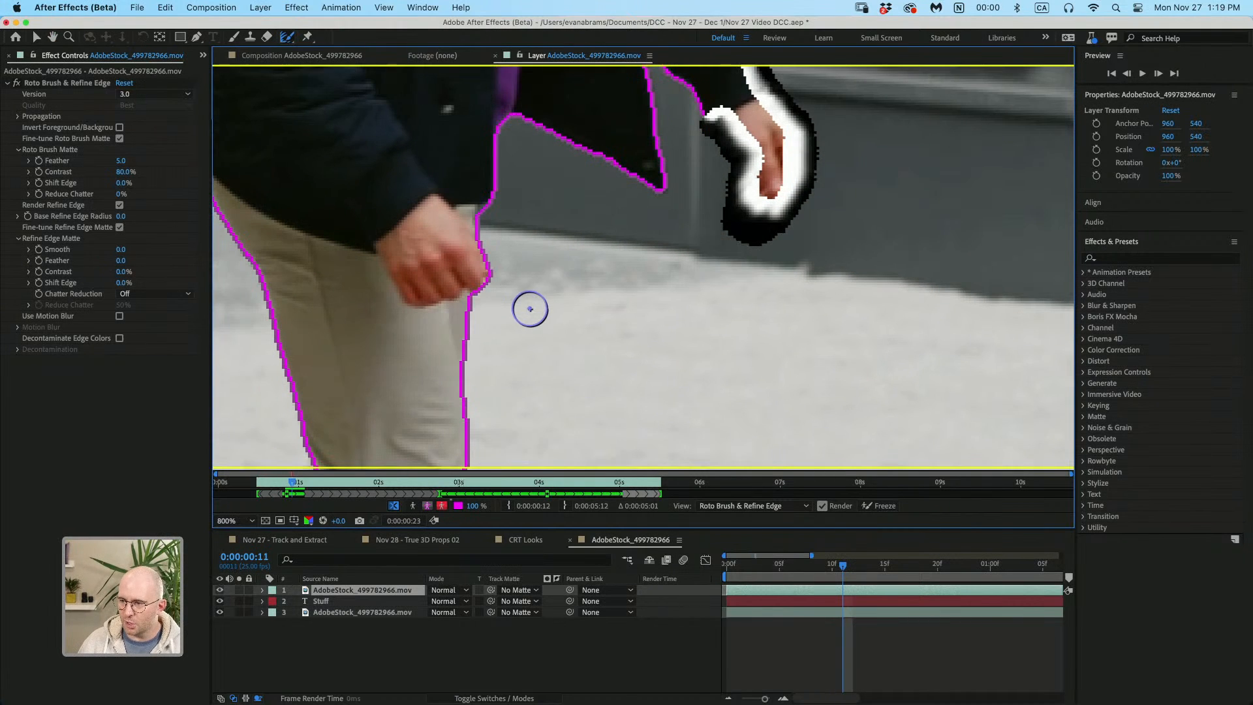
mouse_move(473, 221)
mouse_down()
mouse_move(490, 282)
mouse_move(465, 326)
mouse_up()
- At 0:00:00:15, extend the Refine Edge regions along the jacket hem beside the near hand and up the forward hand's cuff
key(Page_Down)
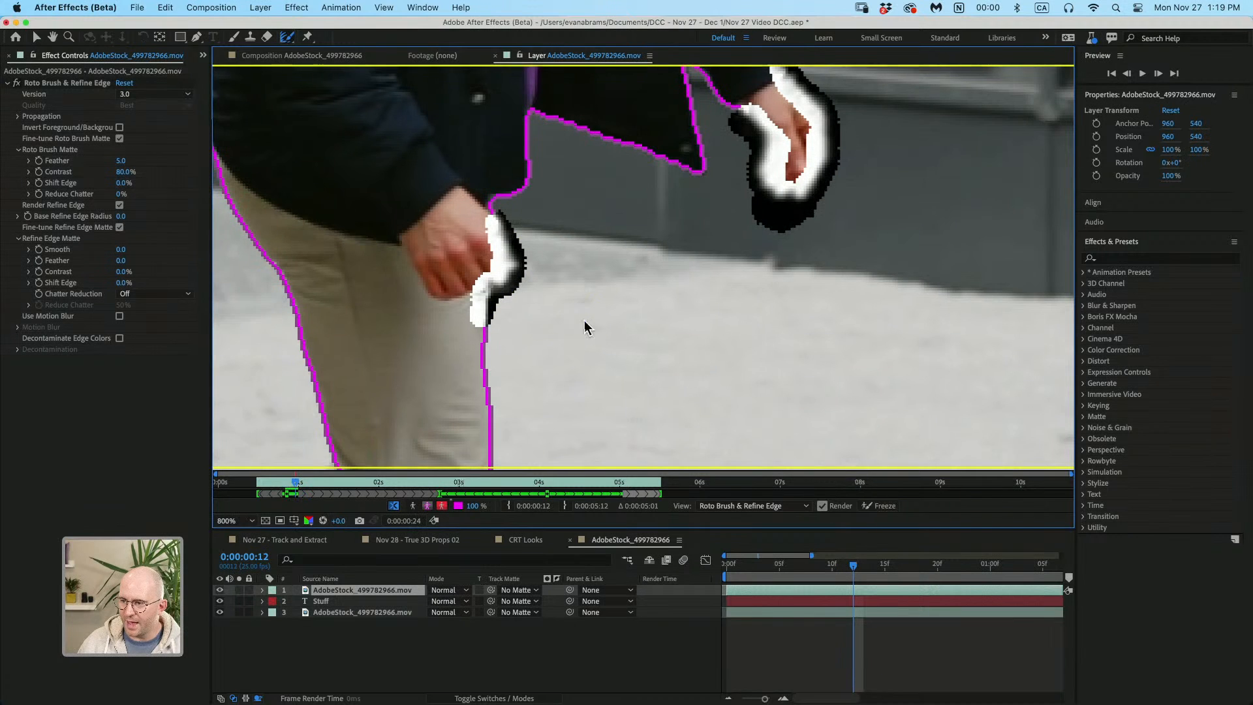
key(Page_Down)
key(Page_Down)
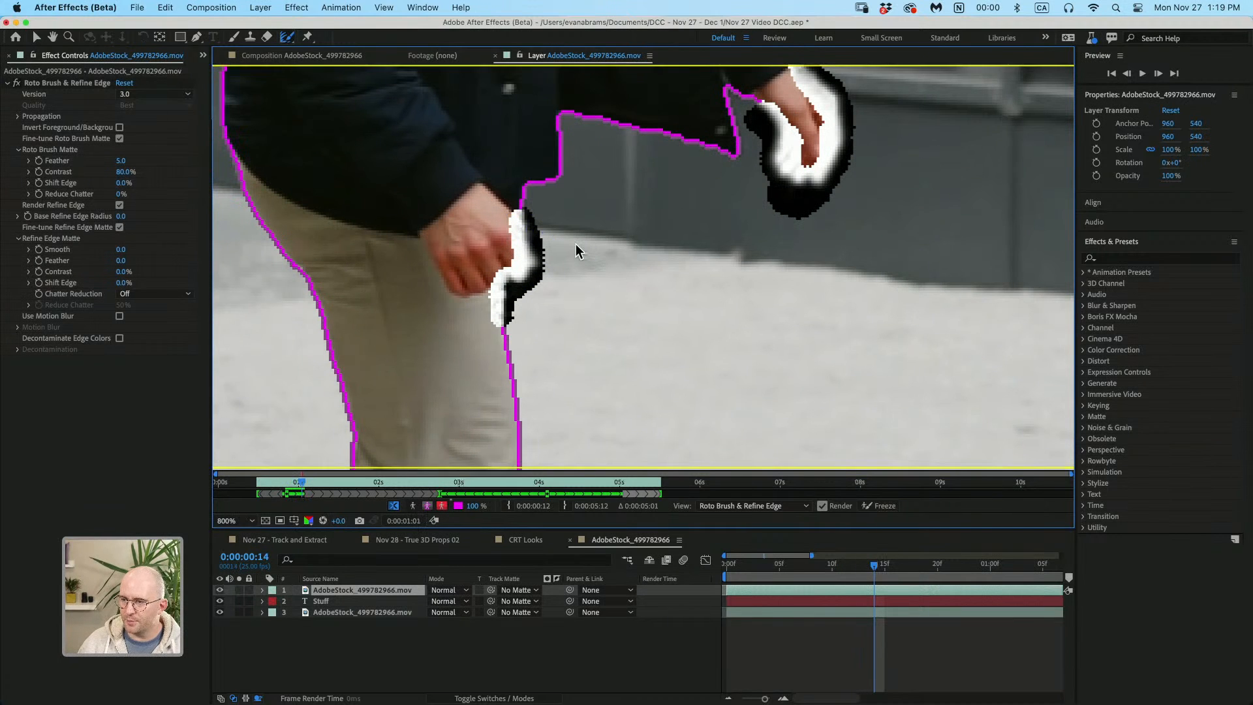
key(Page_Down)
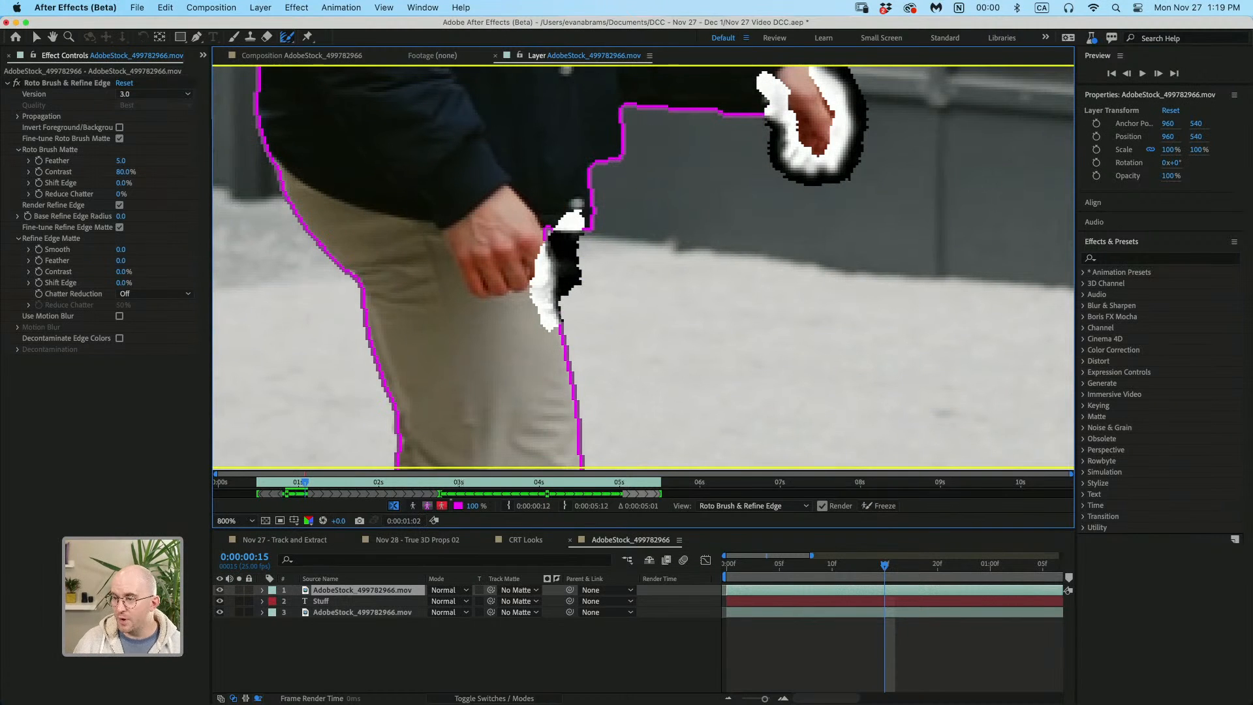
drag(580, 230, 473, 262)
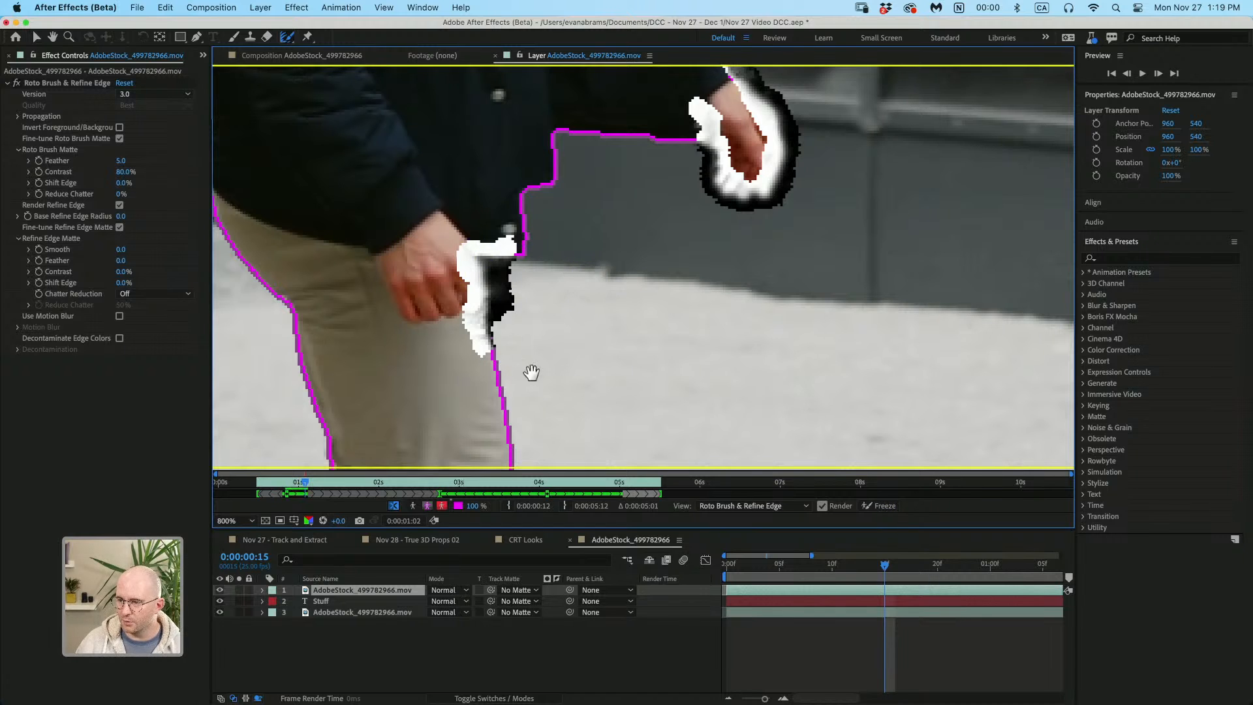
mouse_move(531, 373)
mouse_down()
mouse_move(385, 417)
mouse_move(331, 419)
mouse_move(316, 435)
mouse_up()
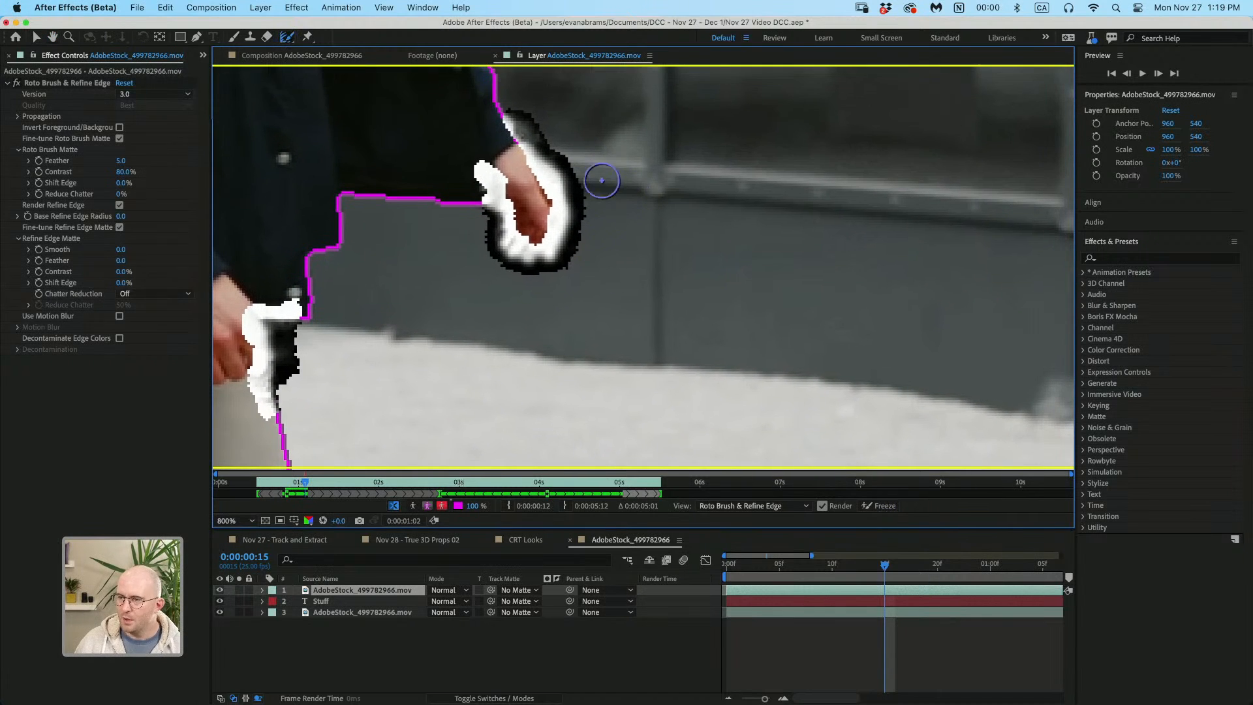
drag(508, 124, 517, 151)
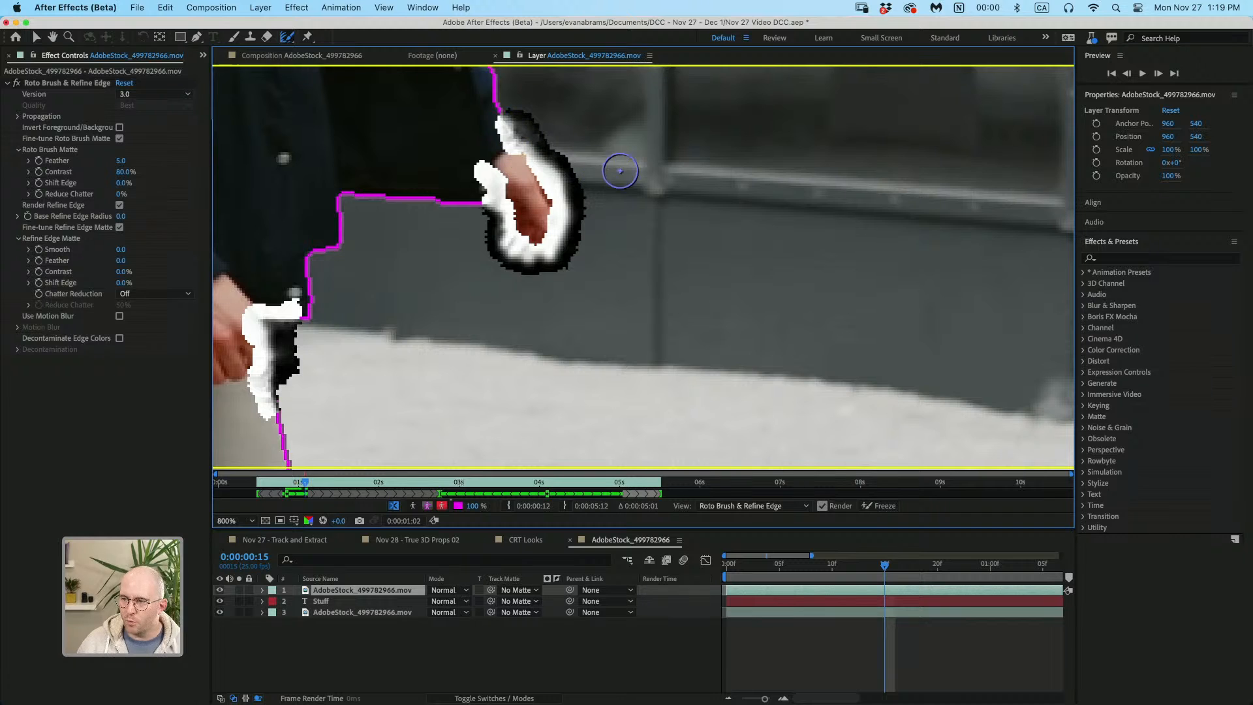
- Erase the Refine Edge region inside the forward cuff and hand at 0:00:00:18, and extend it along the hand's inner edge at 0:00:00:19
key(Page_Down)
key(Page_Down)
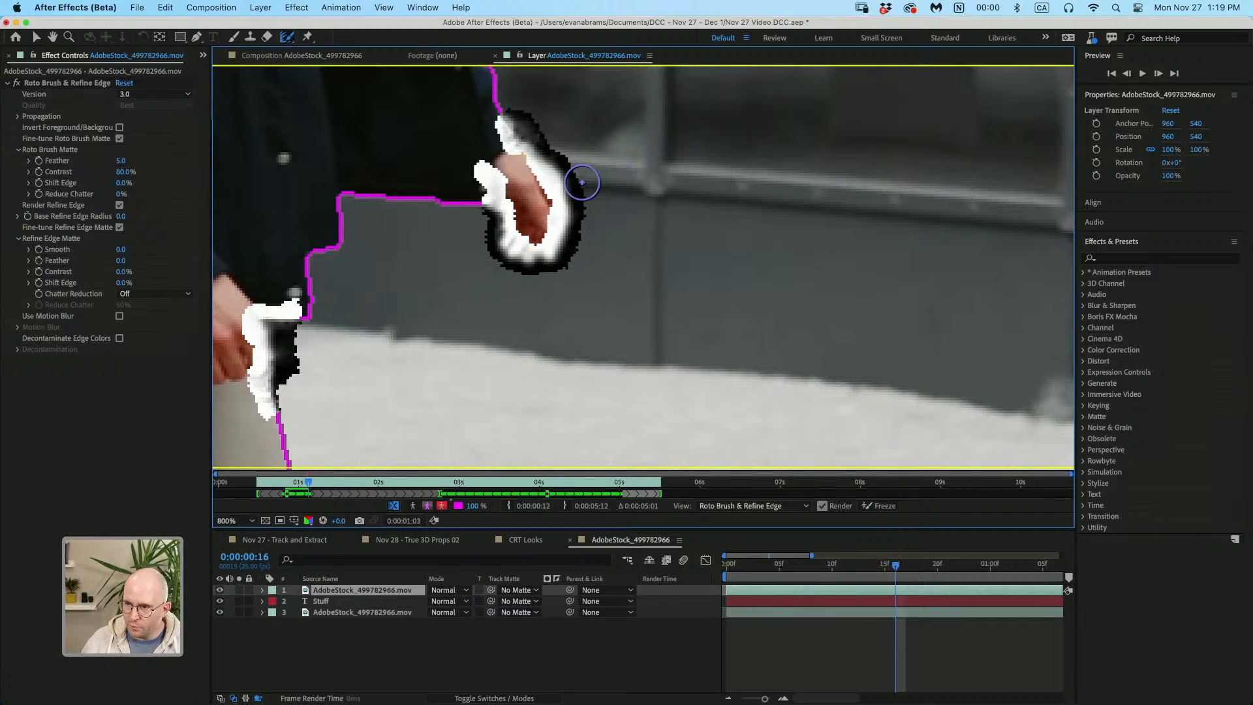
key(Page_Down)
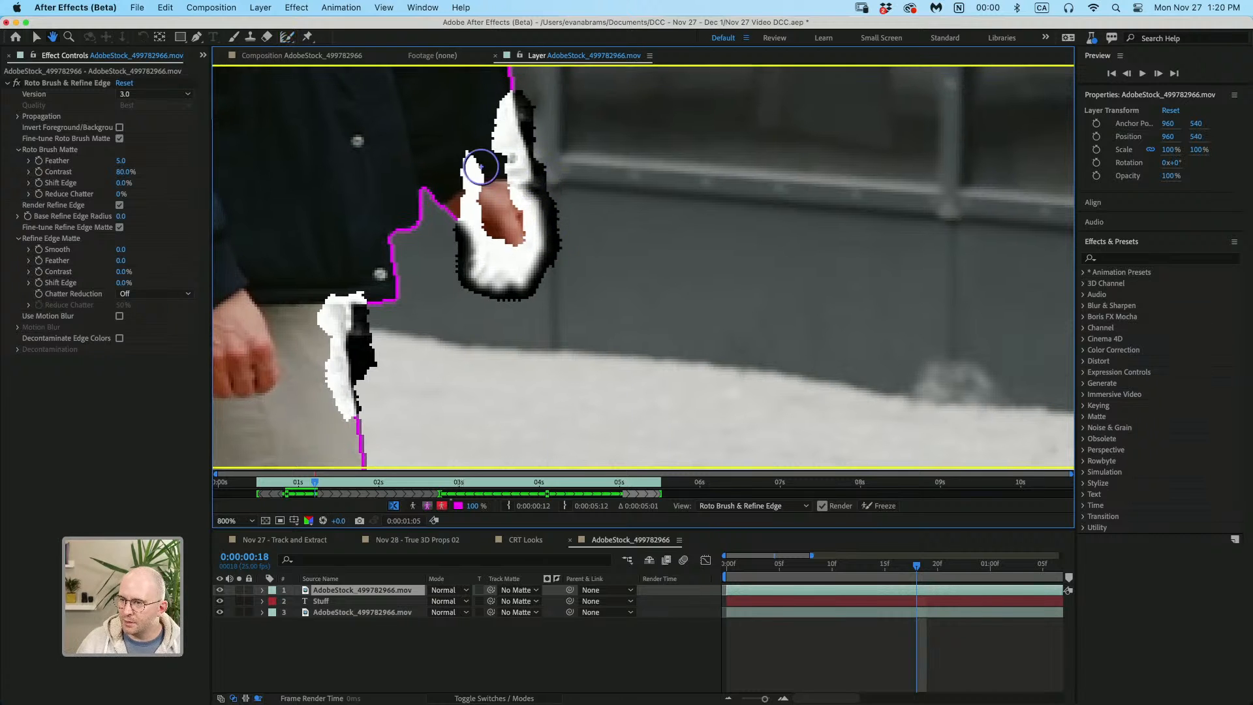
mouse_move(467, 148)
mouse_down()
mouse_move(465, 203)
mouse_move(479, 213)
mouse_up()
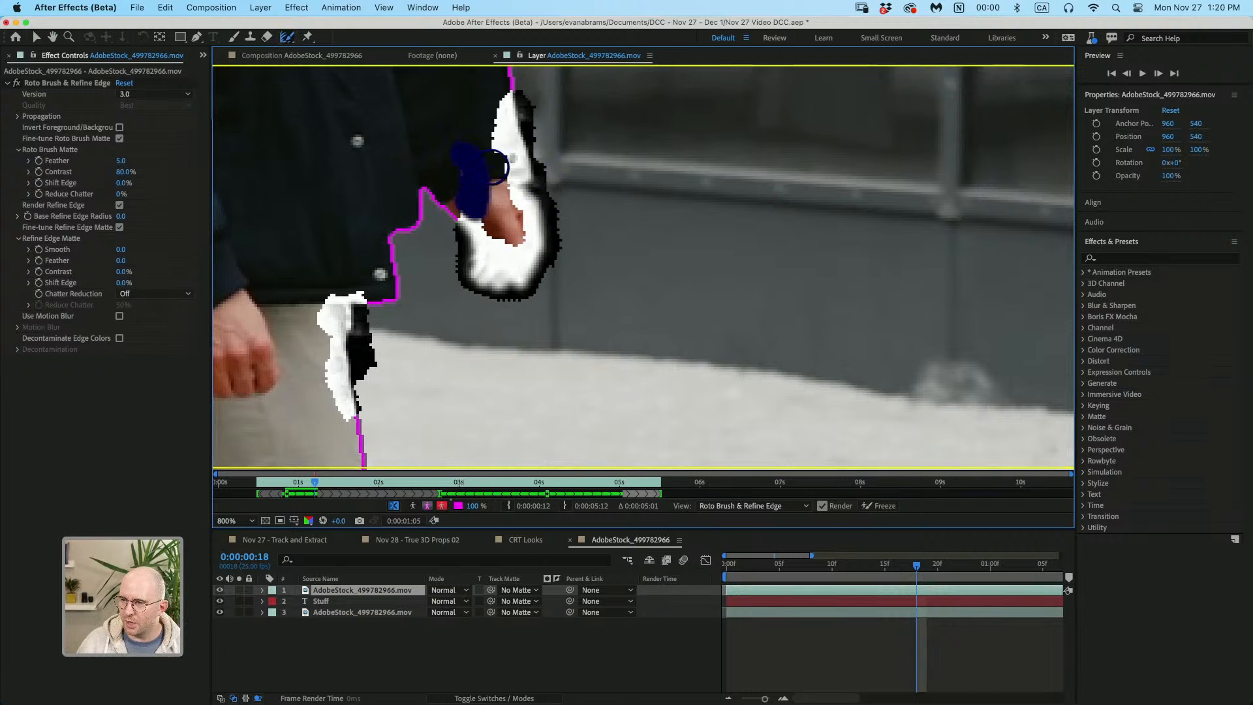
mouse_move(499, 133)
mouse_down()
mouse_move(498, 164)
mouse_move(485, 117)
mouse_up()
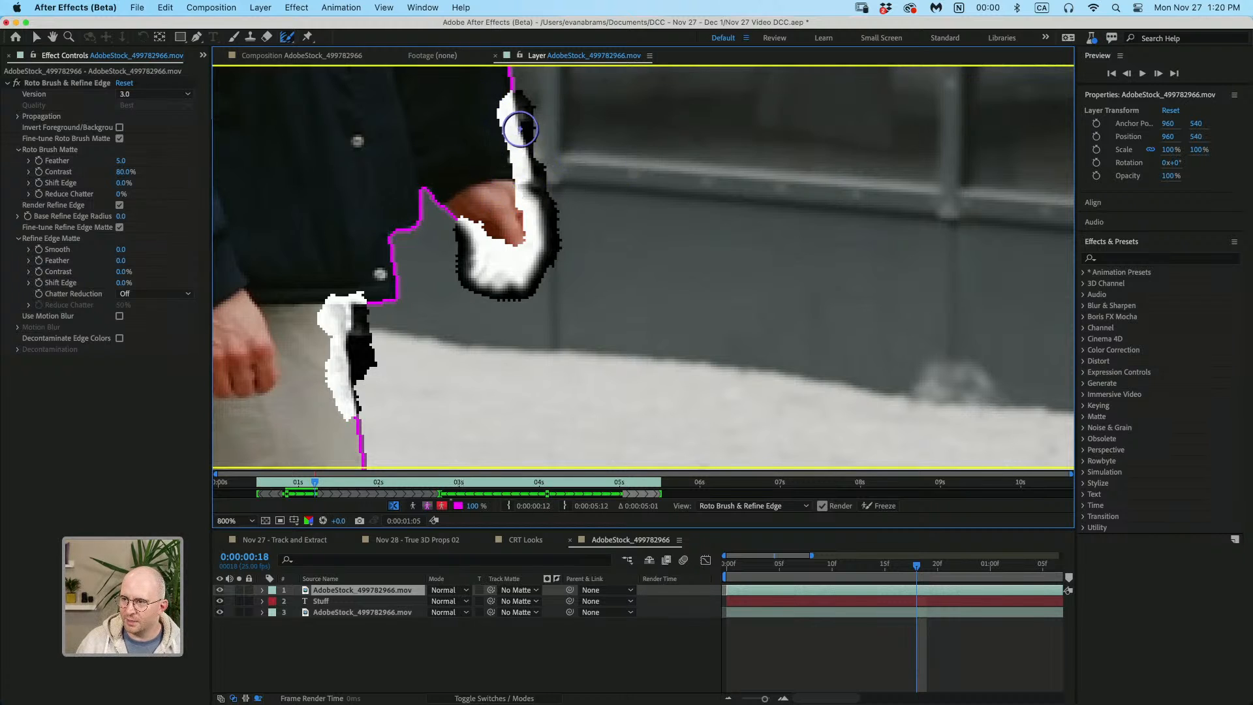
drag(498, 231, 504, 234)
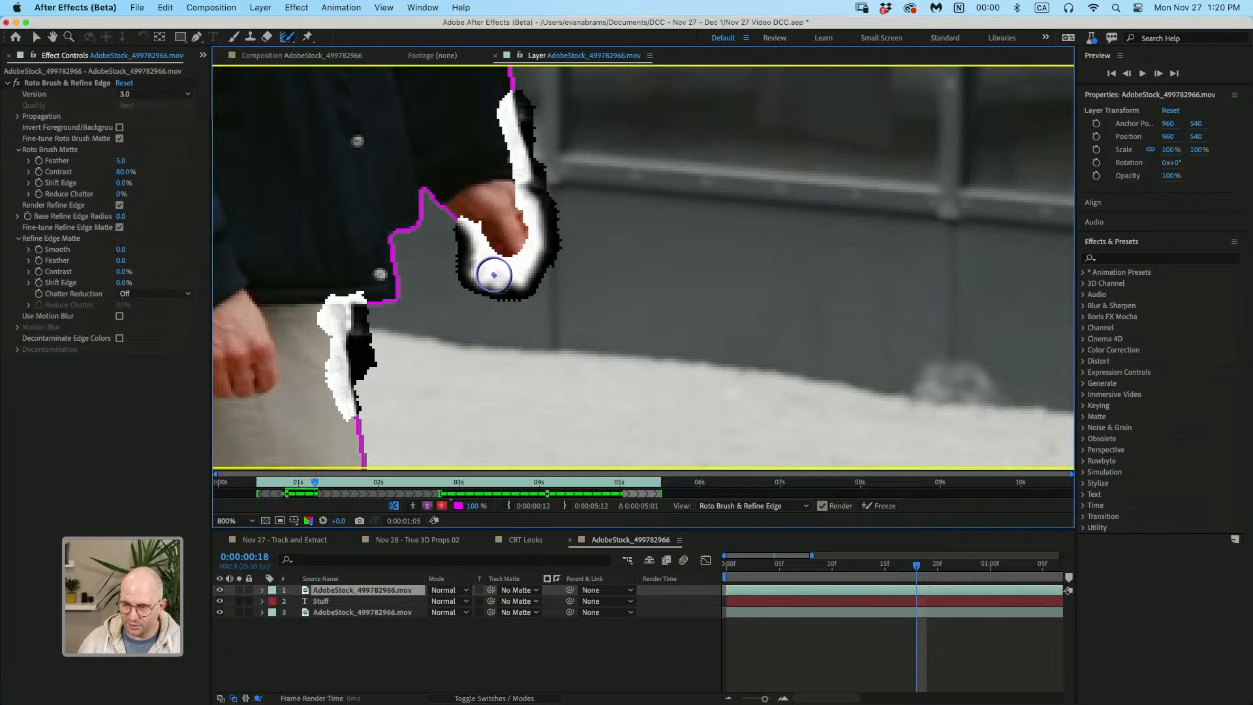
key(Page_Down)
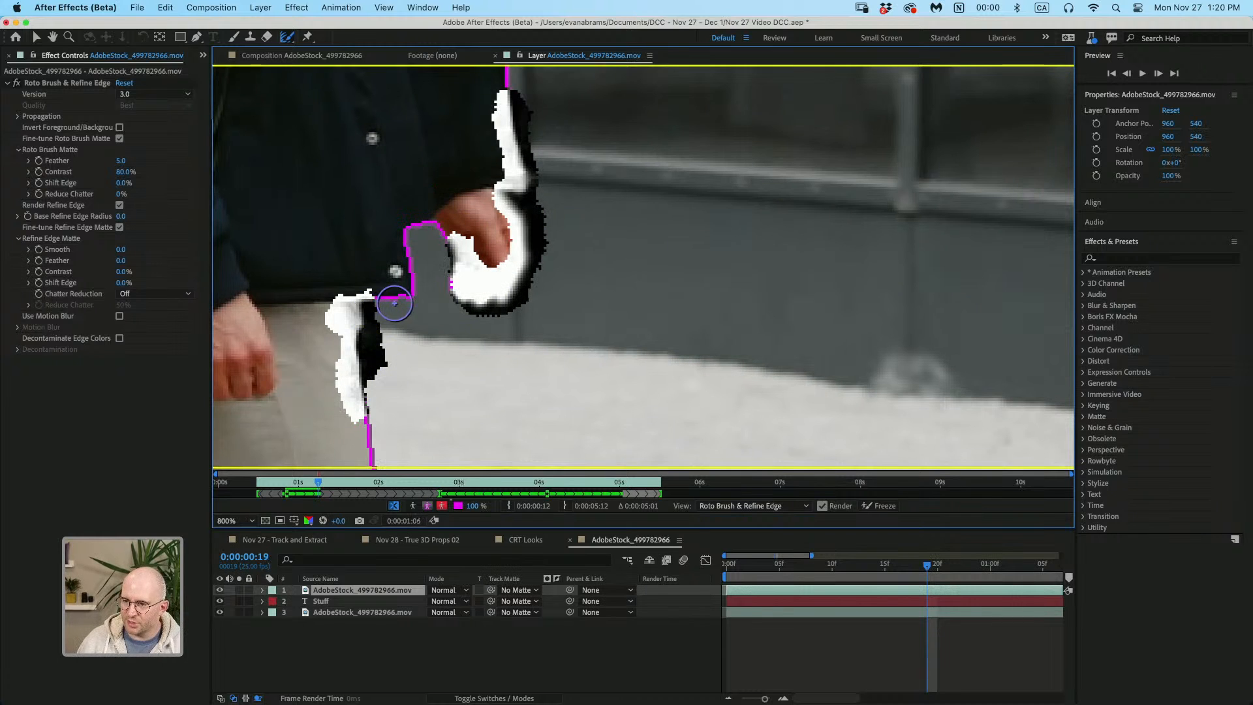
drag(431, 222, 455, 294)
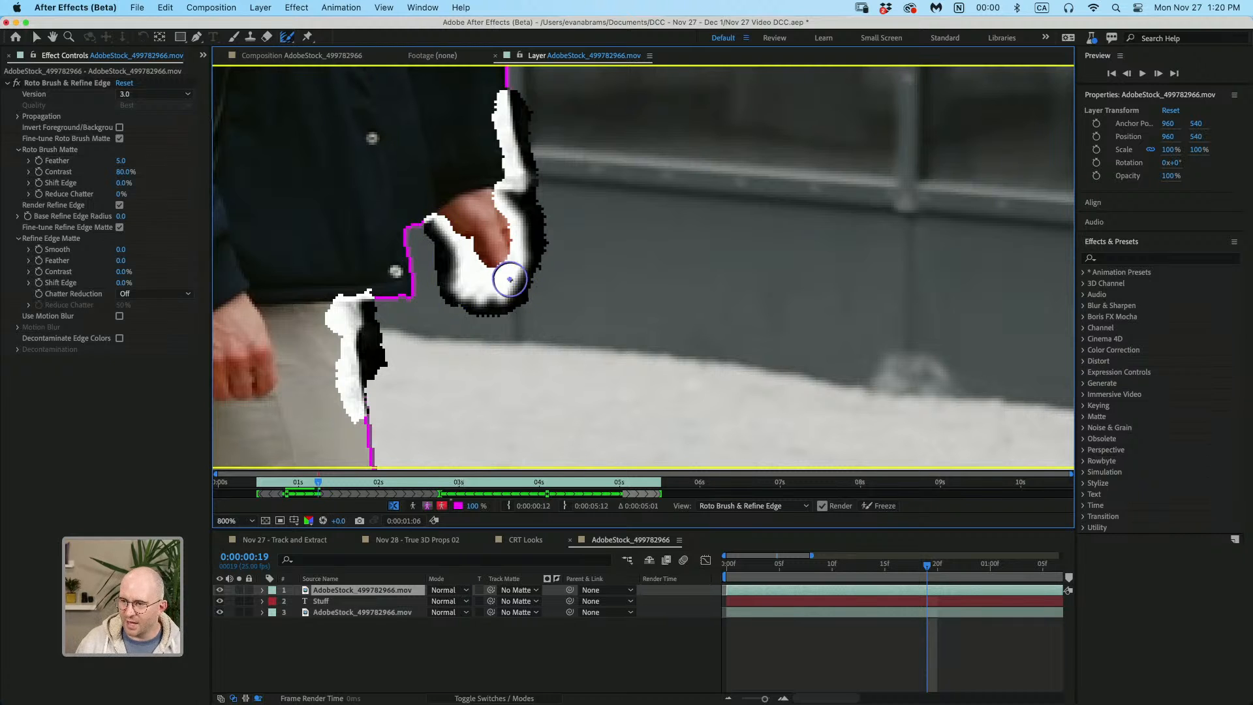
- At 0:00:00:22, paint Refine Edge strokes over the forward hand's outer wrist, the jacket hem and the hand's inner edge
key(Page_Down)
key(Page_Down)
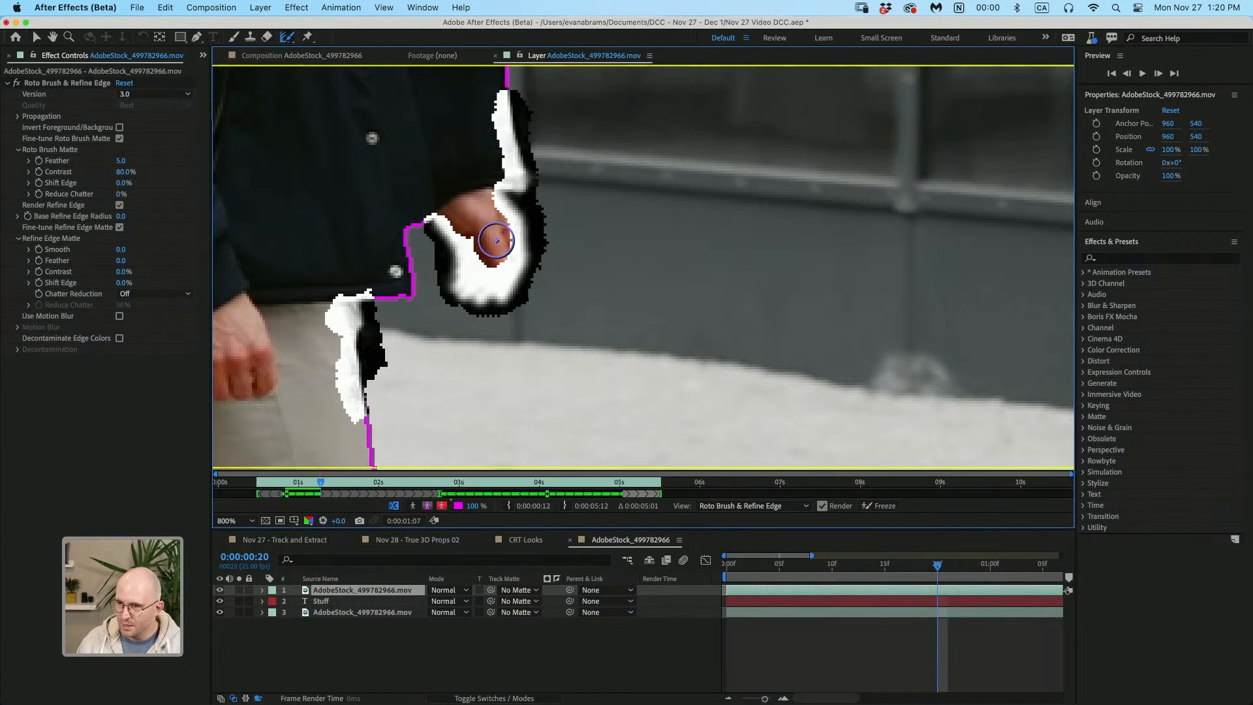
key(Page_Down)
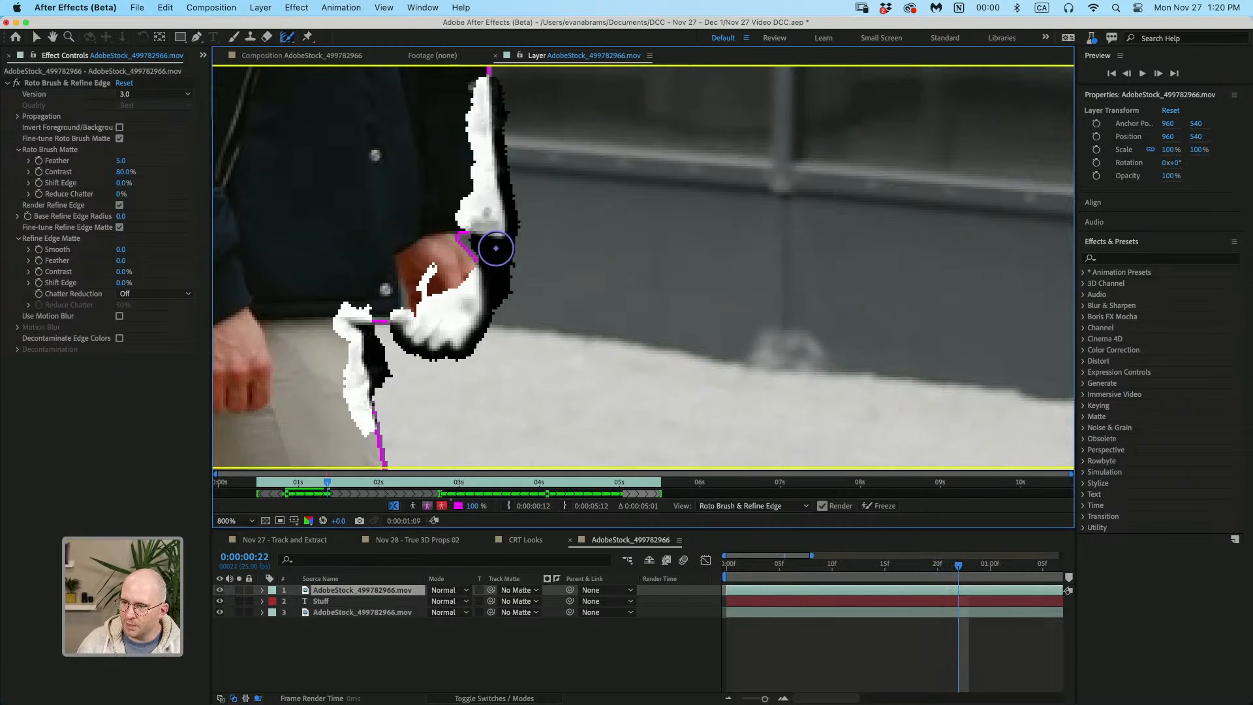
key(Page_Up)
key(Page_Up)
key(Page_Down)
key(Page_Down)
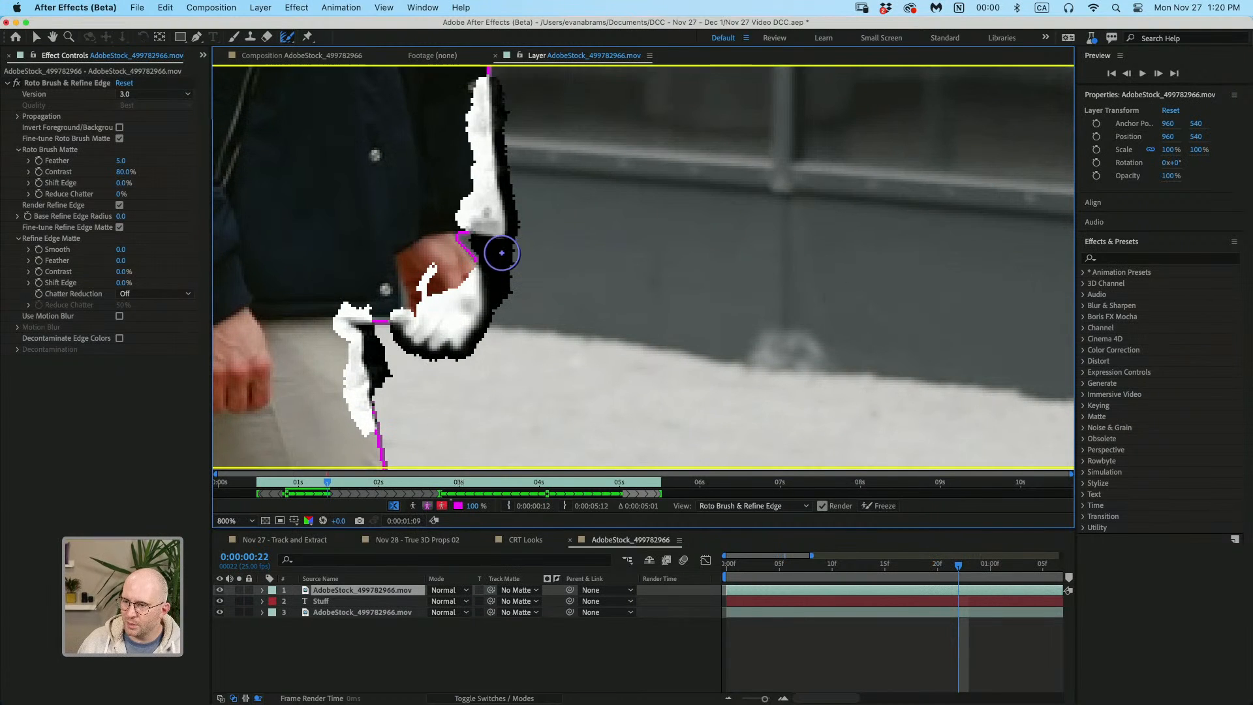
mouse_move(498, 252)
mouse_down()
mouse_move(476, 235)
mouse_move(464, 255)
mouse_move(475, 273)
mouse_up()
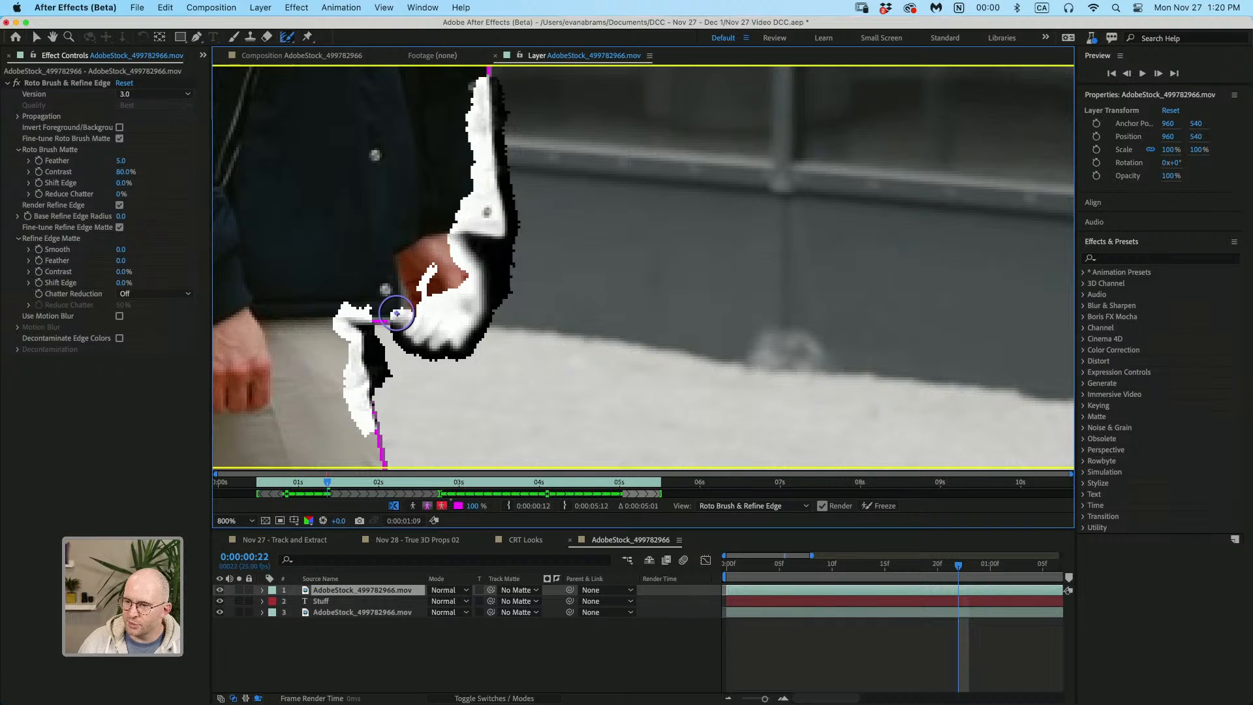
mouse_move(396, 314)
mouse_down()
mouse_move(362, 315)
mouse_move(383, 315)
mouse_move(404, 289)
mouse_move(440, 326)
mouse_up()
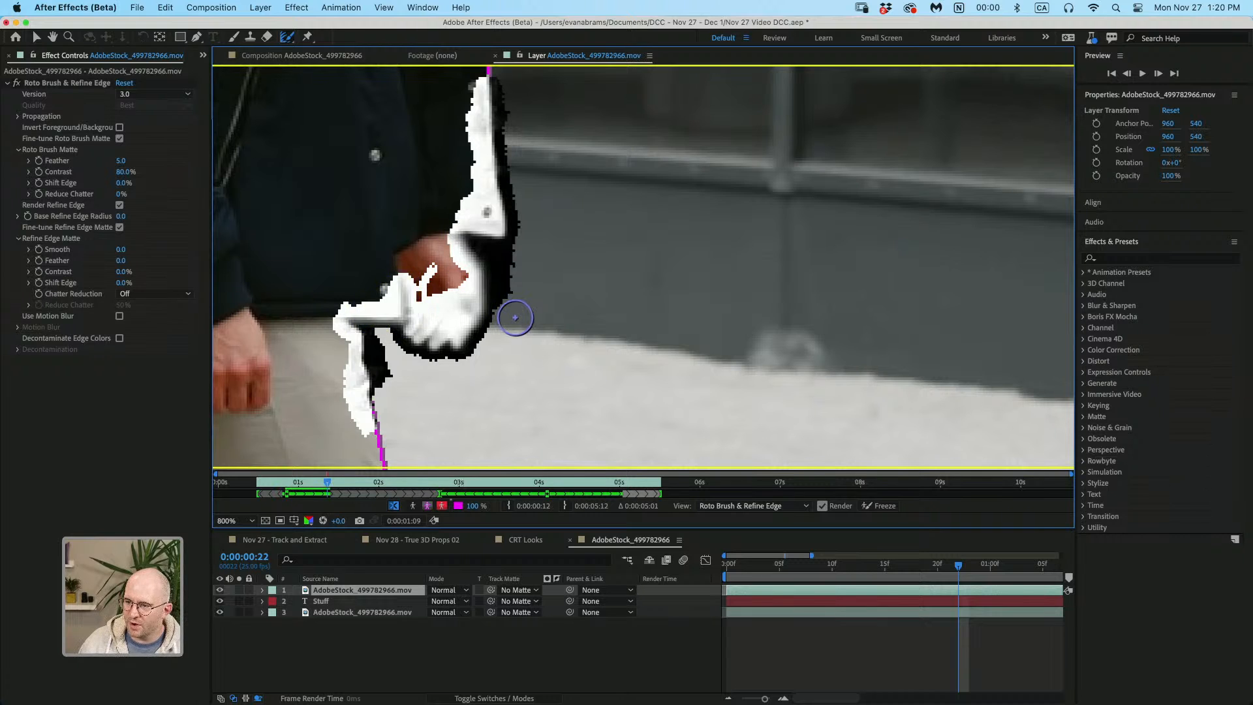
drag(405, 280, 400, 285)
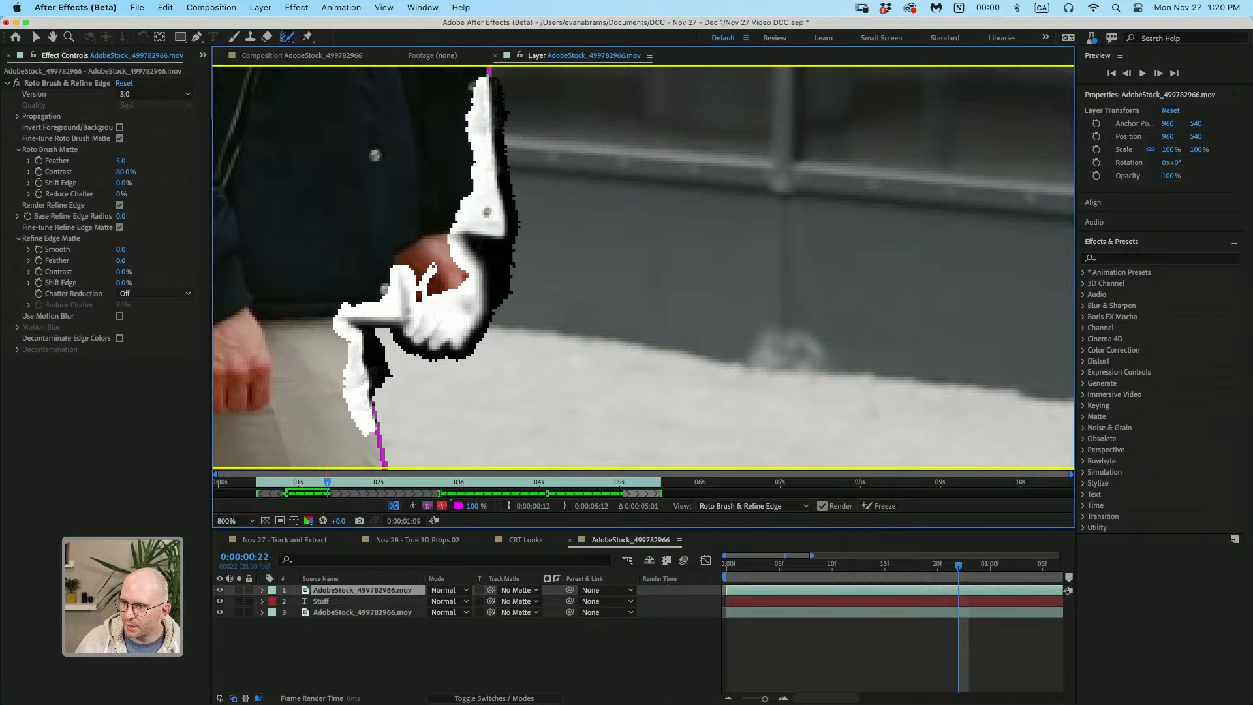
- Using a smaller brush, erase the excess Refine Edge region inside the forward sleeve's cuff at 0:00:00:22, redoing the stroke once
scroll(492, 218, up, 1)
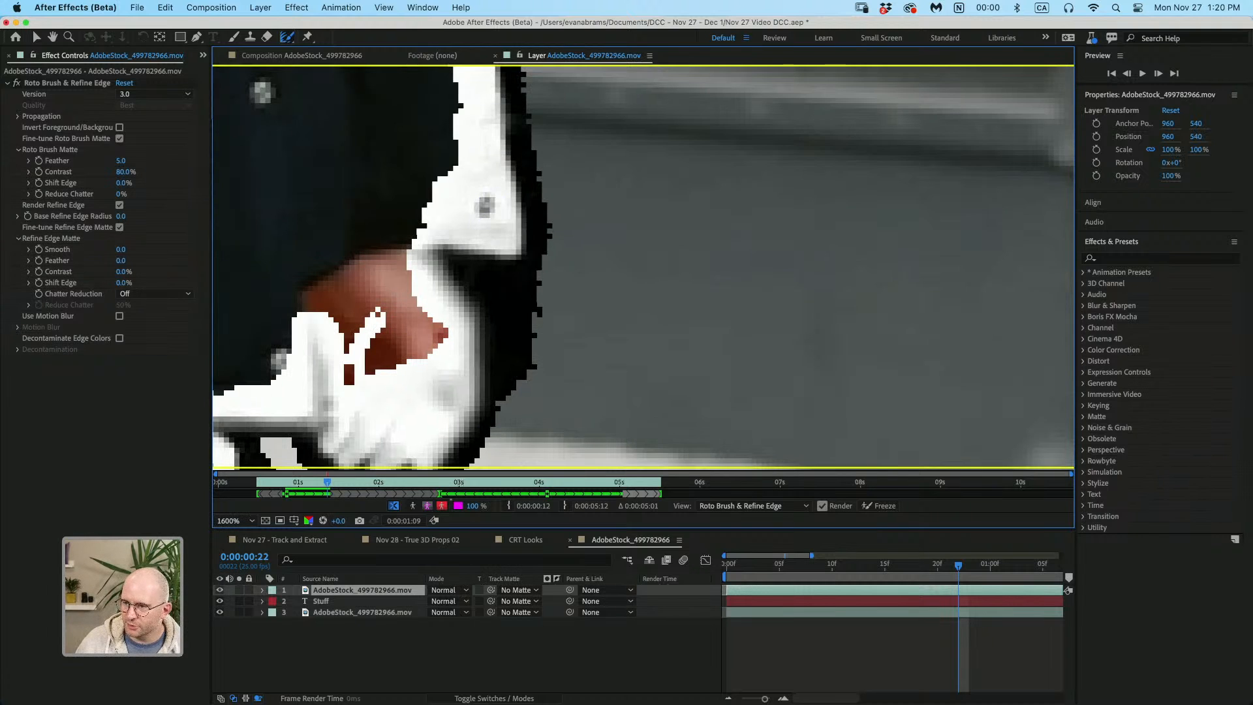
drag(486, 207, 411, 156)
scroll(498, 217, down, 1)
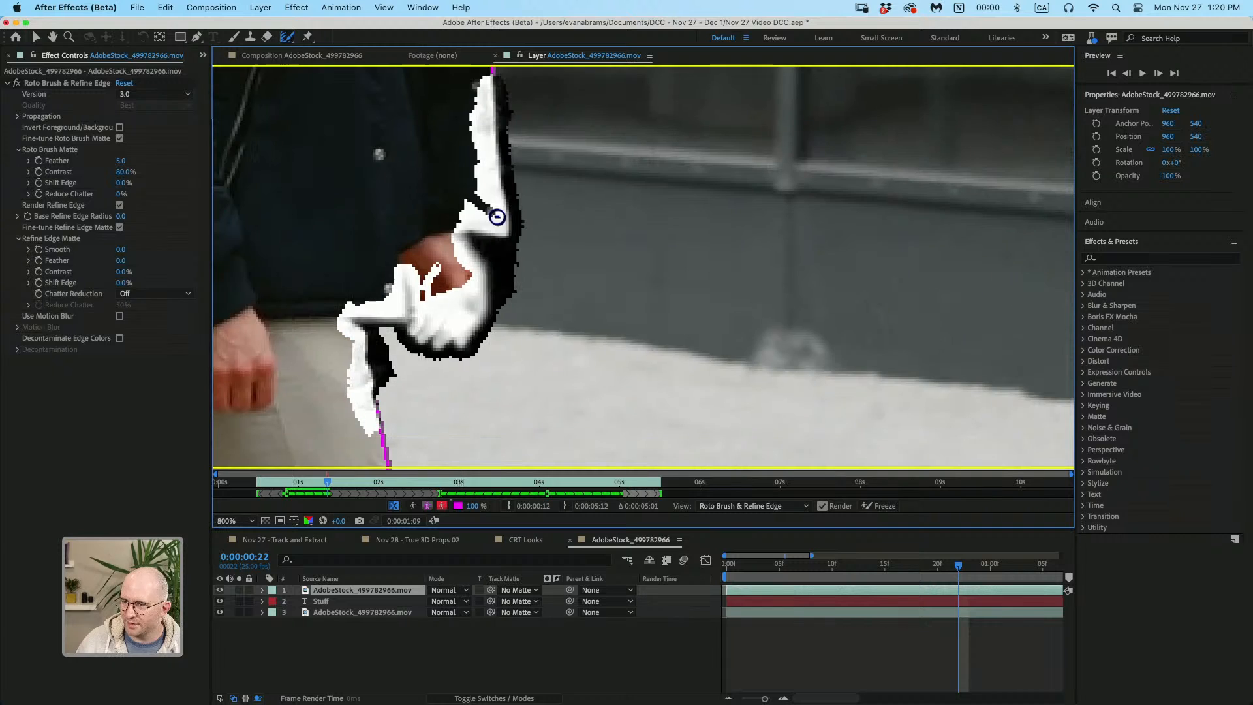
drag(461, 212, 482, 214)
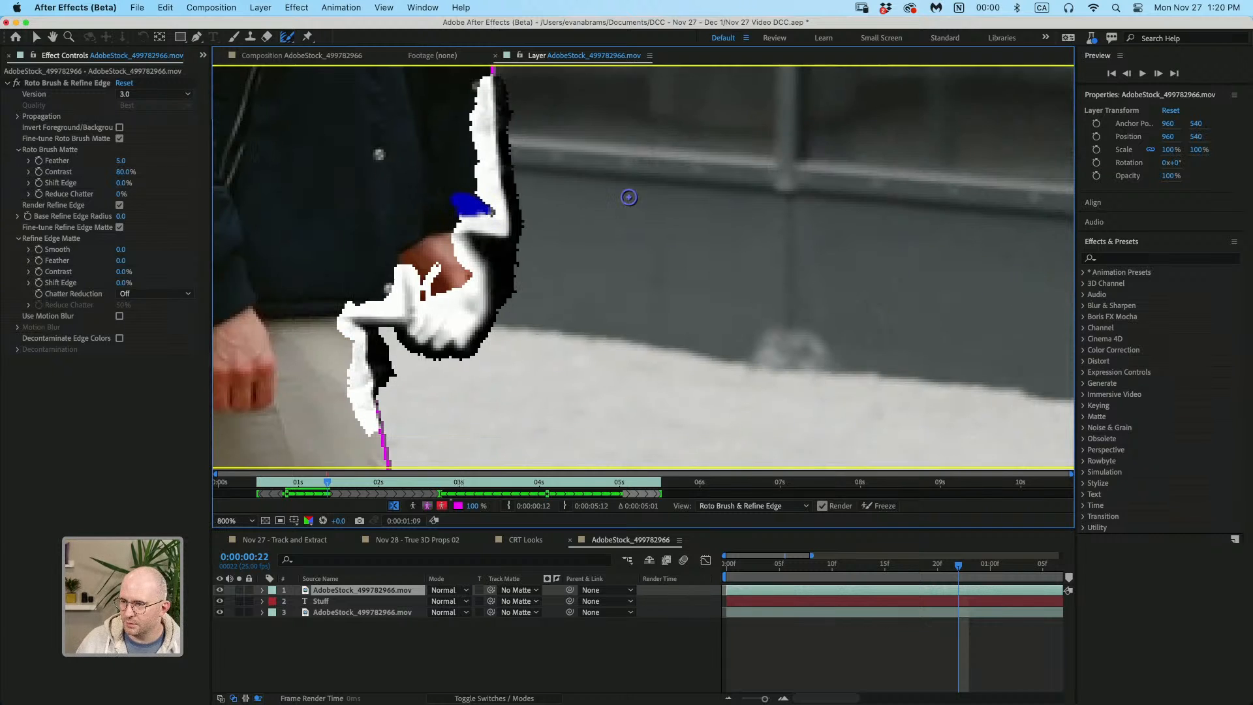
key(super+z)
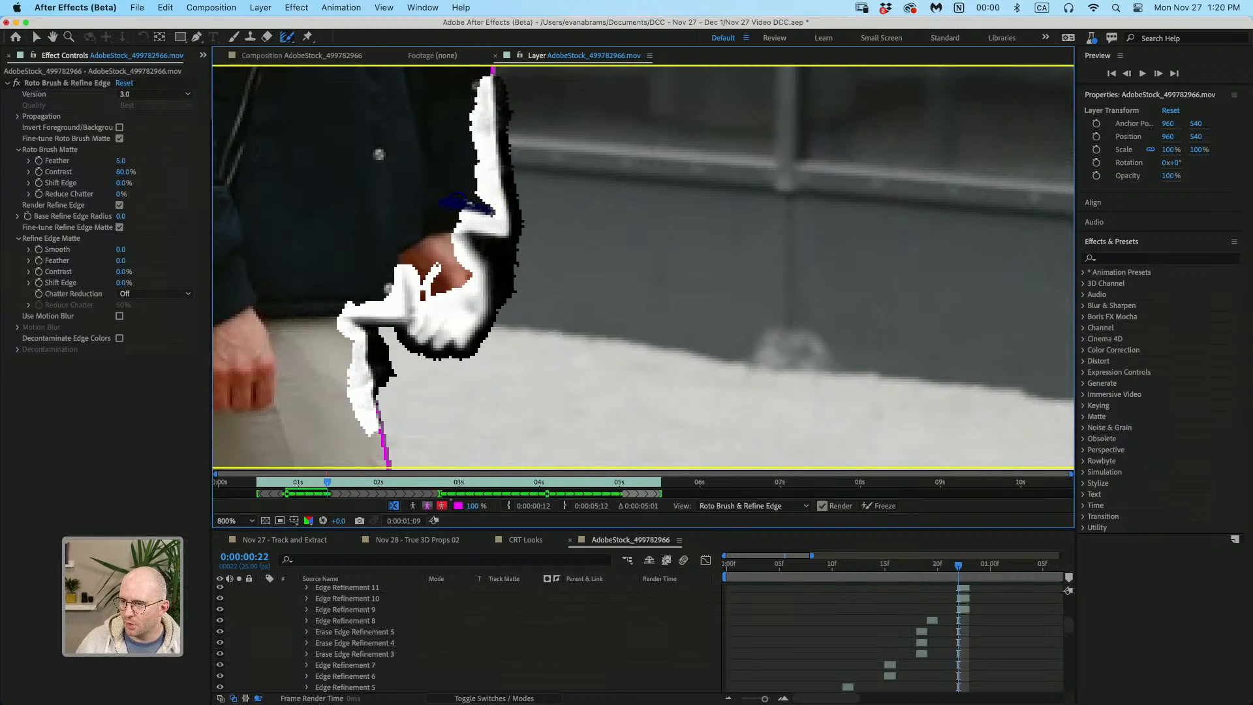
drag(470, 214, 484, 216)
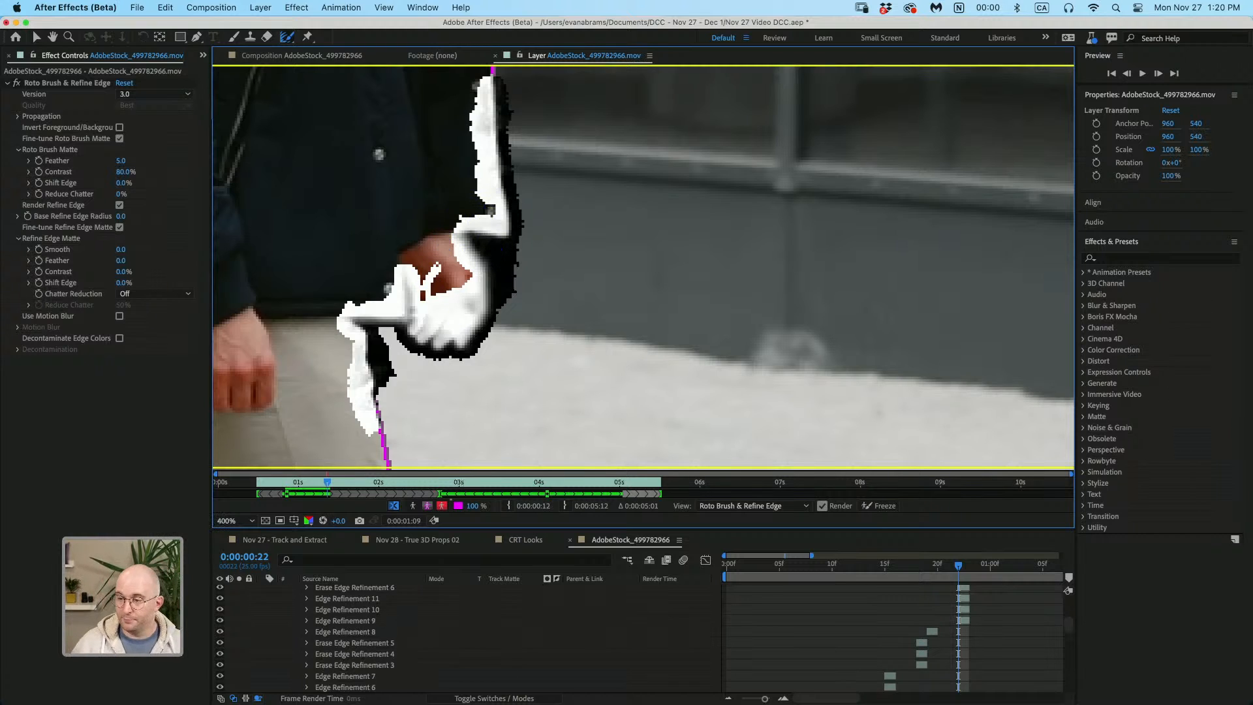
- Compare the cutout with Refine Edge X-ray on and off, leave it off, and examine the forward hand's edge at 0:00:00:22
scroll(457, 281, down, 1)
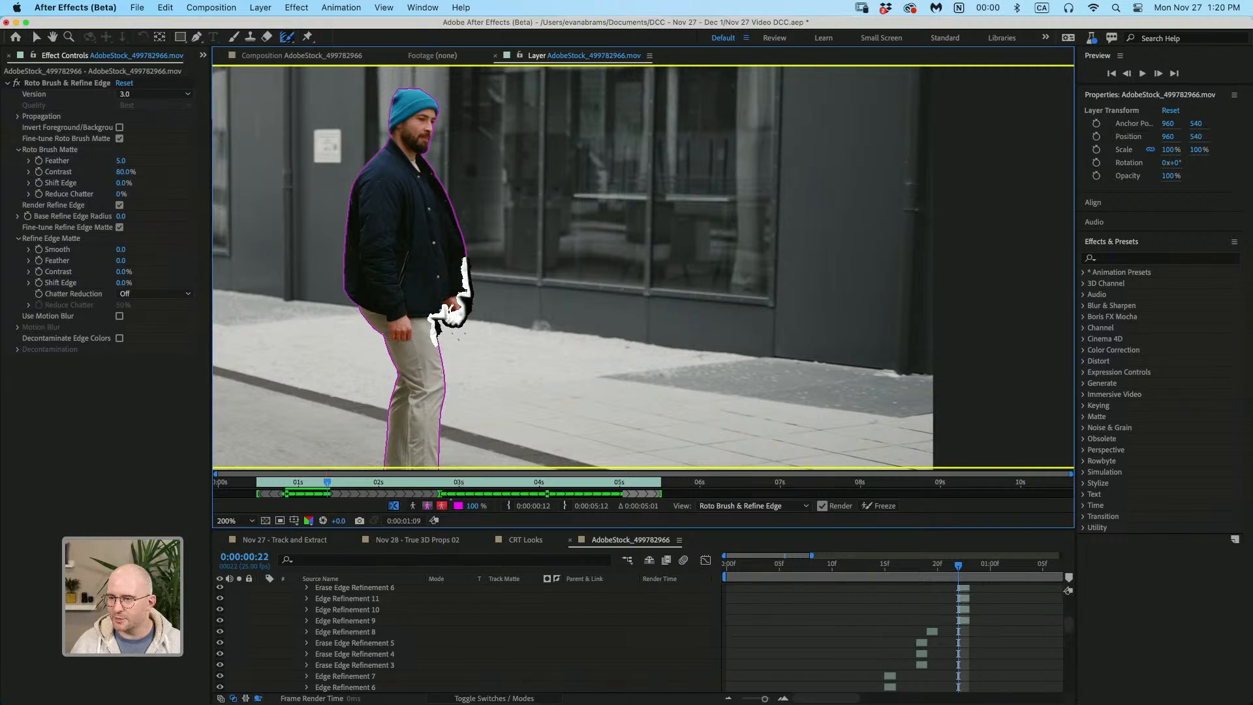
drag(476, 328, 503, 306)
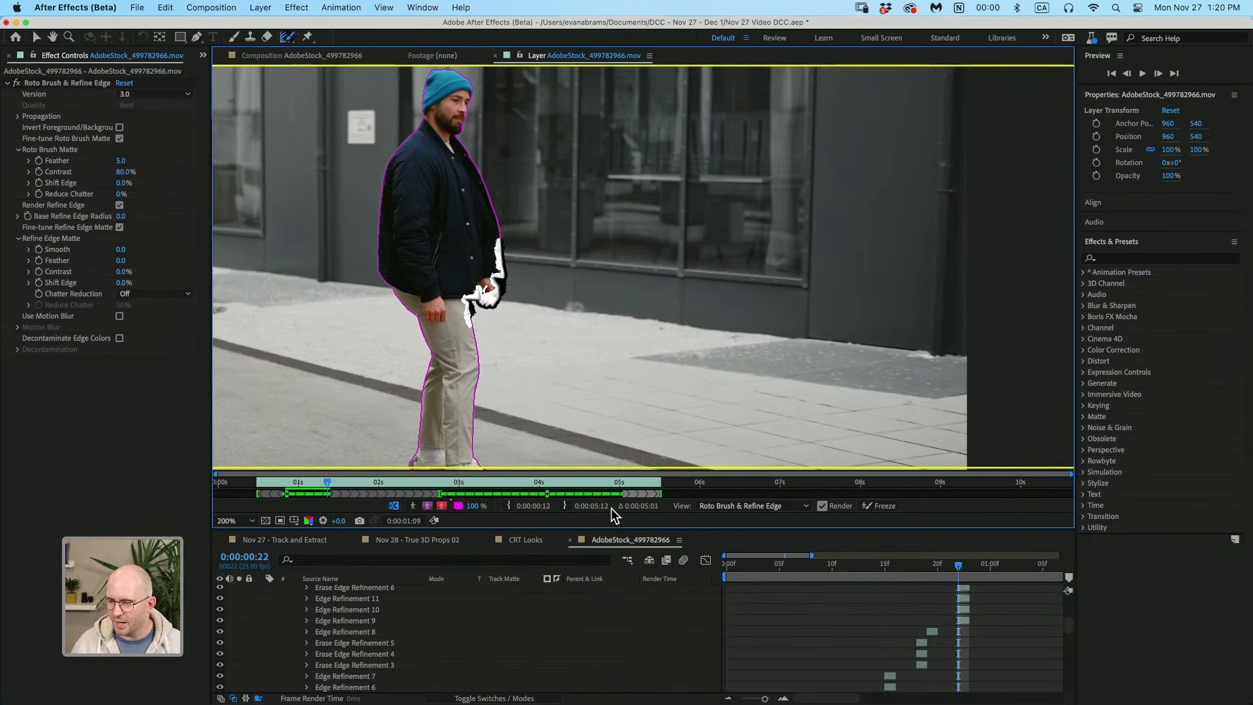
scroll(458, 311, up, 1)
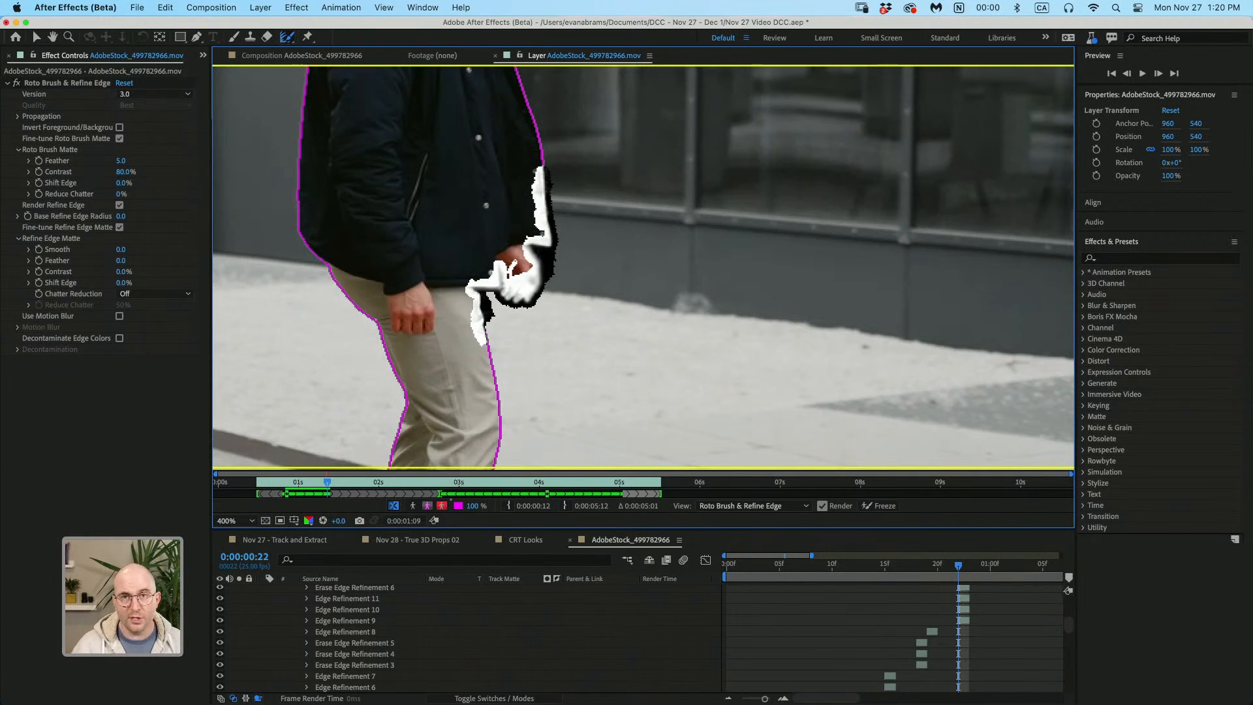
scroll(519, 245, up, 1)
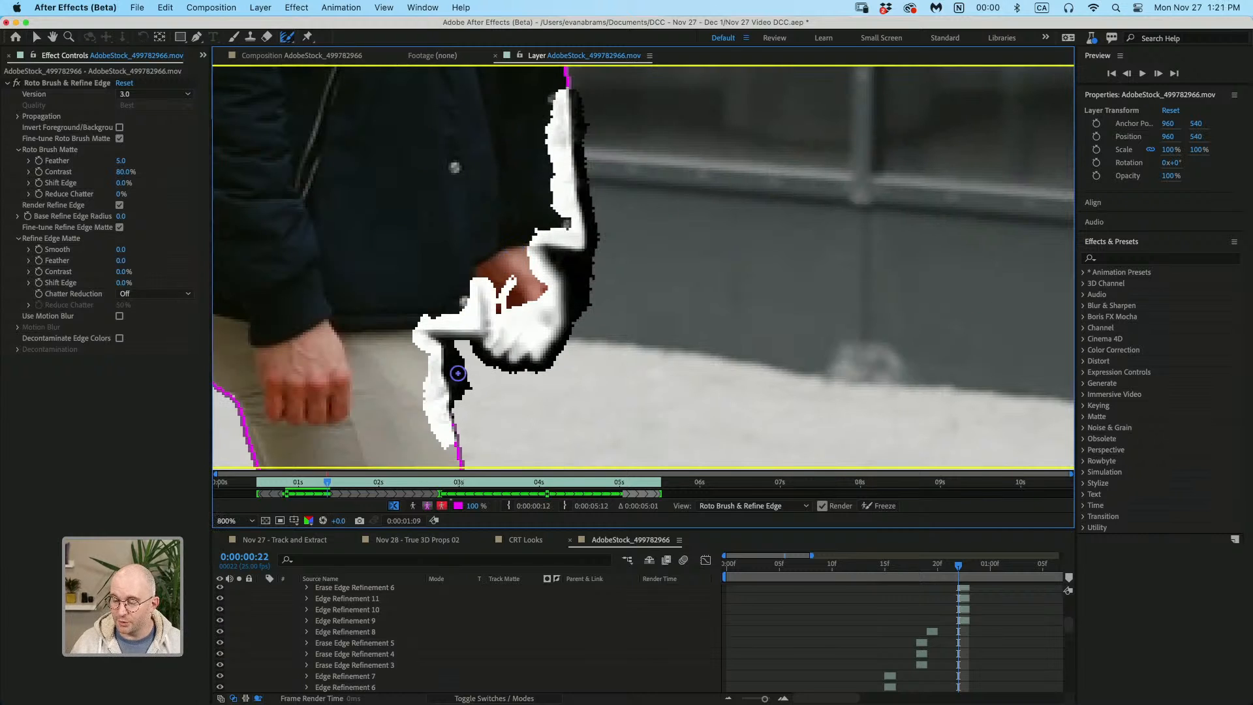
click(395, 506)
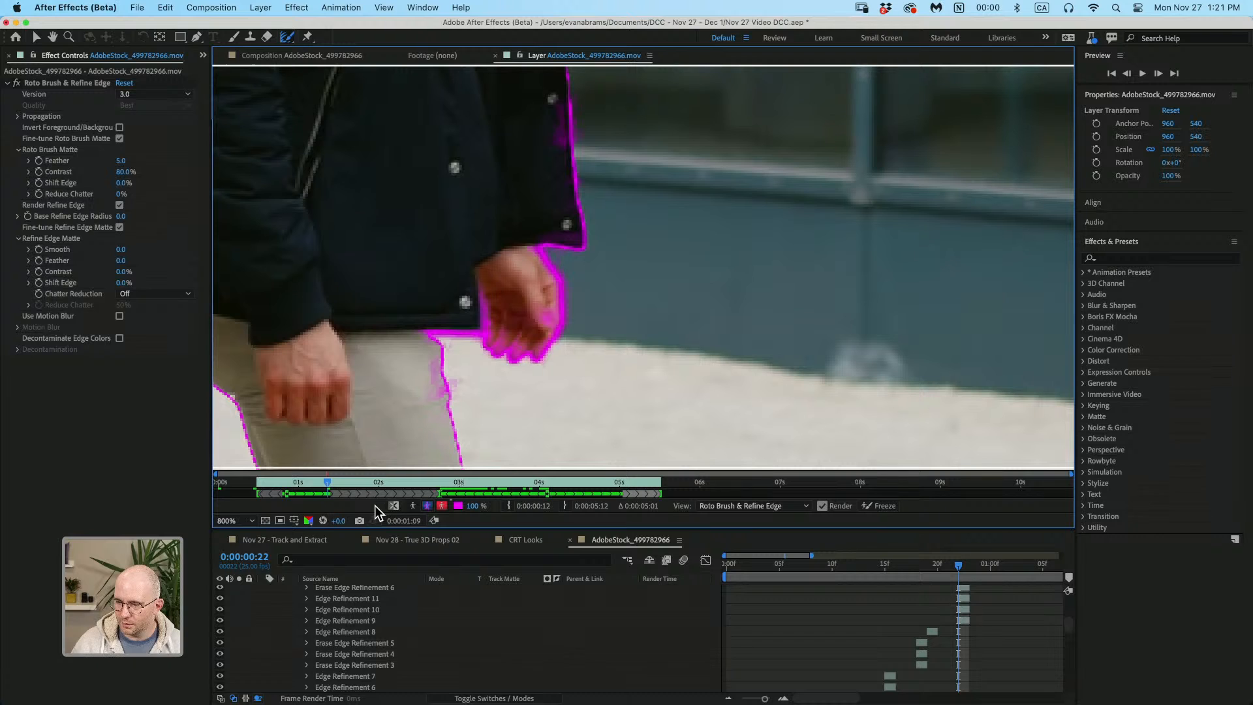
click(390, 505)
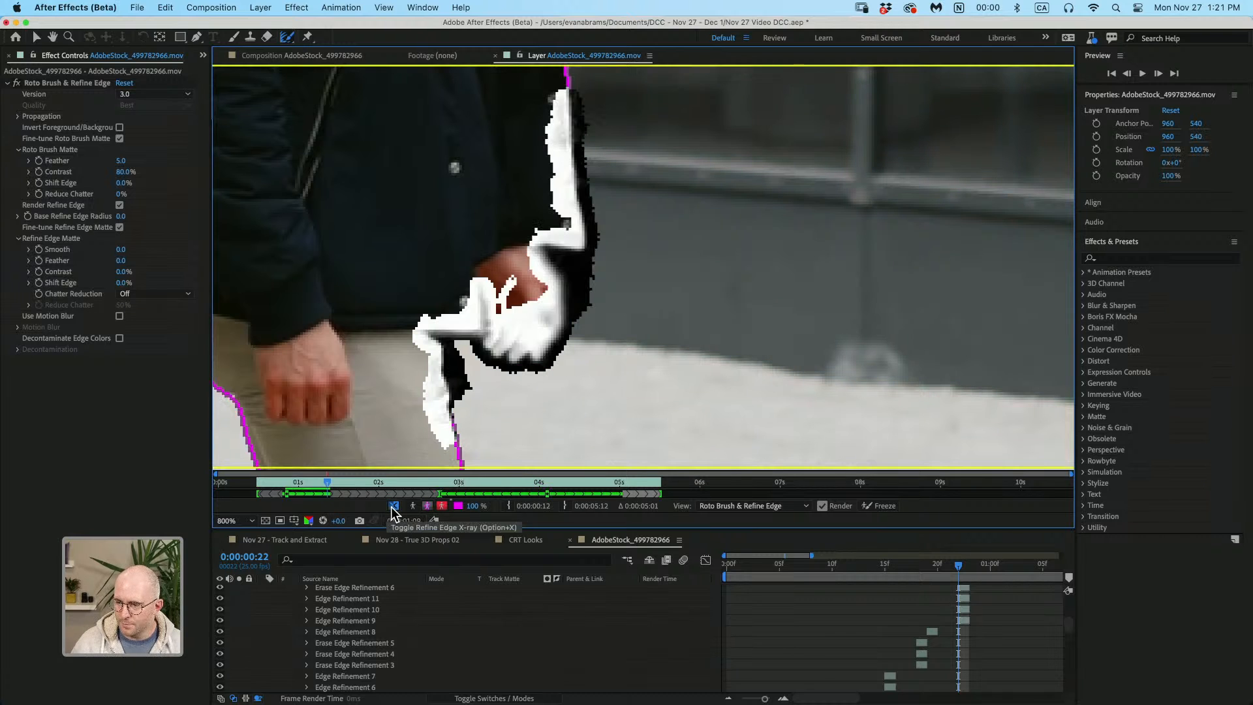
click(392, 506)
click(394, 507)
click(393, 507)
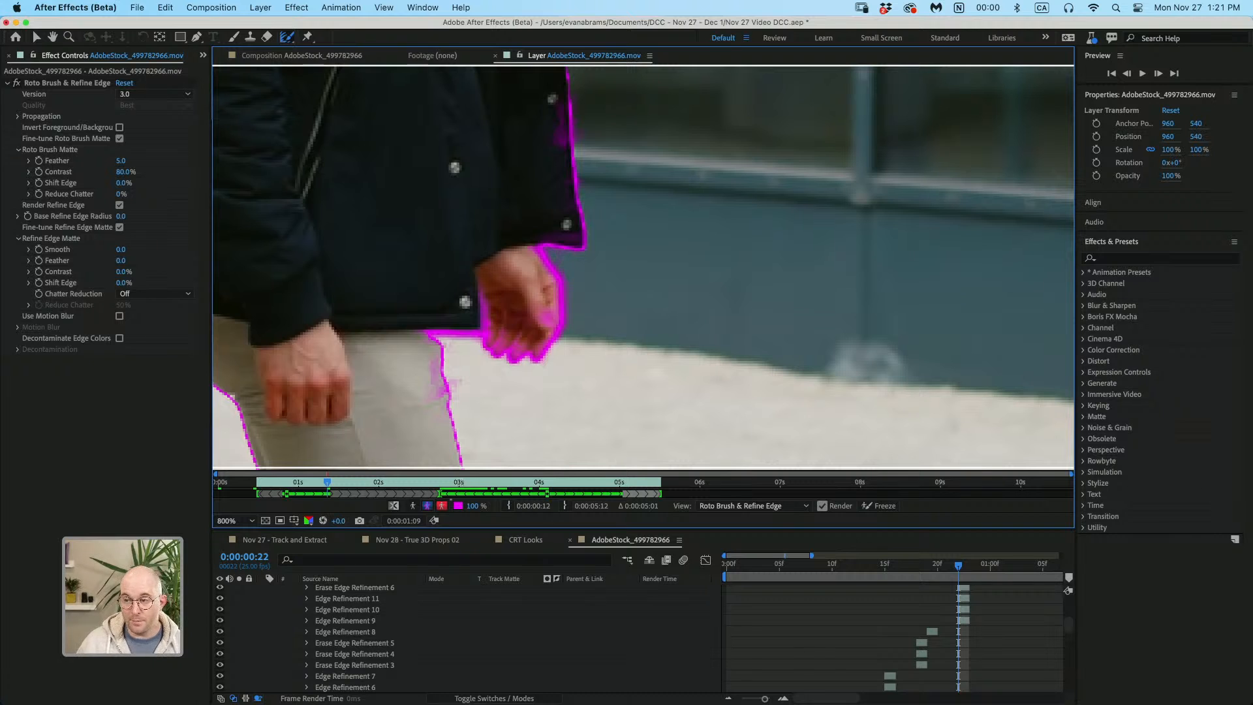
scroll(522, 281, down, 2)
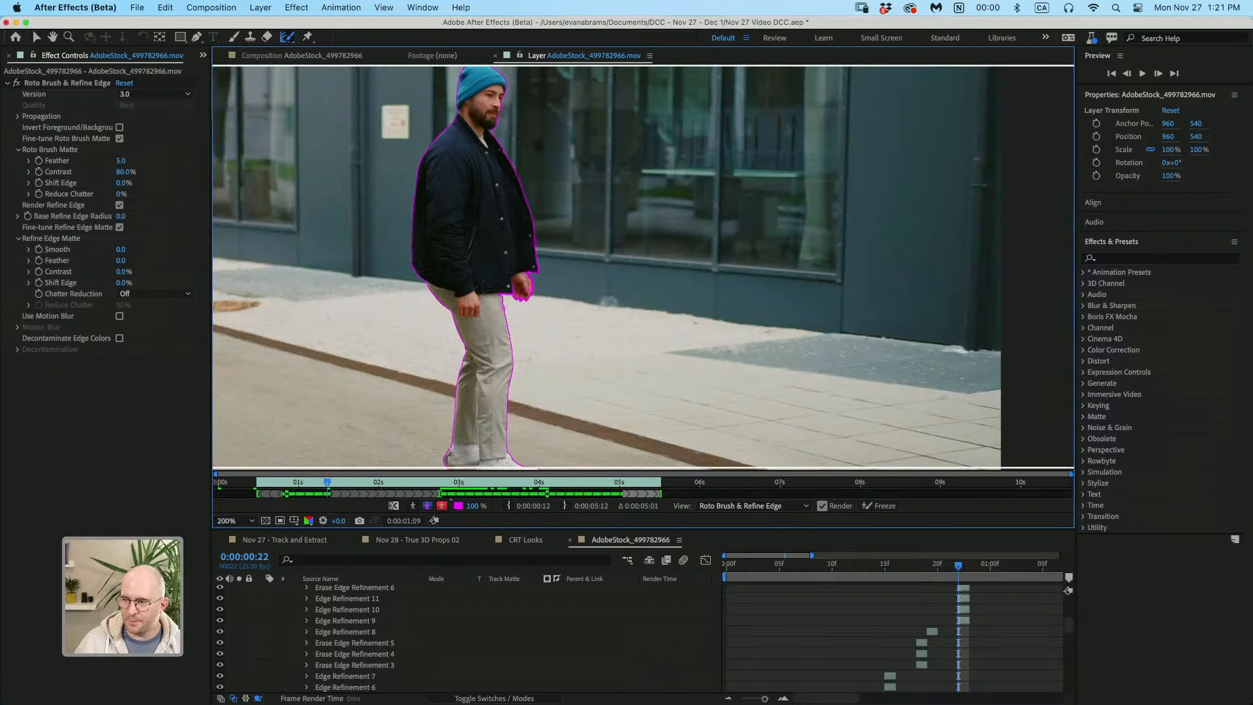
scroll(522, 281, up, 3)
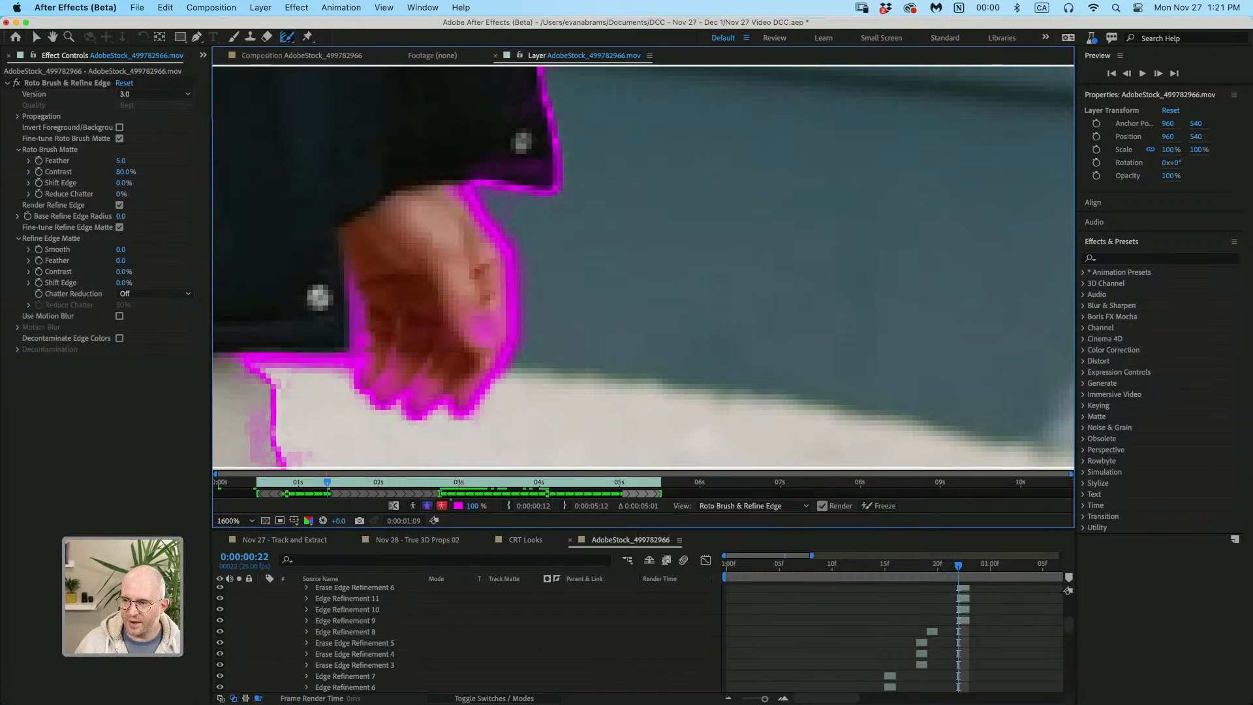
- Erase the leftover Refine Edge region inside the forward hand at 0:00:00:22 and display the cutout as an alpha matte
mouse_move(477, 328)
mouse_down()
mouse_move(463, 303)
mouse_move(475, 352)
mouse_move(490, 306)
mouse_move(494, 357)
mouse_up()
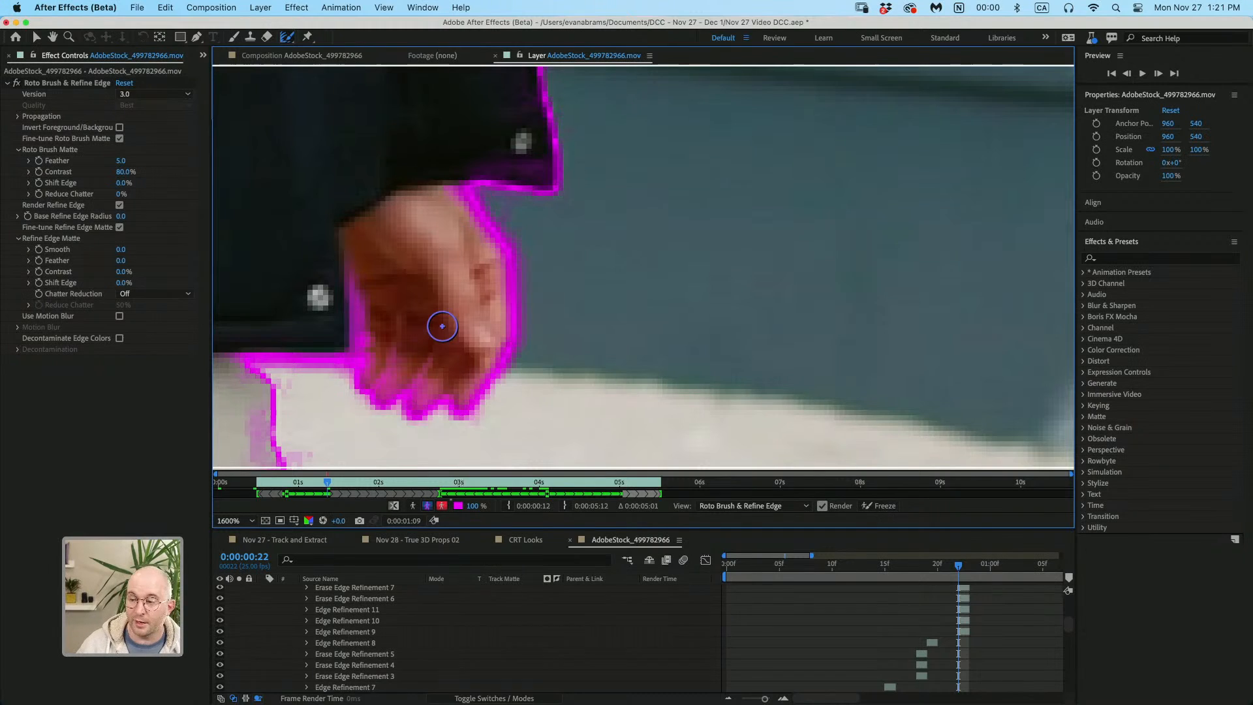
scroll(442, 325, down, 1)
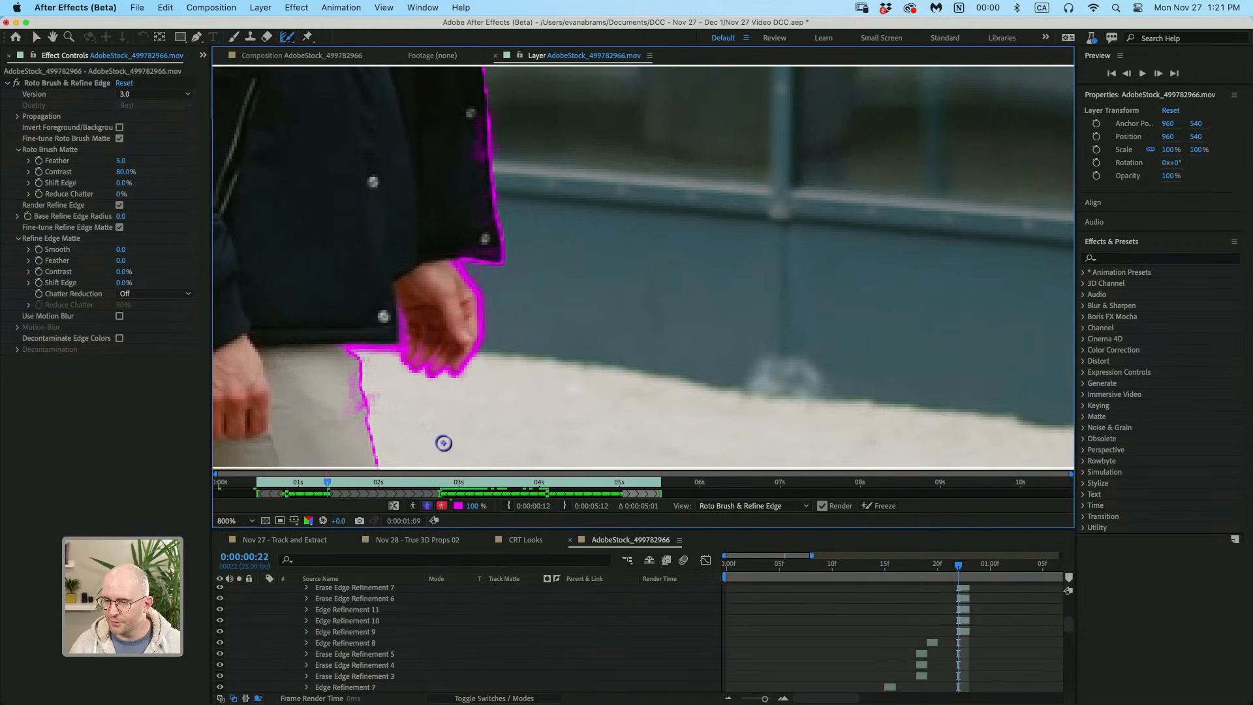
click(414, 506)
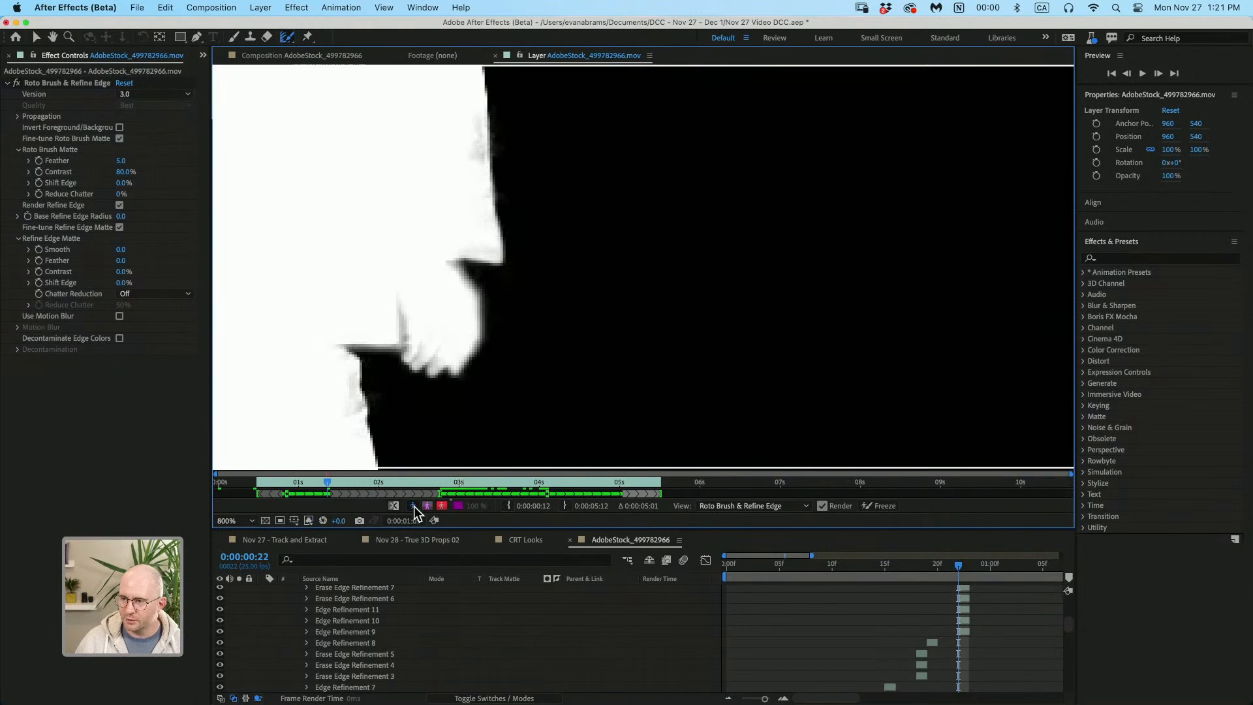
scroll(643, 266, down, 3)
scroll(608, 333, up, 1)
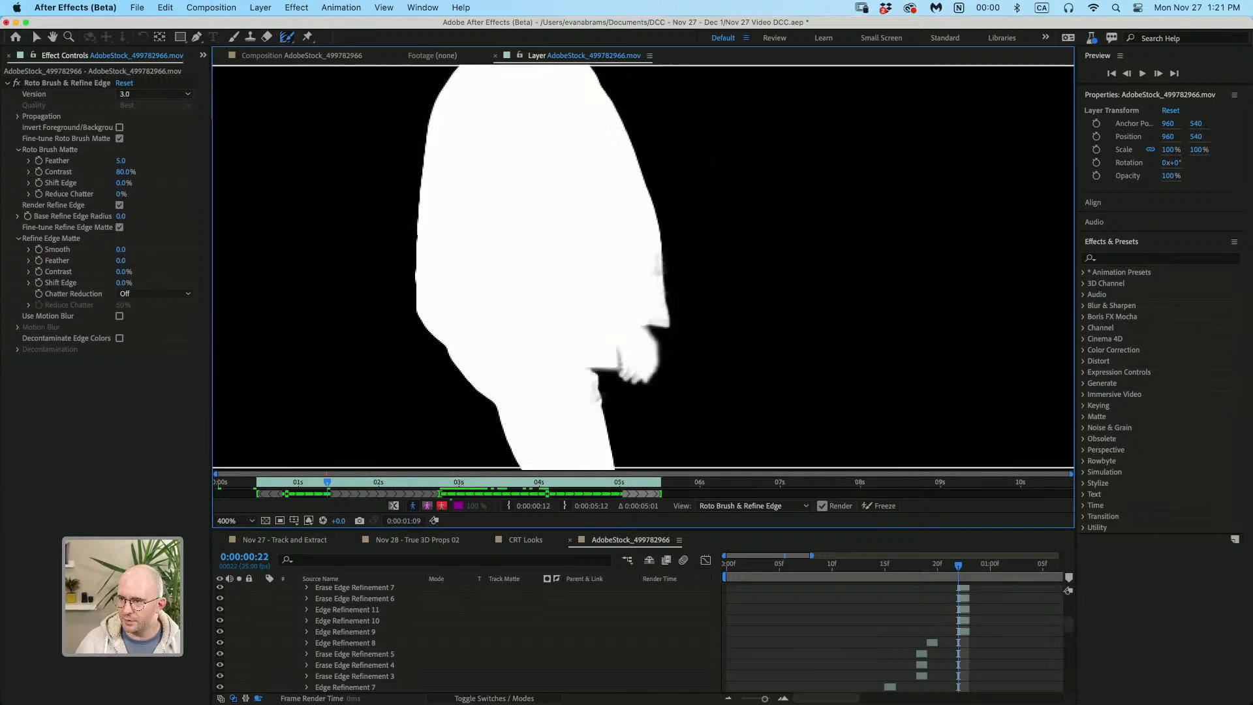
scroll(607, 333, down, 1)
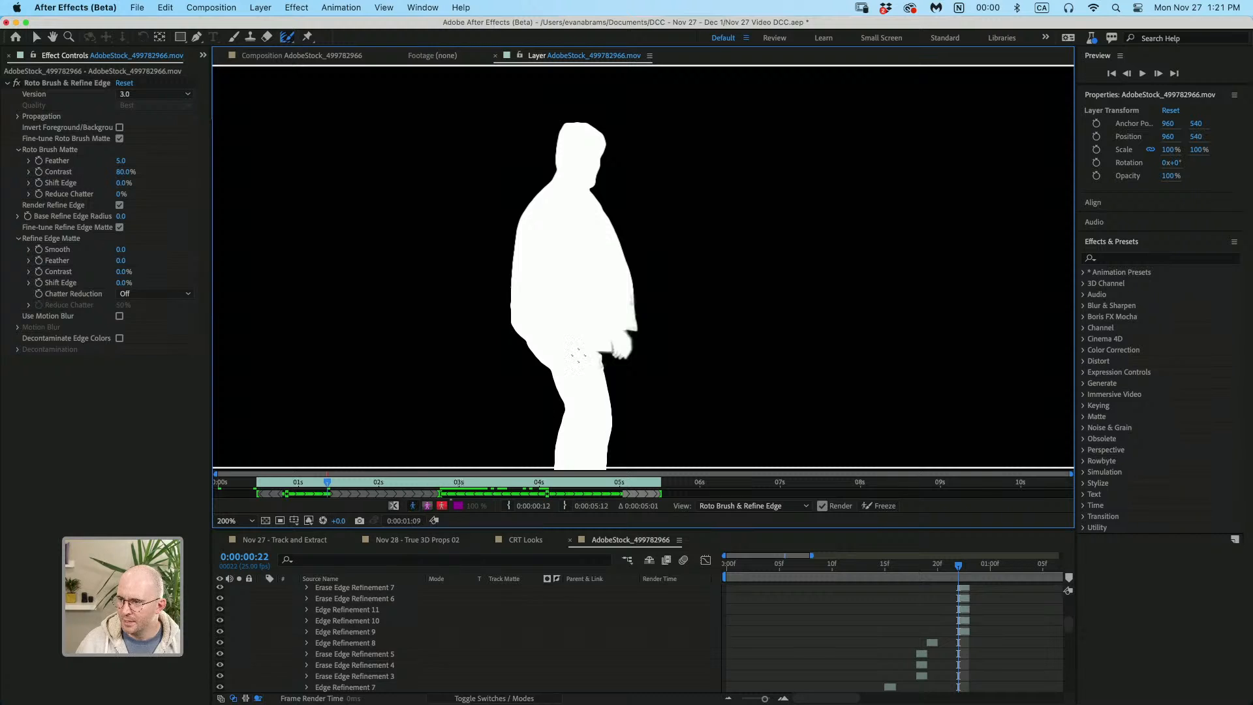
scroll(629, 340, up, 1)
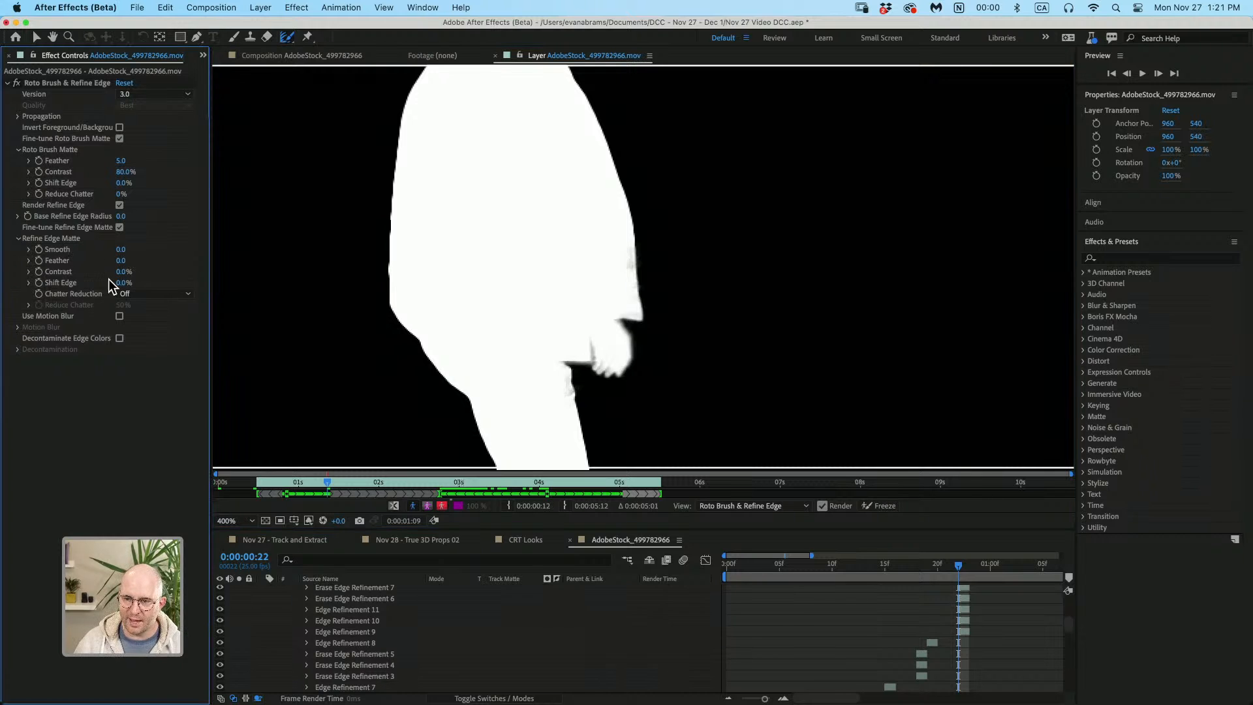
- Set the Refine Edge Matte's contrast to 50% and its feather to 5.0
click(124, 272)
text(50)
key(Return)
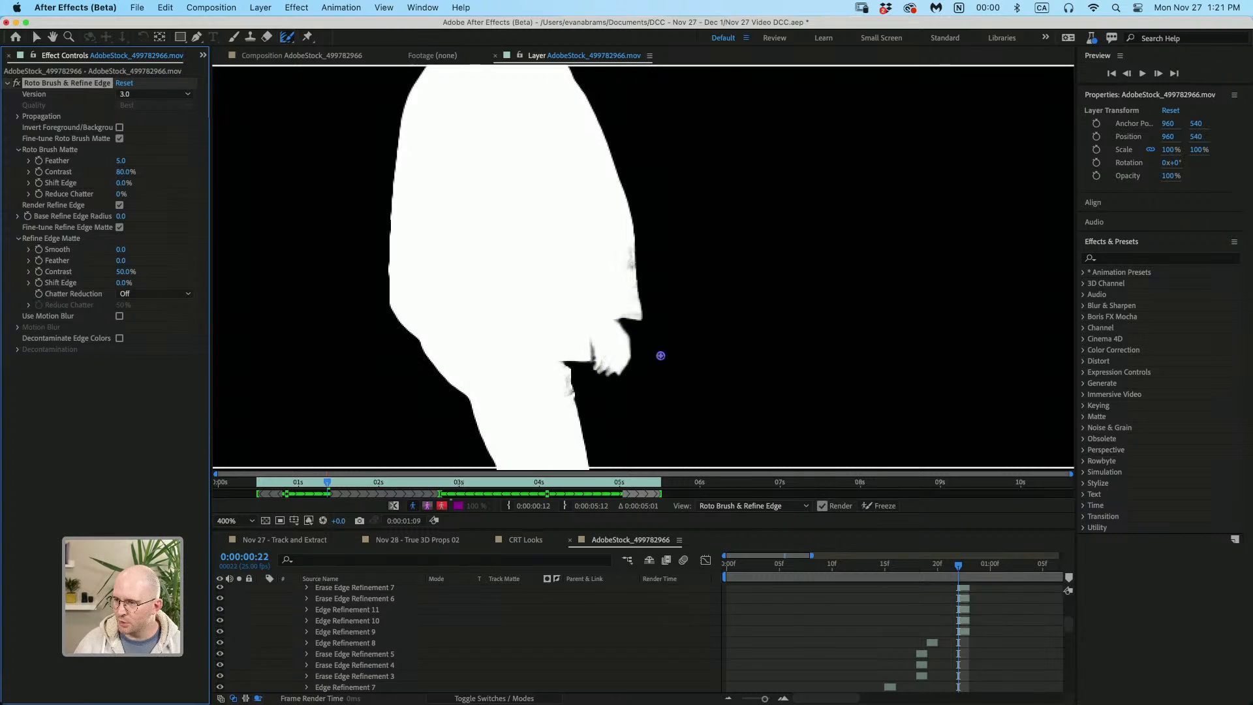
click(121, 261)
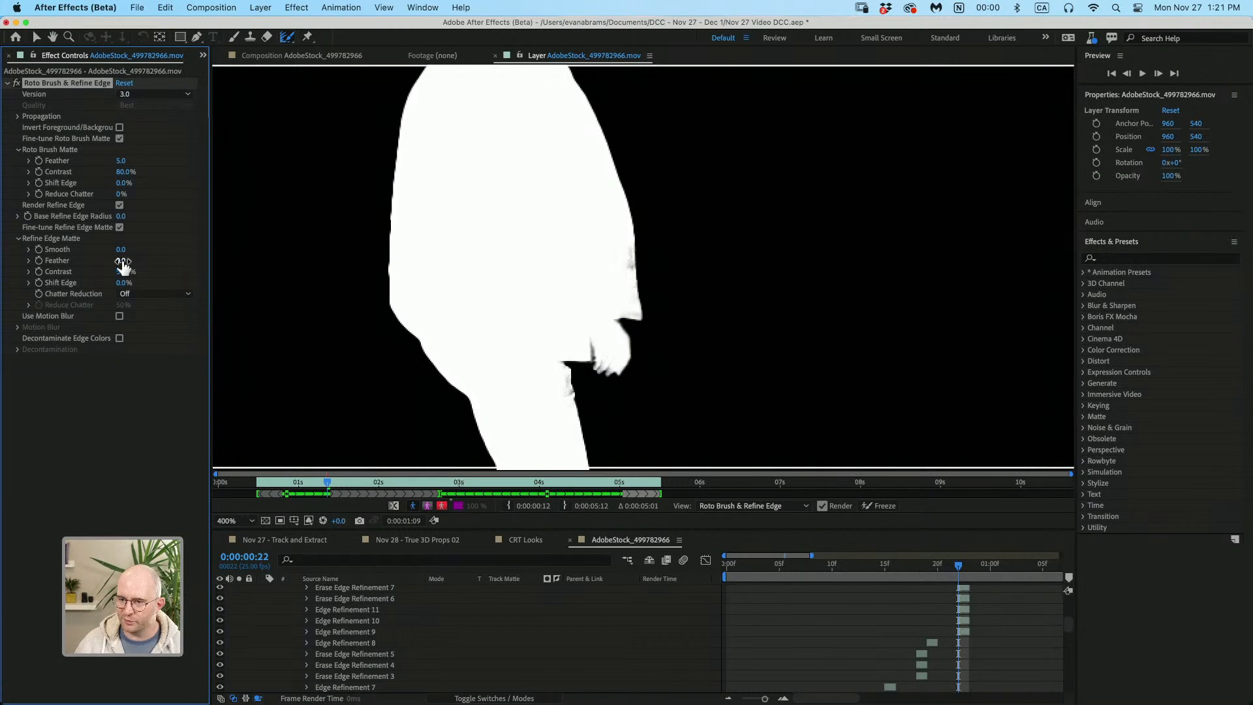
text(5)
key(Return)
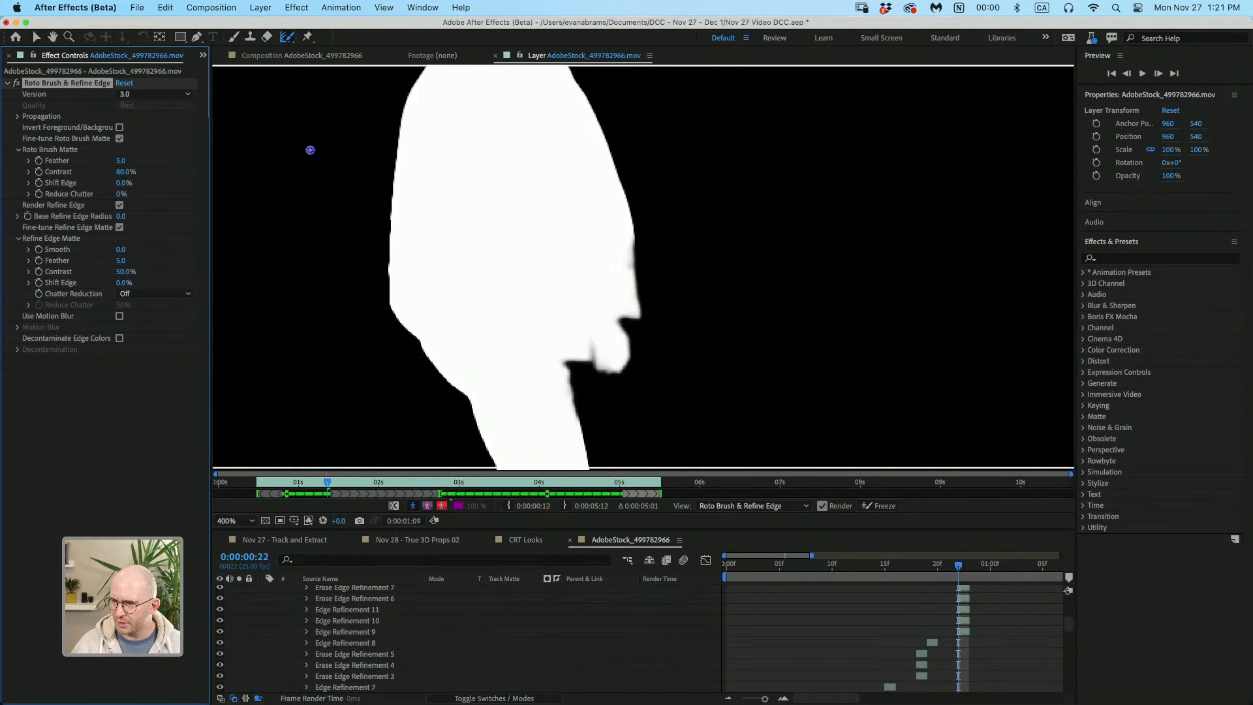
- Try a Base Refine Edge Radius of 1.0, inspect the matte around the whole figure, and undo the radius change
scroll(660, 256, up, 2)
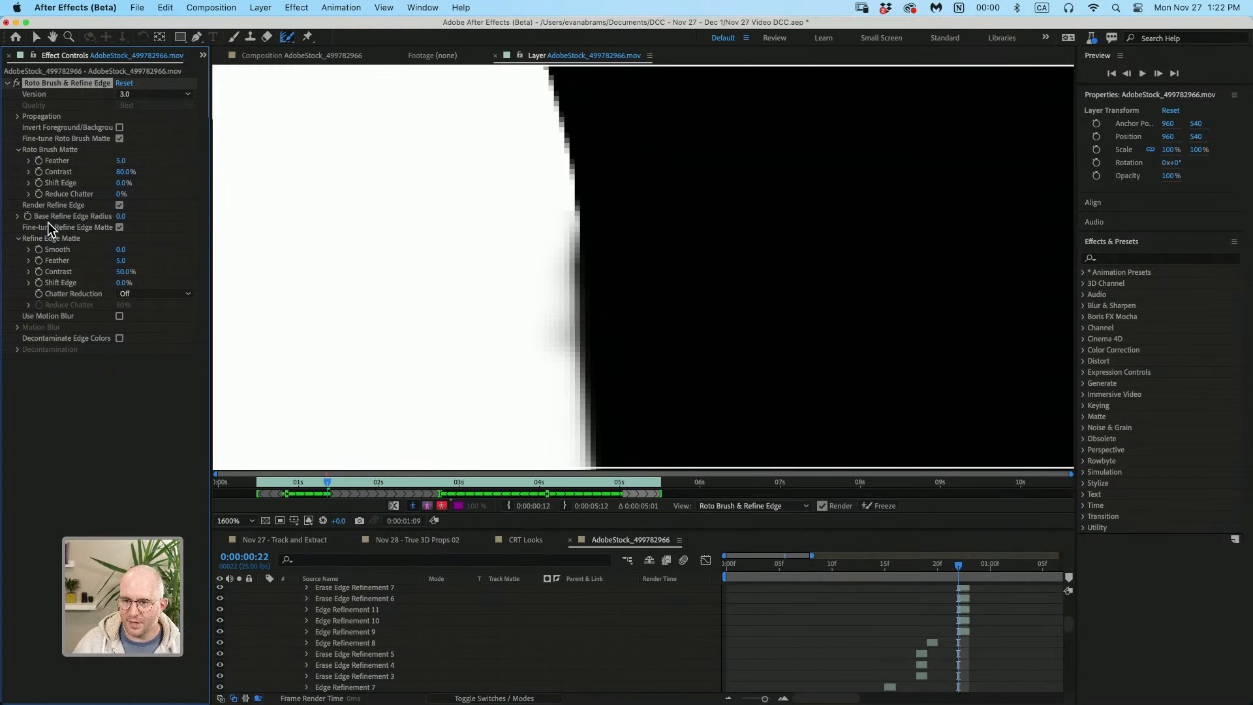
click(121, 216)
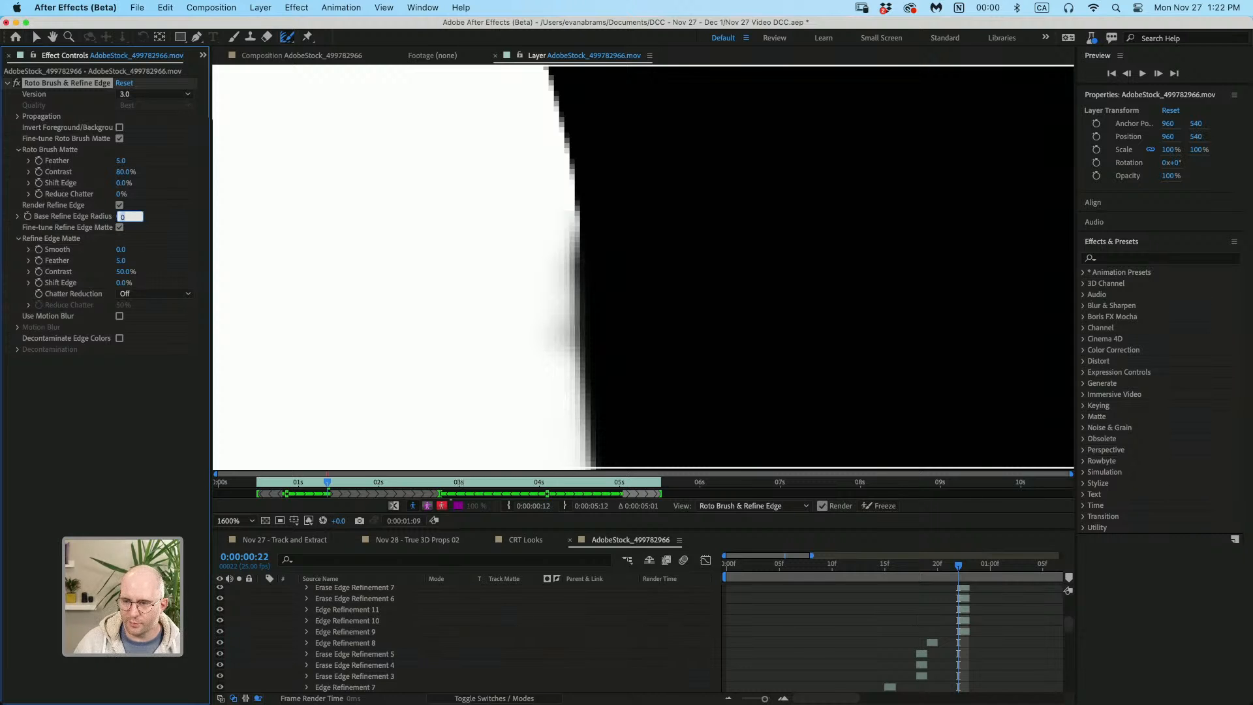
text(1)
key(Return)
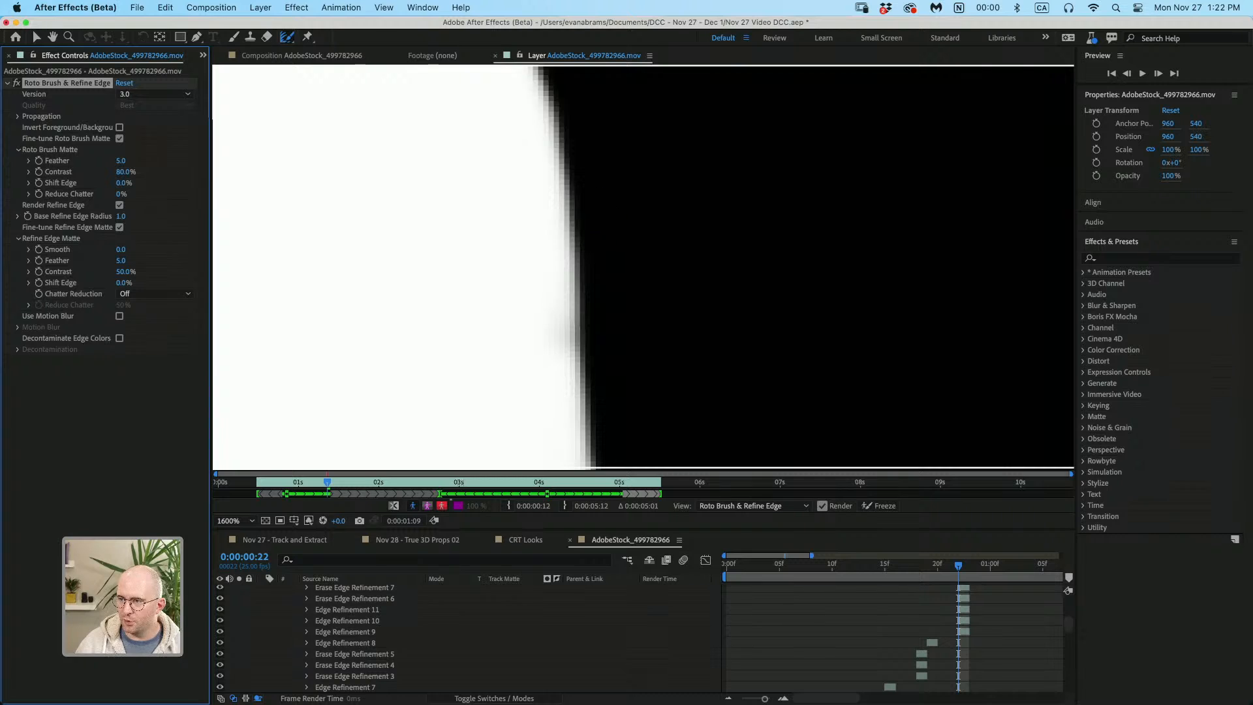
scroll(587, 187, down, 1)
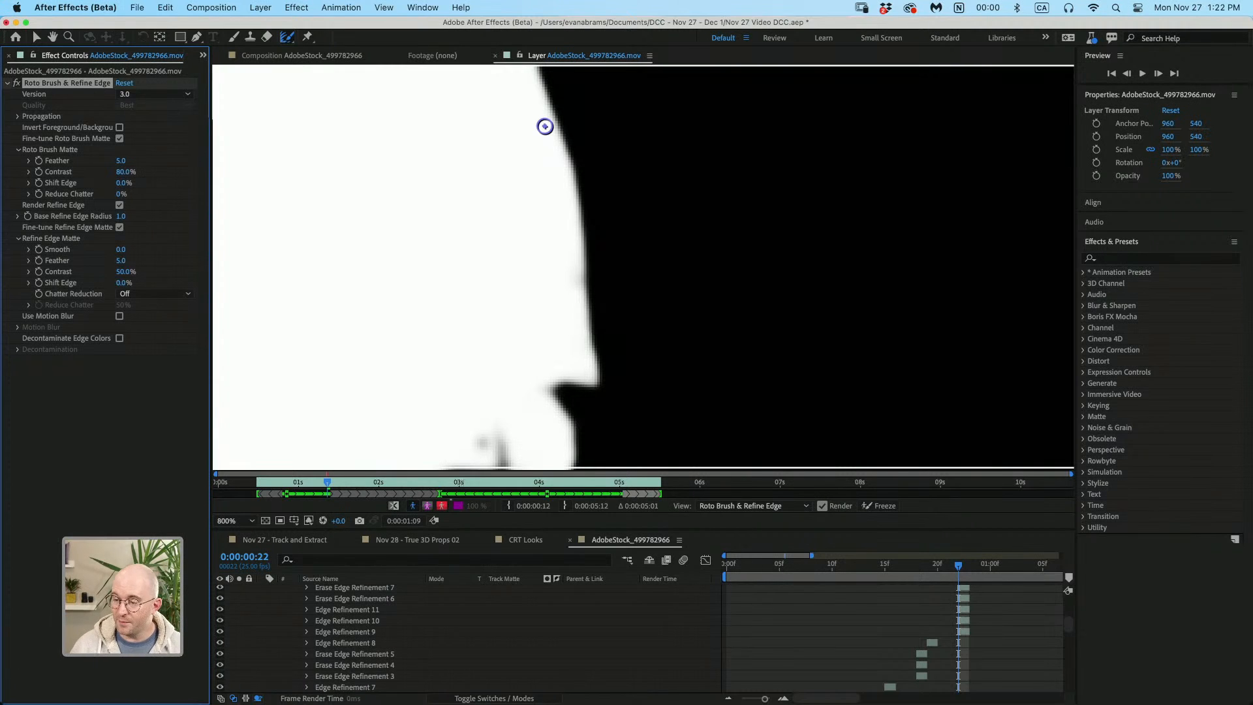
scroll(545, 126, down, 2)
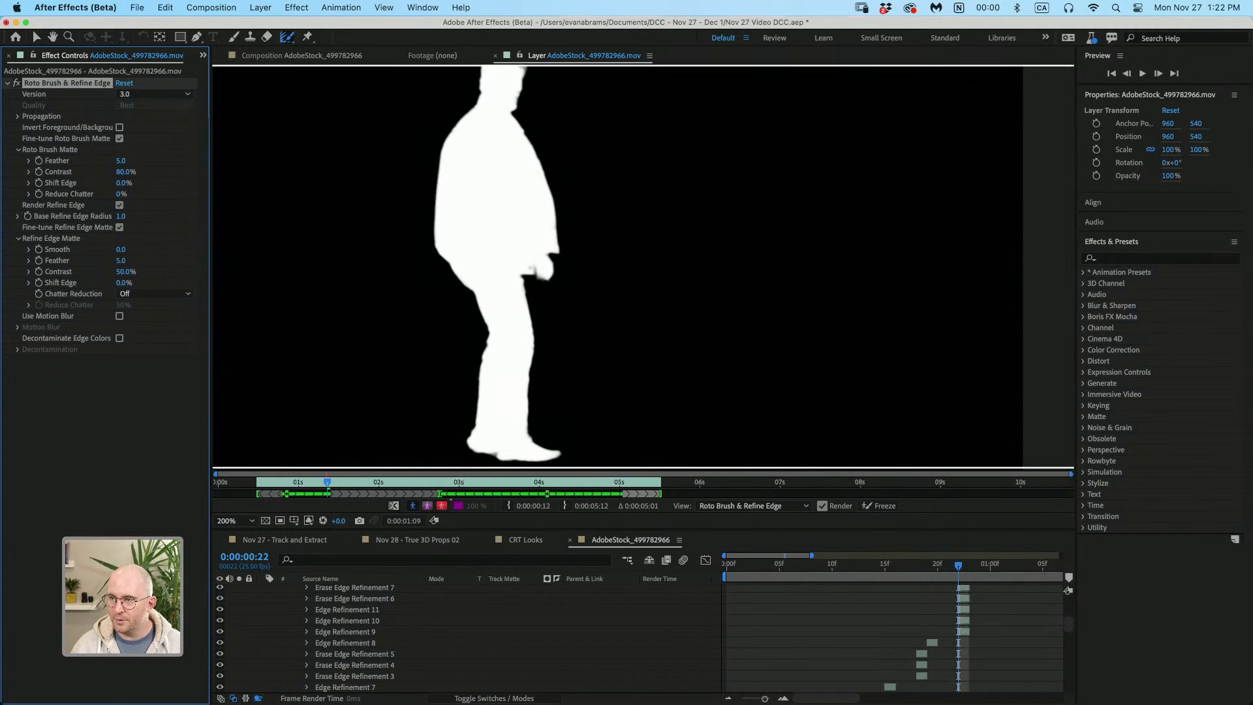
drag(523, 116, 532, 162)
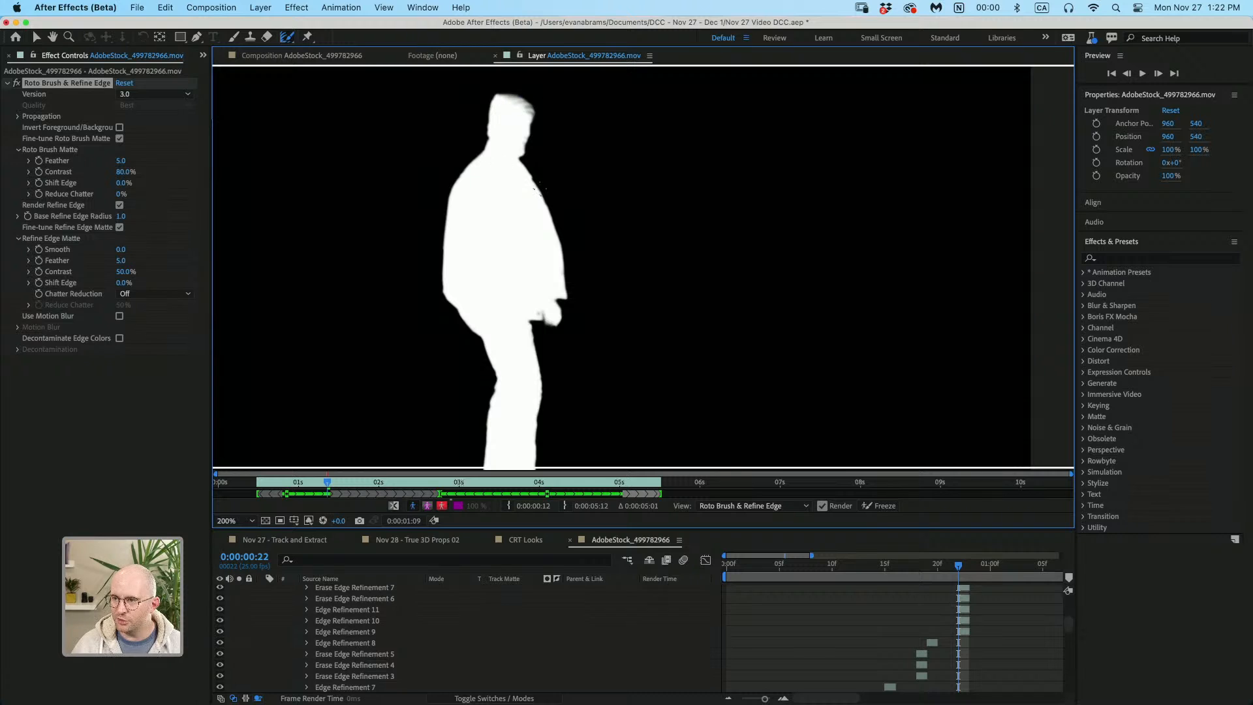
drag(558, 264, 516, 201)
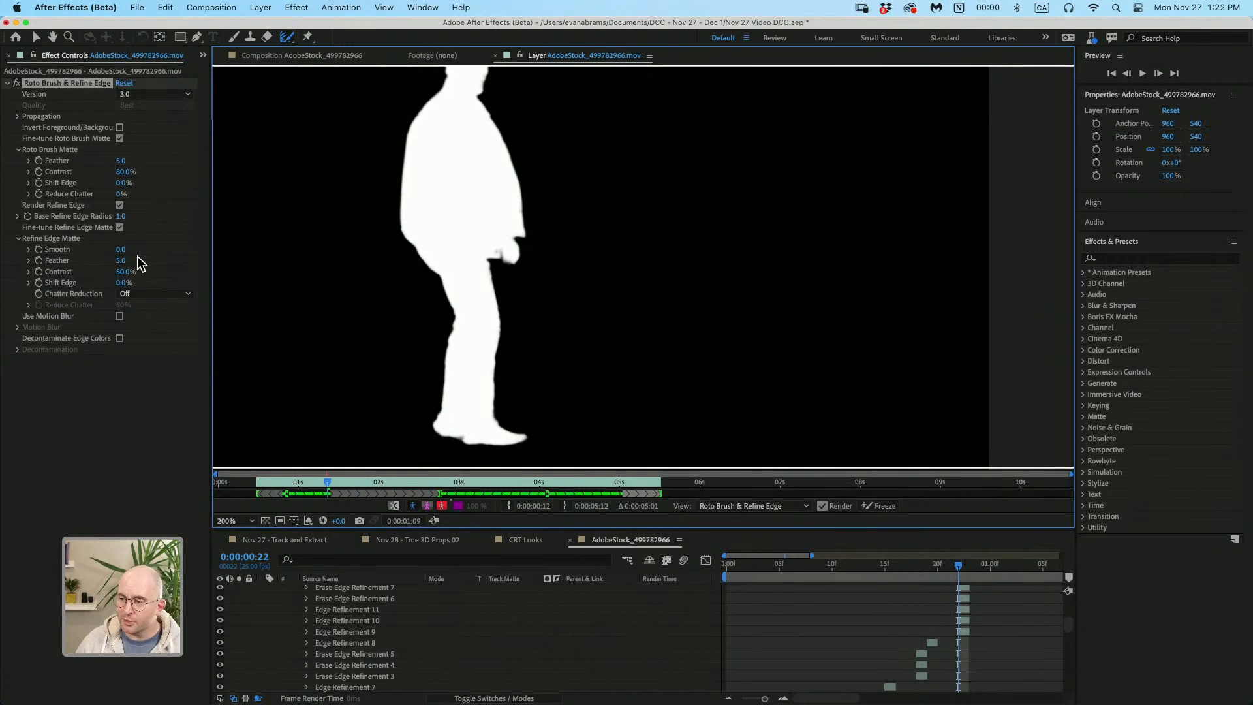
key(super+z)
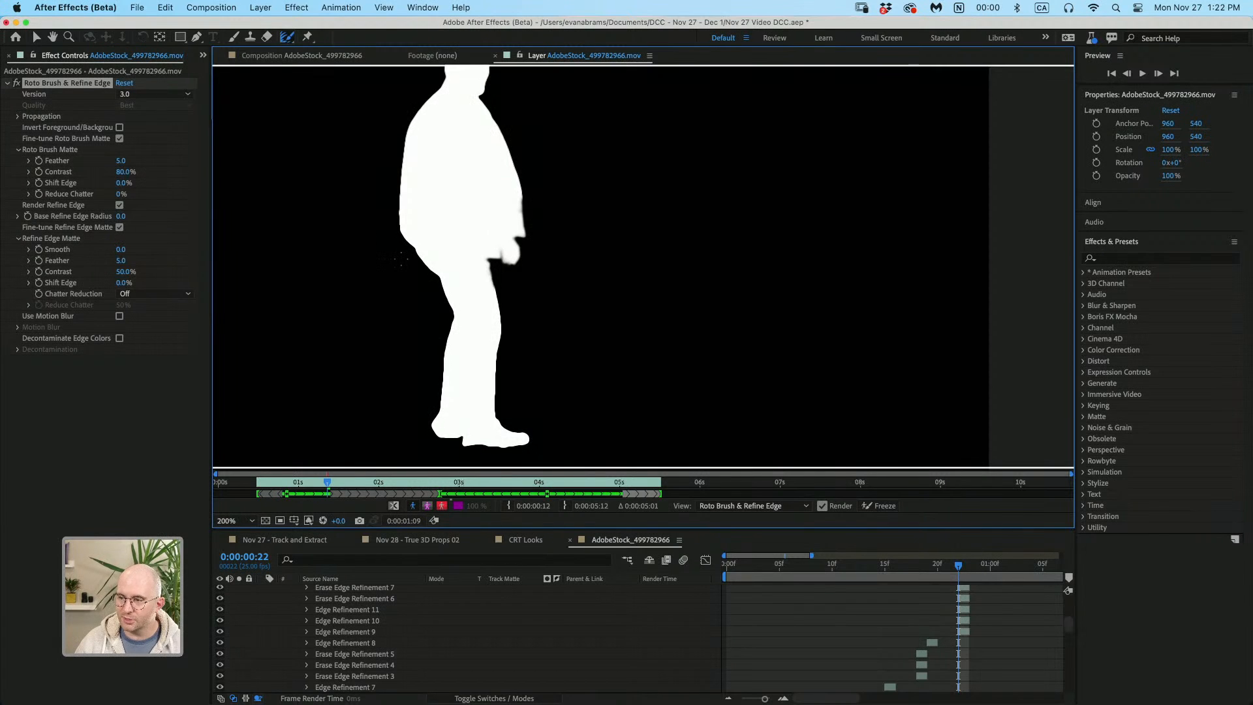
- Set the Roto Brush Matte's contrast to 50%
scroll(490, 181, up, 2)
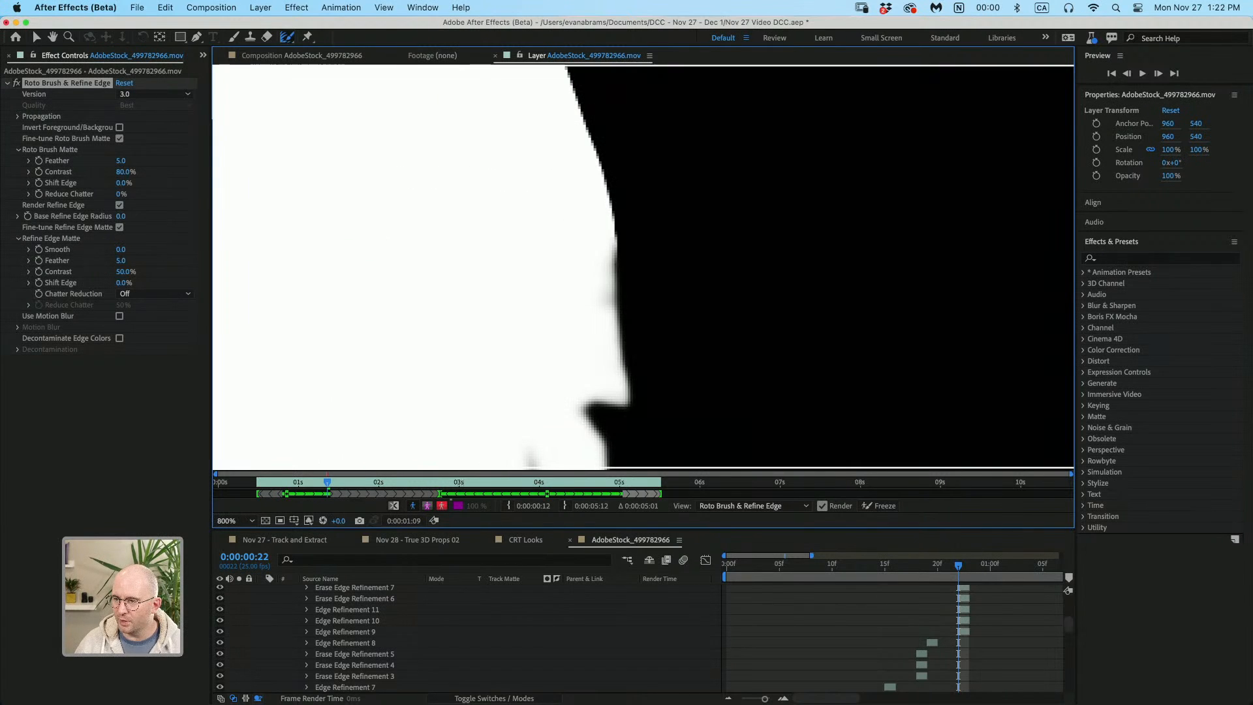
click(79, 174)
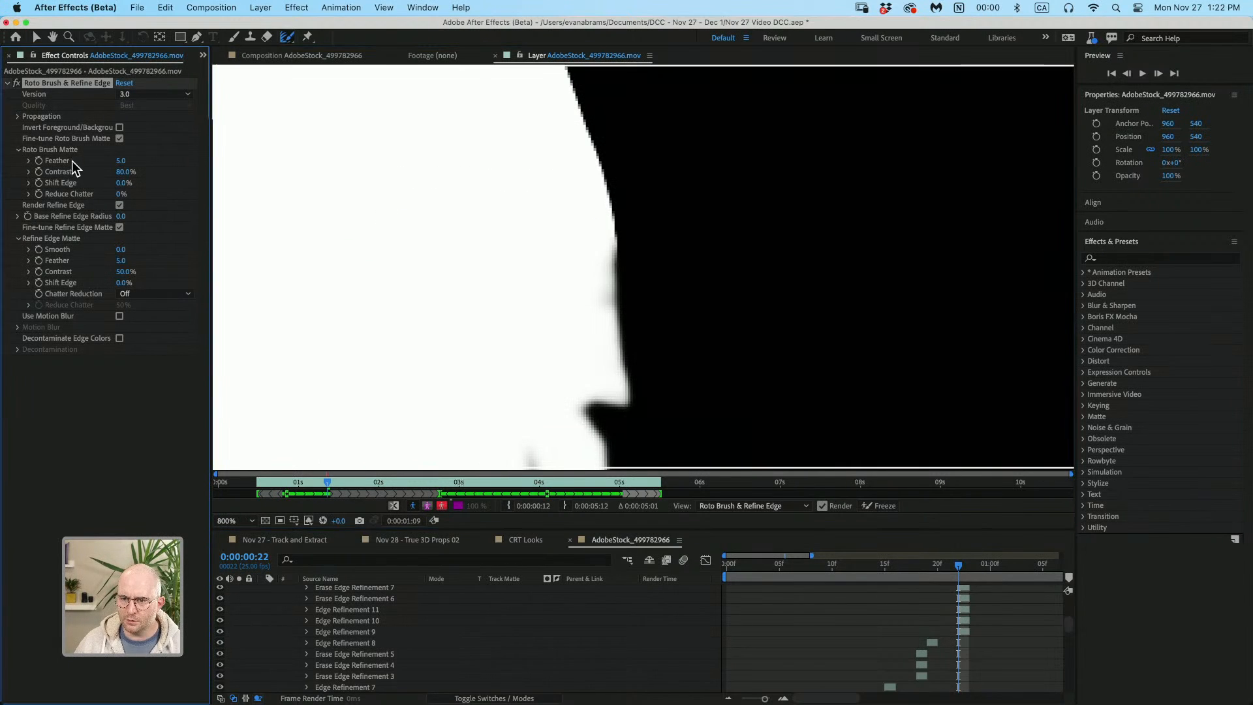
click(124, 171)
text(50)
key(Return)
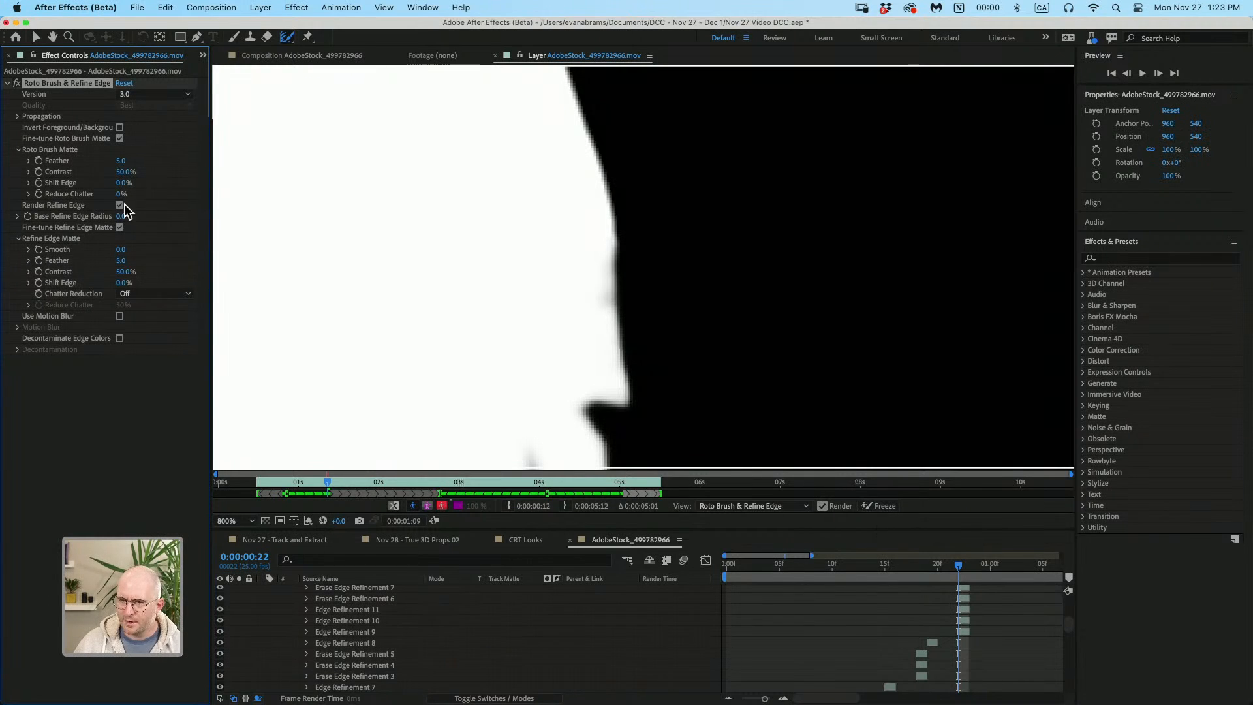
click(356, 620)
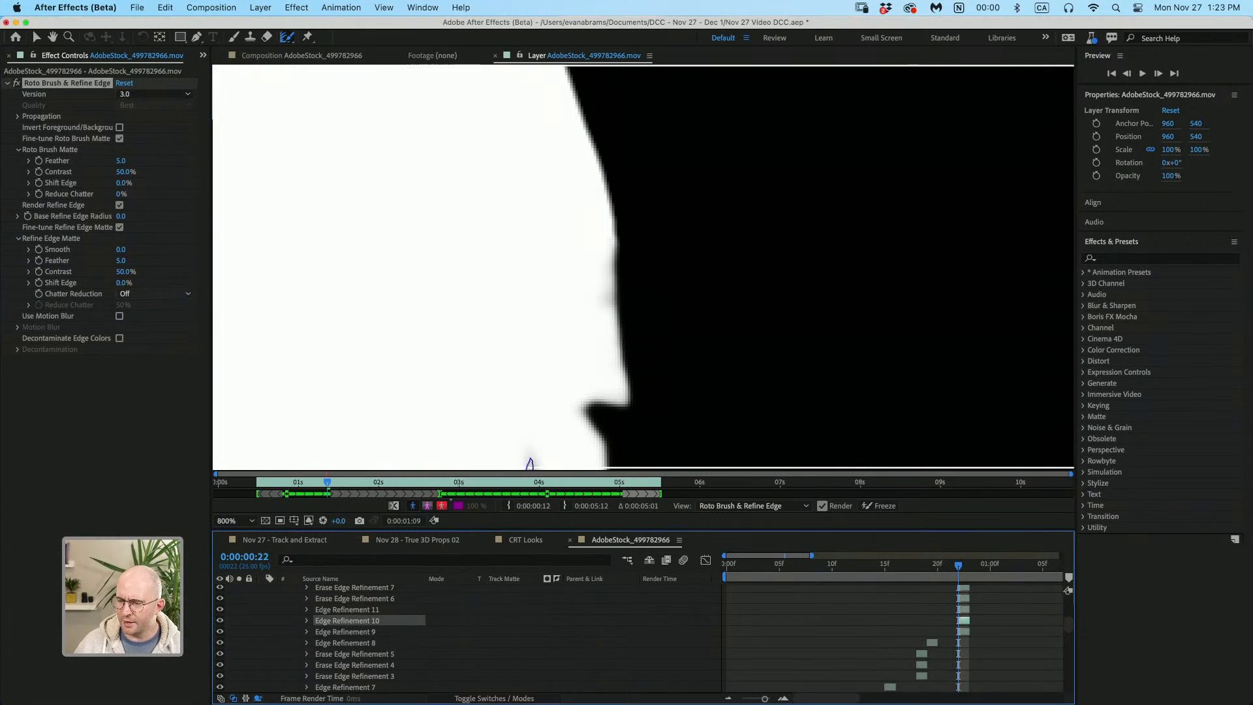
- Open the Nov 27 - Track and Extract composition and solo the Guy layer instead of the Board layer
click(203, 56)
click(274, 71)
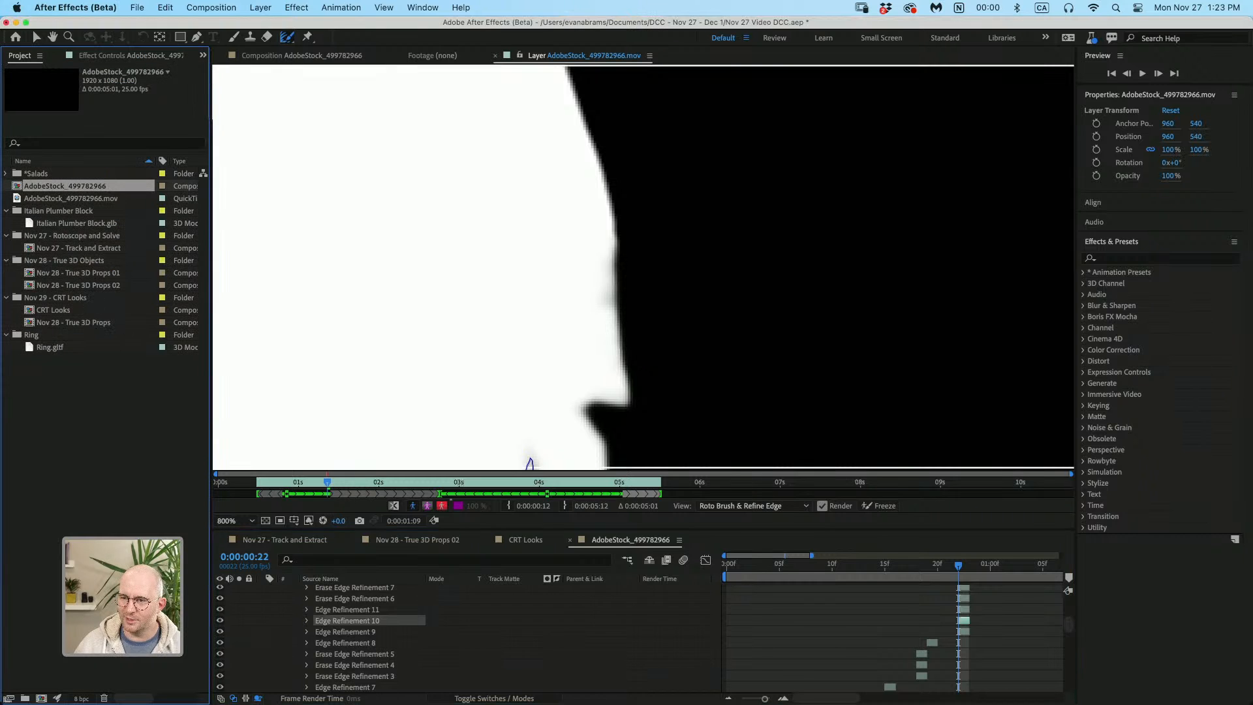
double_click(72, 248)
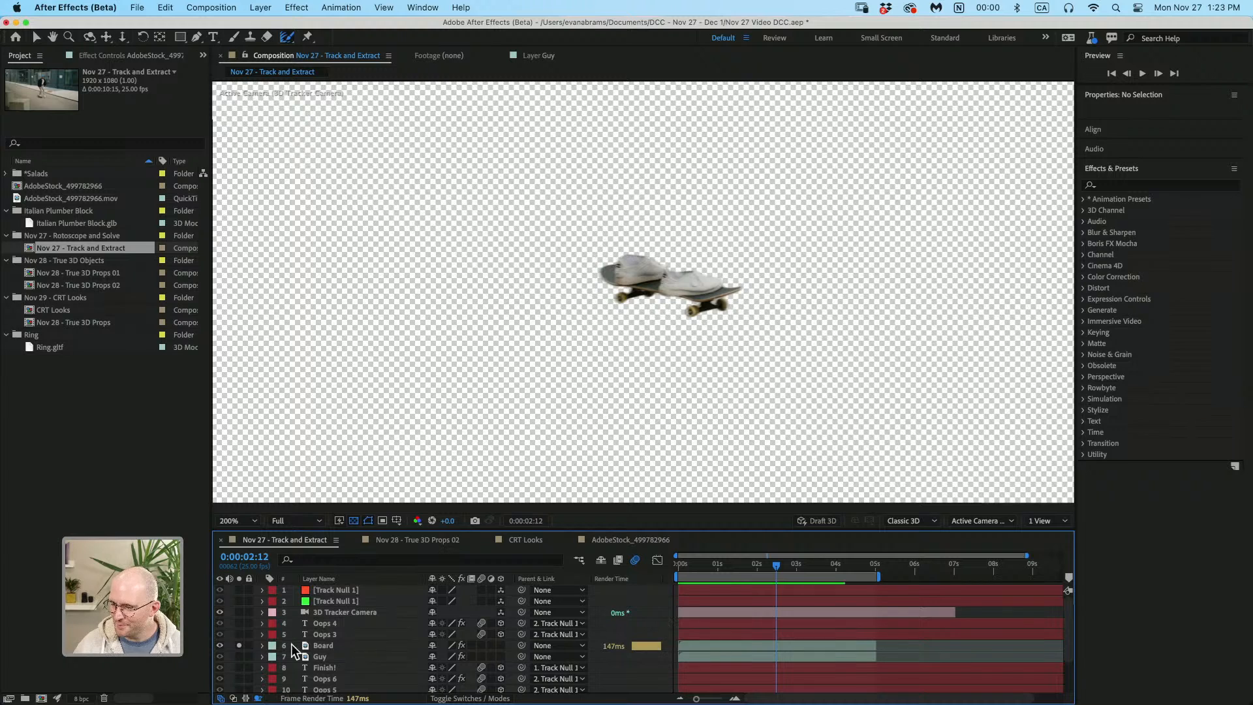
click(317, 647)
click(238, 645)
click(240, 668)
click(240, 667)
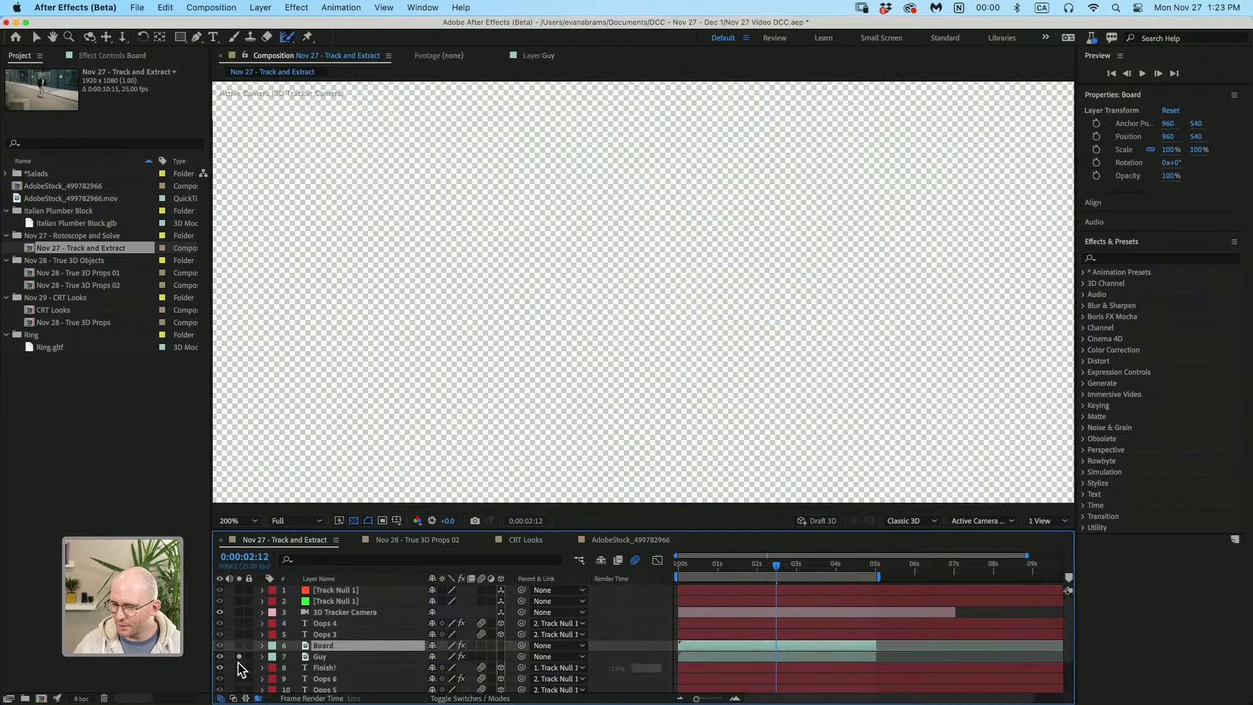
click(239, 656)
click(320, 657)
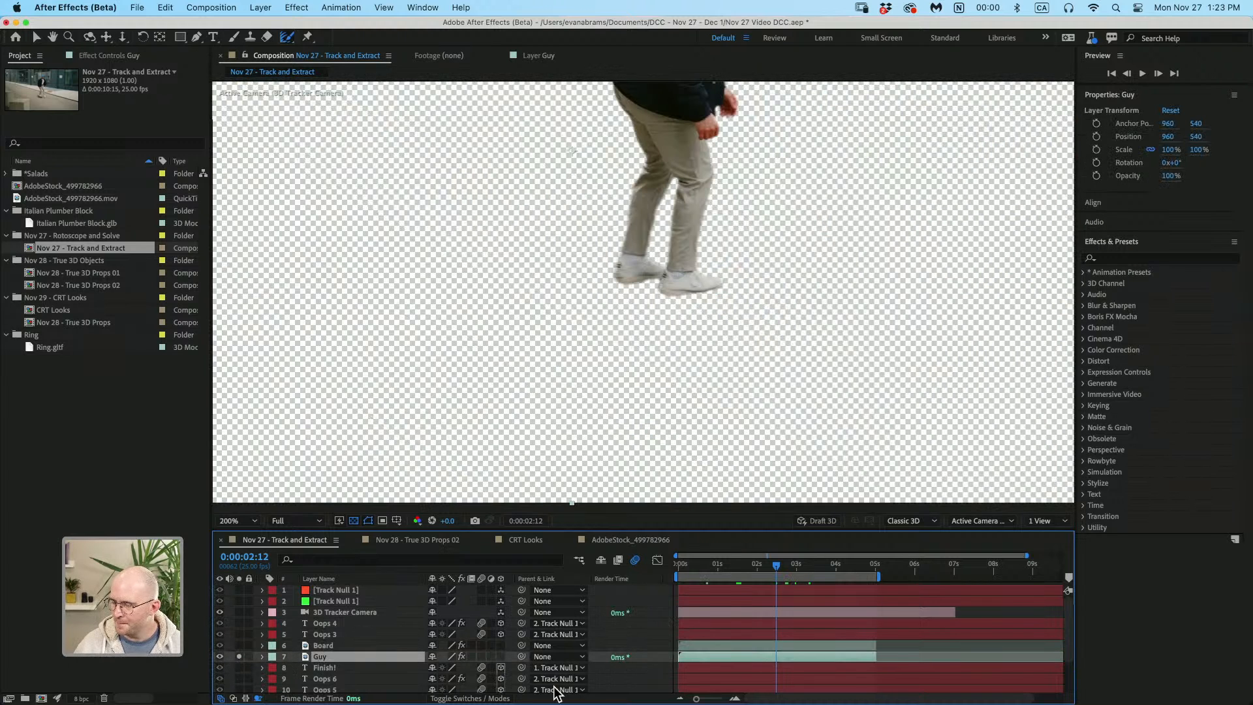
- Open the Guy layer with its Roto Brush settings and examine the frozen outline around the legs at 0:00:03:18
double_click(698, 656)
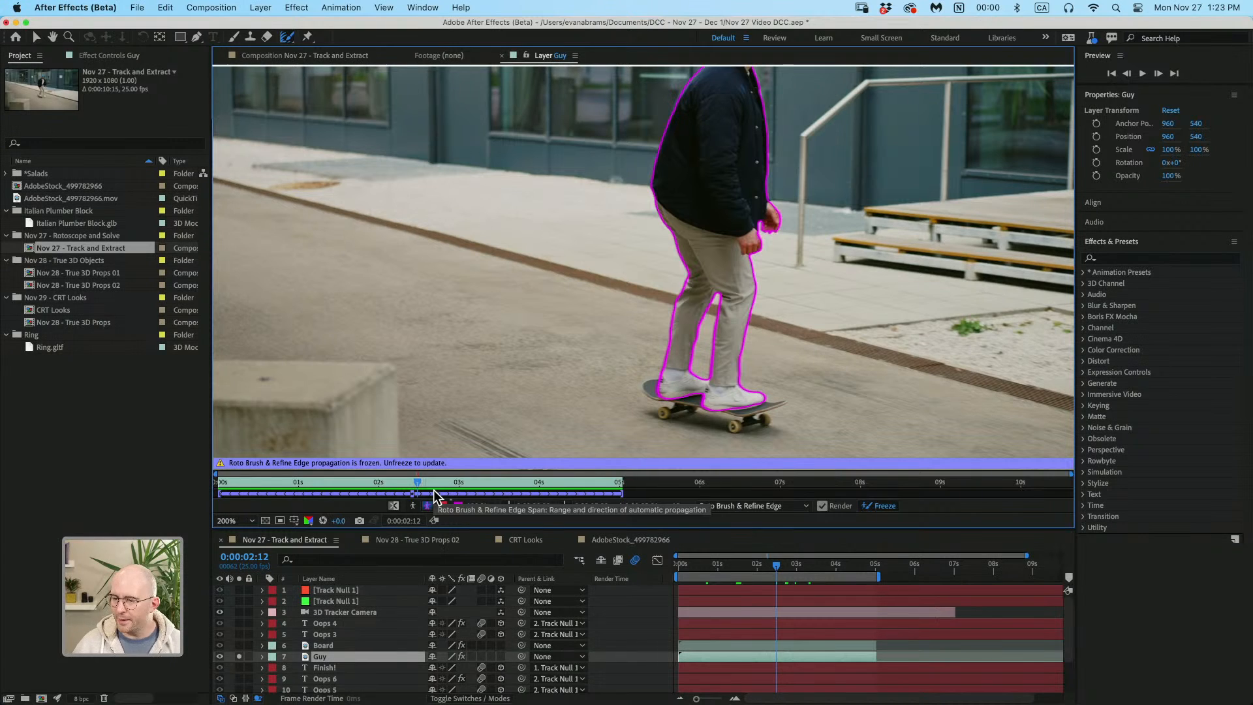
click(110, 57)
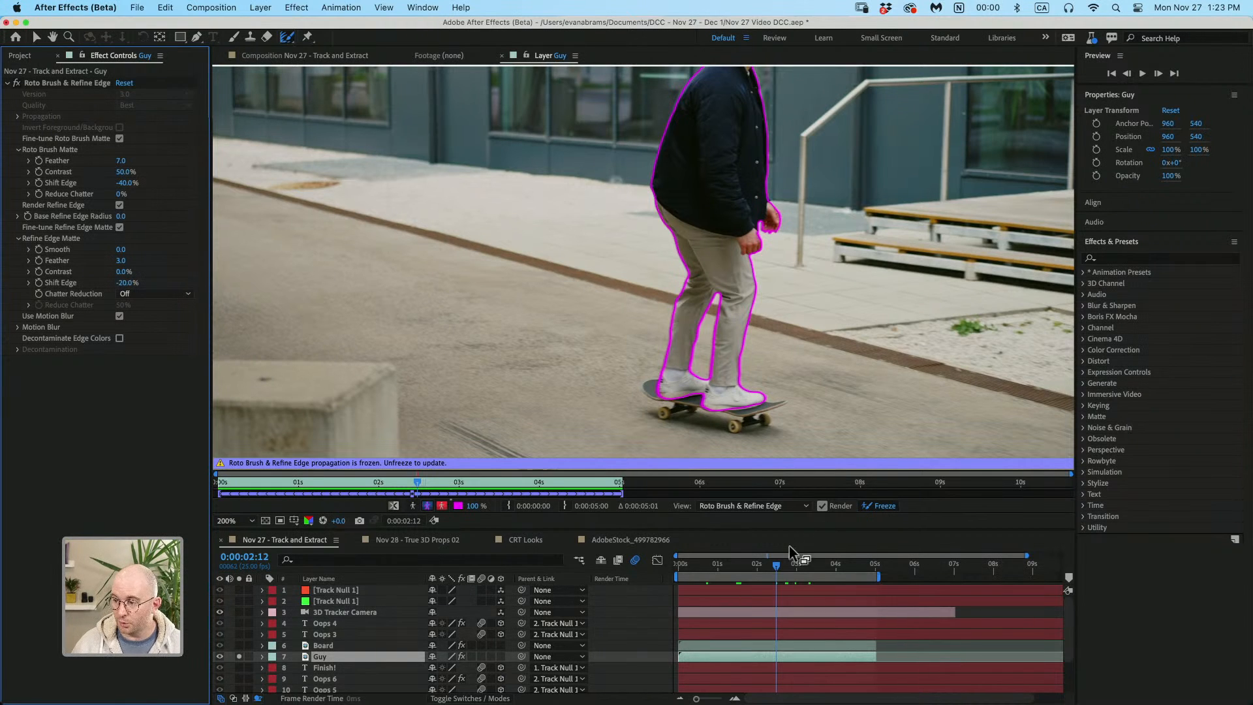
drag(770, 564, 827, 573)
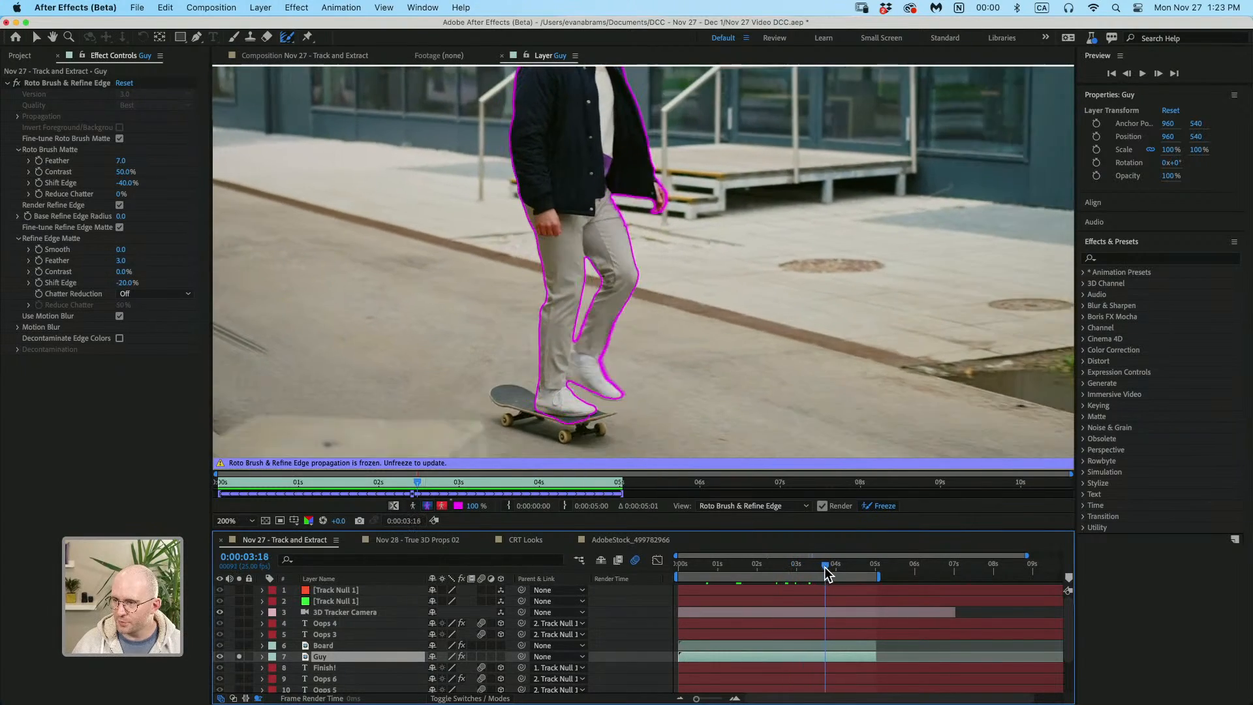
scroll(599, 242, up, 2)
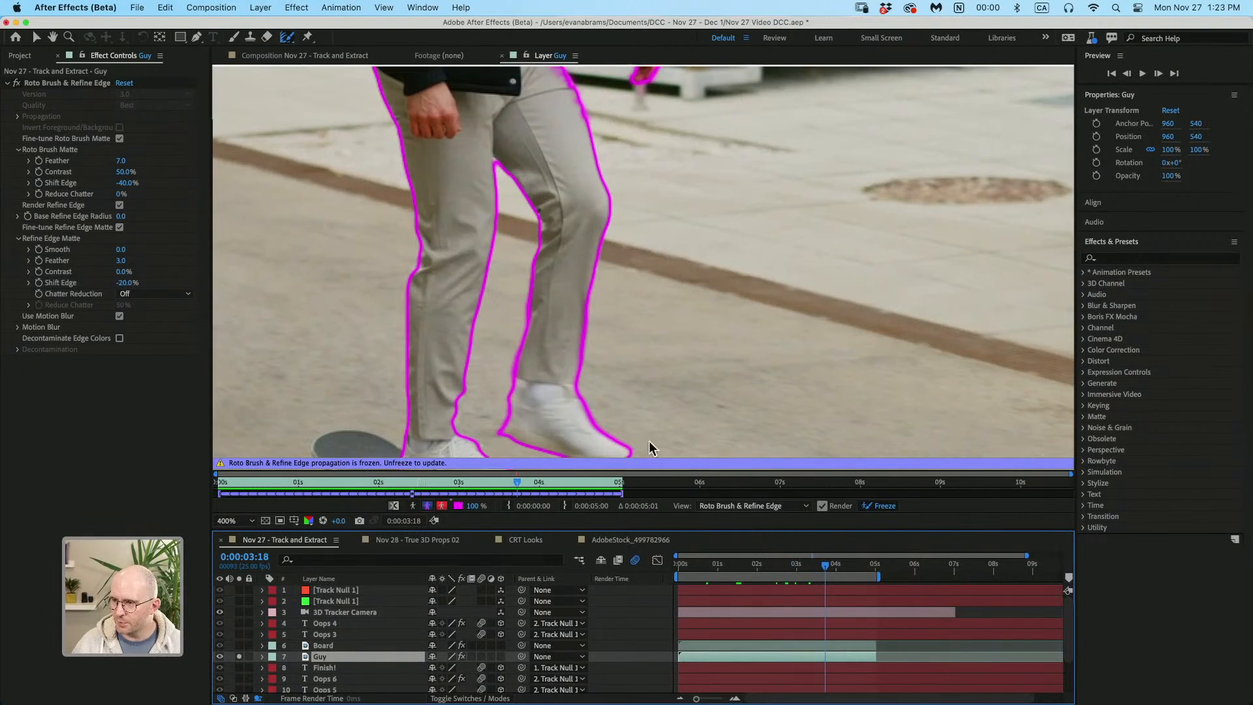
scroll(577, 245, up, 2)
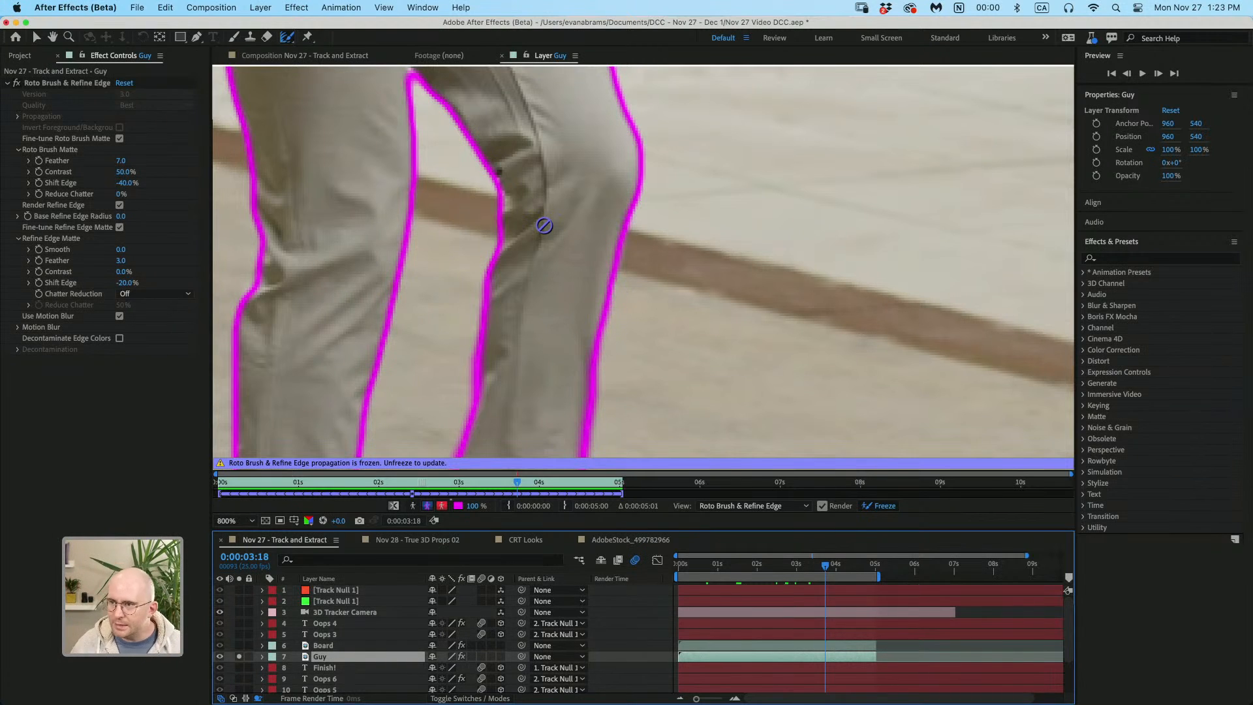
- Try a Refine Edge Matte Shift Edge of 33% on the Guy layer and undo the change
scroll(604, 287, down, 2)
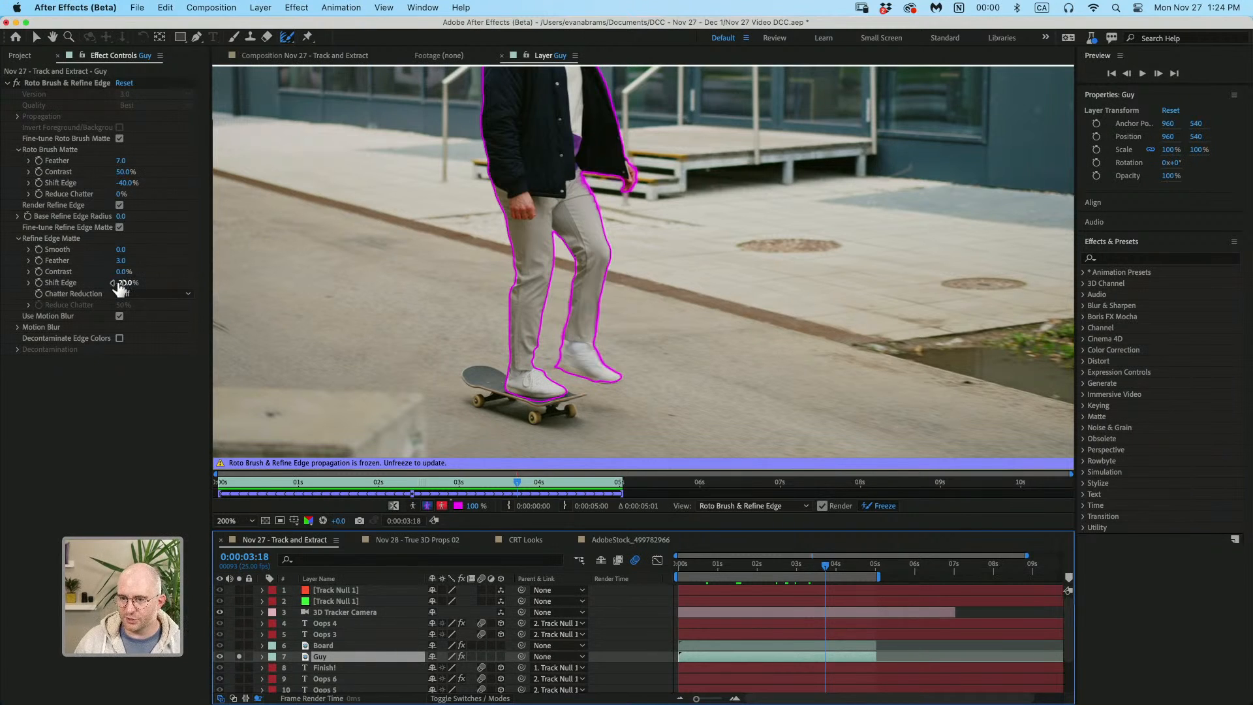
mouse_move(127, 286)
mouse_down()
mouse_move(115, 281)
mouse_move(153, 280)
mouse_up()
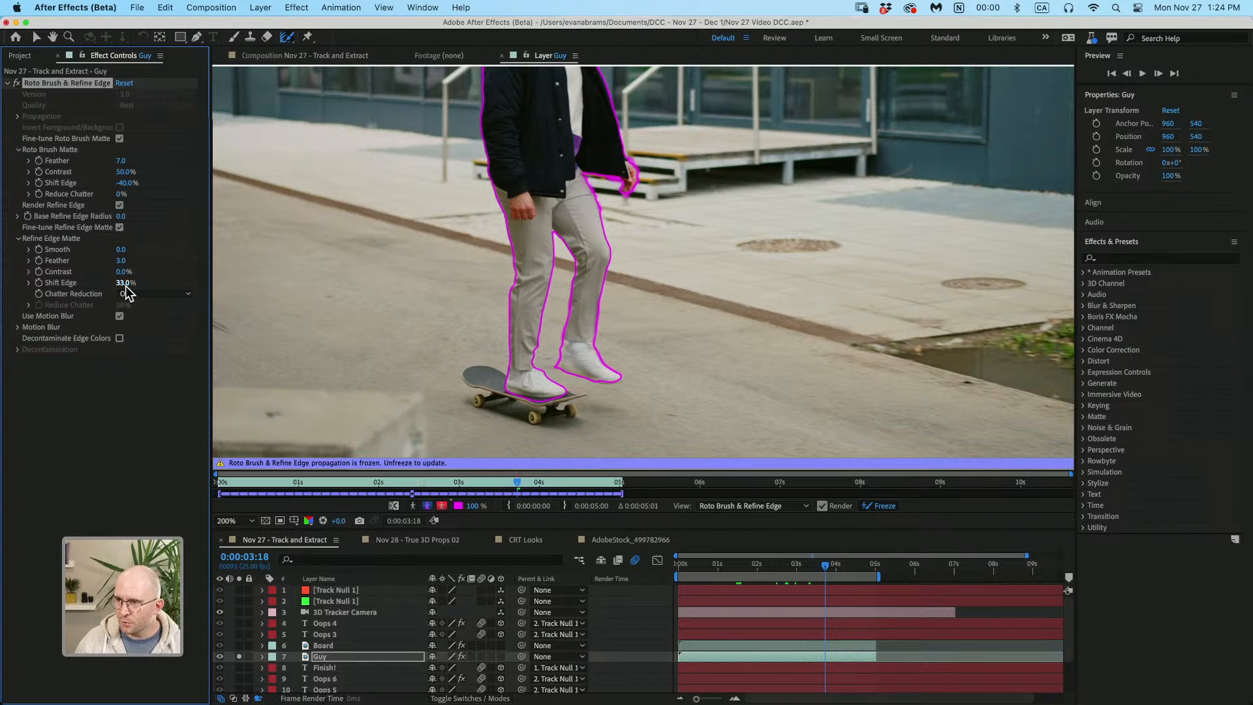
key(super+z)
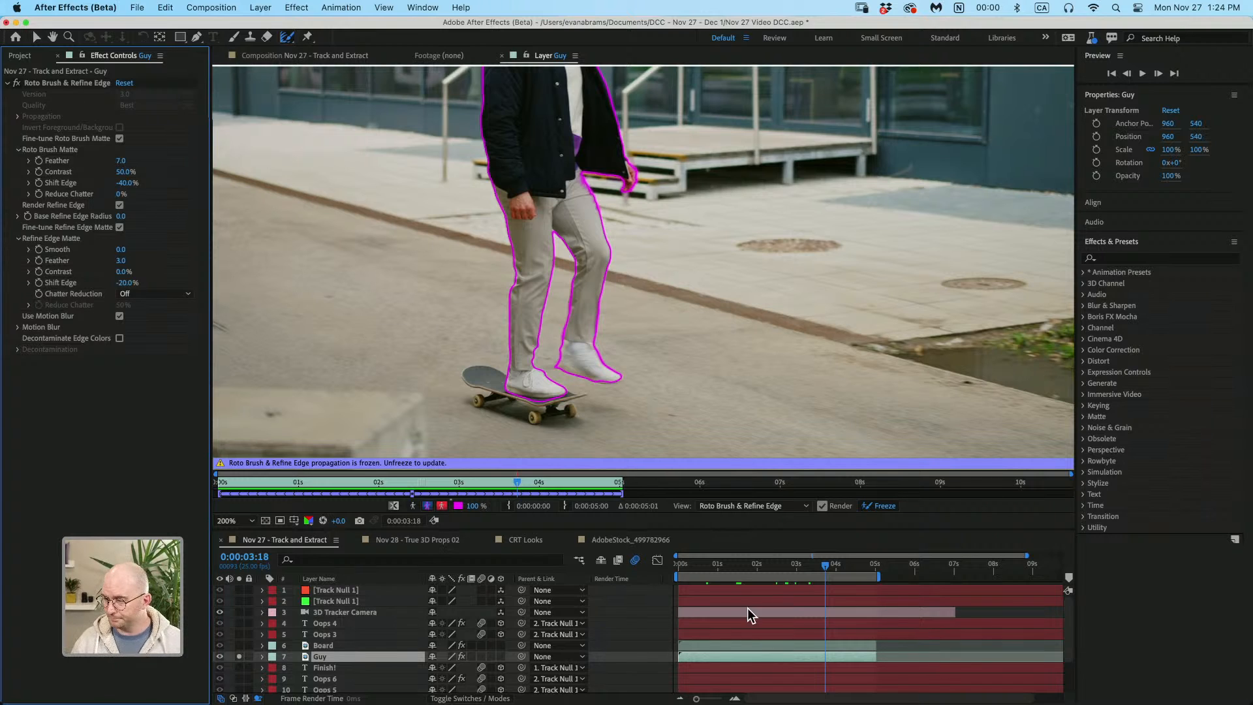
- Turn off the Guy layer's solo, return to the full composition, and review the skateboarder against the text between 0:00:02:13 and 0:00:03:10
click(241, 657)
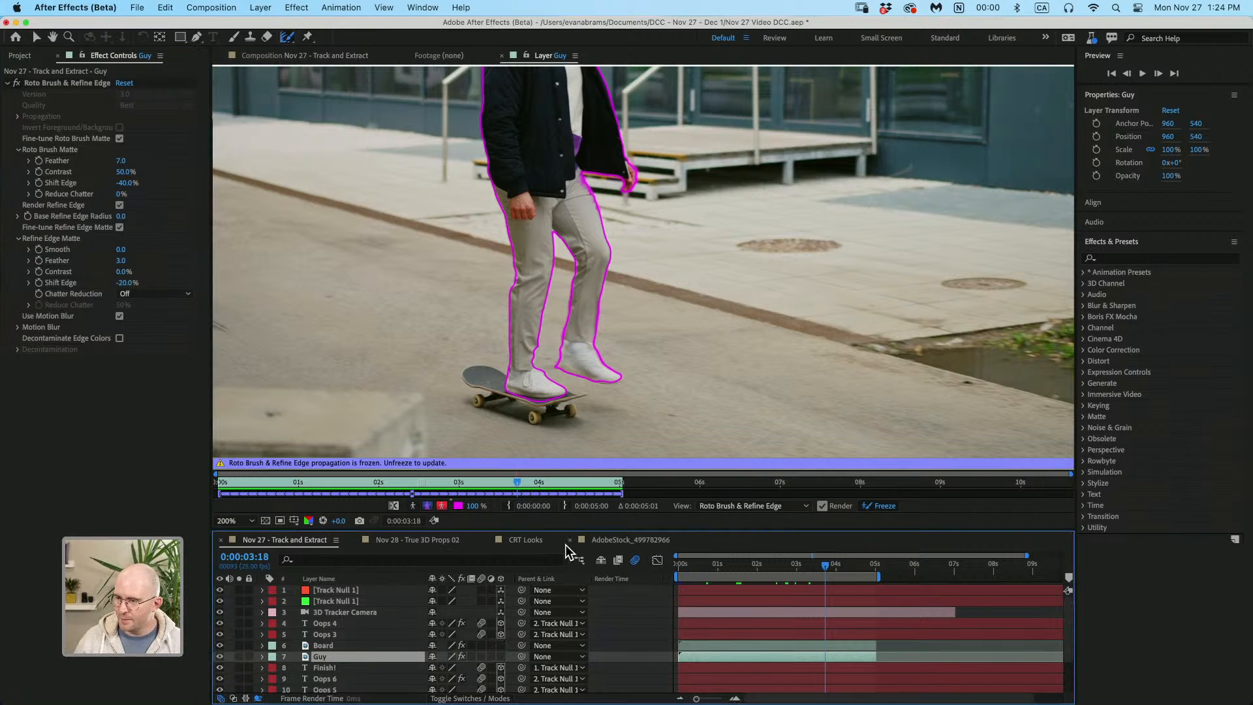
drag(786, 564, 811, 564)
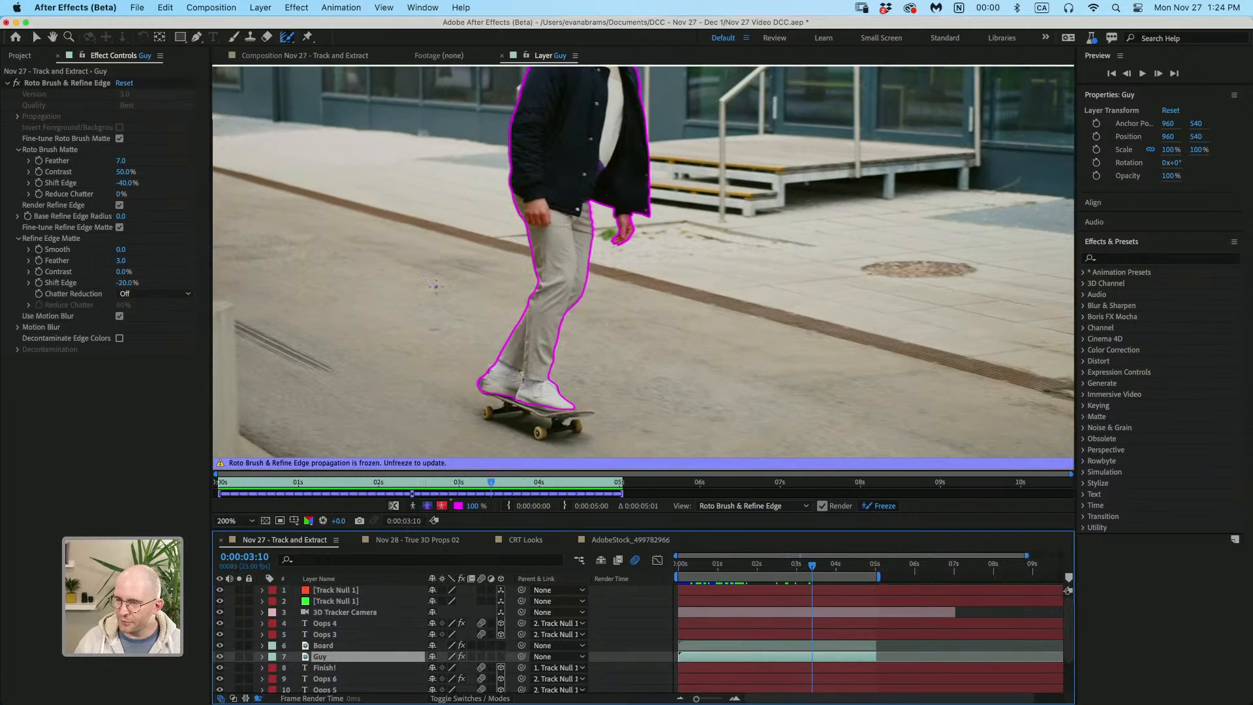
click(336, 56)
scroll(566, 271, down, 1)
drag(566, 271, 581, 305)
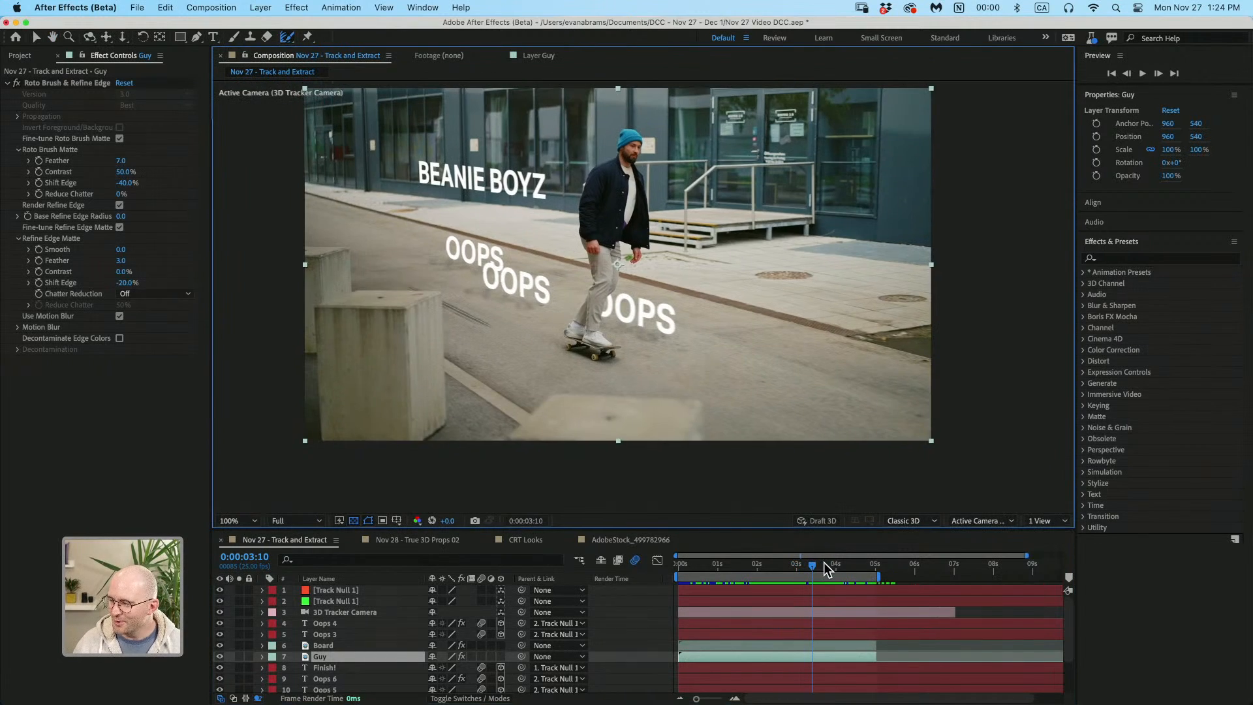
drag(824, 562, 778, 568)
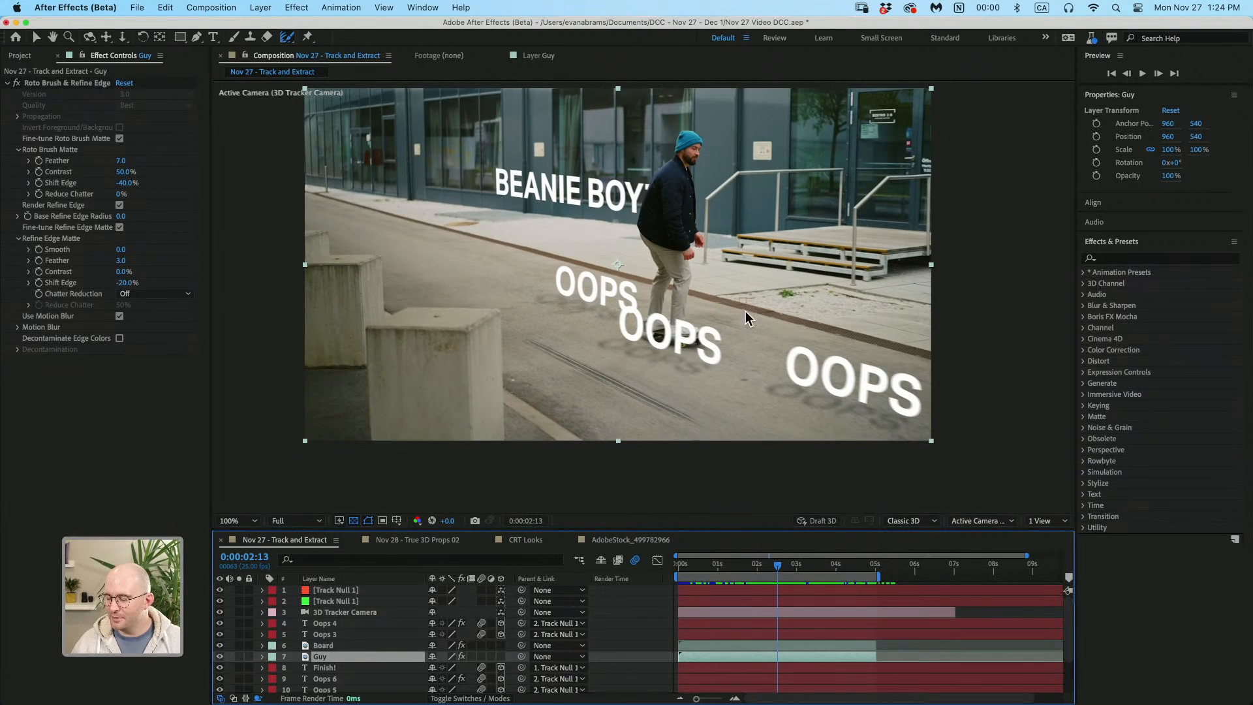
drag(789, 569, 803, 568)
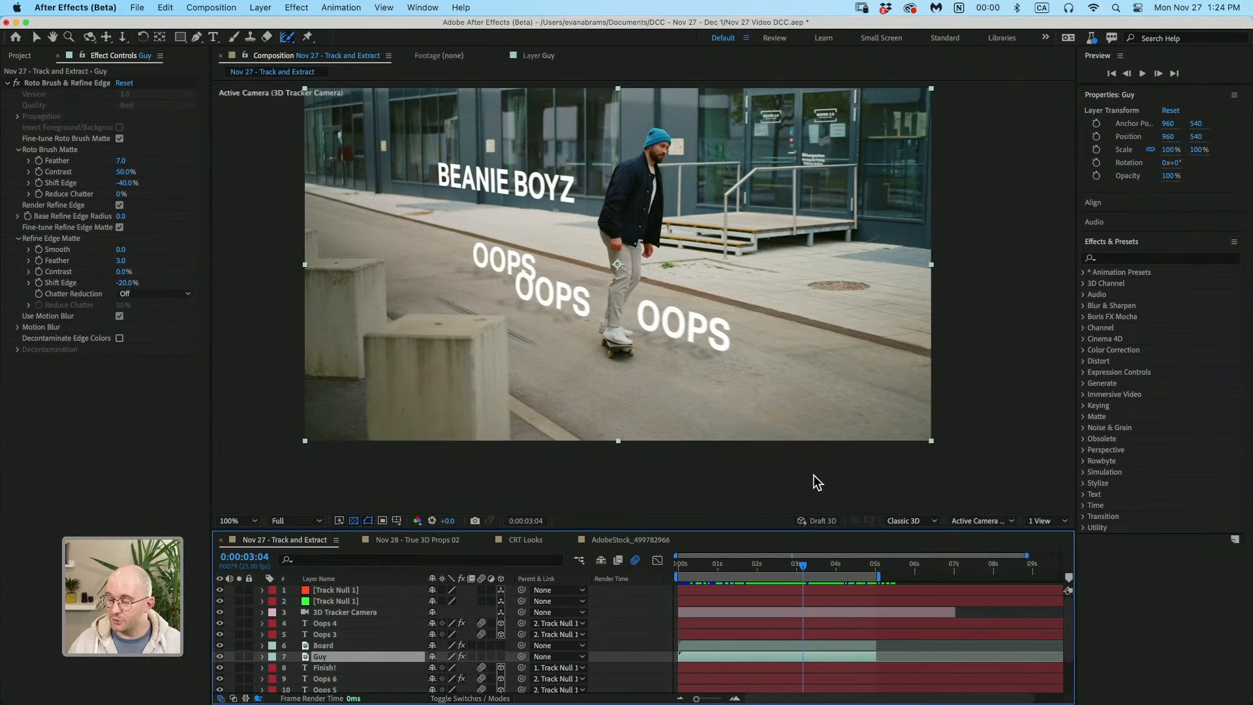
- Open the Board layer in the Layer view and examine its Roto Brush outline around the skateboard and shoes at 0:00:03:04
click(827, 642)
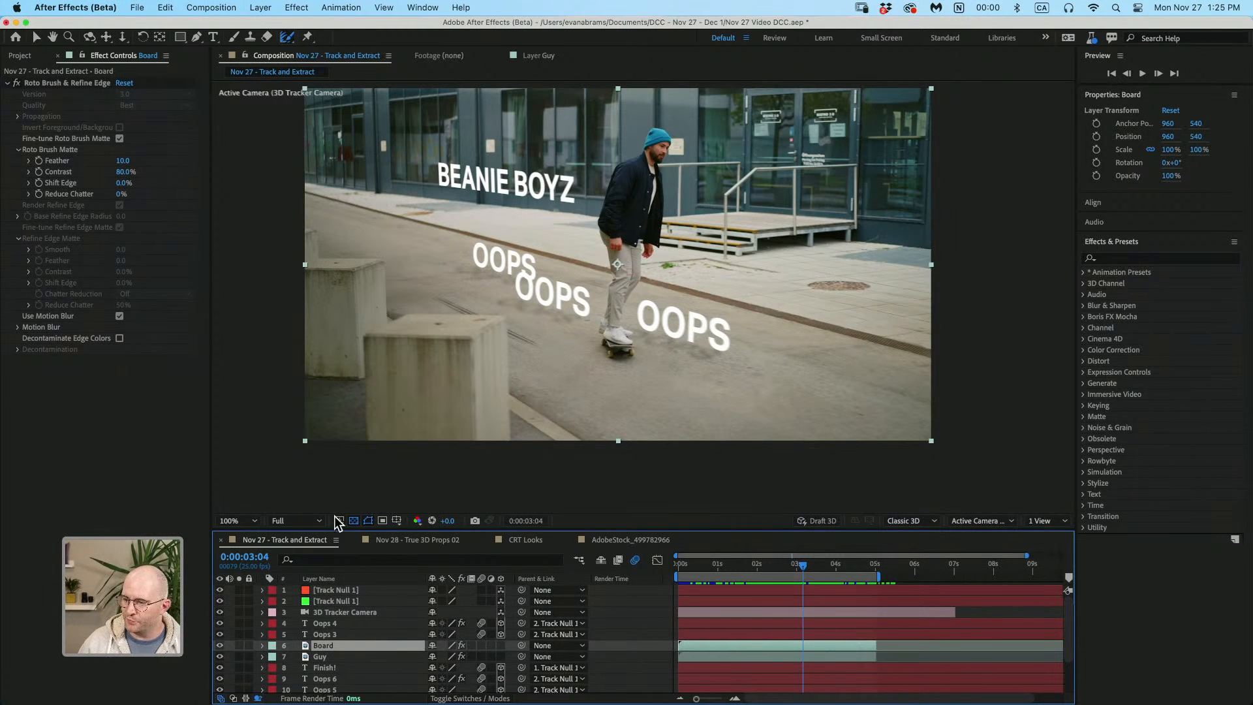
double_click(379, 648)
scroll(530, 248, down, 2)
drag(481, 194, 501, 234)
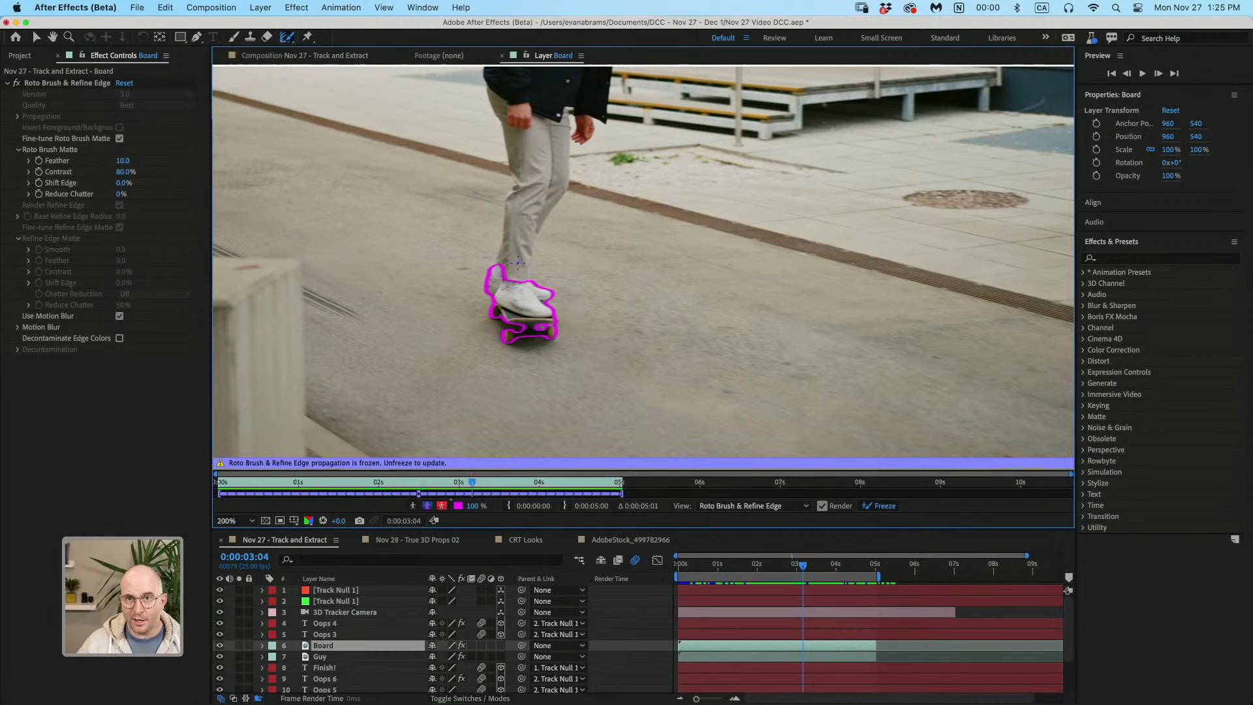